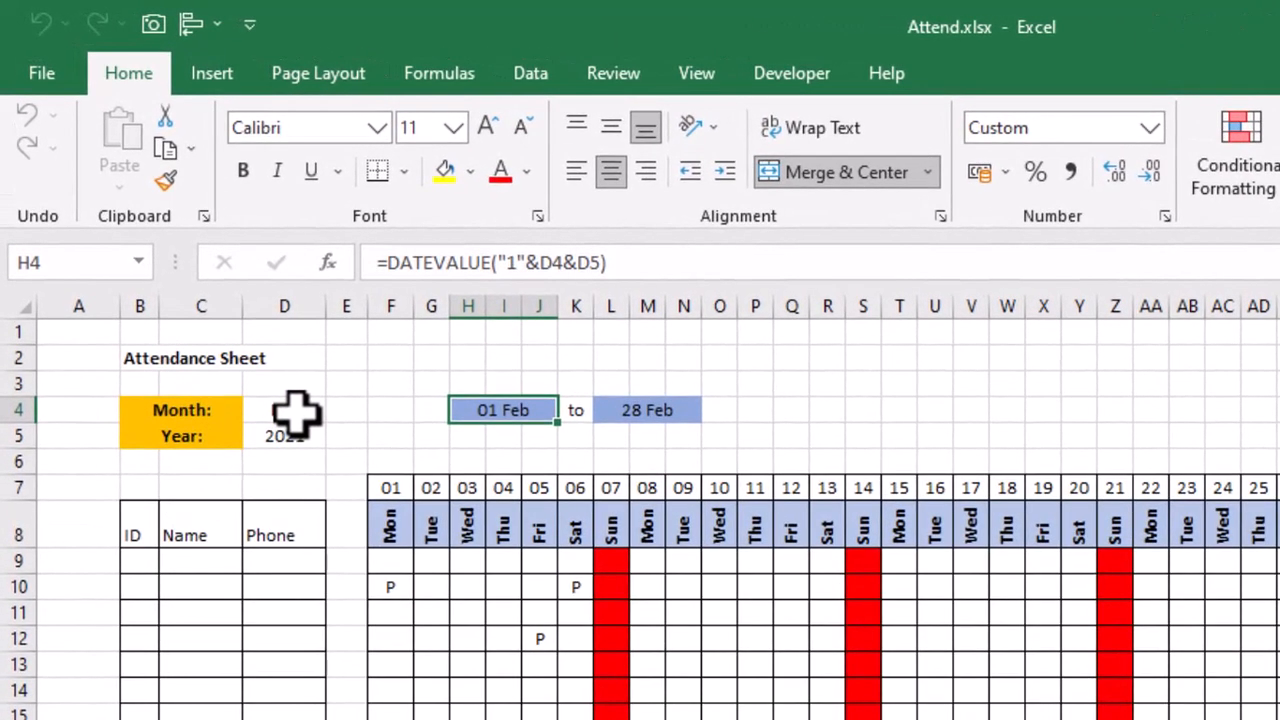
- Set the attendance sheet's month in D4 to Jan
left_click(296, 412)
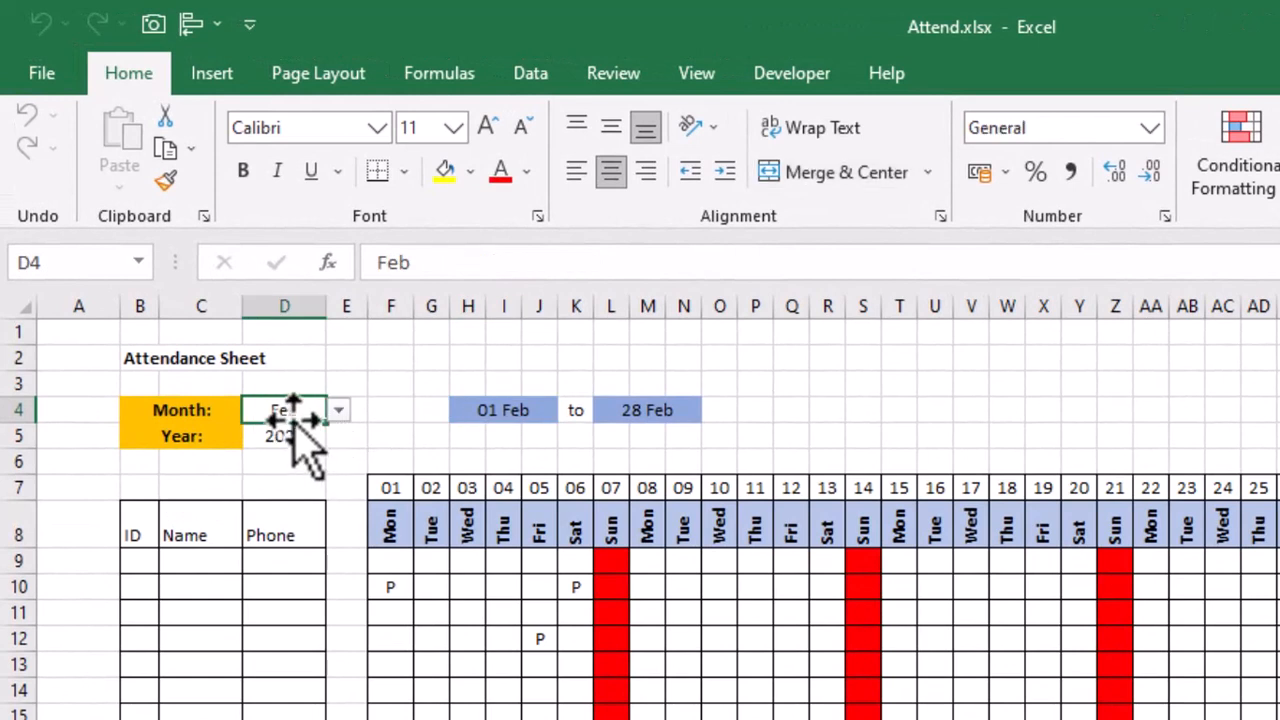
left_click(338, 411)
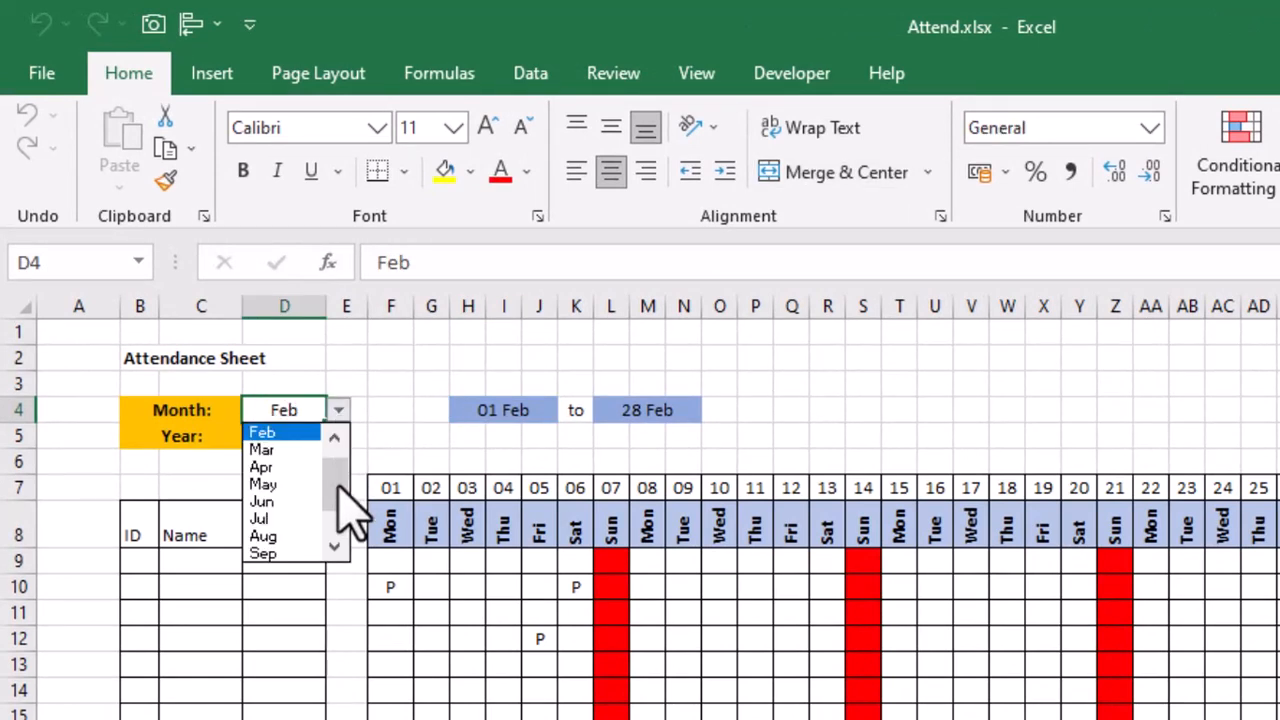
left_click_drag(335, 481, 319, 449)
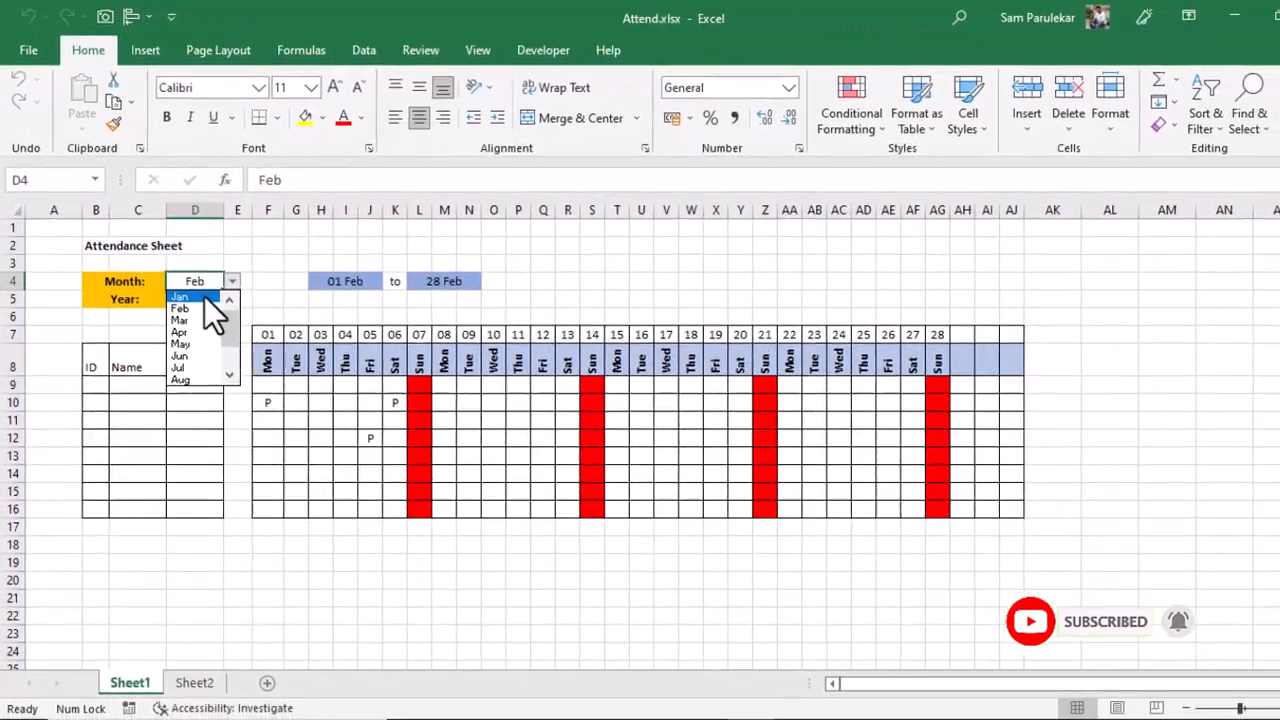
left_click(236, 390)
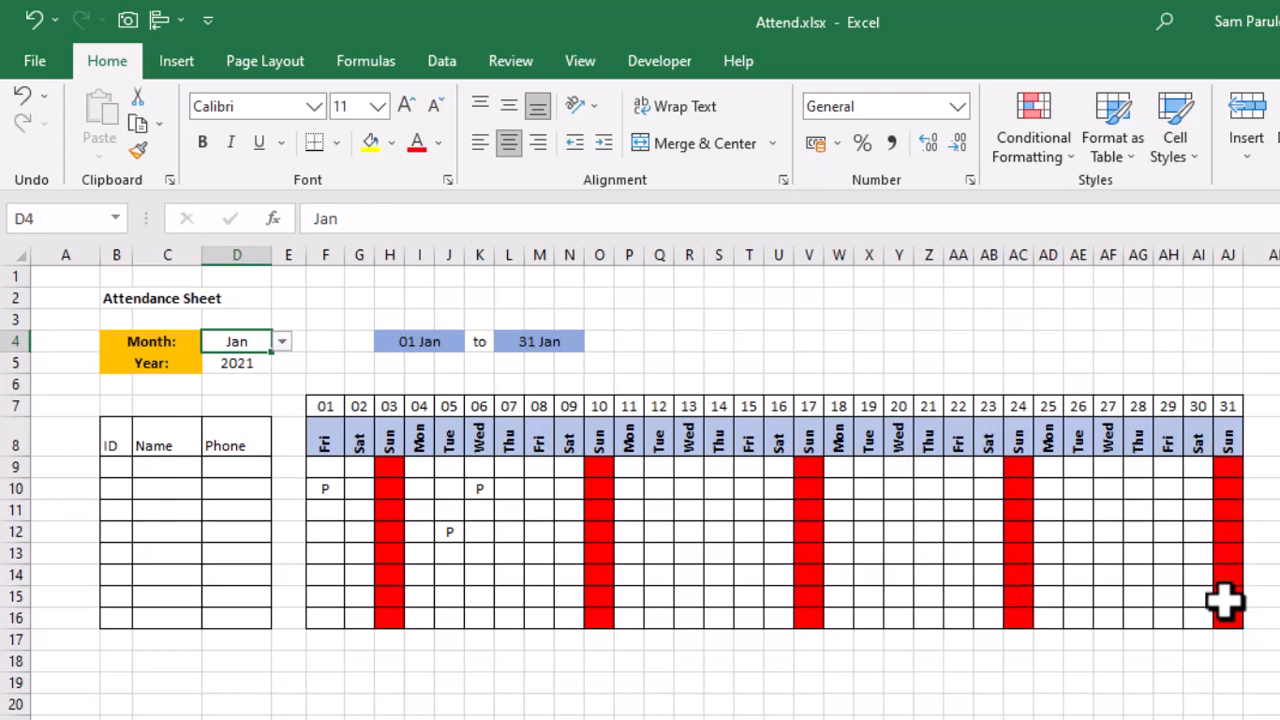
- Set the attendance sheet's year in D5 to 2022
left_click(243, 362)
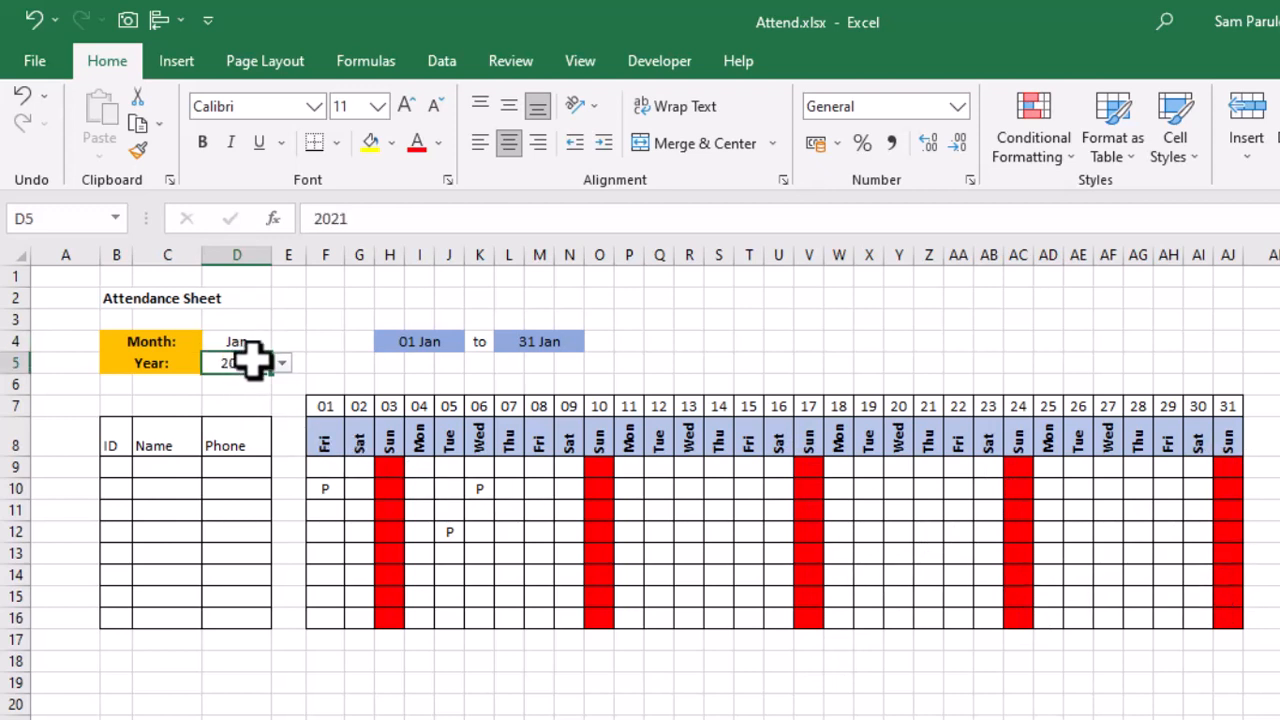
left_click(282, 364)
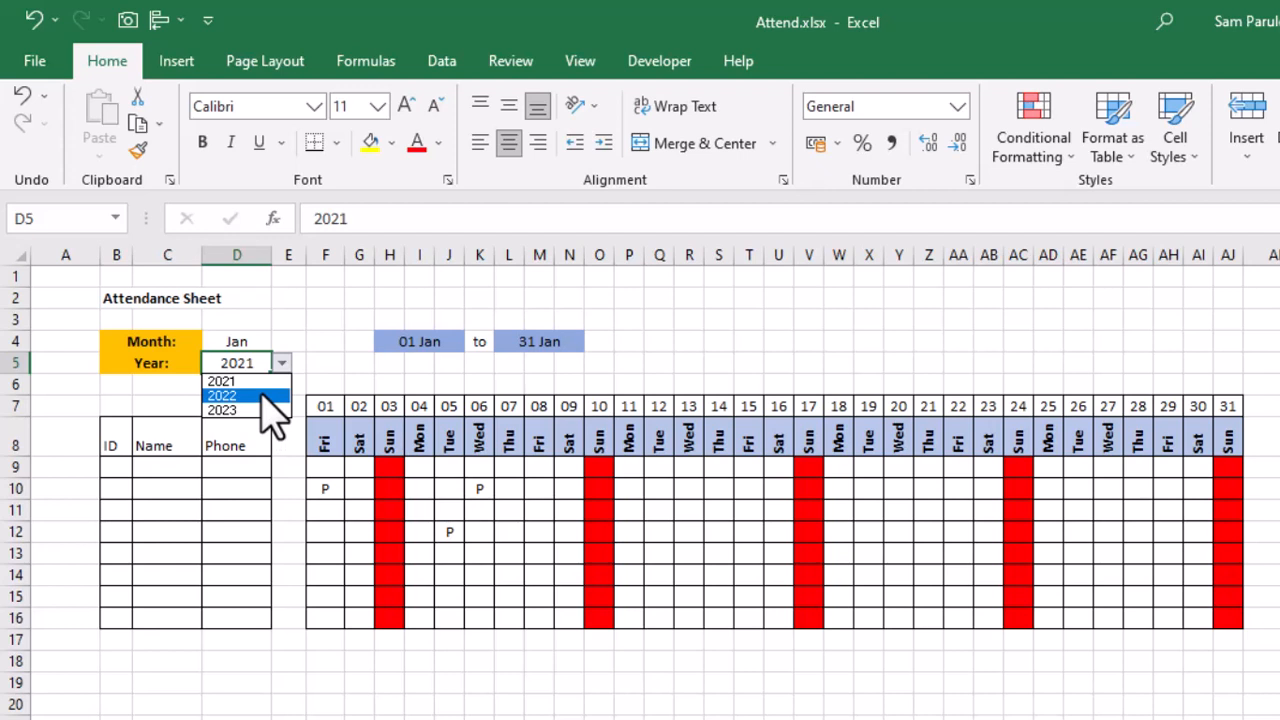
left_click(262, 396)
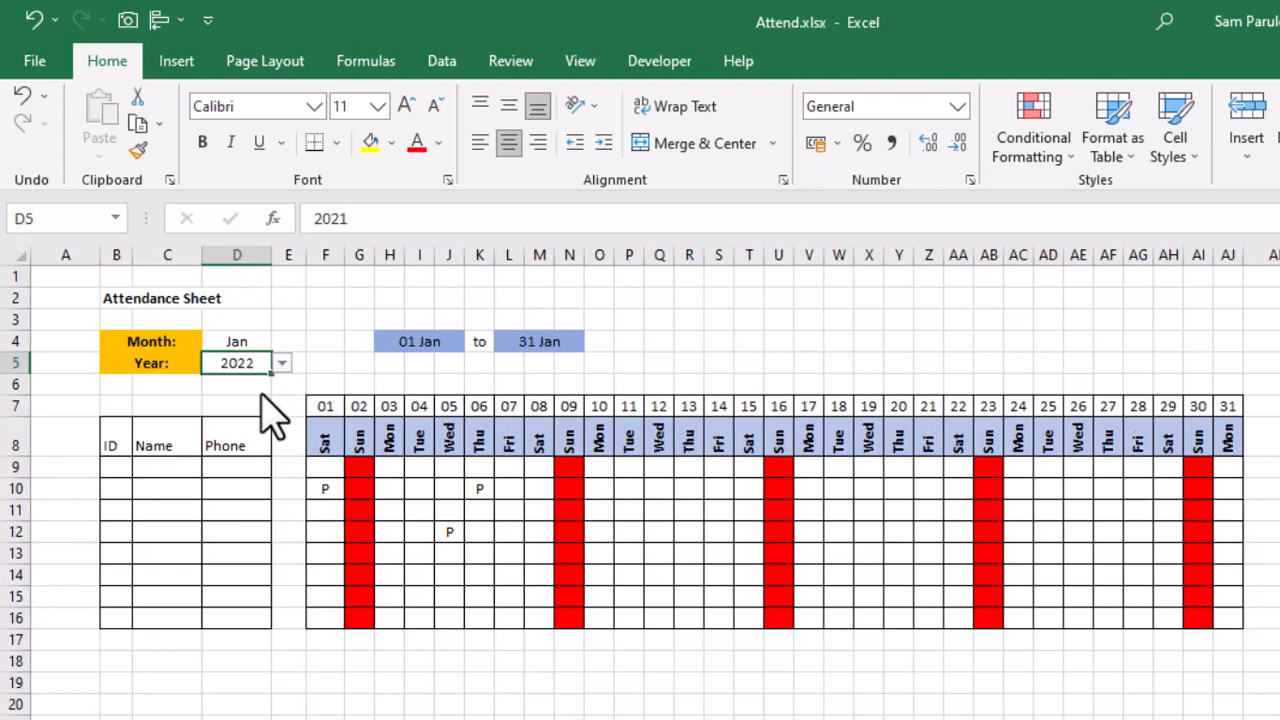
- Set the month in D4 to Nov and inspect the start and end date formulas in H4 and L4
left_click(255, 341)
left_click(284, 343)
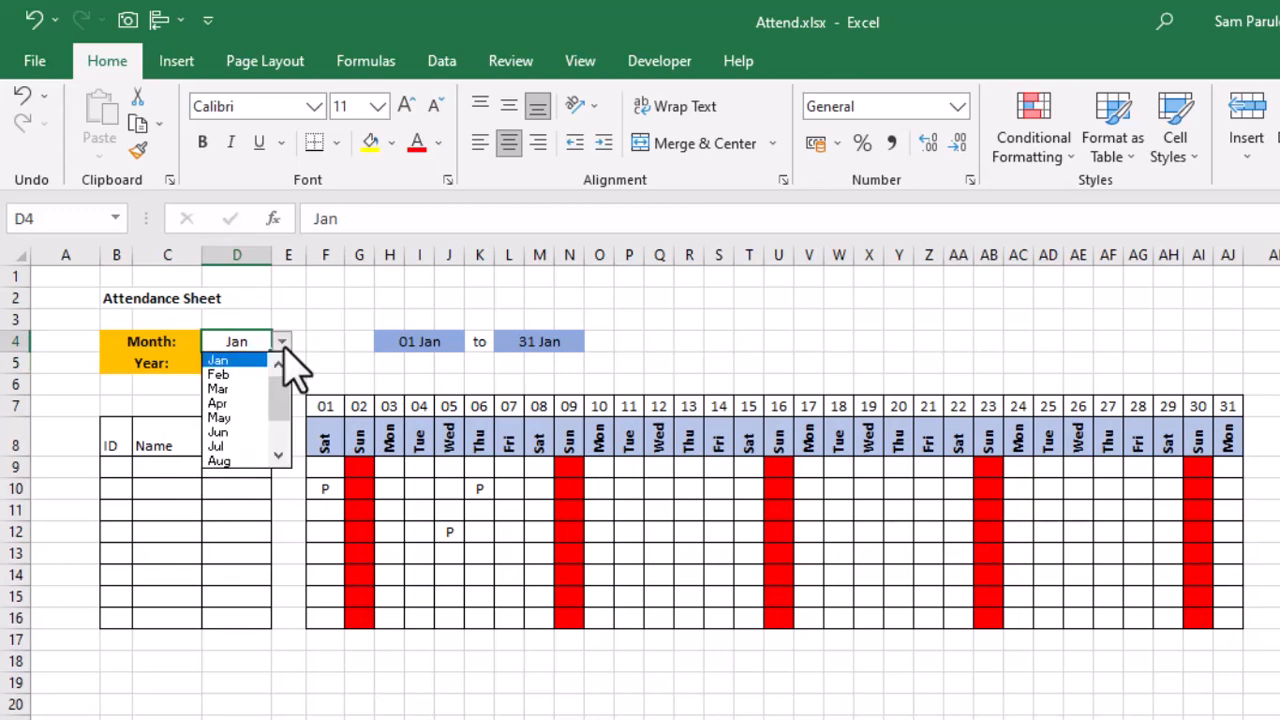
left_click_drag(277, 400, 286, 449)
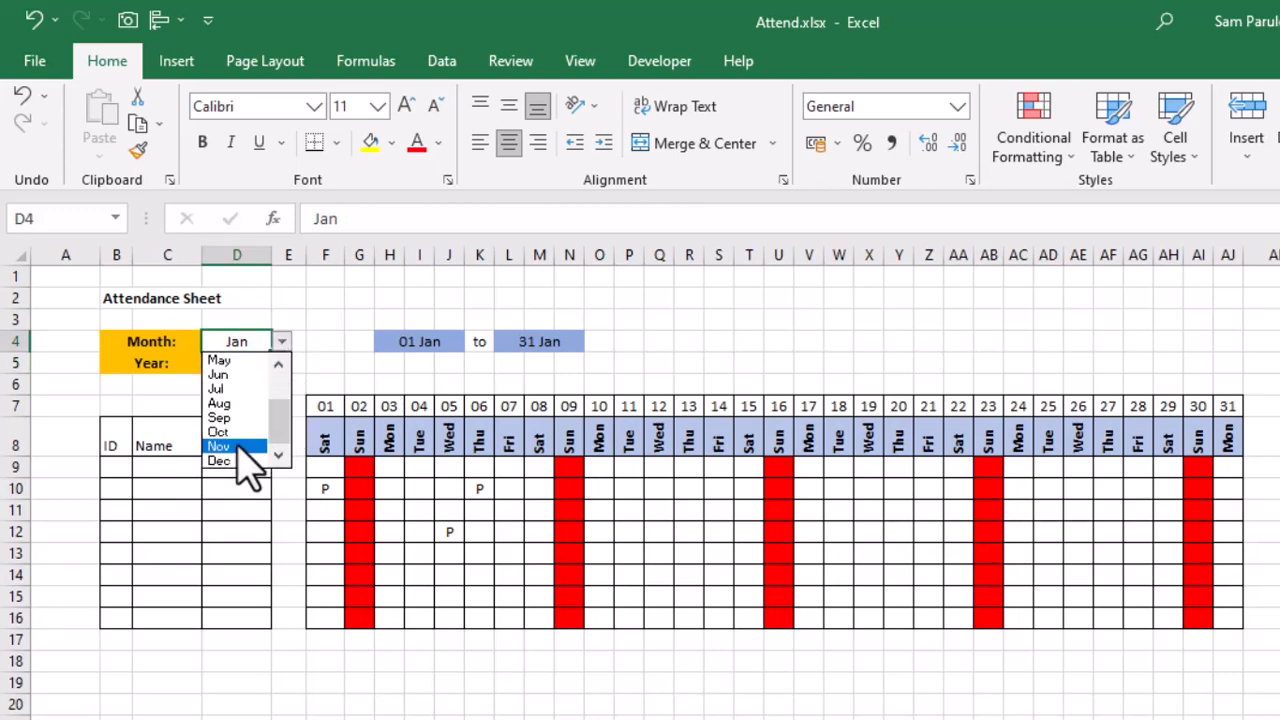
left_click(239, 447)
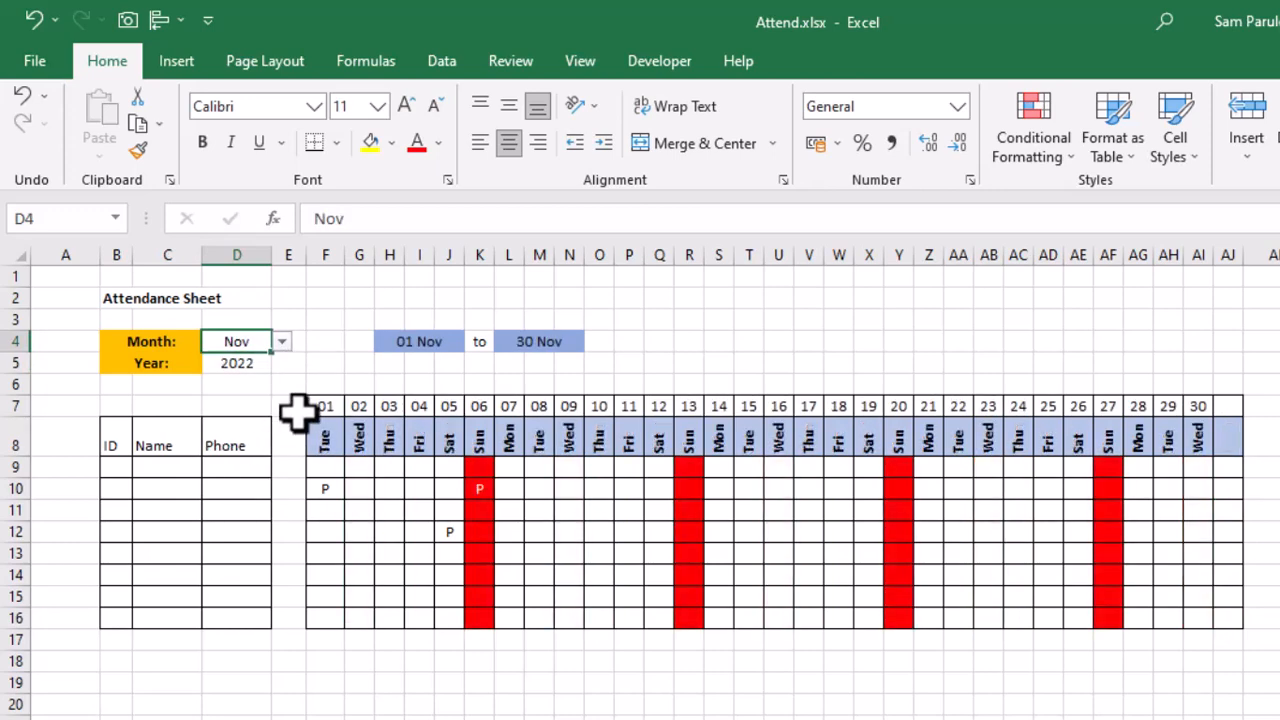
left_click(425, 341)
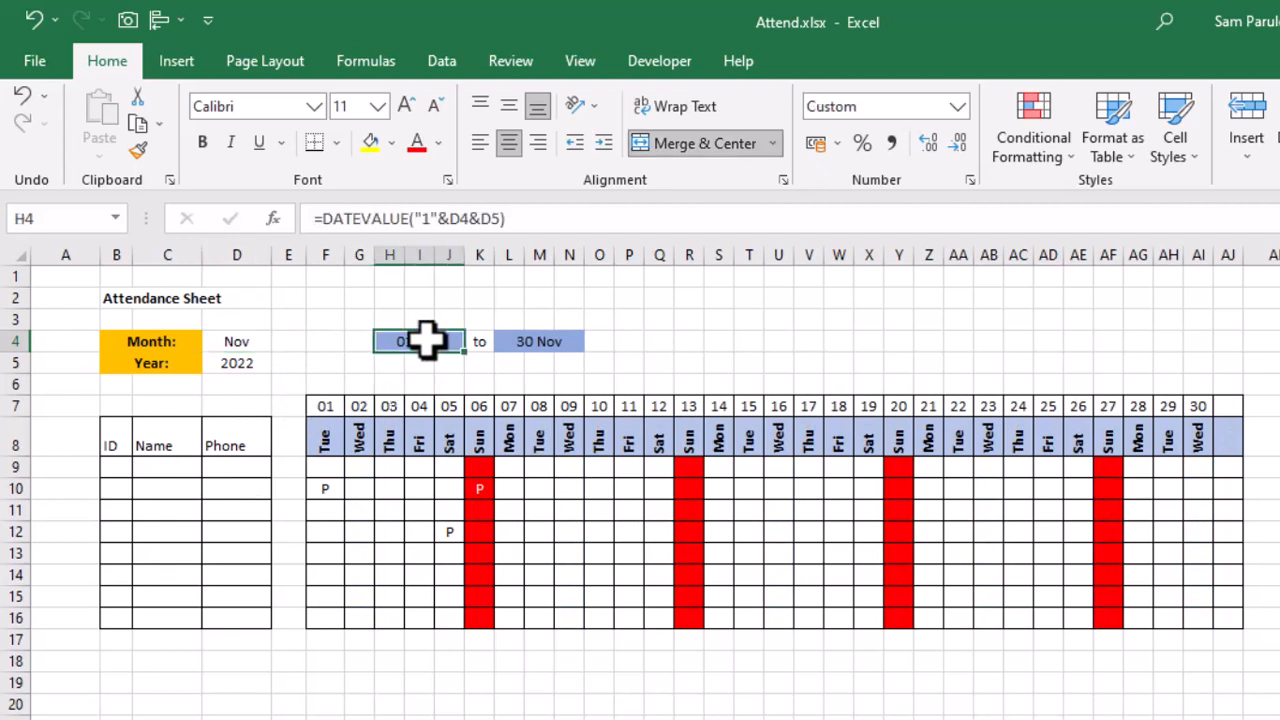
left_click(532, 341)
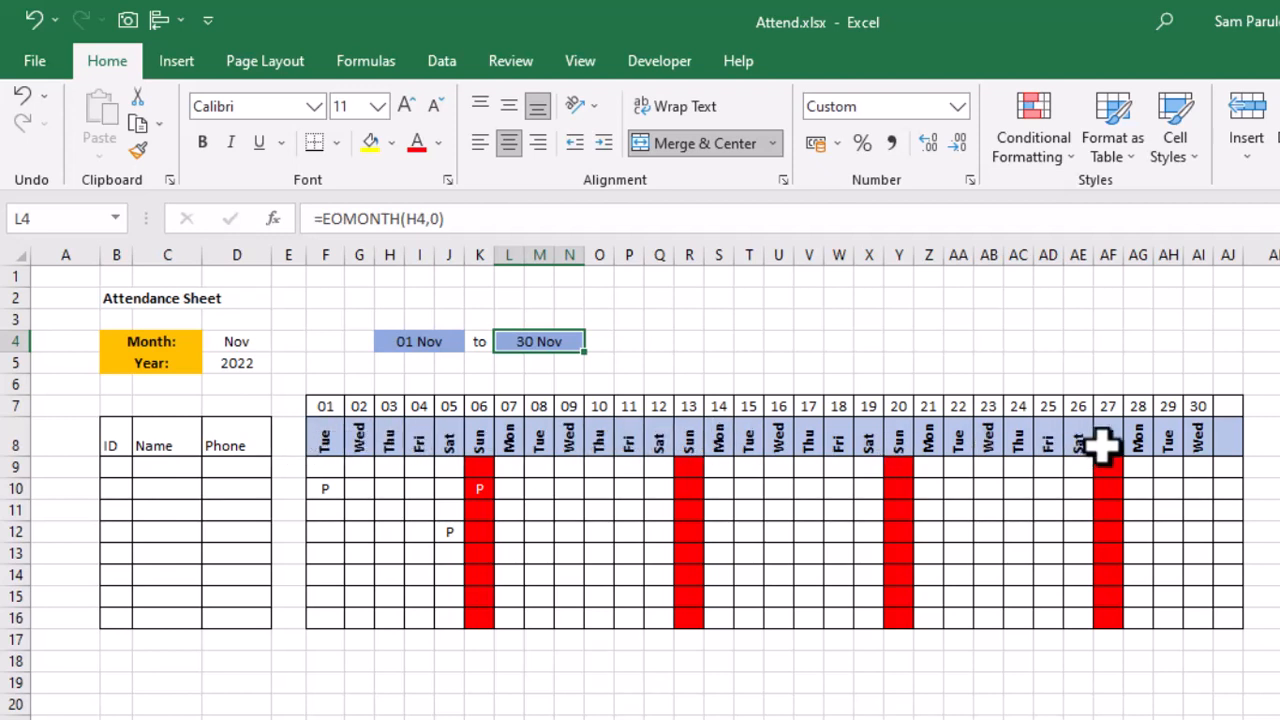
- Mark attendance in the grid by entering p in H11 and P in I14
left_click(386, 511)
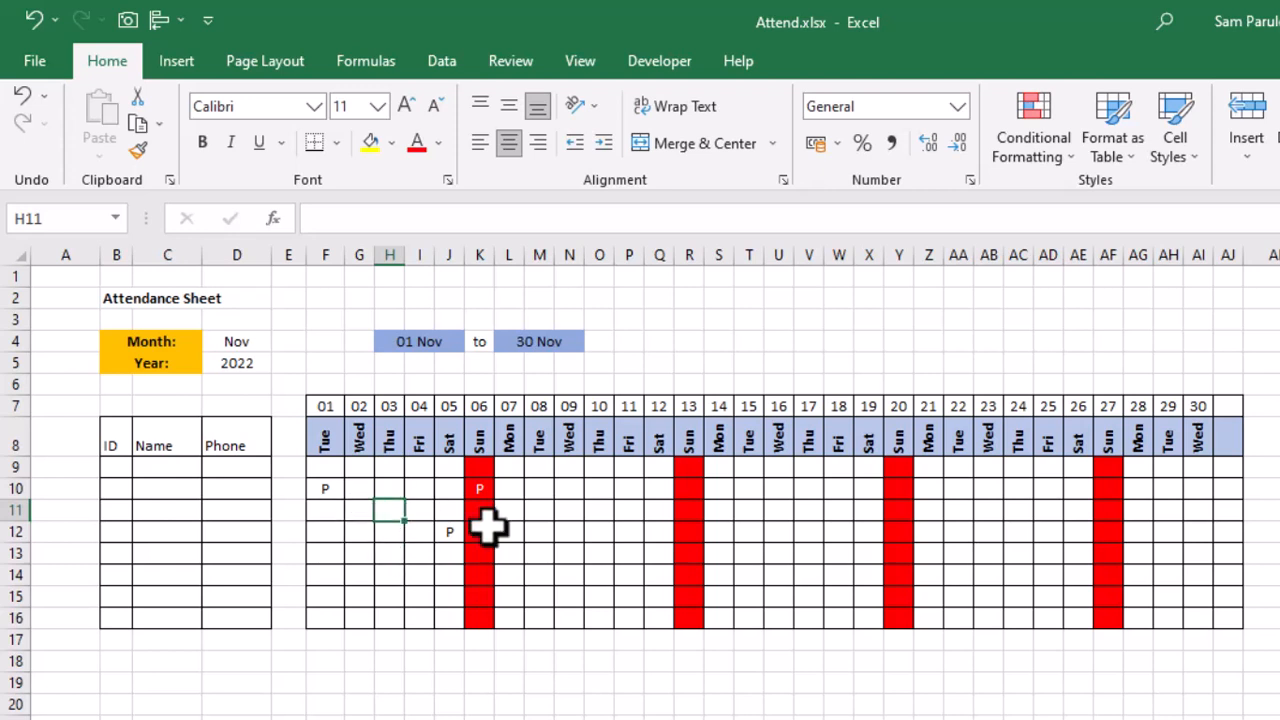
type("p")
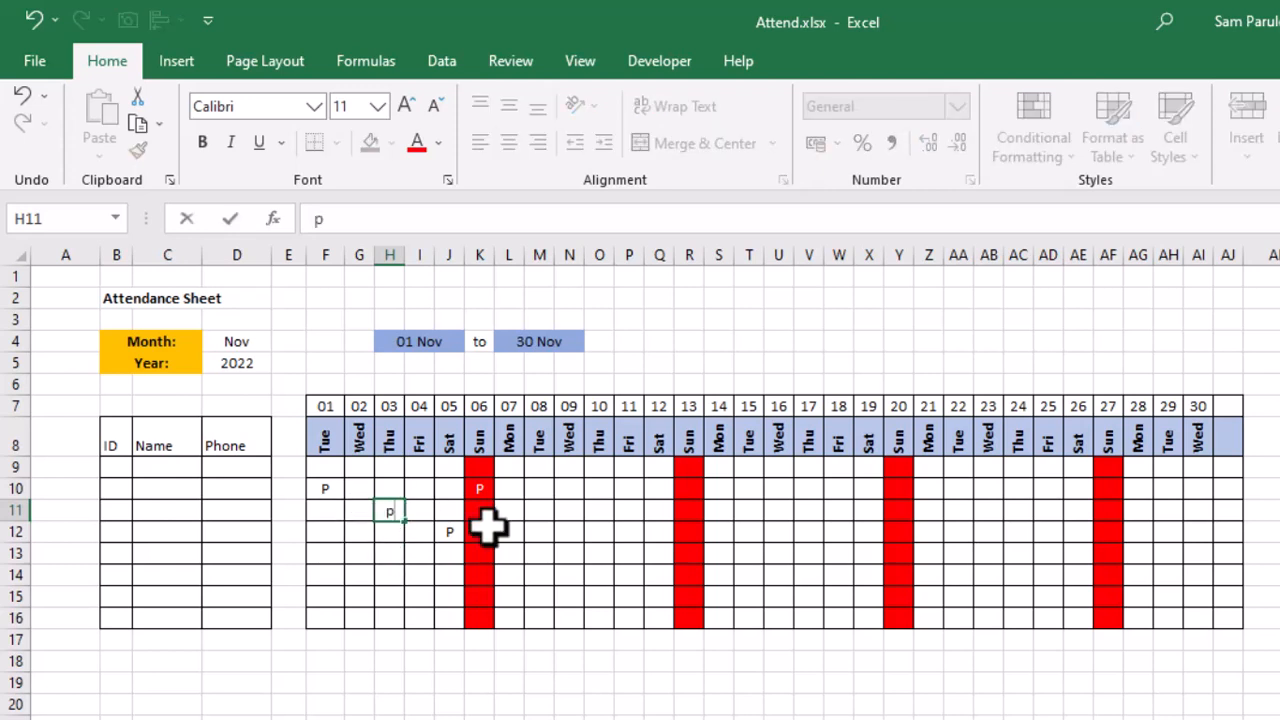
left_click(409, 568)
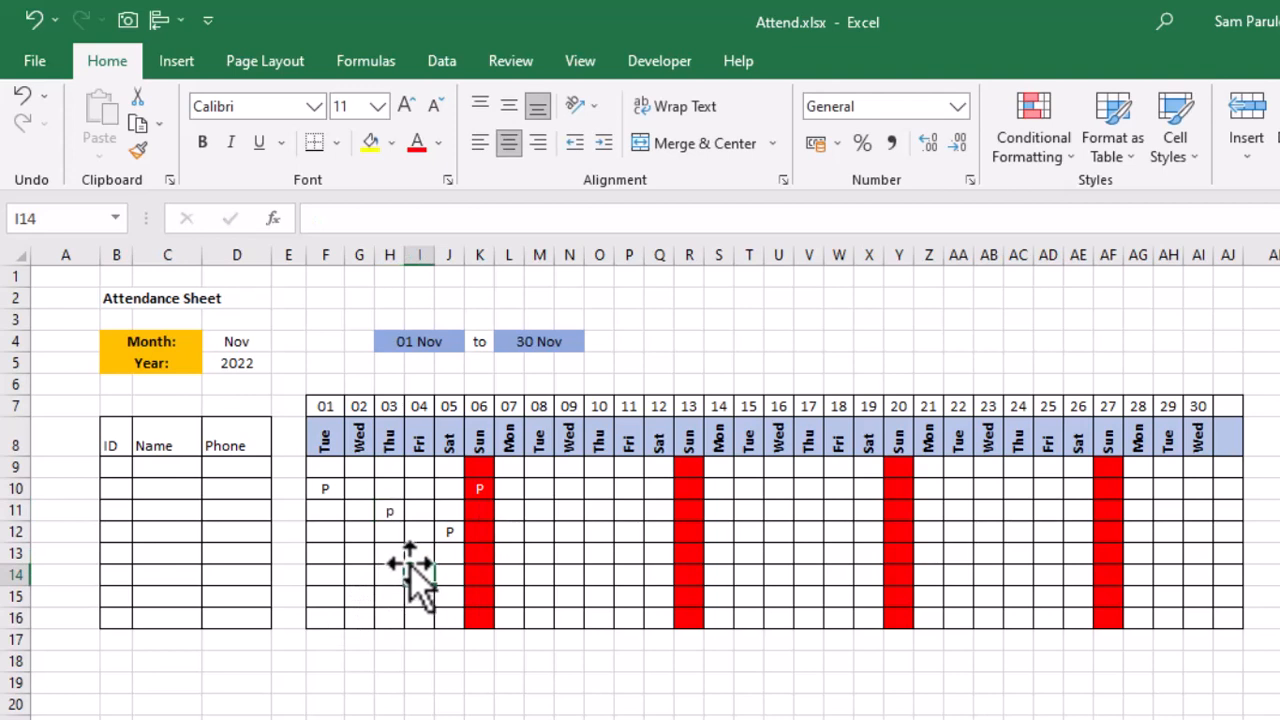
type("P")
key("Return")
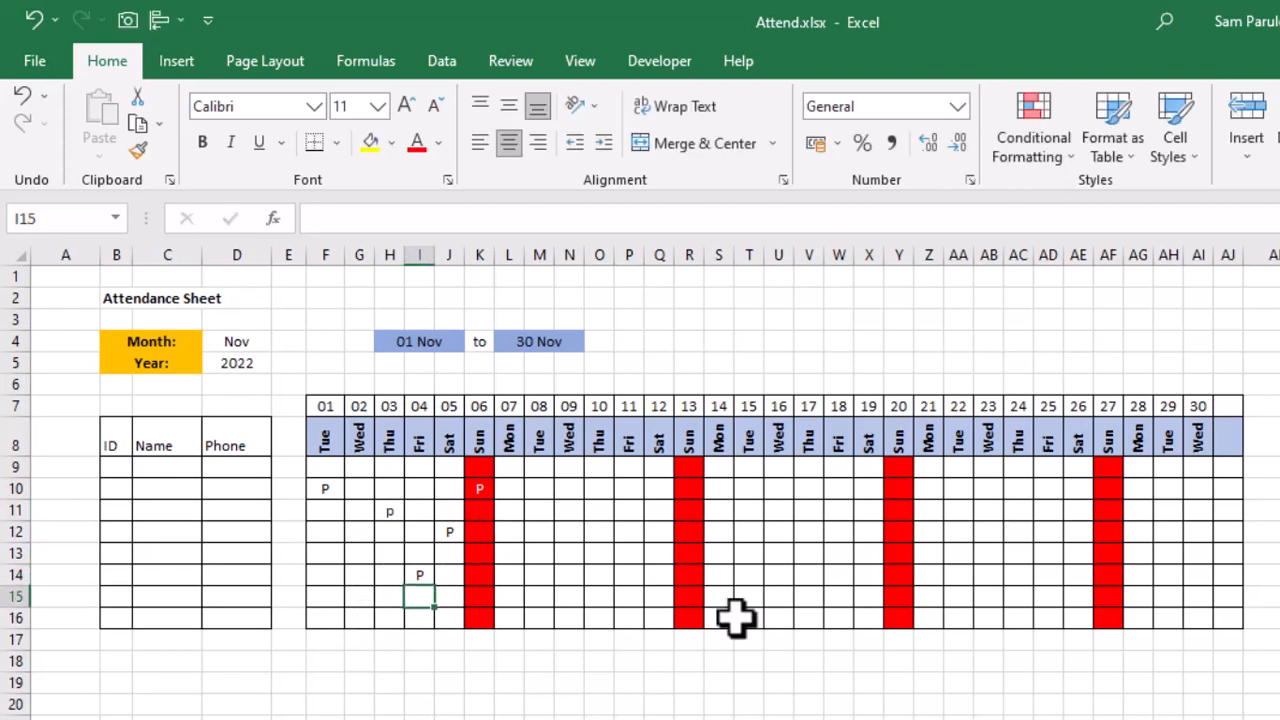
- Try to enter P in K12, in the Sunday column for day 06, and dismiss the entry
left_click(470, 531)
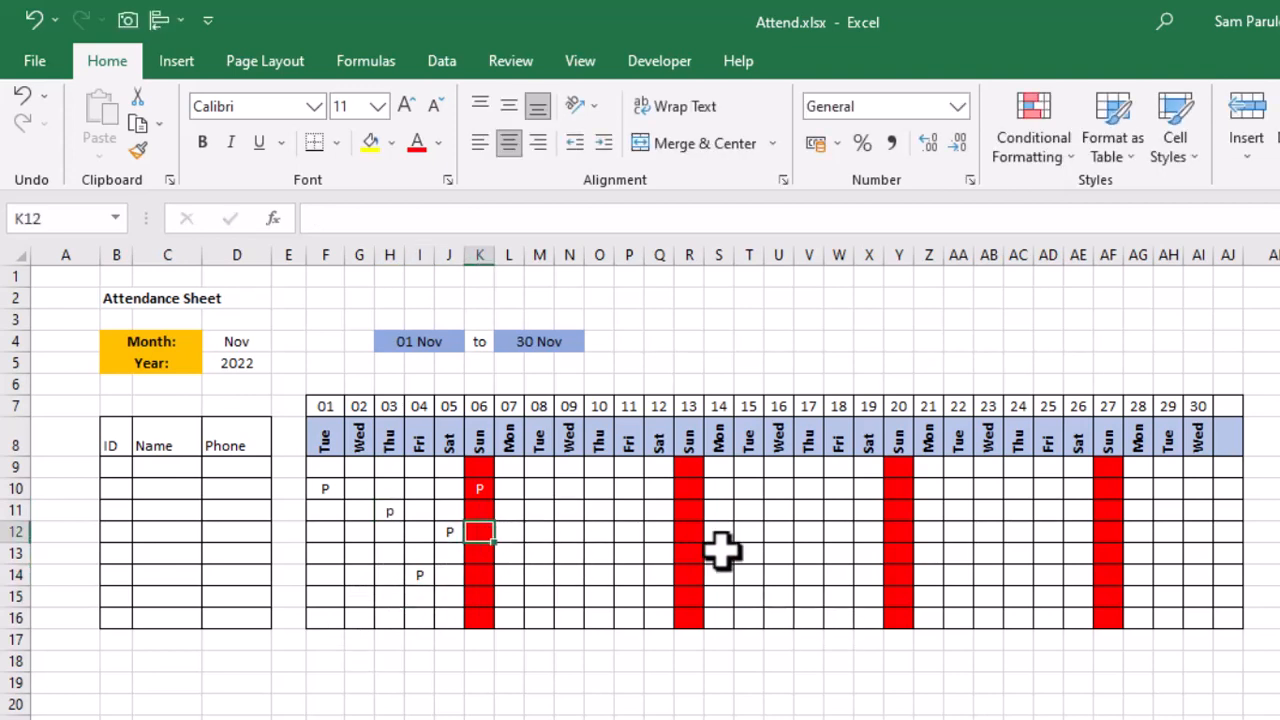
type("P")
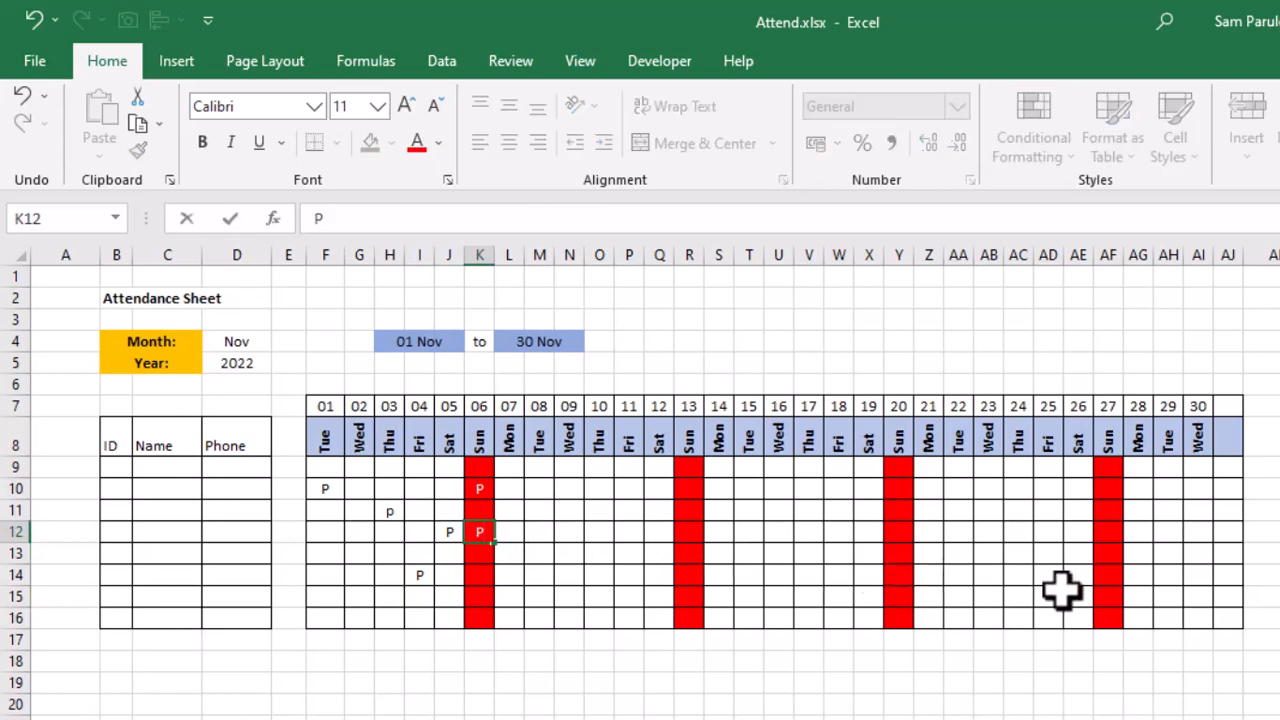
key("Return")
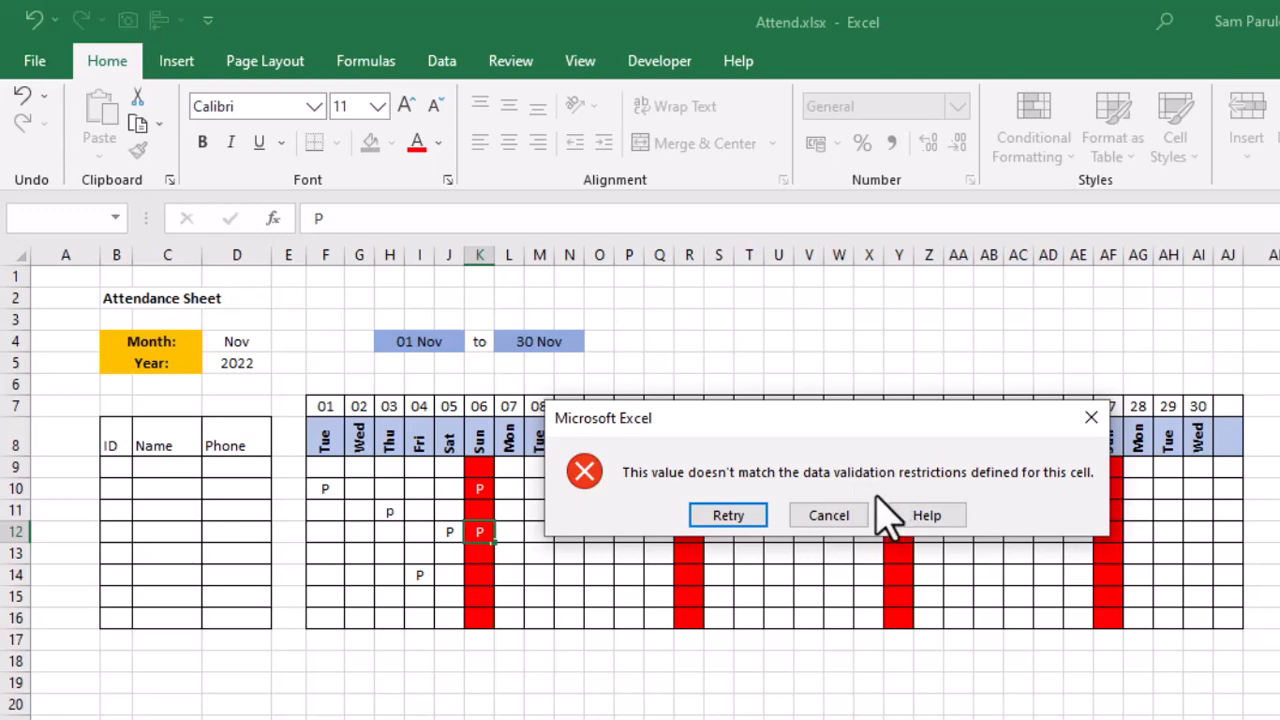
left_click(828, 514)
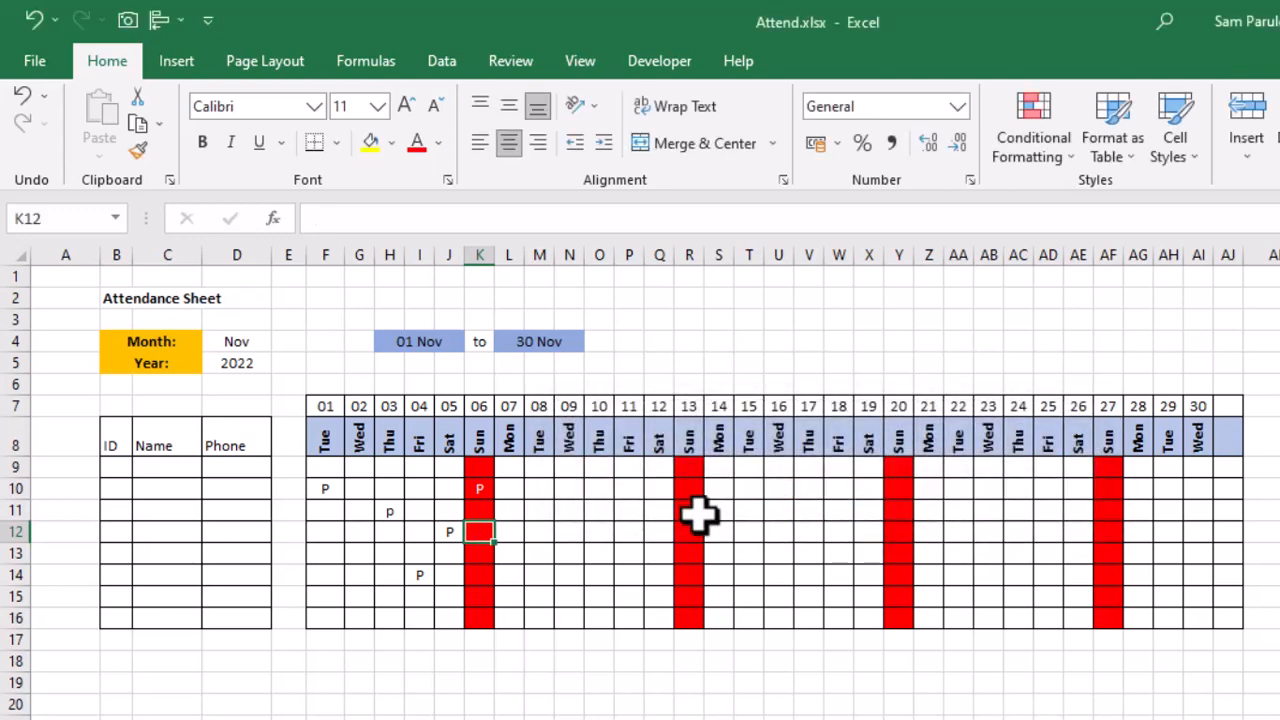
- Clear the attendance mark in Sunday cell K10 and try to enter P in Sunday cell R10
left_click(479, 488)
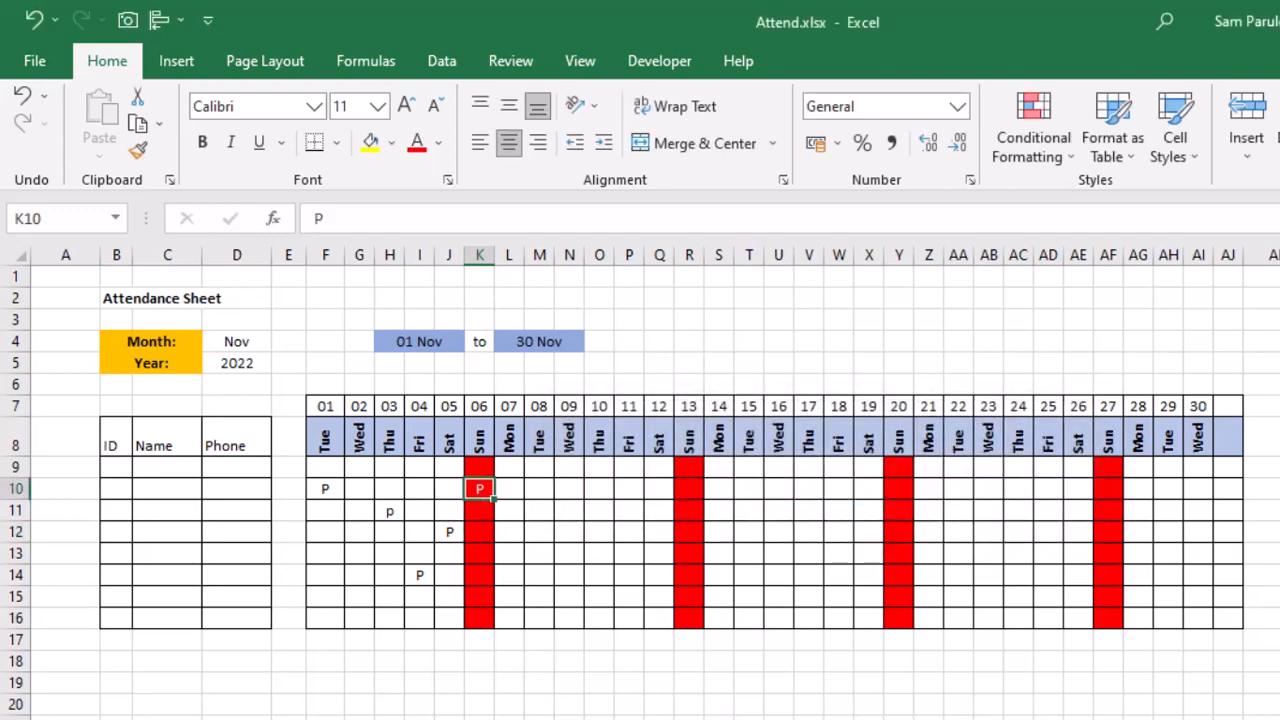
left_click(690, 488)
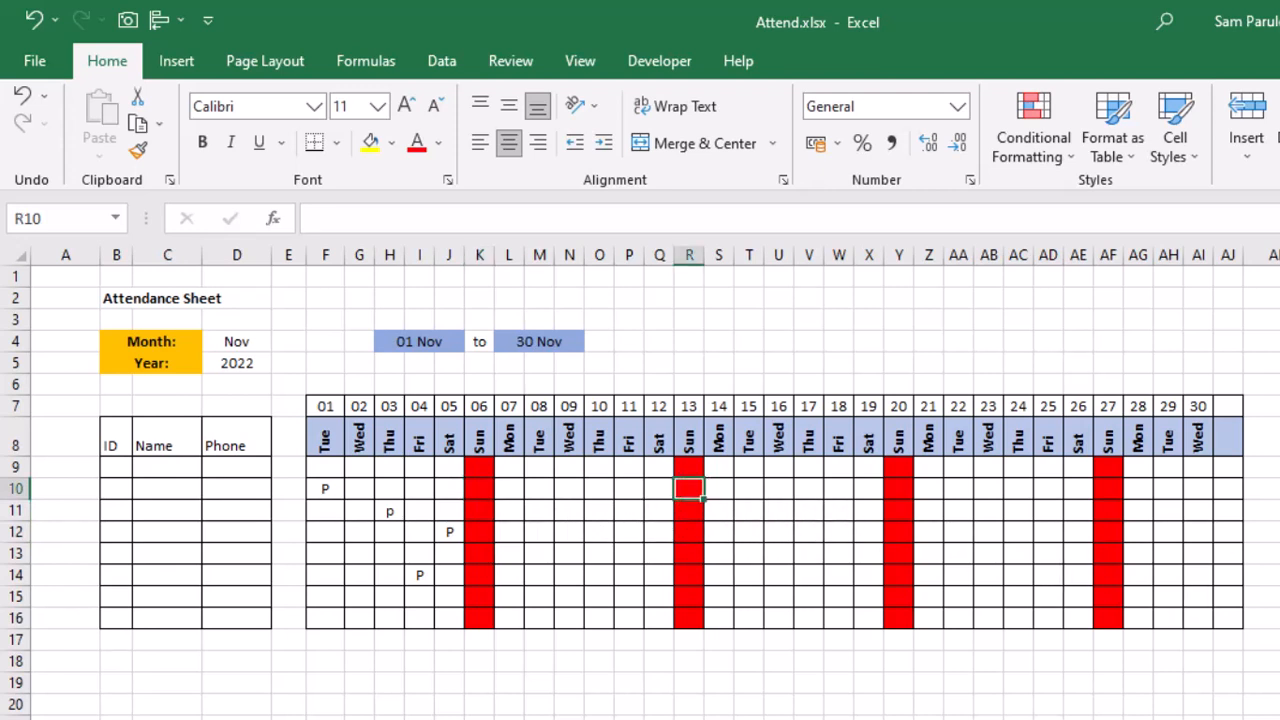
type("P")
key("Return")
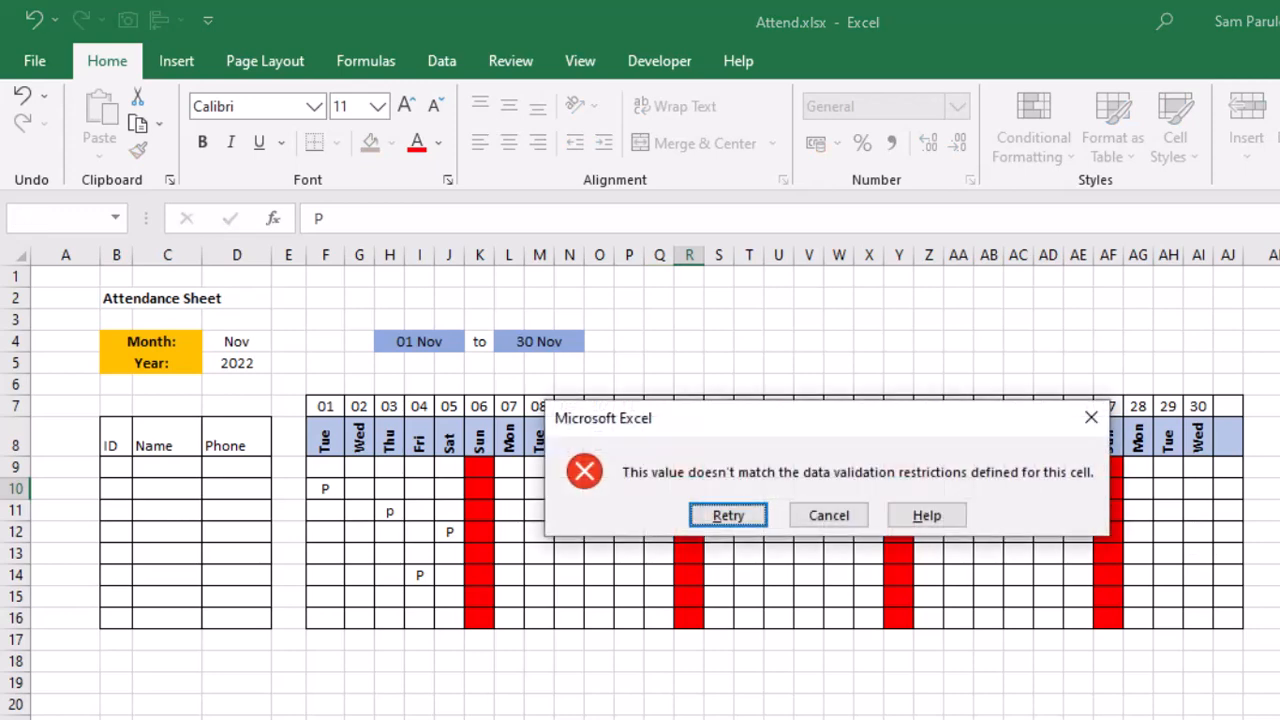
left_click(829, 516)
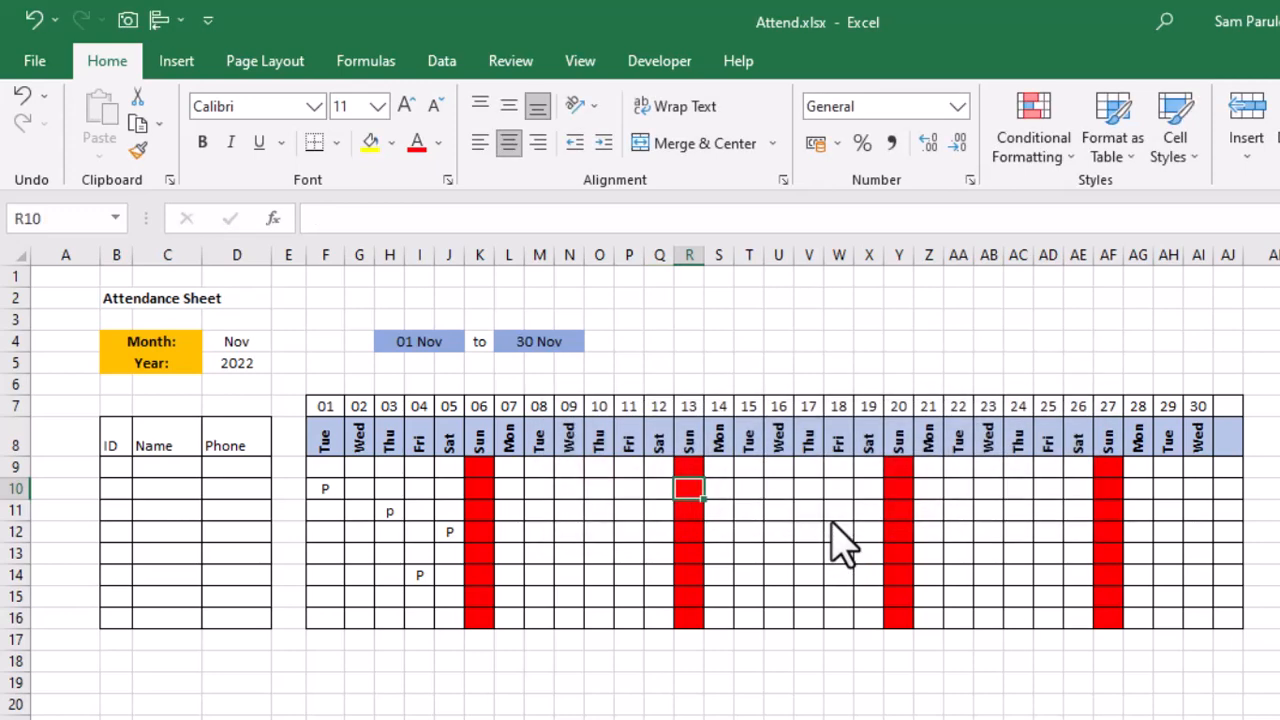
- Set the month in D4 to Jul and clear the attendance mark in Sunday cell H11
left_click(230, 345)
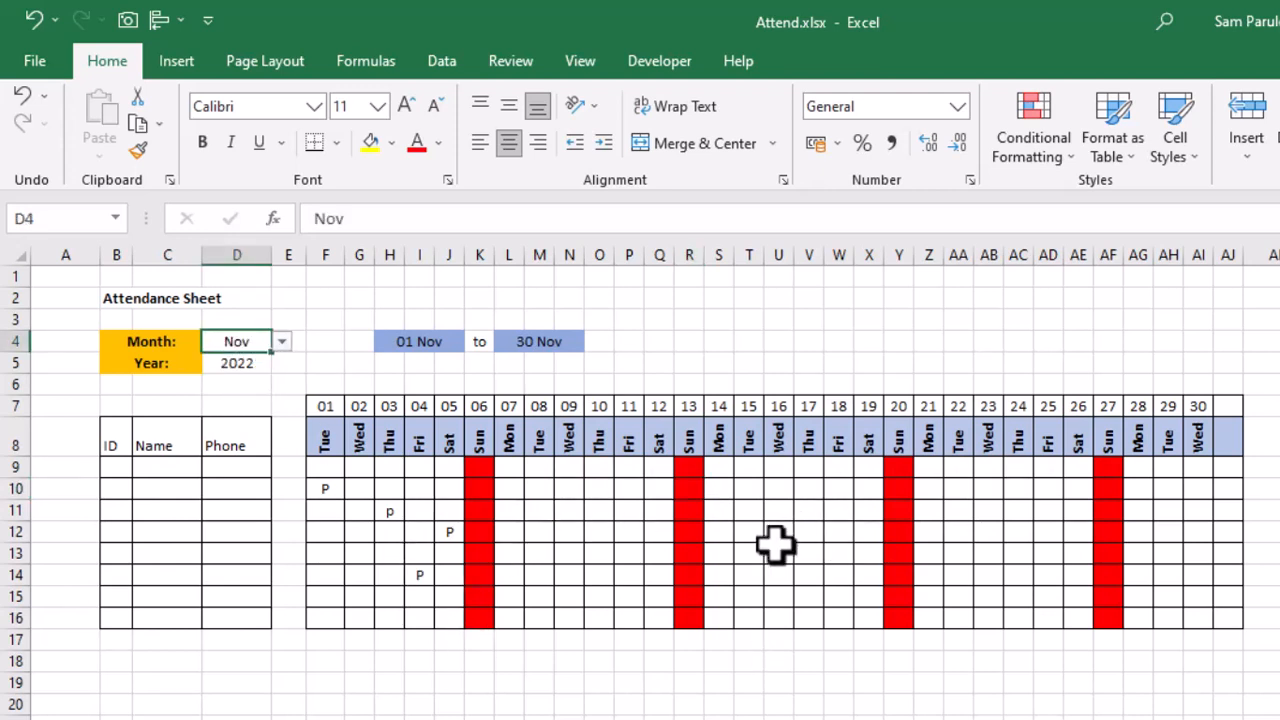
left_click(282, 342)
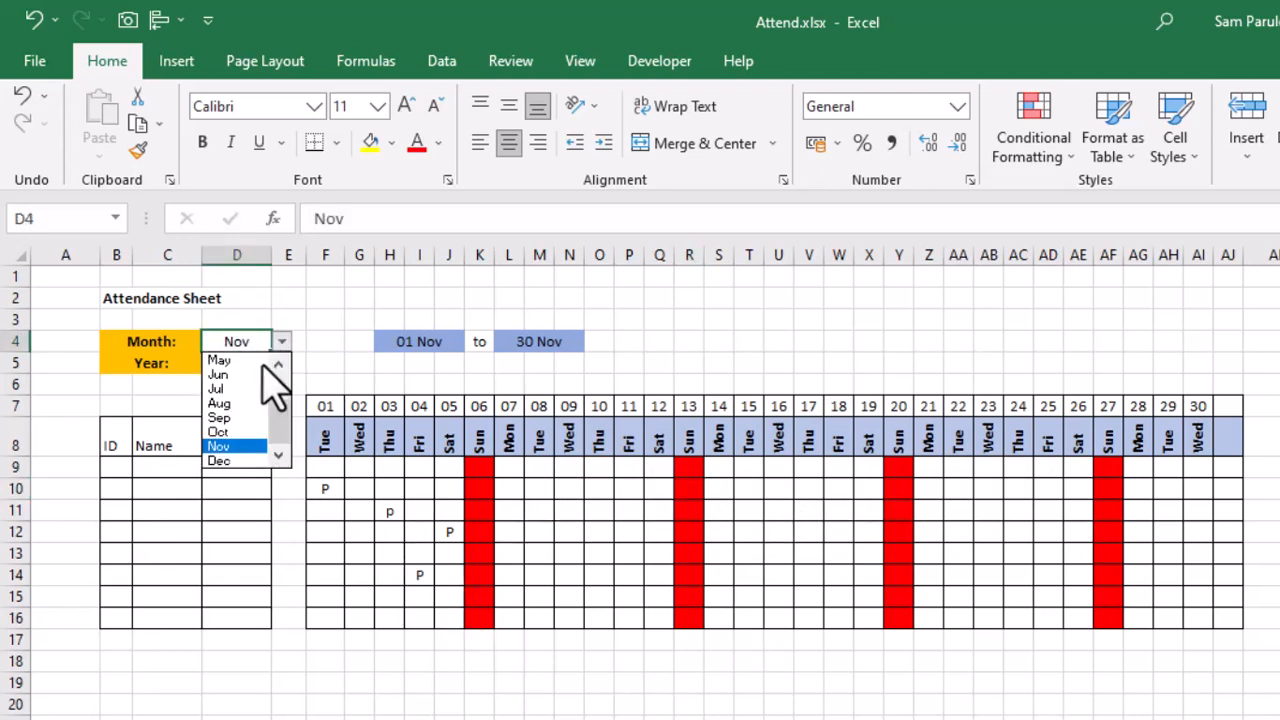
left_click(230, 388)
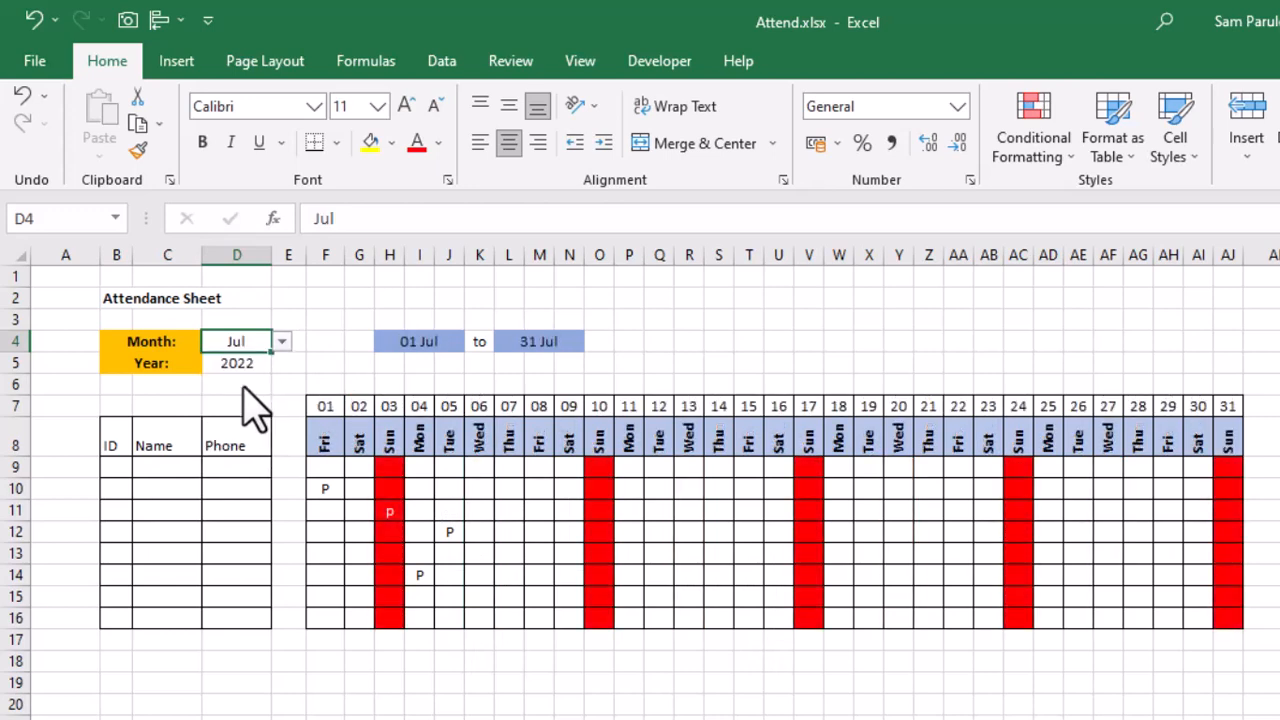
left_click(389, 508)
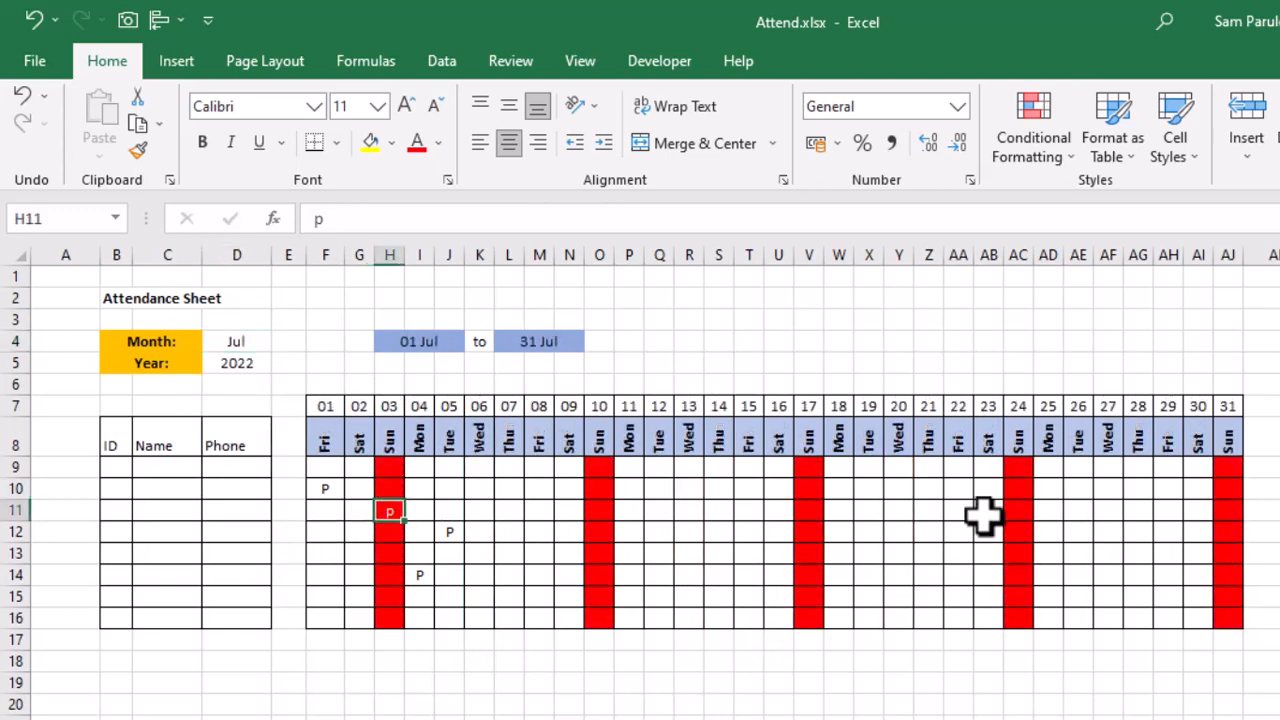
key("Delete")
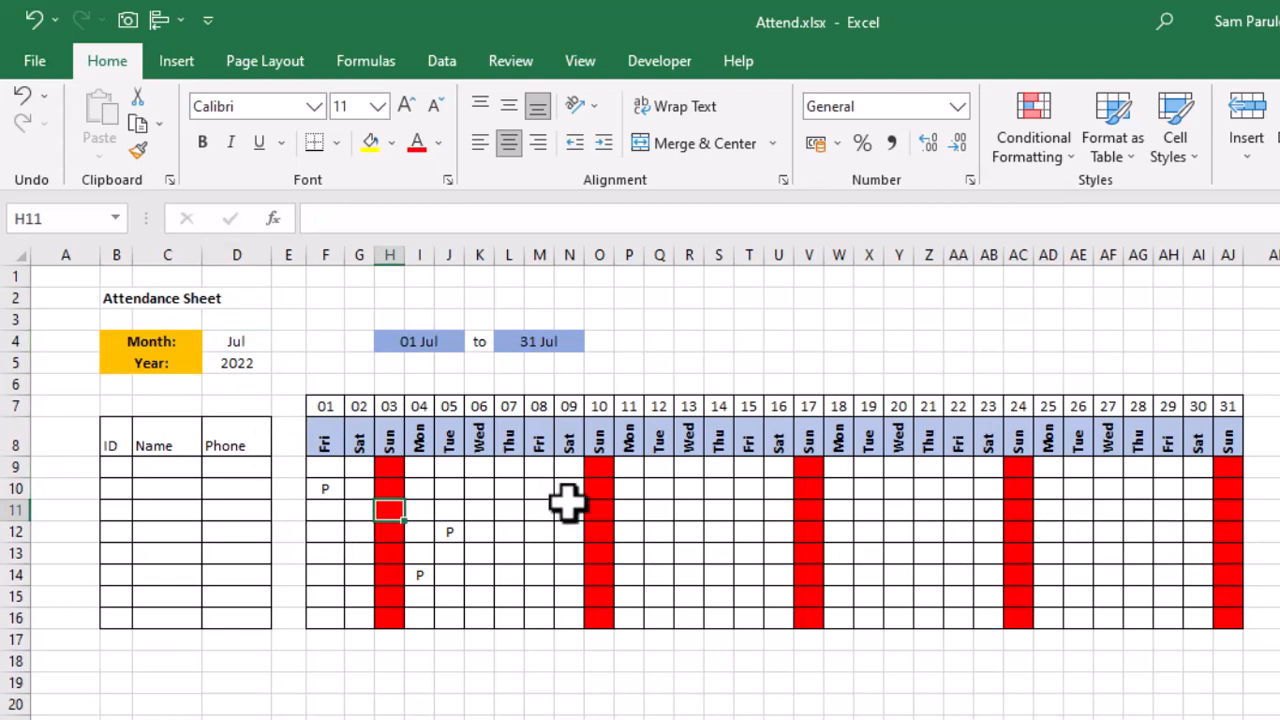
- Try to enter P in O11, in the Sunday column for day 10, and dismiss the entry
left_click(600, 510)
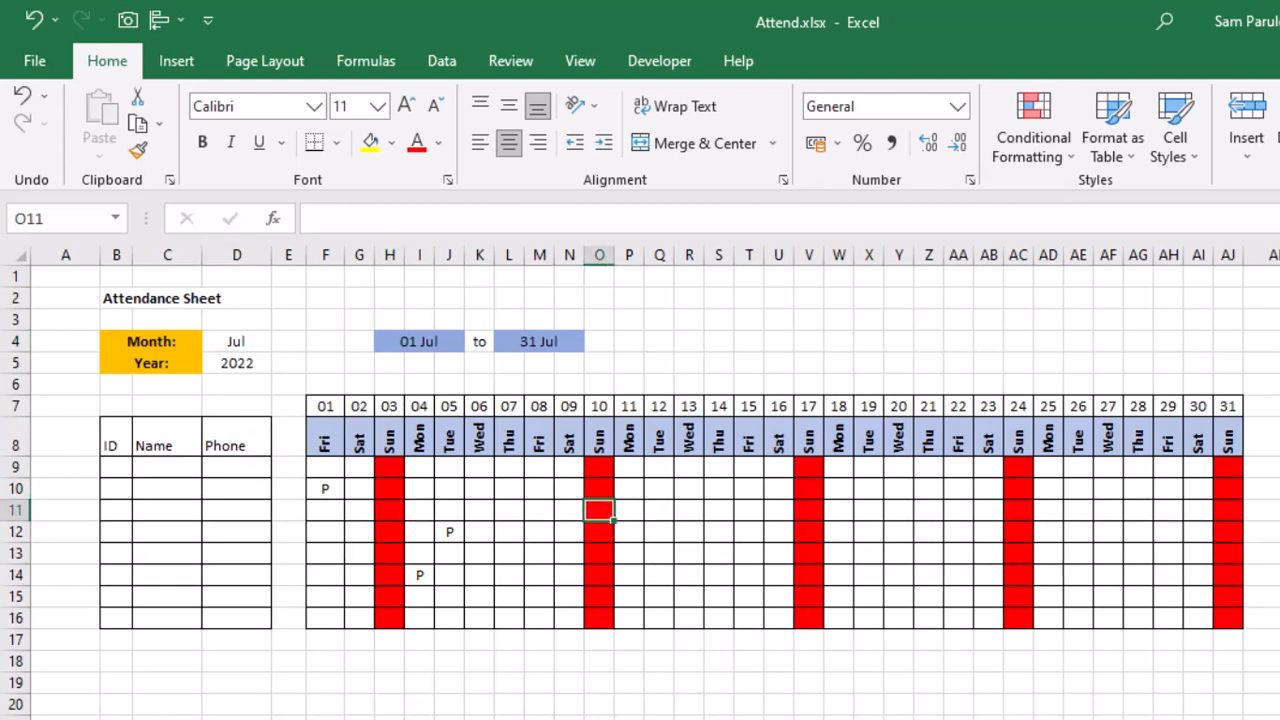
type("P")
key("Return")
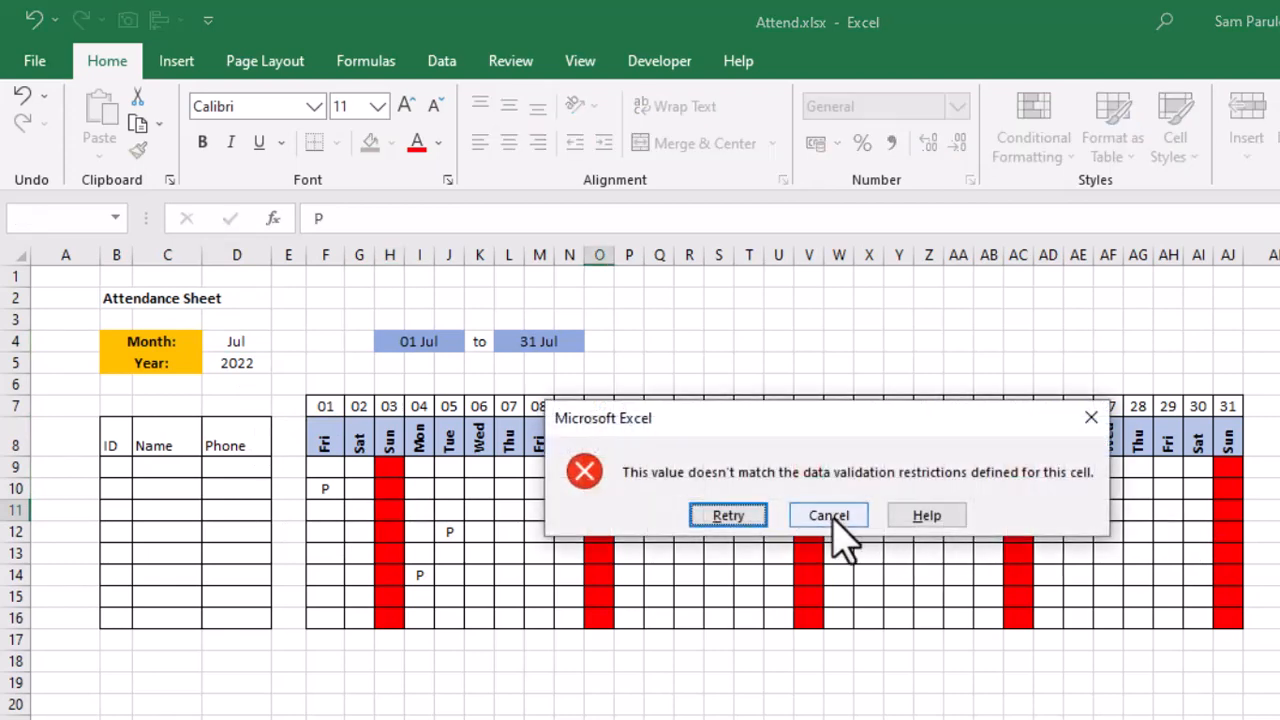
left_click(833, 517)
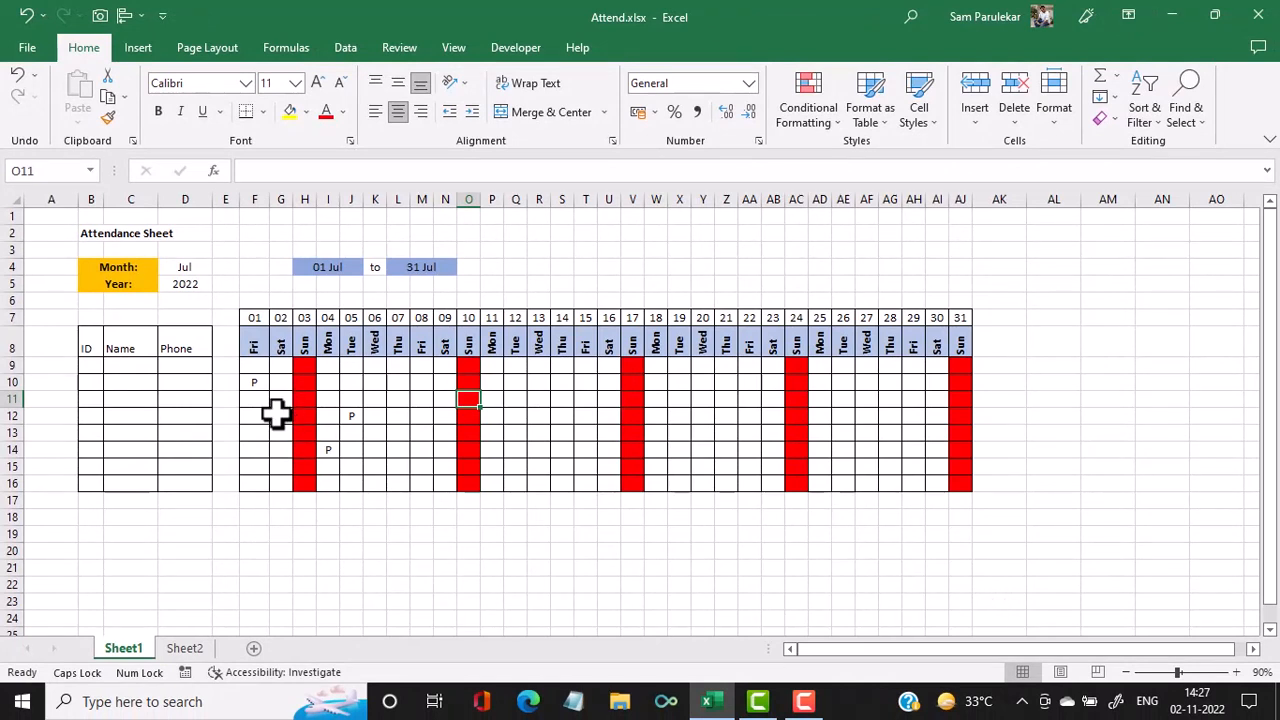
- Add a new worksheet and move it after Sheet2
left_click(255, 649)
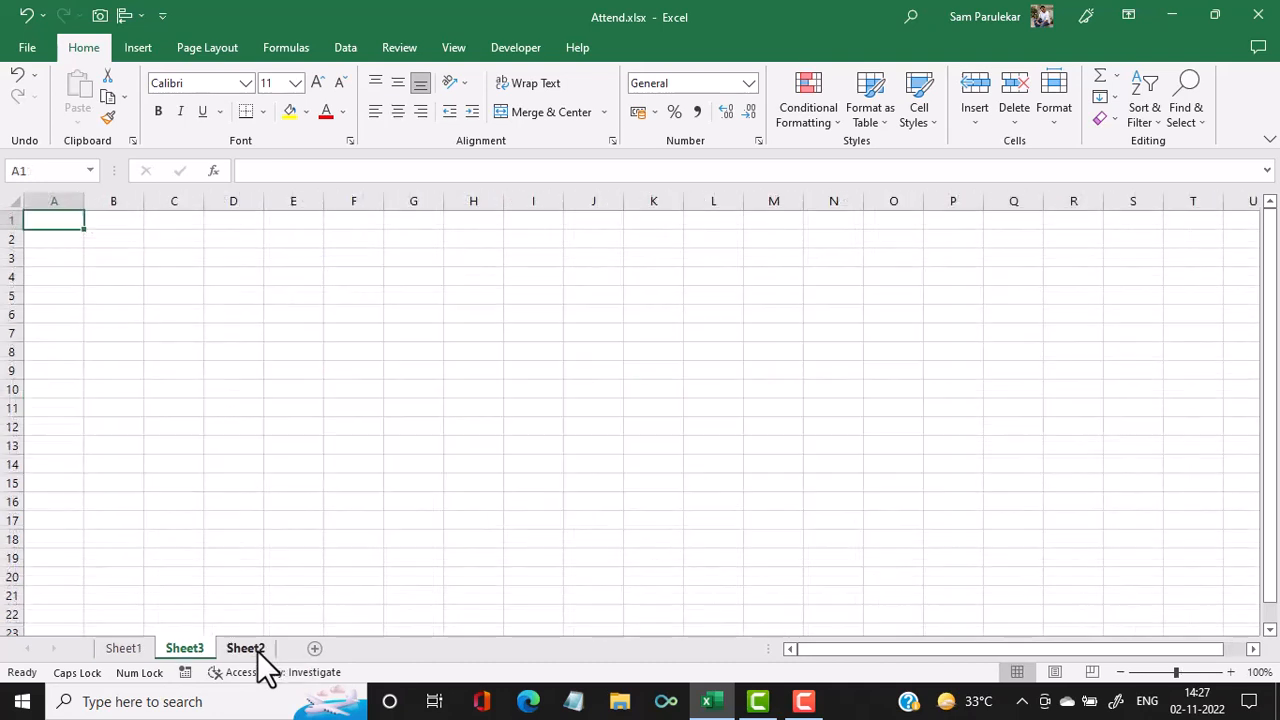
left_click(248, 649)
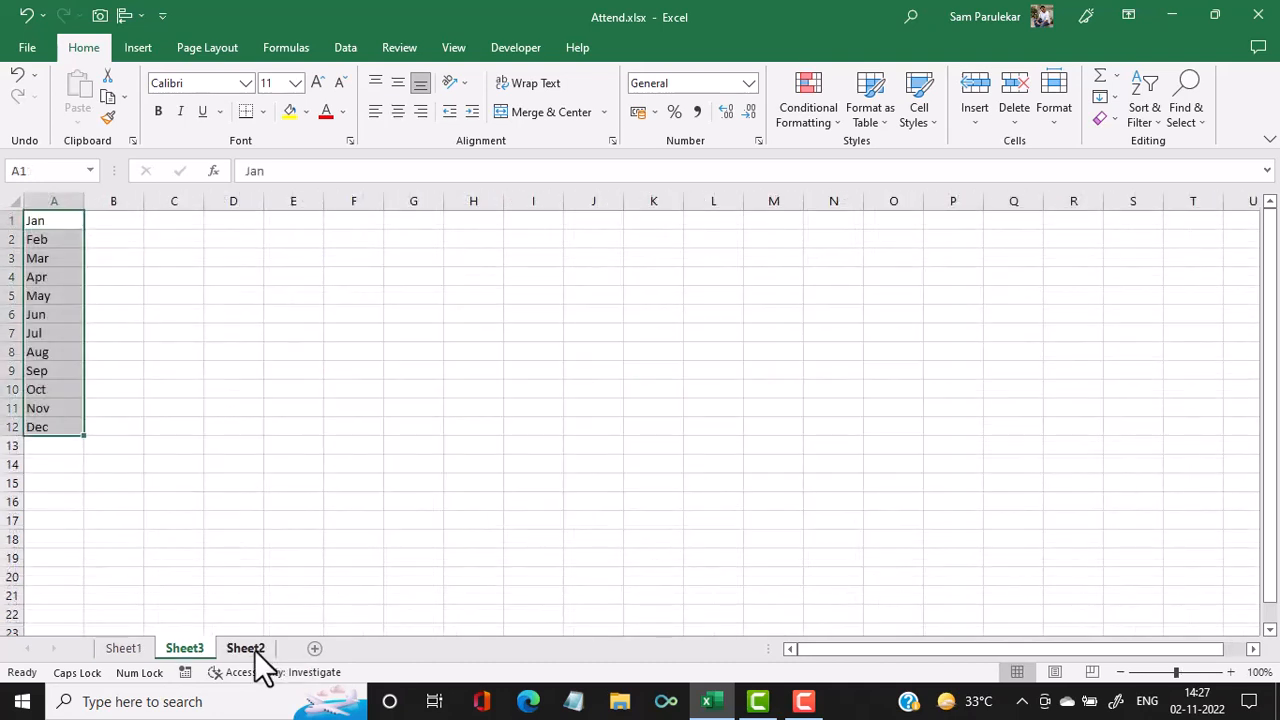
right_click(254, 651)
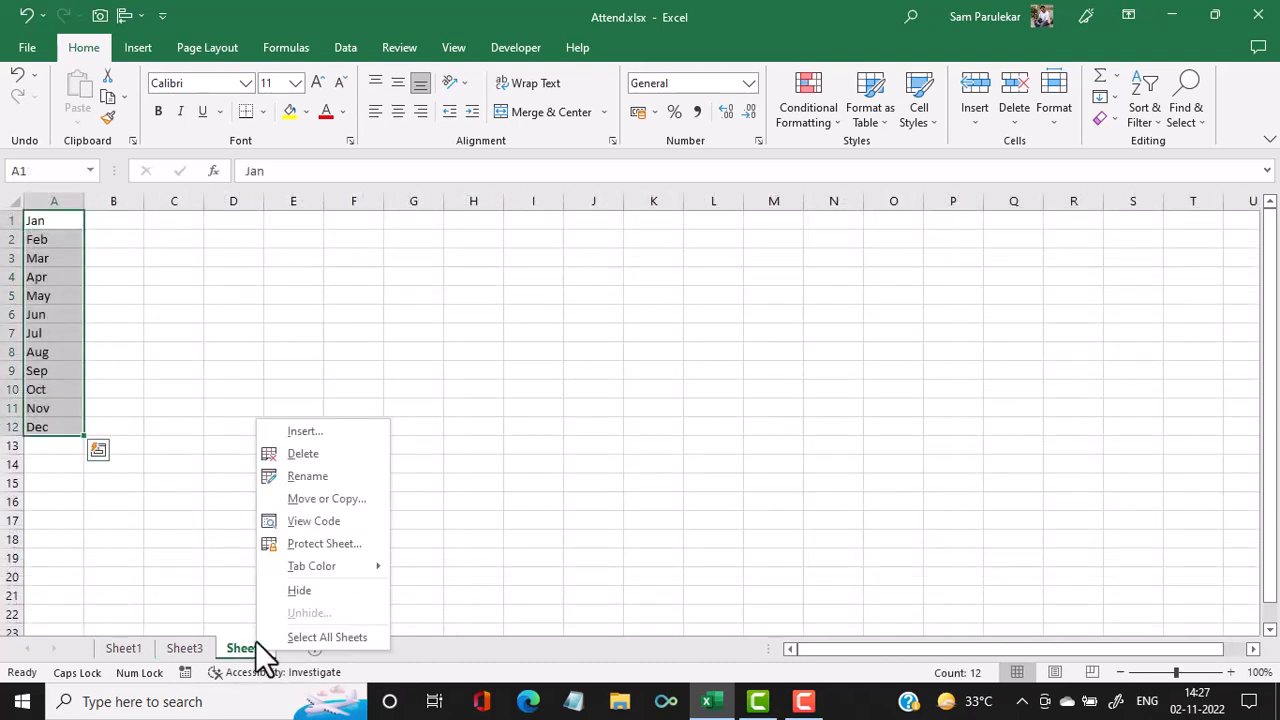
left_click(207, 654)
left_click_drag(207, 653, 288, 647)
- Rename the new worksheet, placed after Sheet2, as Attendance
right_click(258, 652)
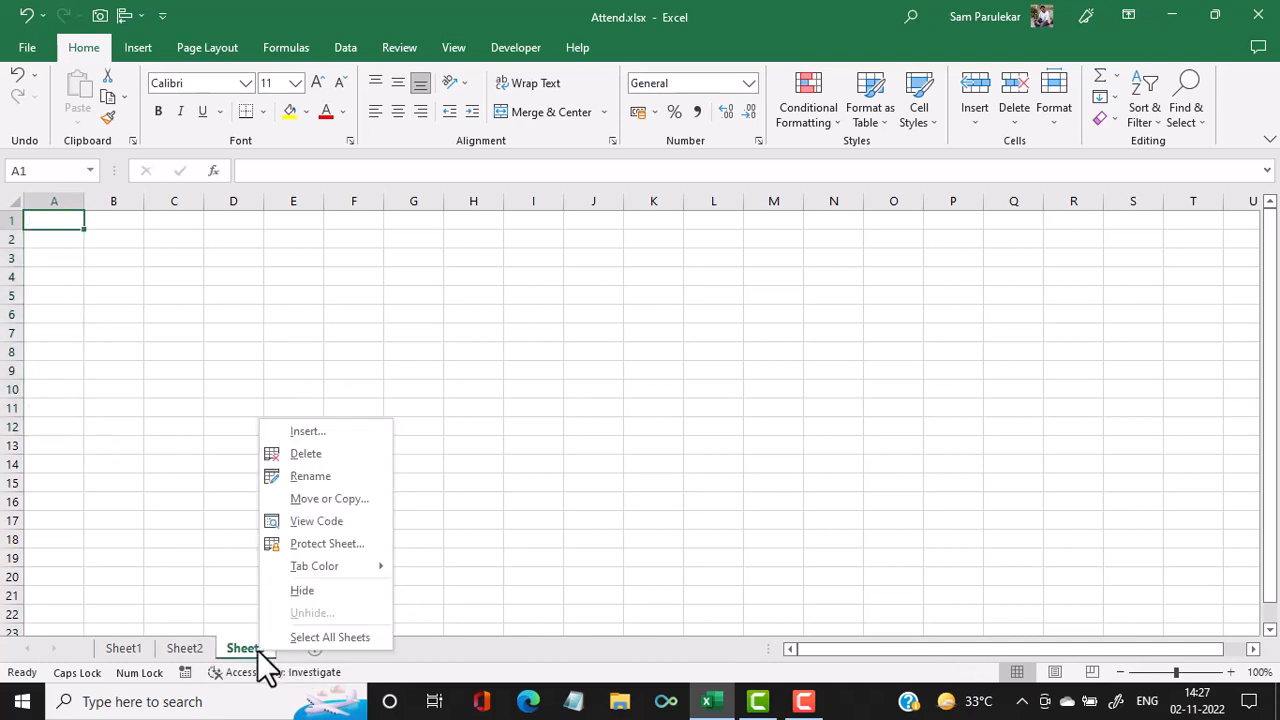
left_click(309, 476)
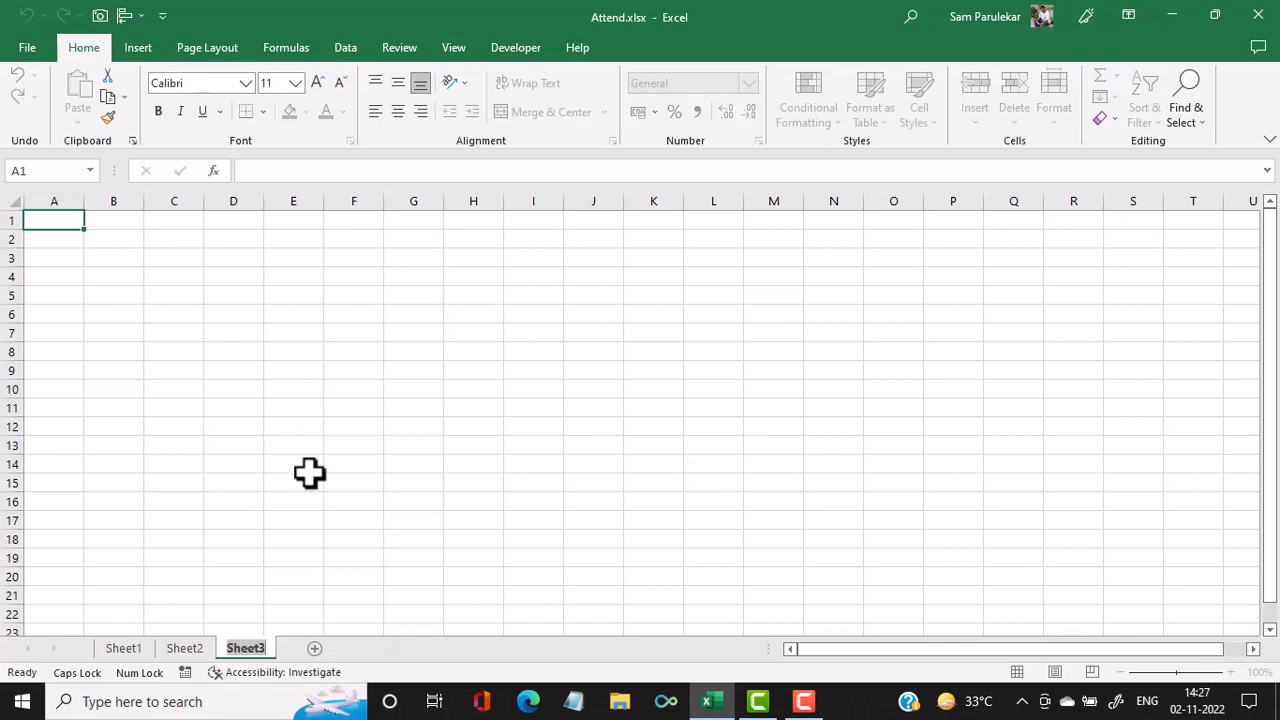
type("aTTENDANC")
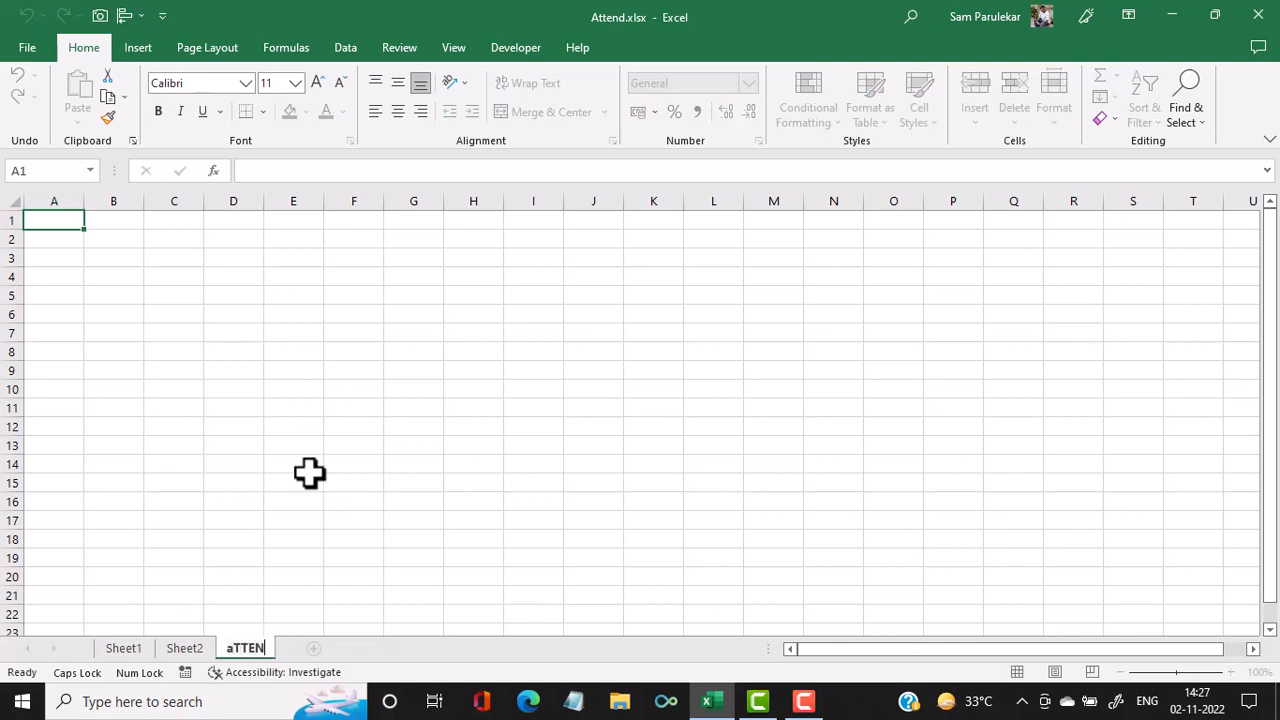
key("BackSpace")
key("BackSpace")
key("BackSpace")
key("BackSpace")
key("BackSpace")
key("BackSpace")
key("BackSpace")
key("BackSpace")
key("Caps_Lock")
type("Atten")
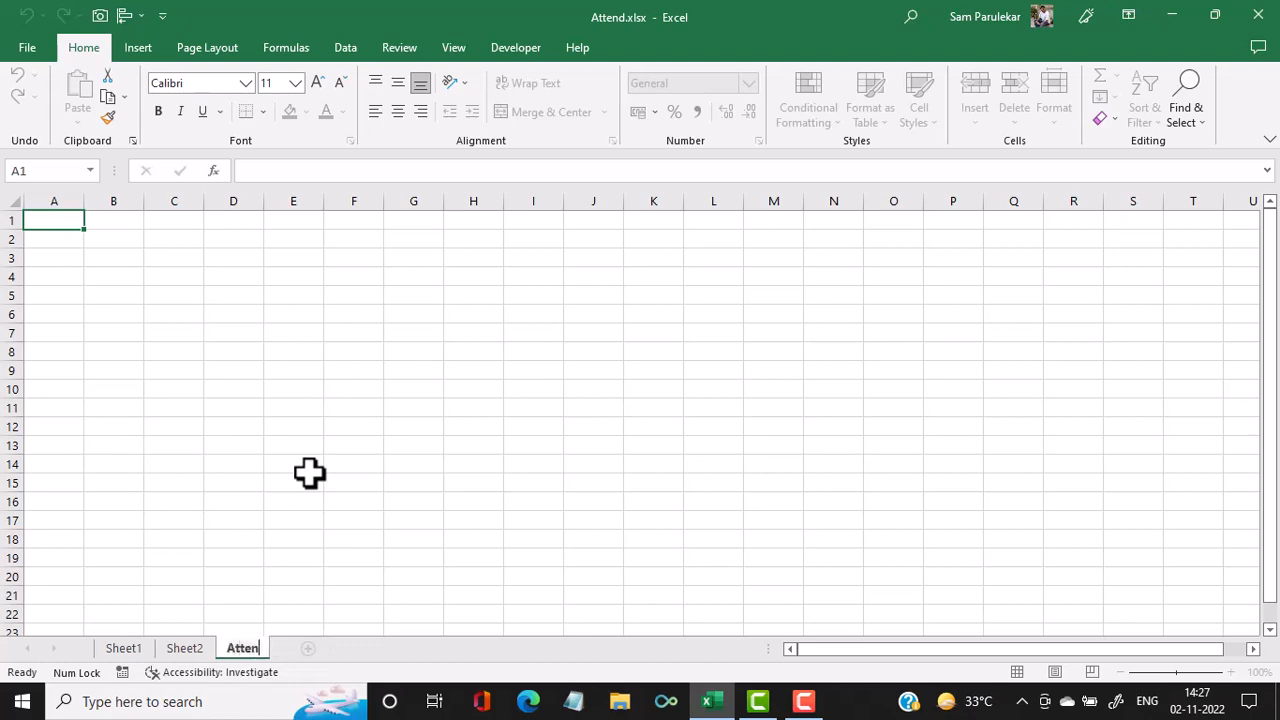
type("dance")
key("Return")
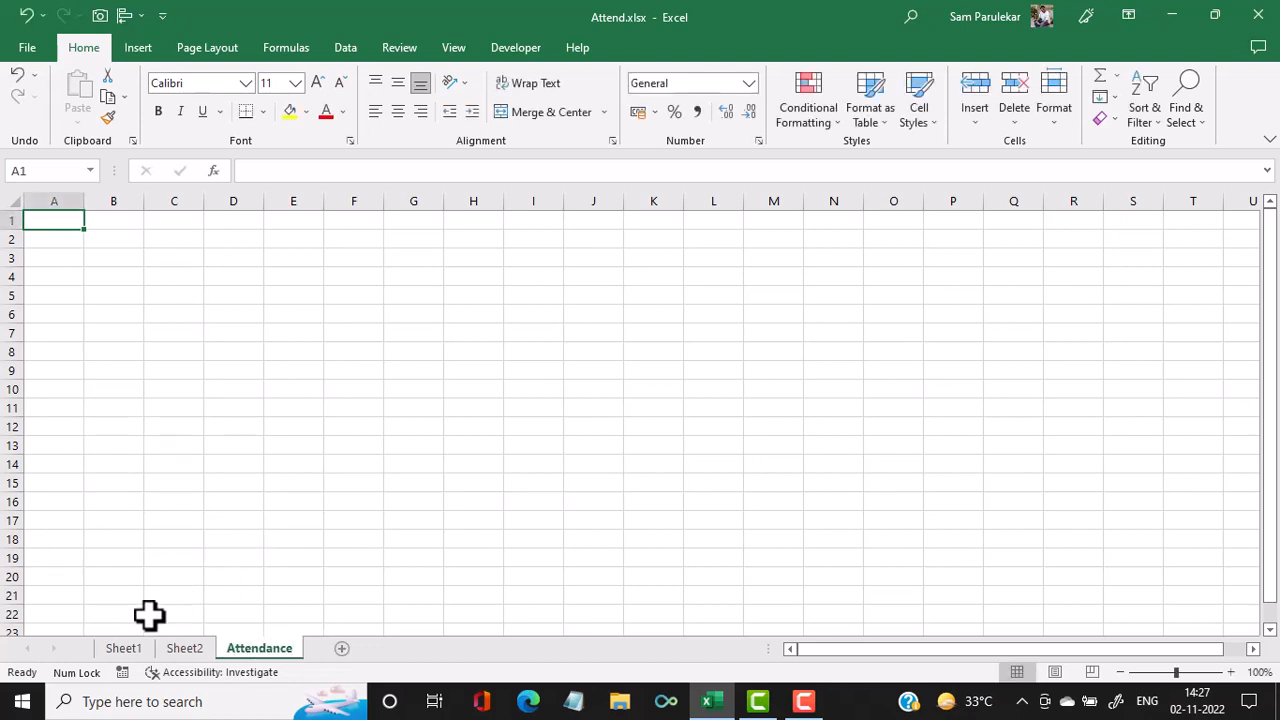
- Check the title cell B2 on Sheet1 and enter the title Attendance Sheet in B2 of the Attendance worksheet
left_click(123, 648)
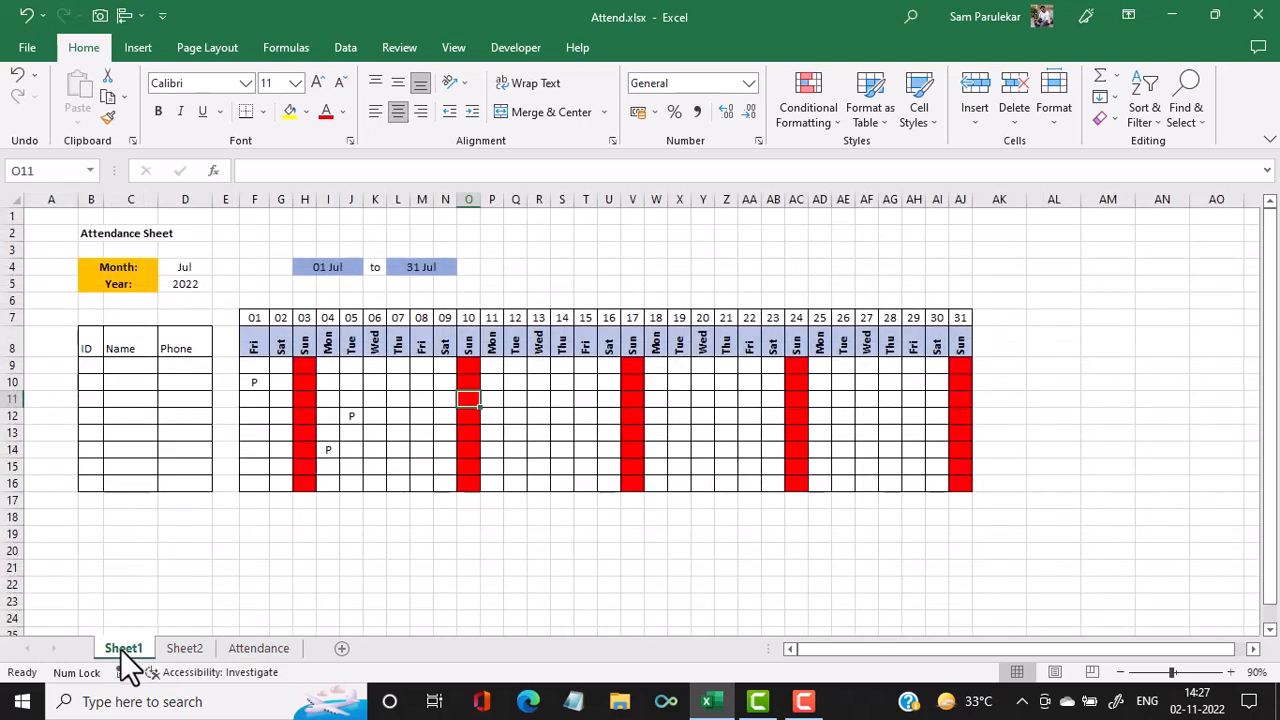
left_click(95, 233)
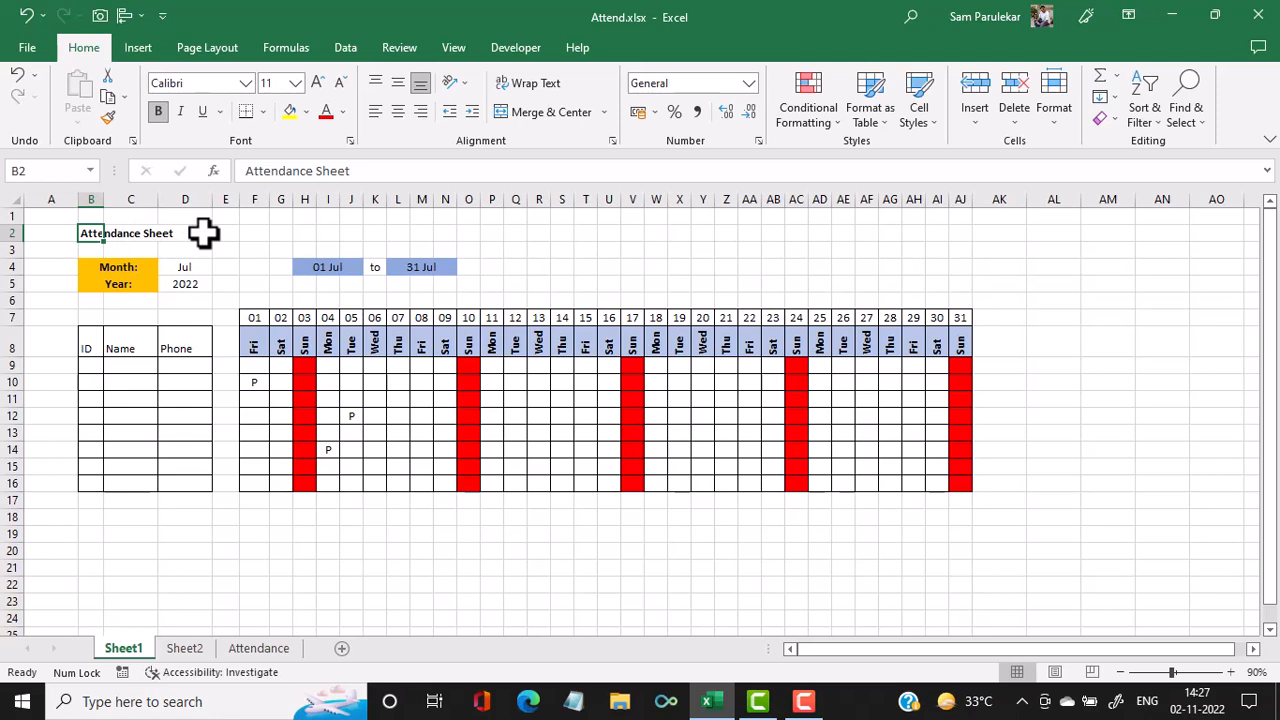
left_click(257, 649)
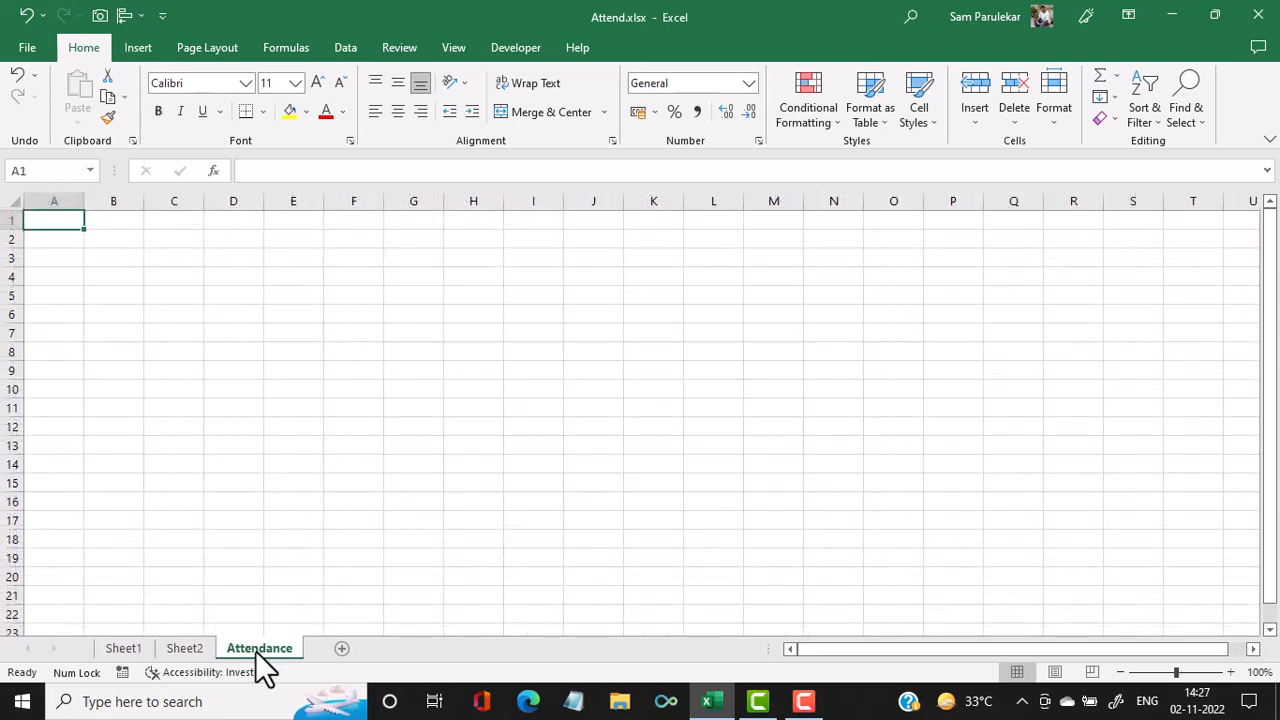
left_click(103, 243)
type("A")
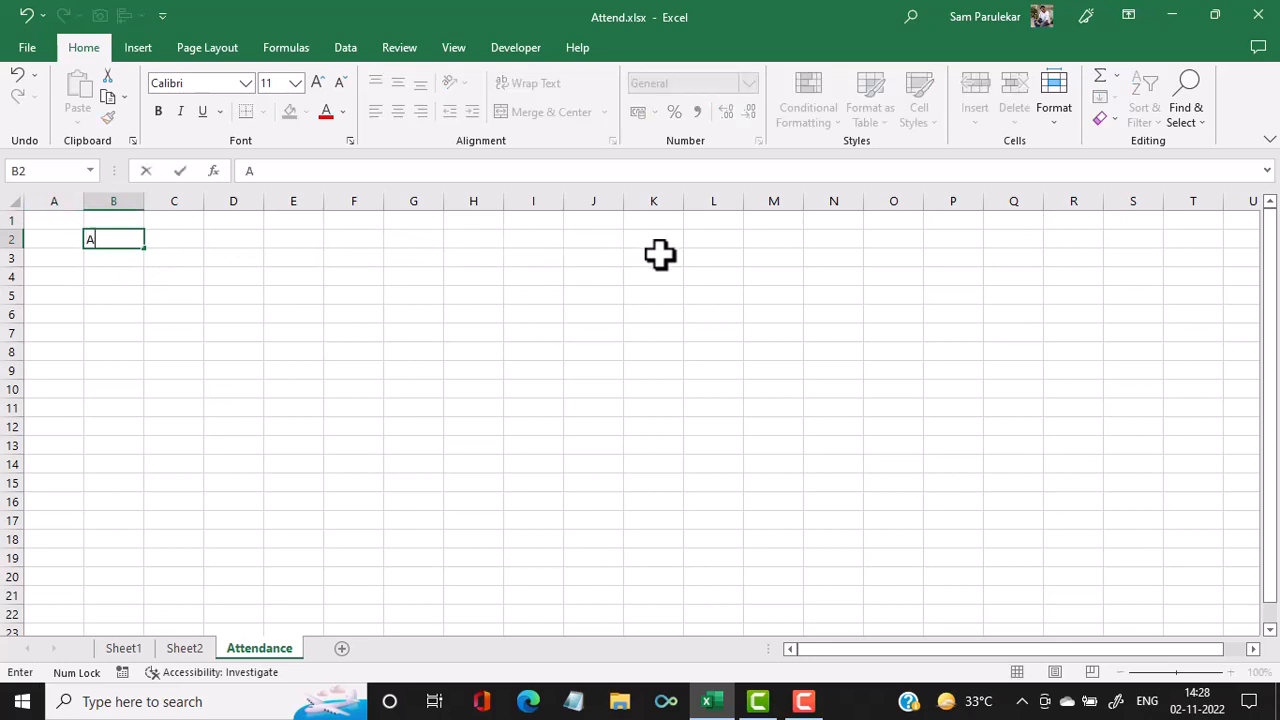
type("ndance")
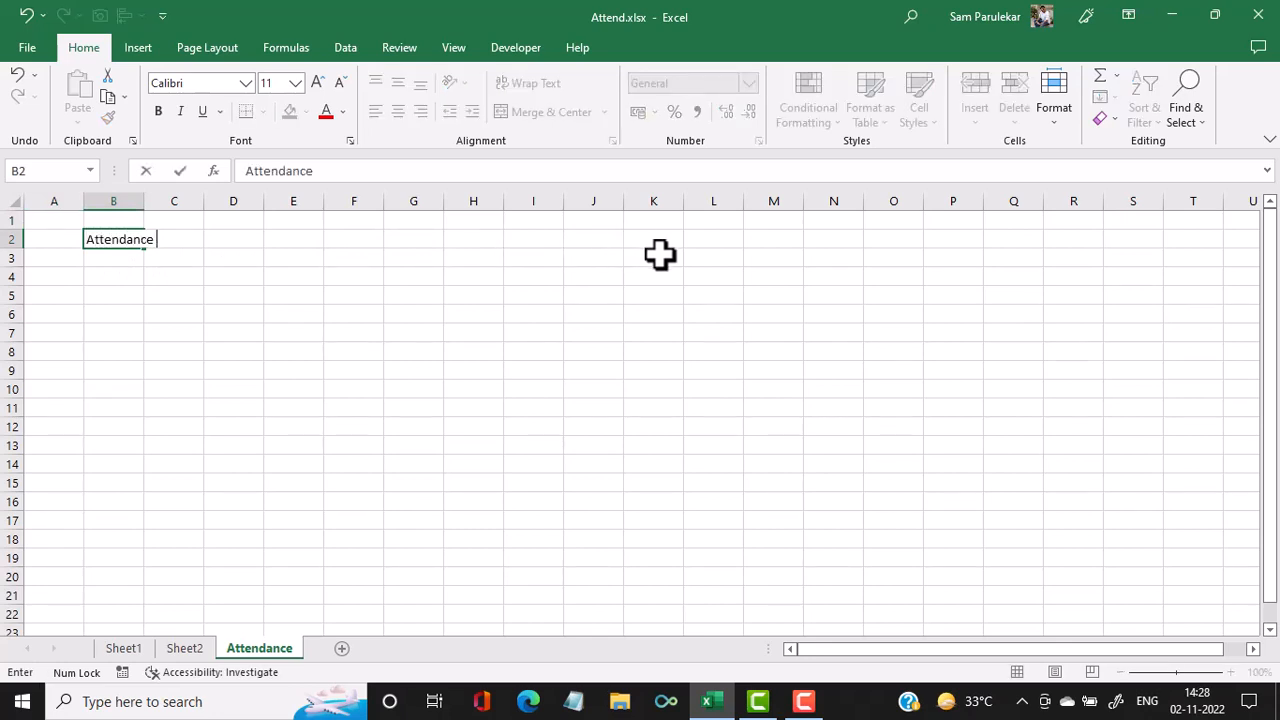
type(" Sheet")
key("Return")
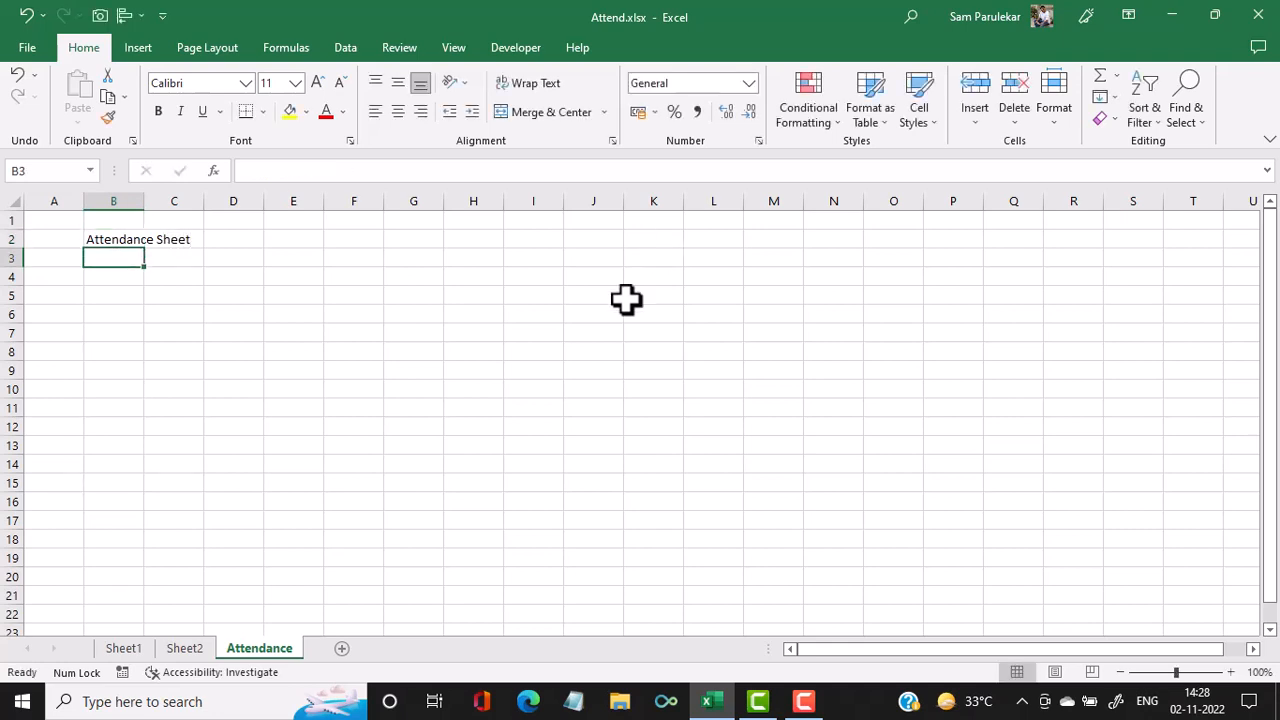
- Check the month label in B4 on Sheet1 and enter MONTH in B4 of the Attendance worksheet
left_click(125, 650)
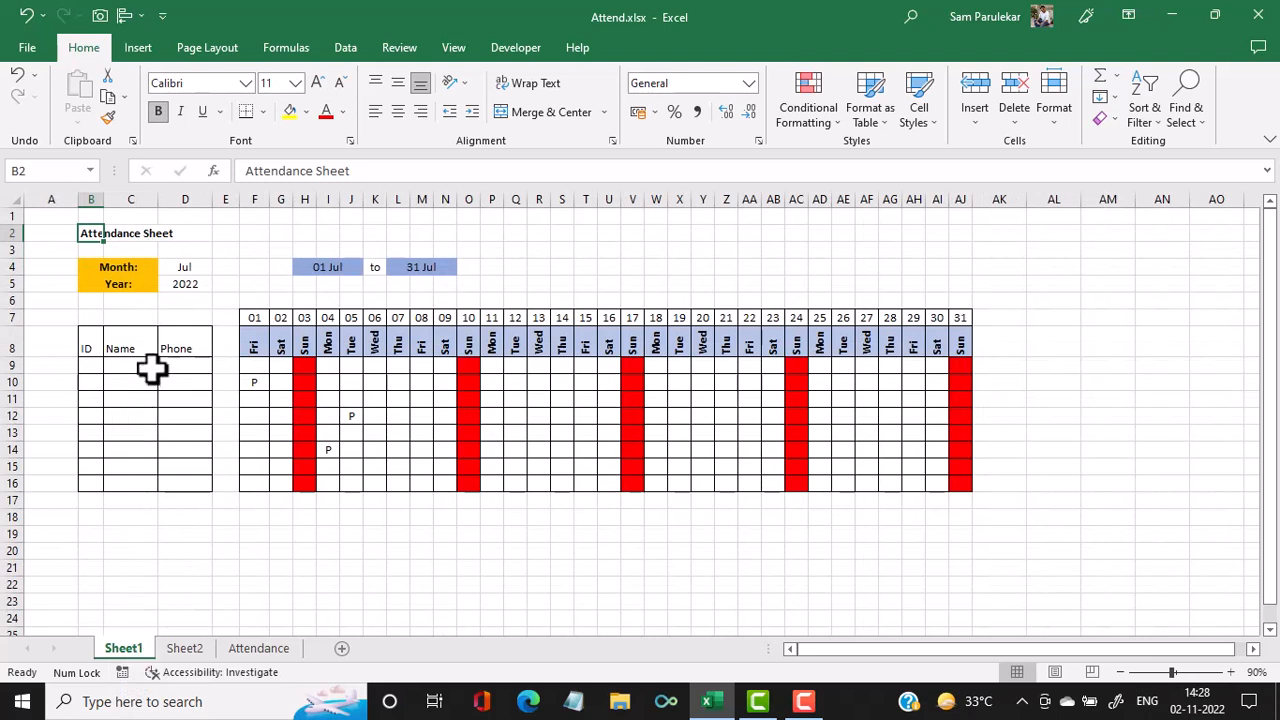
left_click(103, 268)
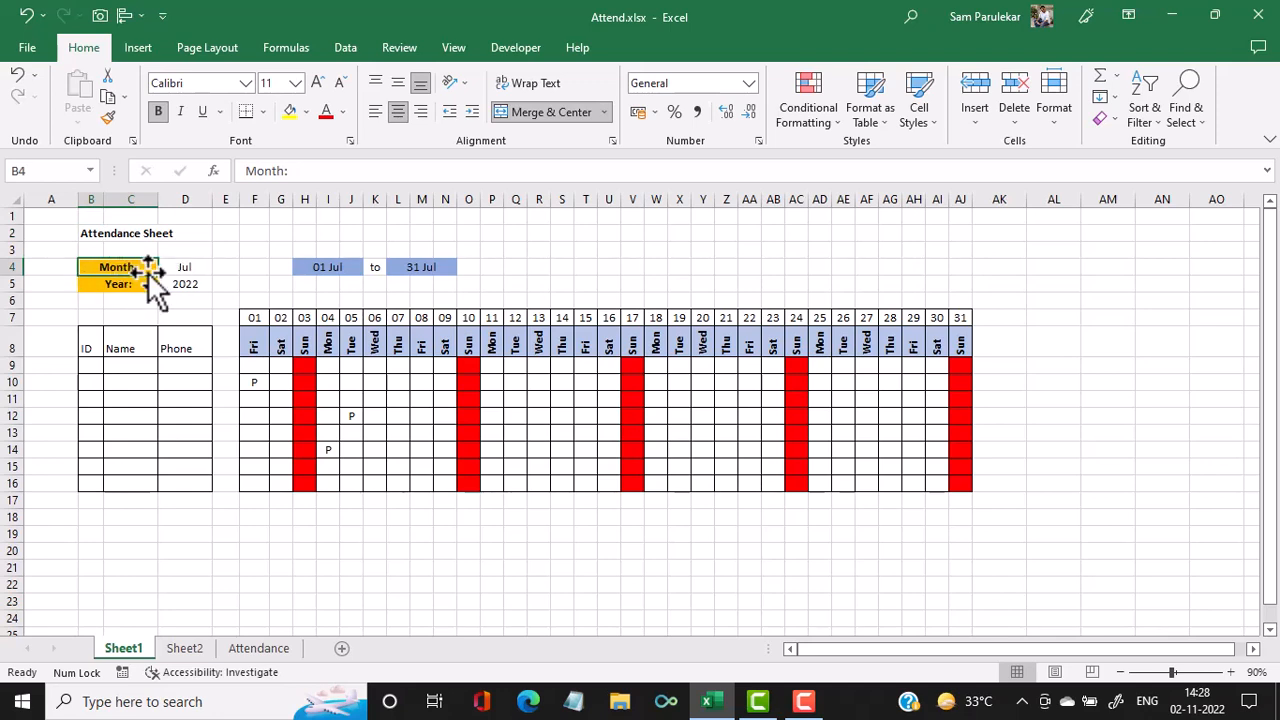
left_click(268, 648)
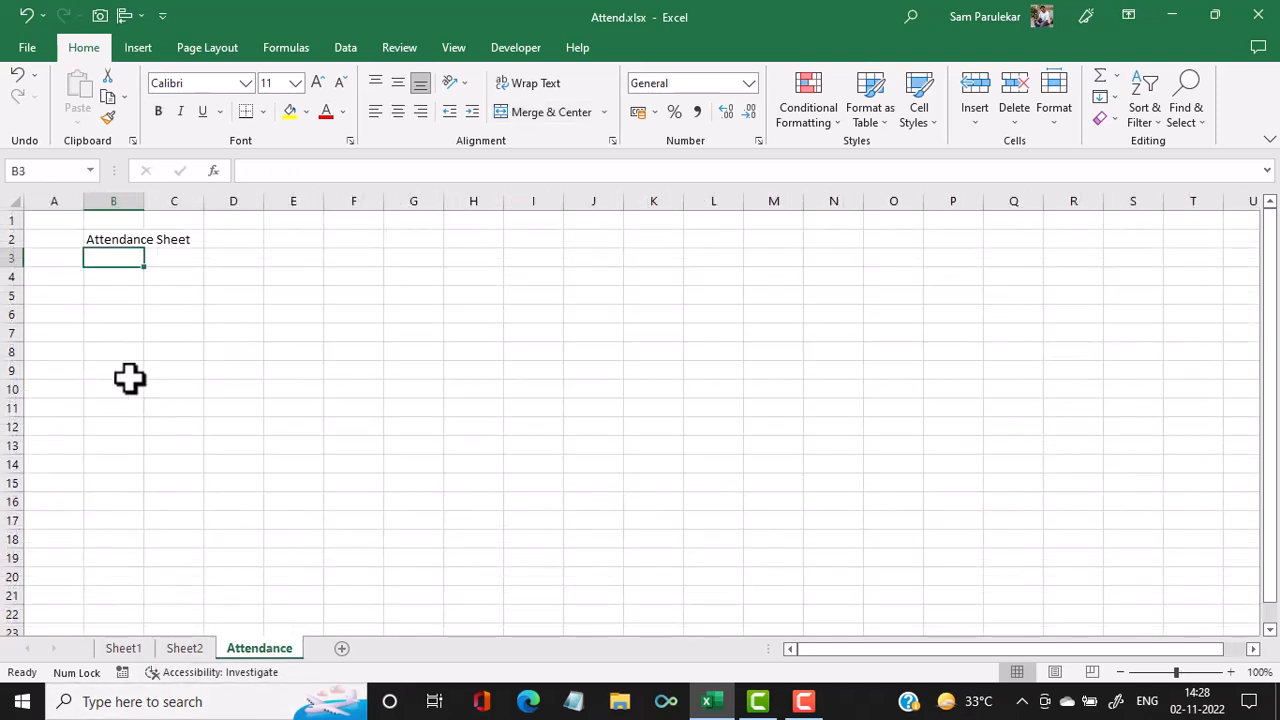
left_click(123, 279)
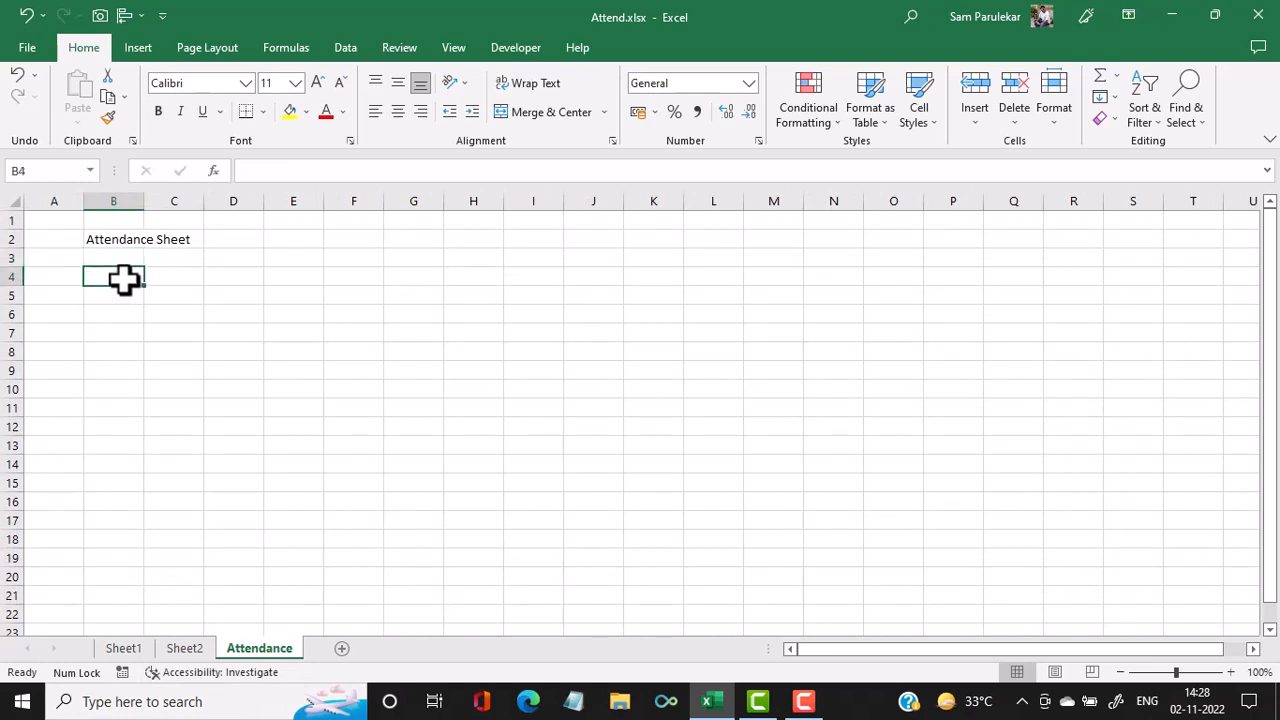
key("Caps_Lock")
type("MO")
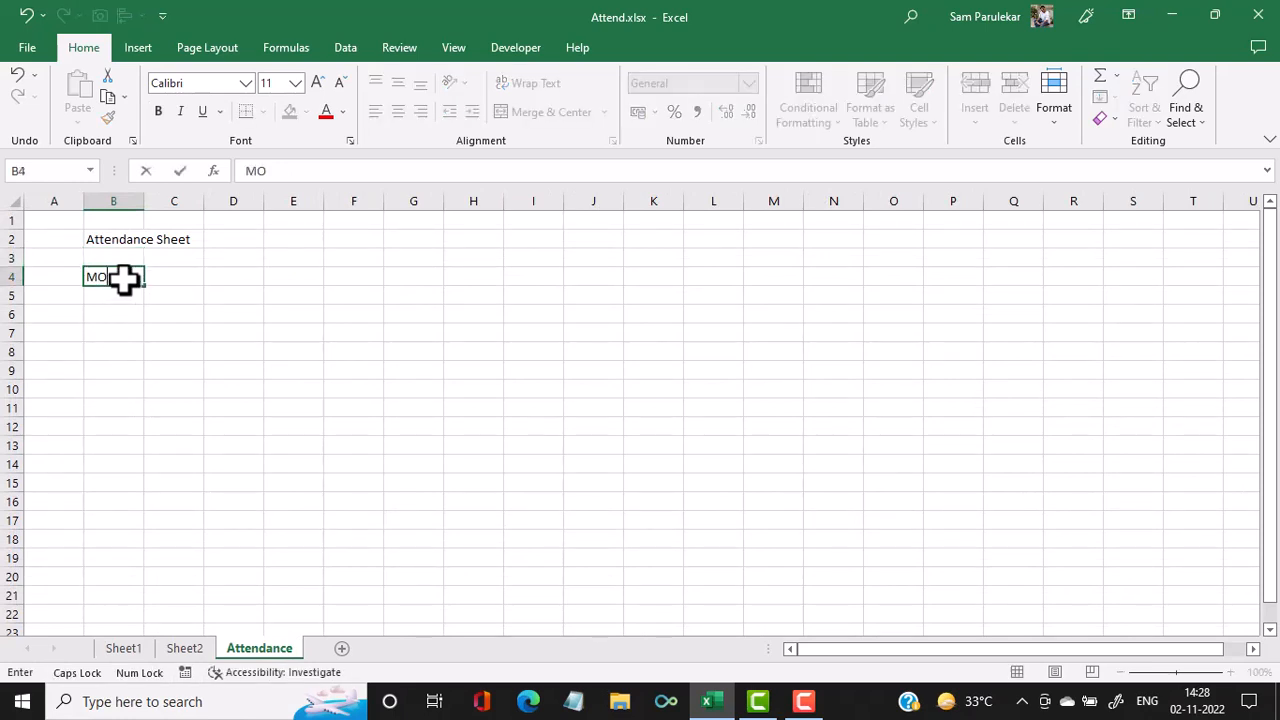
type("NTH")
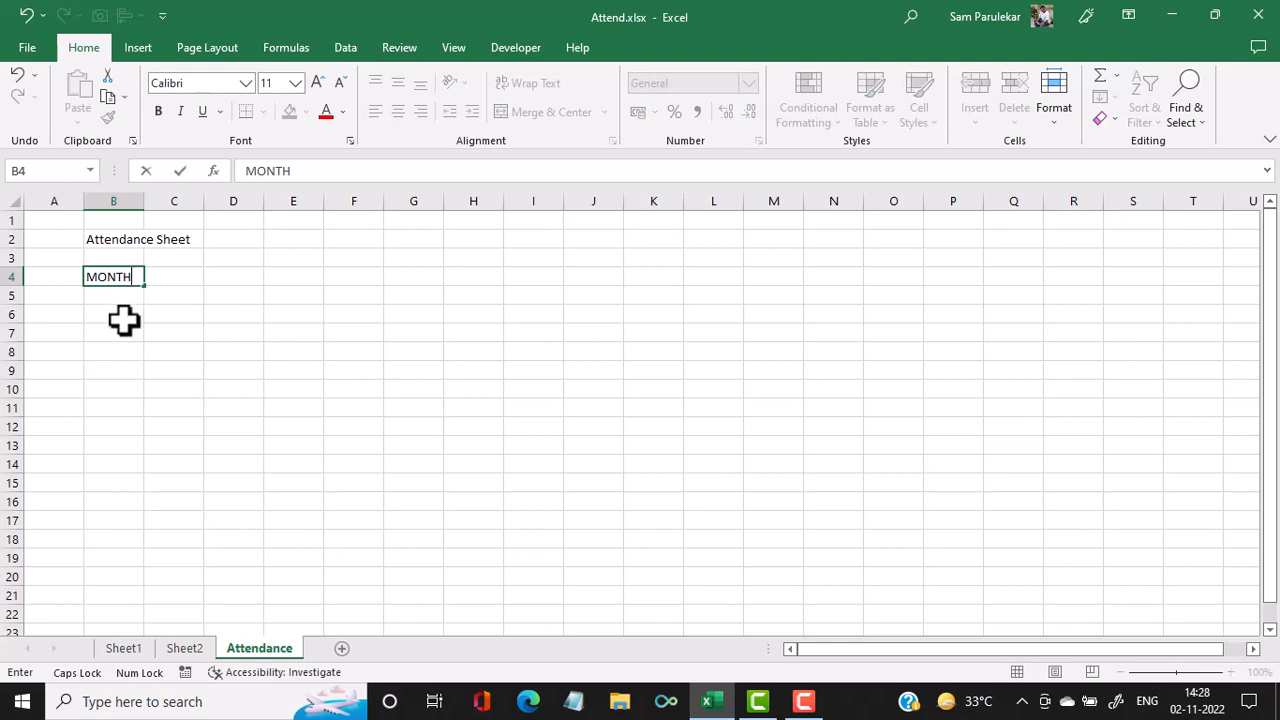
key("Return")
- Merge and center the MONTH label across B4:C4 and format it in bold with the standard orange fill
left_click(113, 277)
left_click_drag(148, 279, 174, 277)
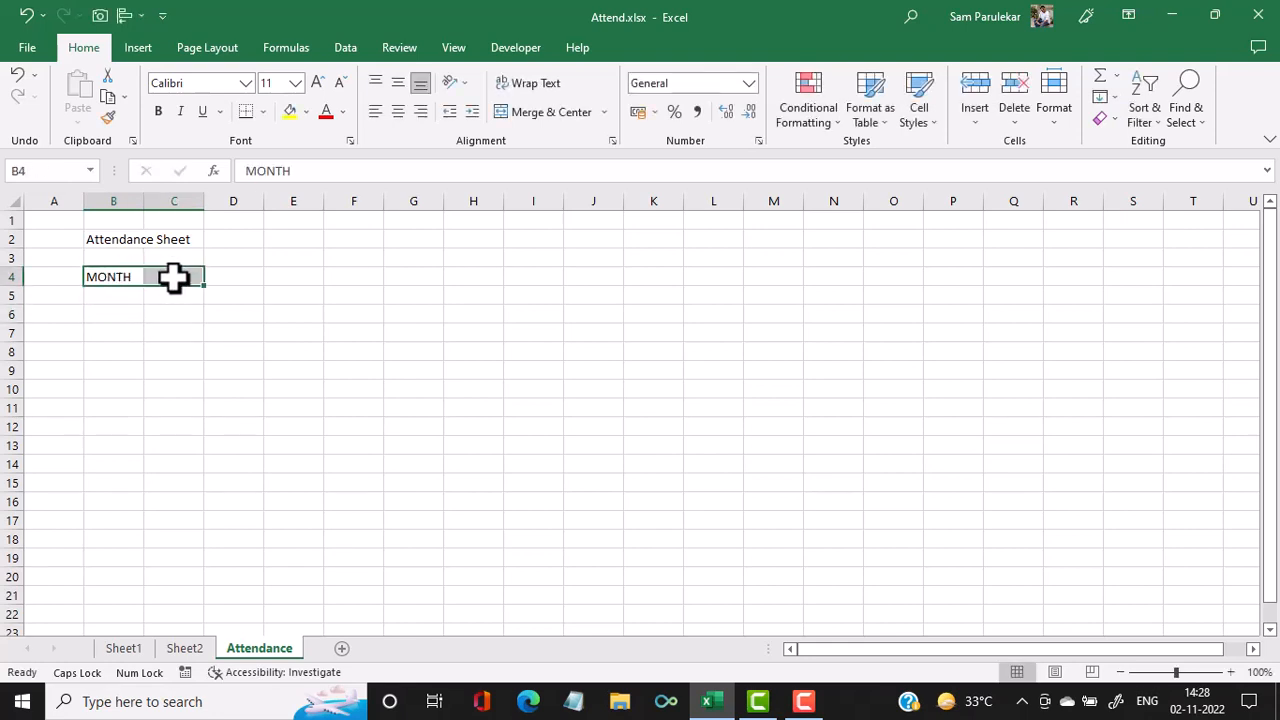
left_click(522, 113)
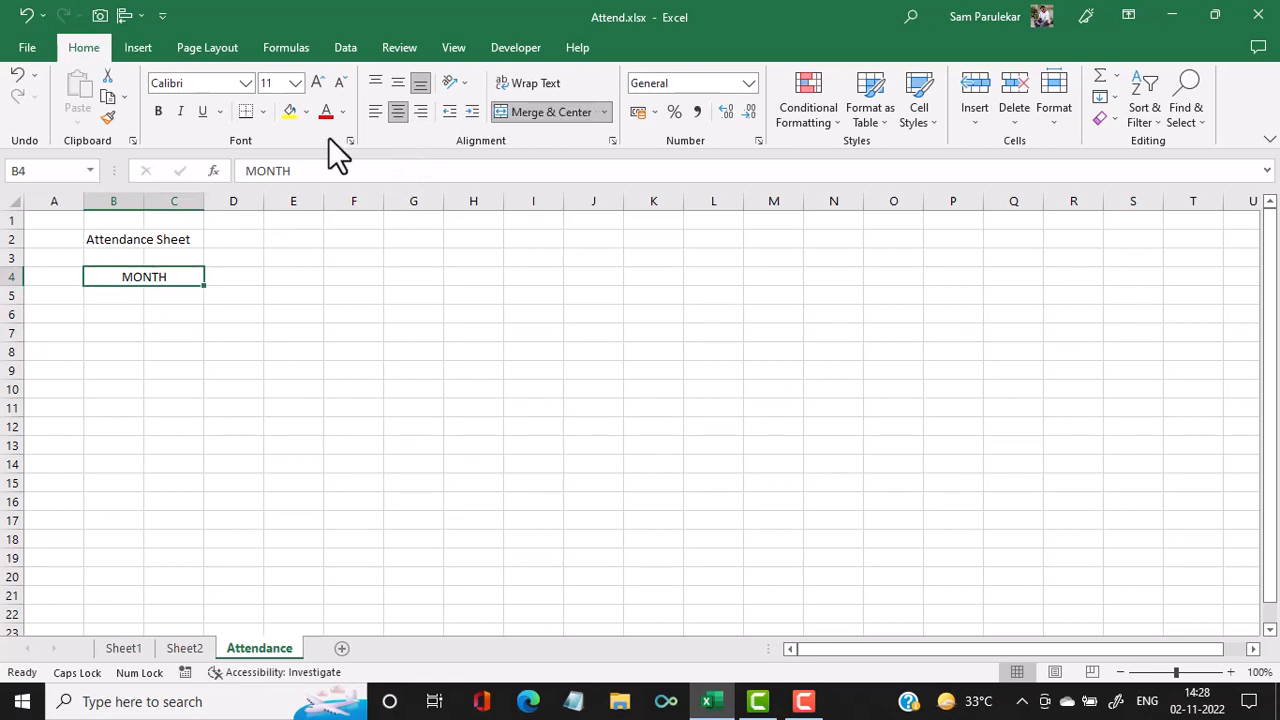
left_click(285, 113)
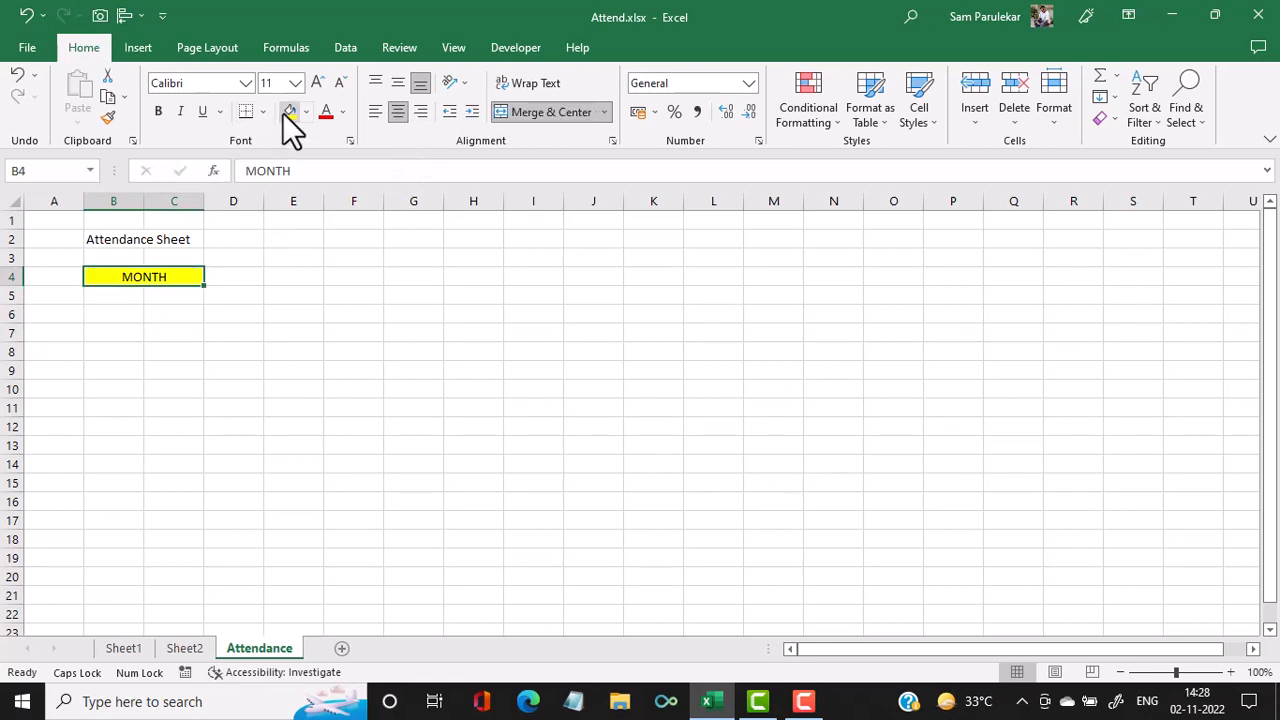
left_click(308, 112)
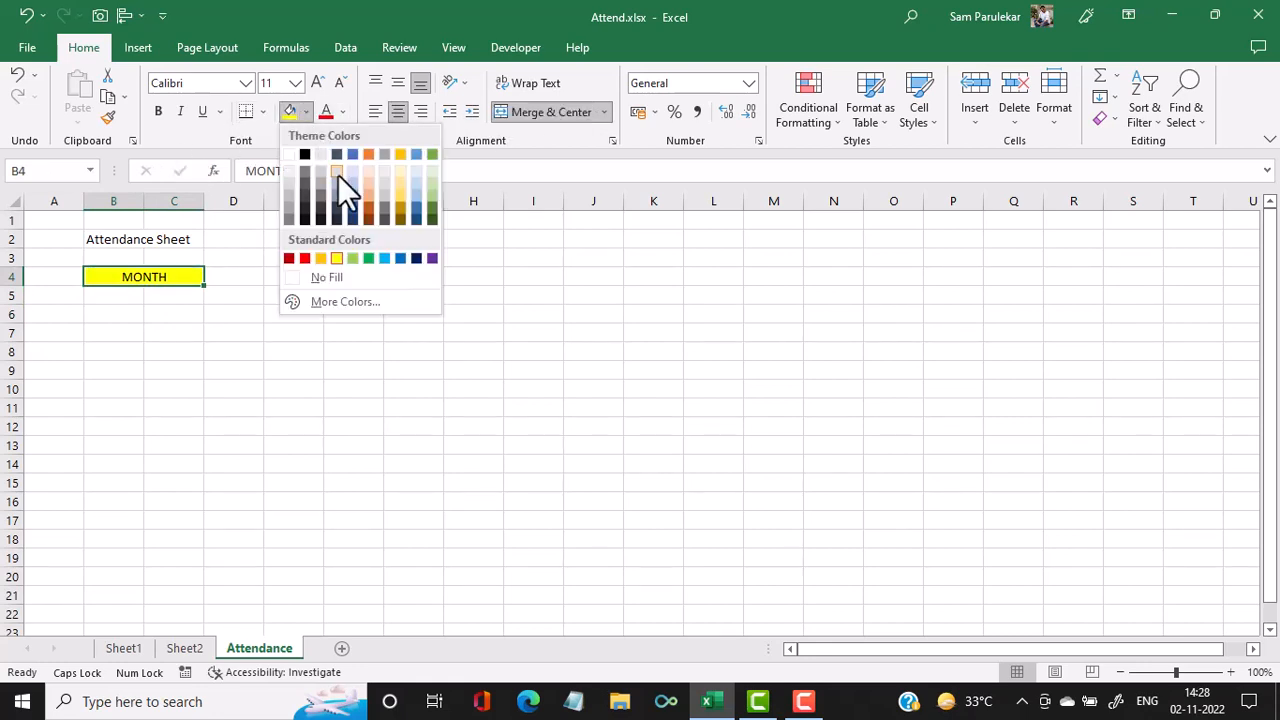
left_click(320, 258)
left_click(158, 111)
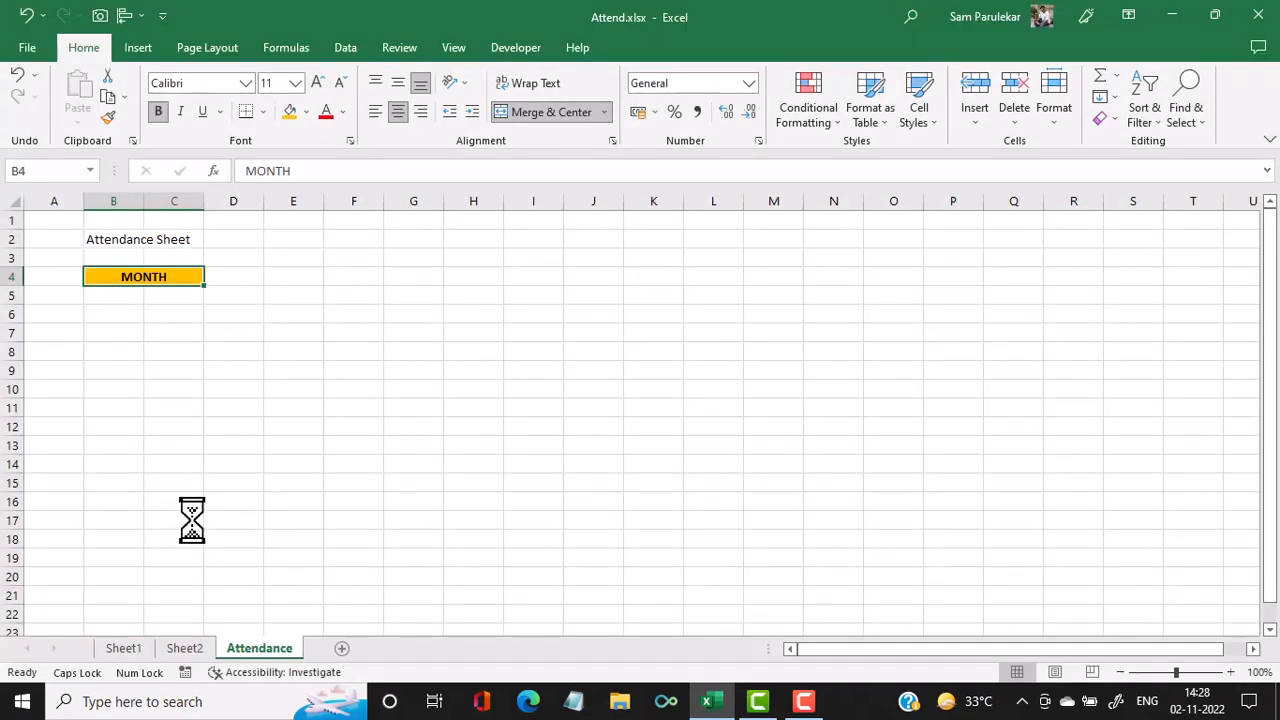
- Check the year label in B5 on Sheet1 and enter YEAR in B5 of the Attendance worksheet
left_click(124, 650)
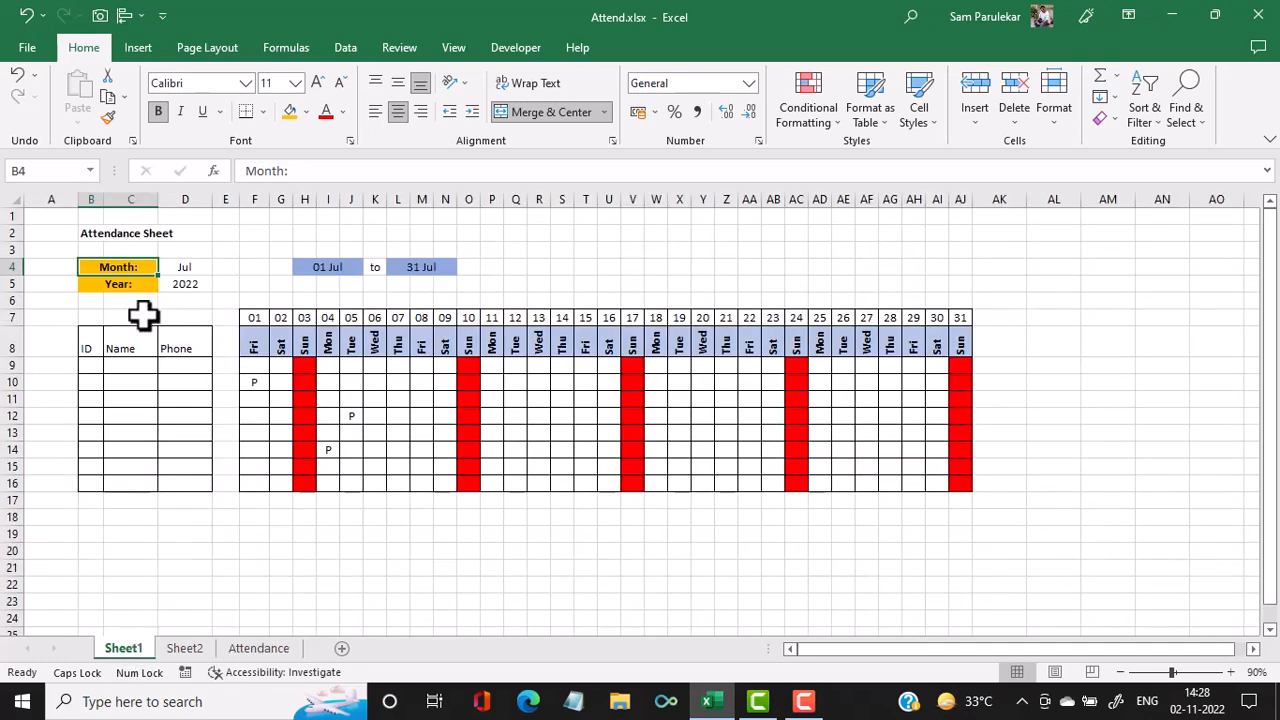
left_click(92, 287)
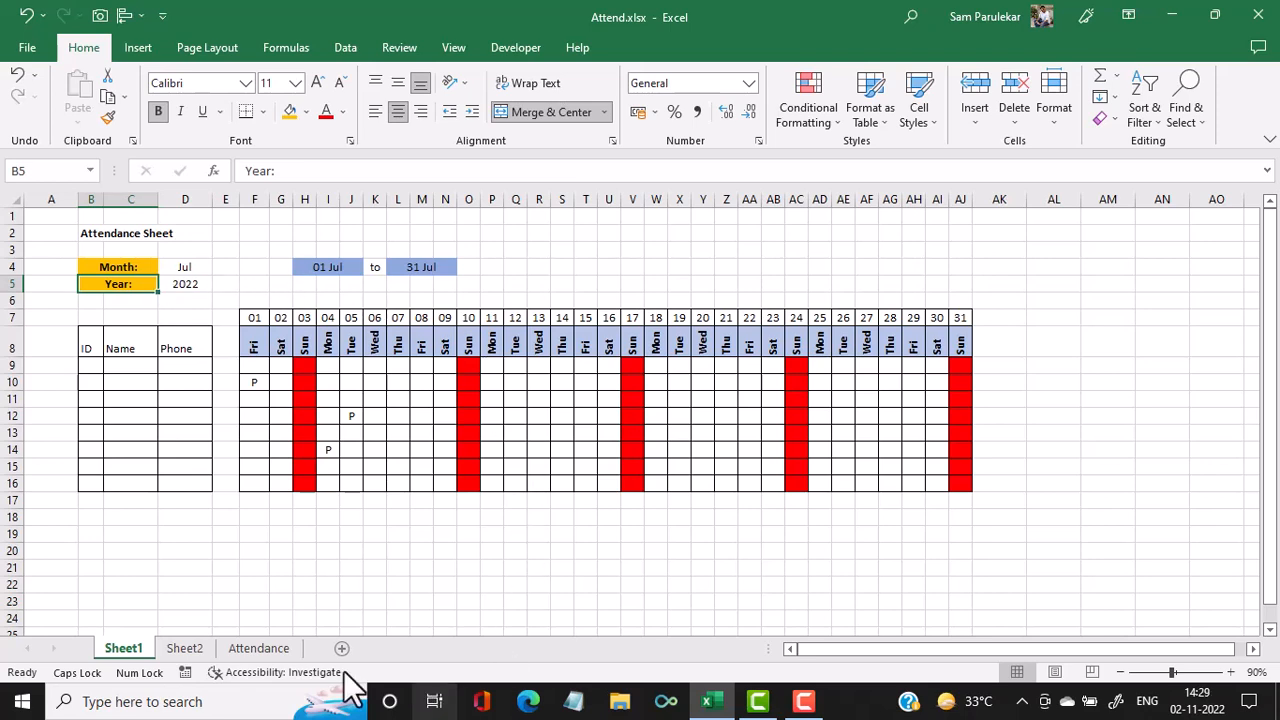
left_click(254, 648)
left_click(107, 298)
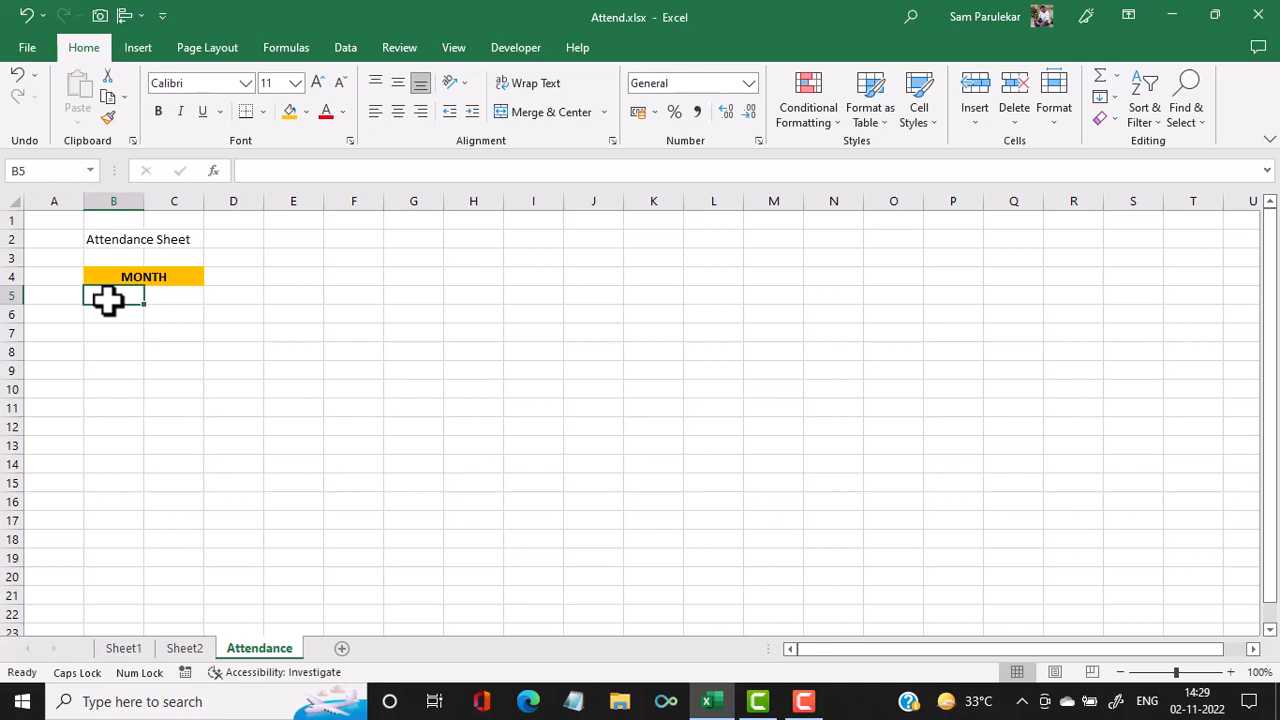
key("Caps_Lock")
type("yea")
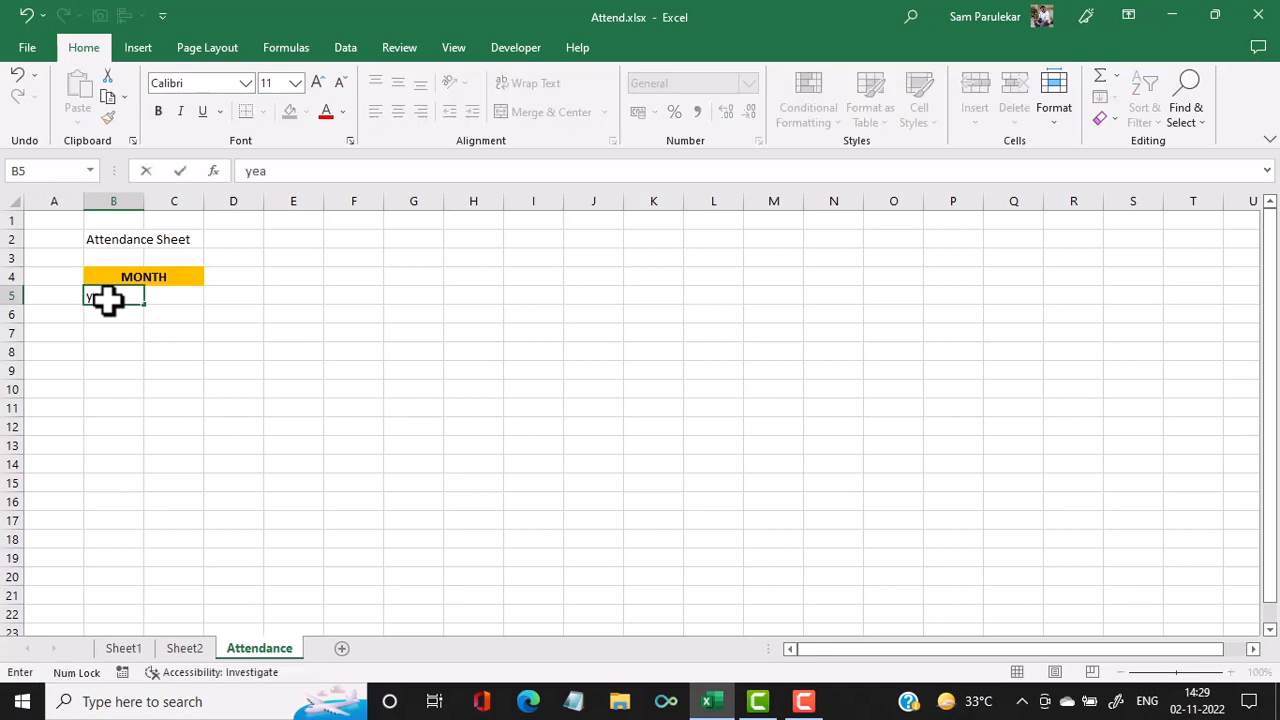
key("BackSpace")
key("Caps_Lock")
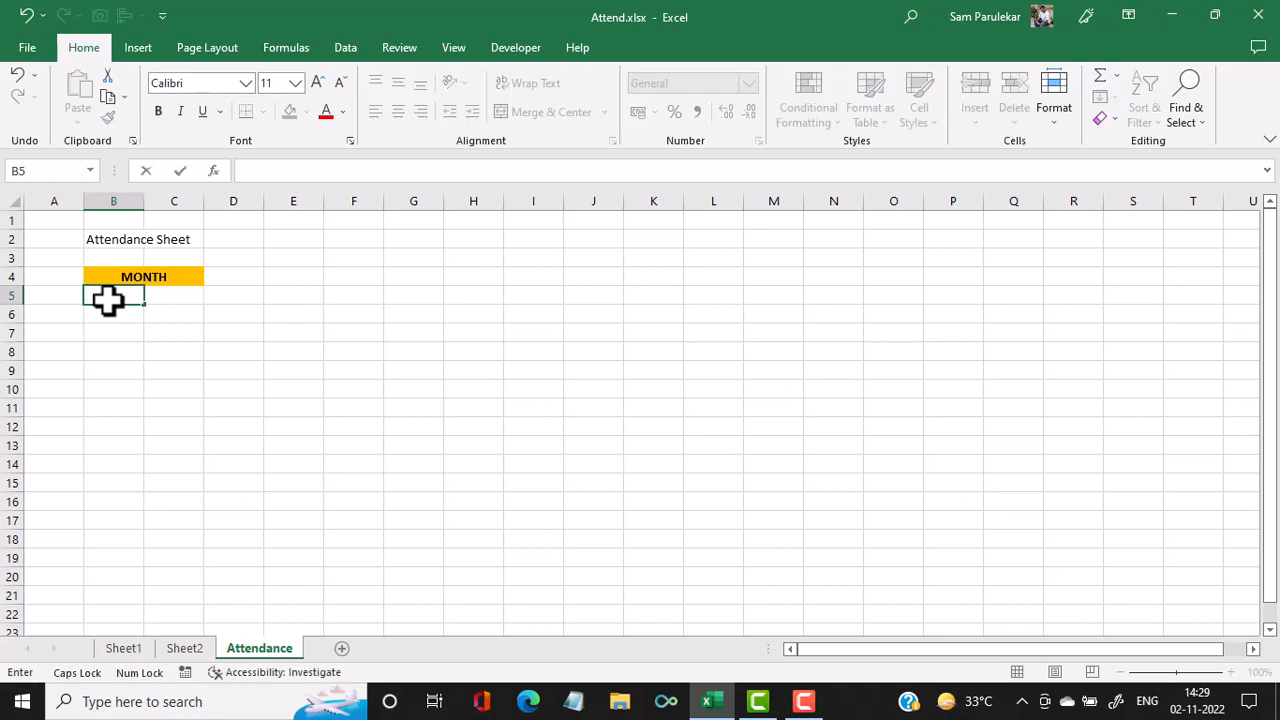
type("YEAR")
key("Return")
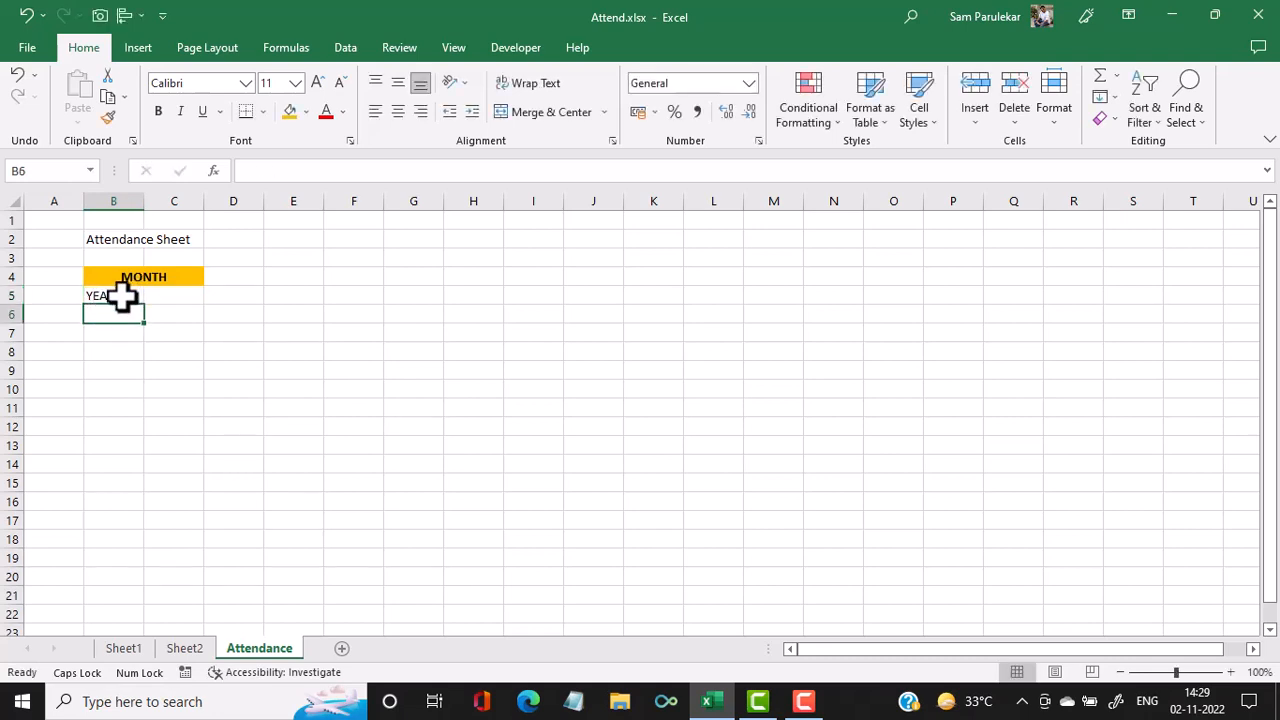
- Merge and center the YEAR label across B5:C5 and format it in bold with the same orange fill
left_click_drag(123, 295, 174, 295)
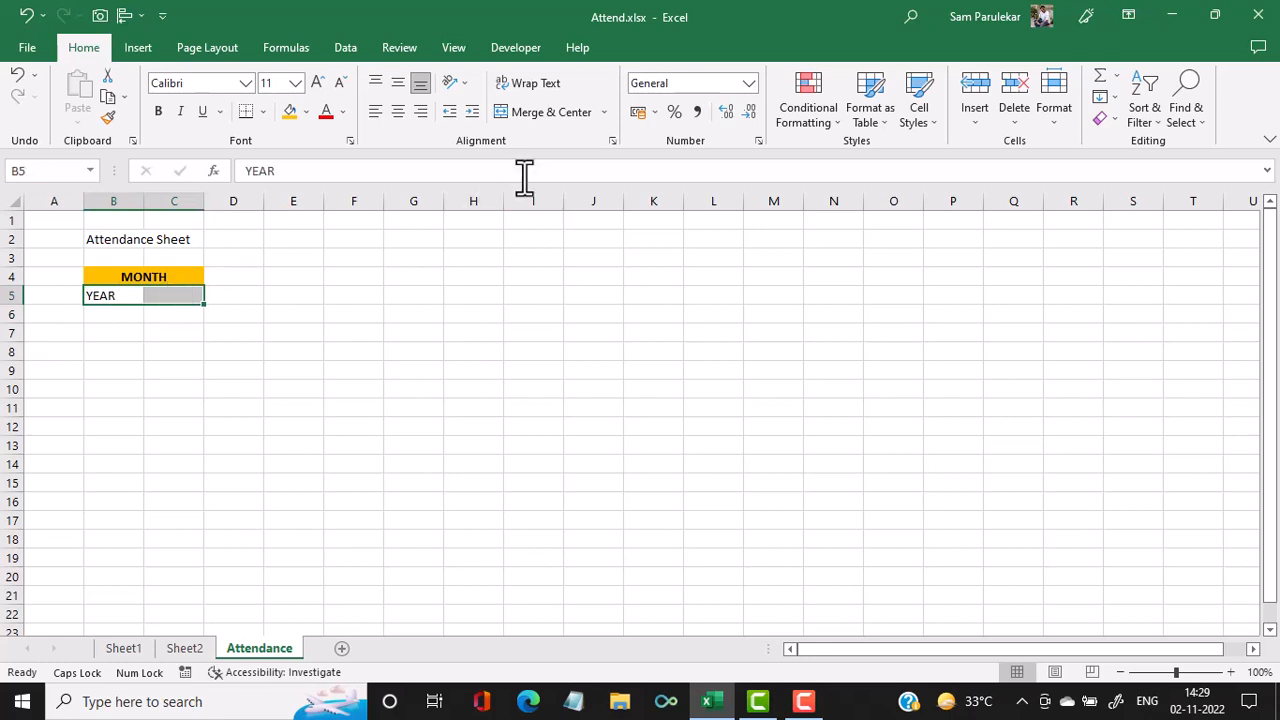
left_click(572, 118)
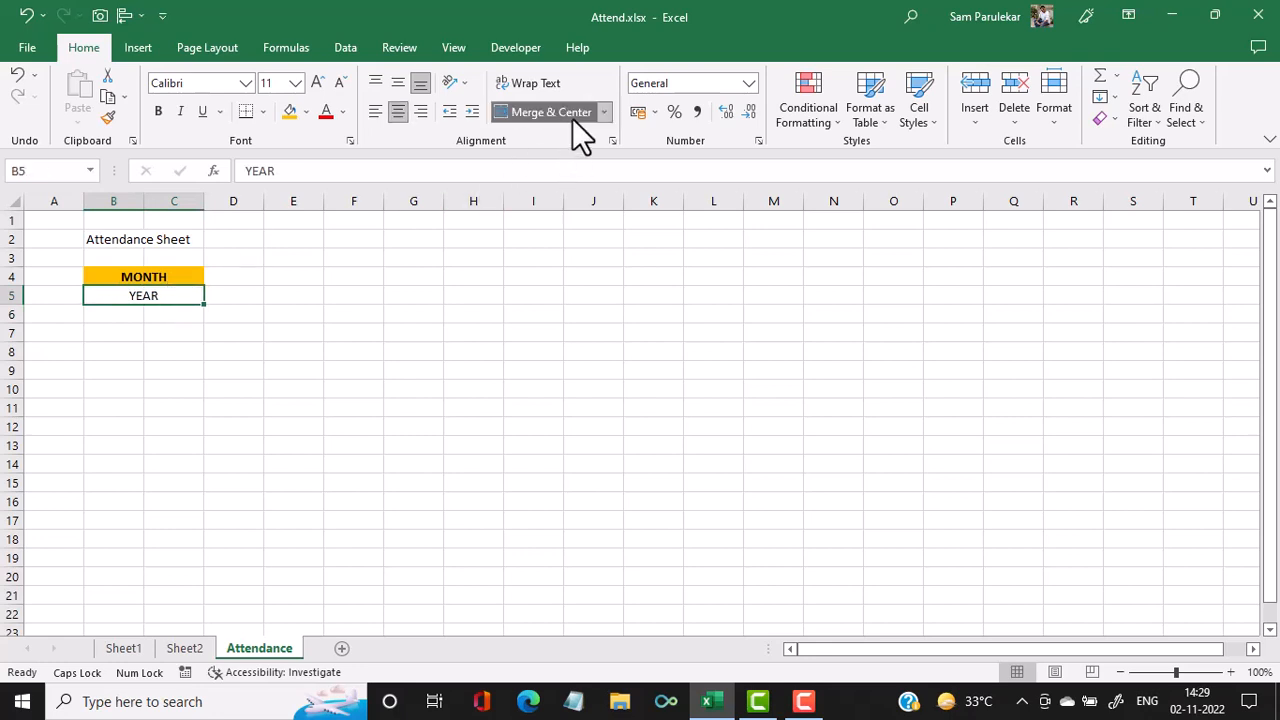
left_click(288, 112)
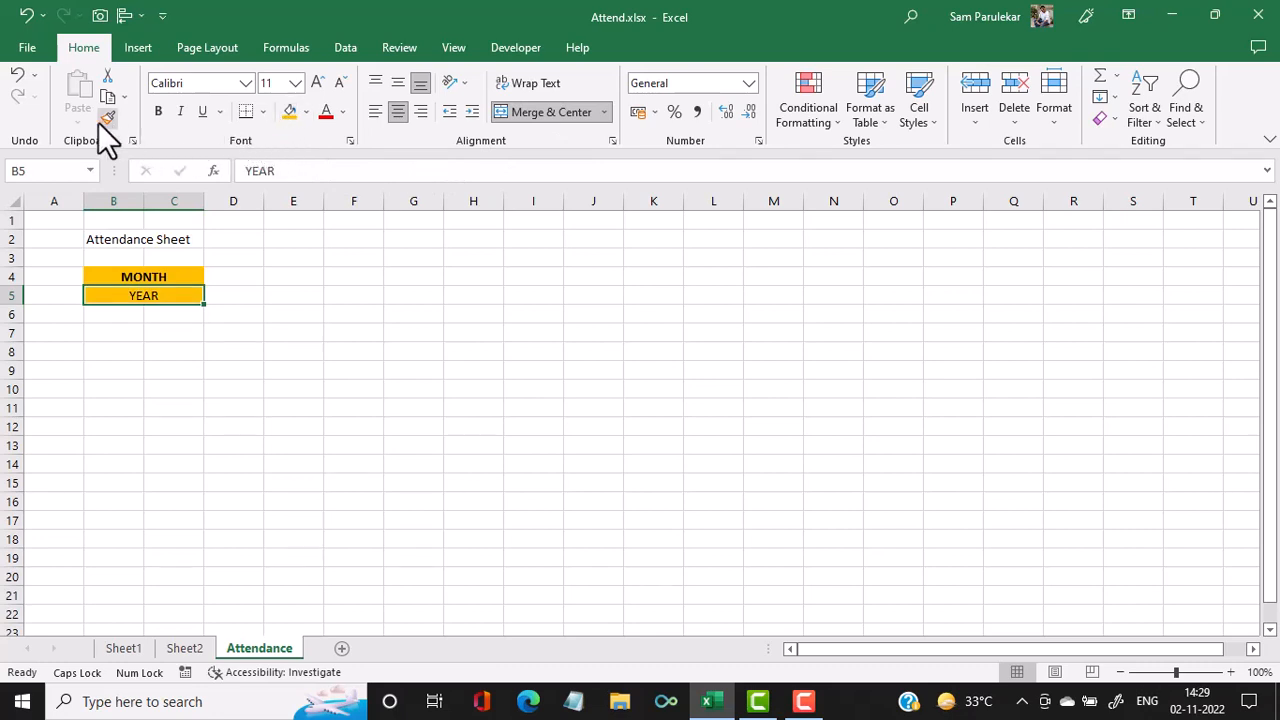
left_click(158, 111)
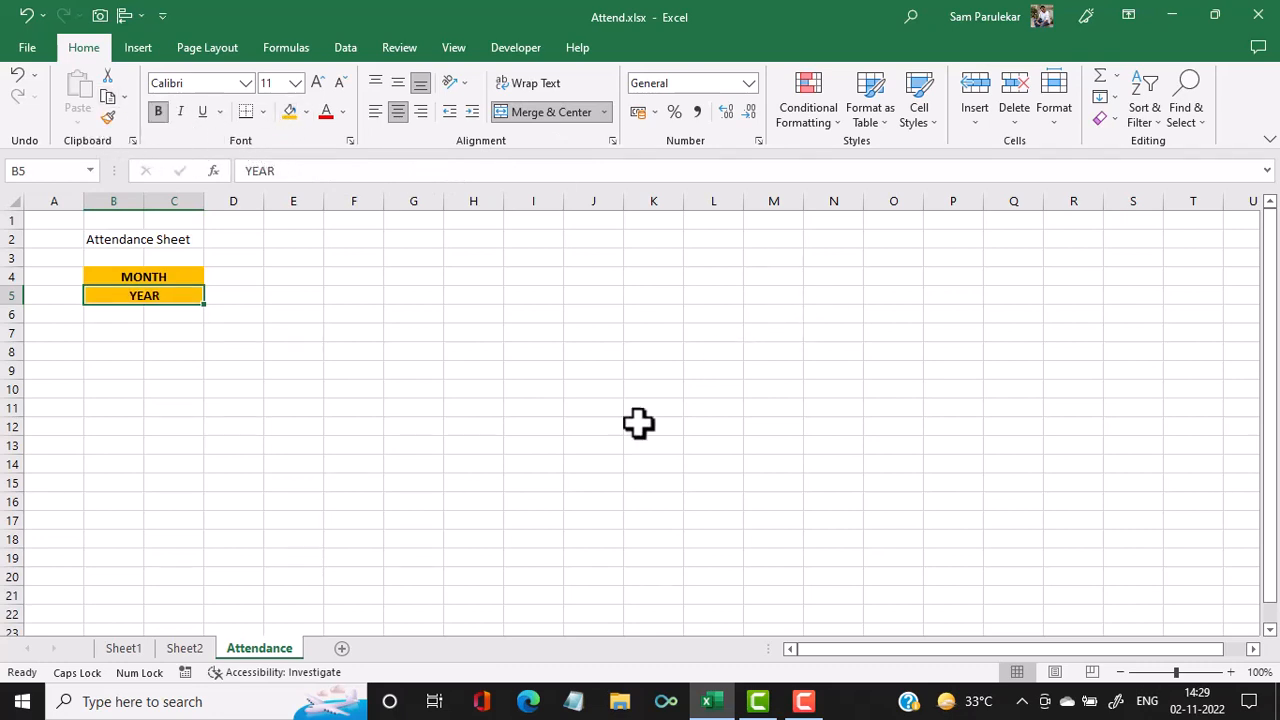
- Check the month cell D4 on Sheet1, then add a new worksheet and place it after Attendance
left_click(107, 652)
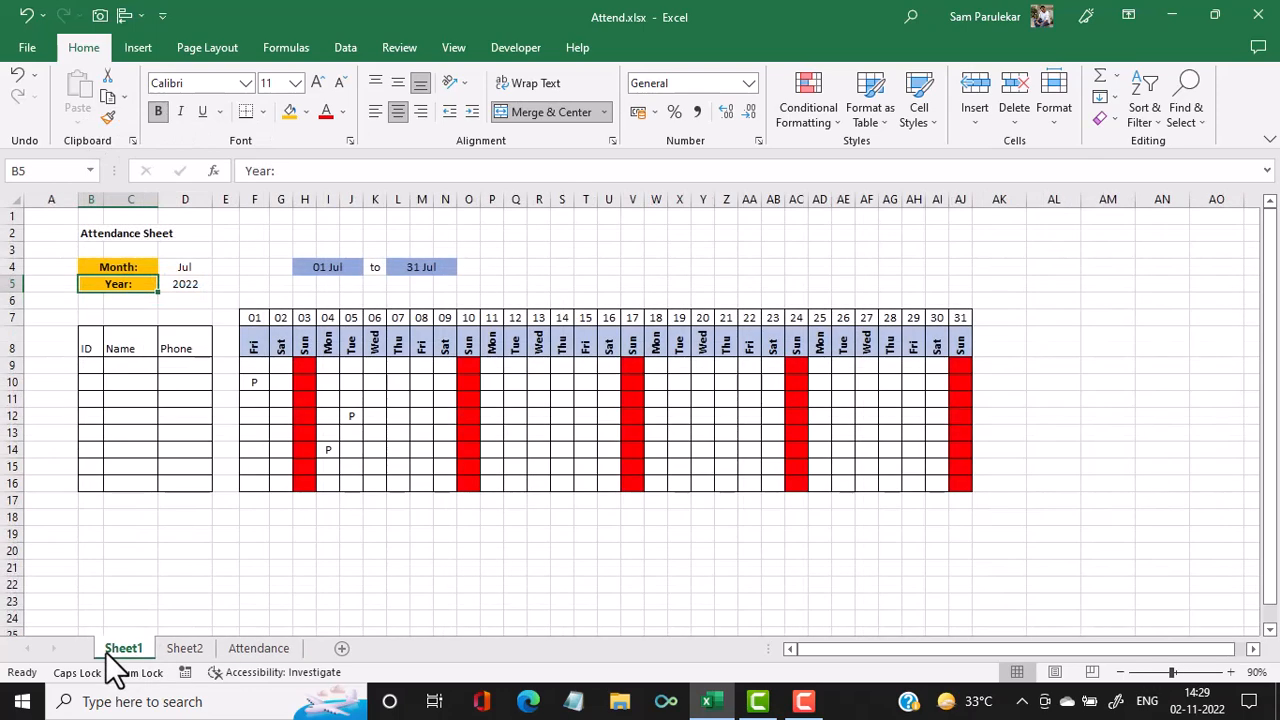
left_click(193, 266)
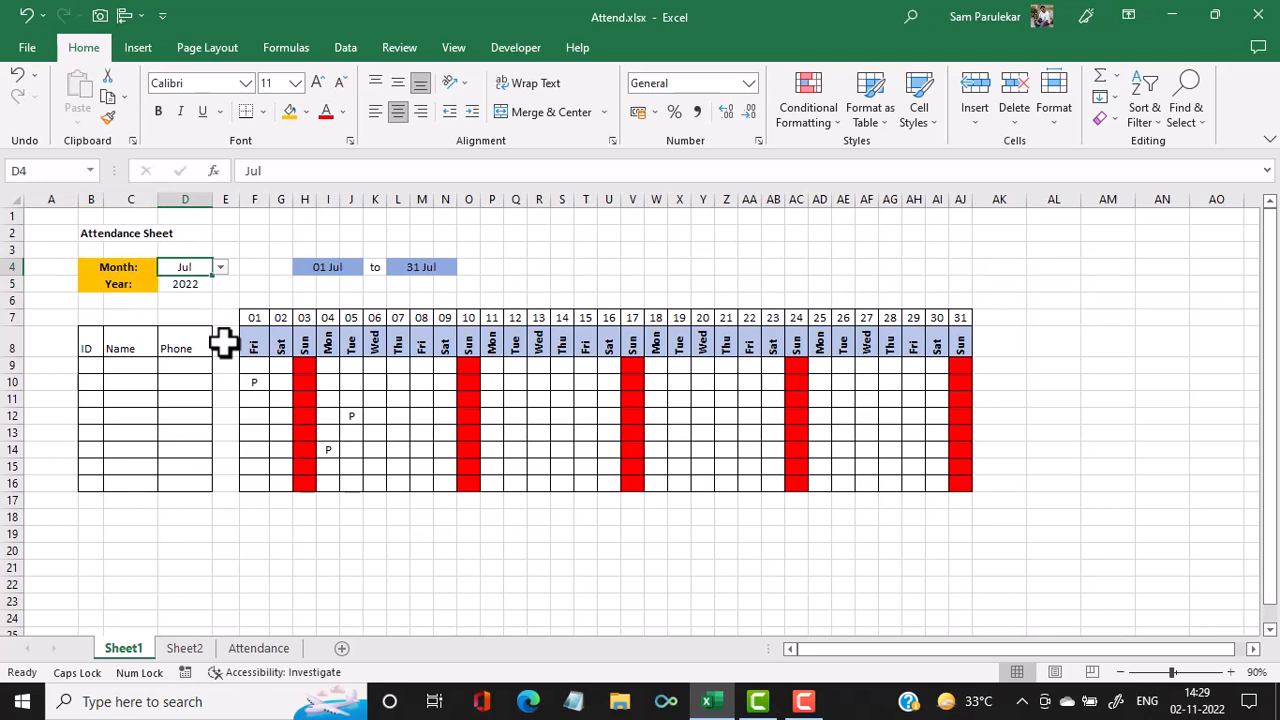
left_click(341, 650)
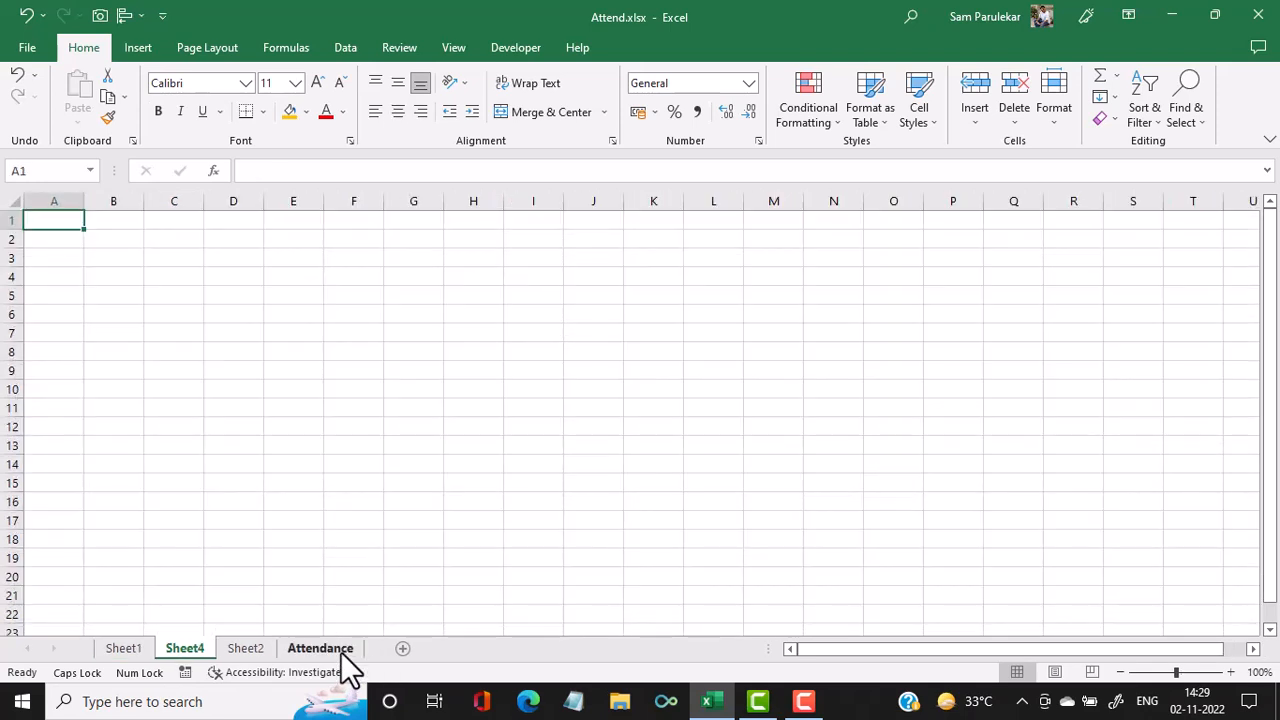
left_click_drag(268, 650, 366, 660)
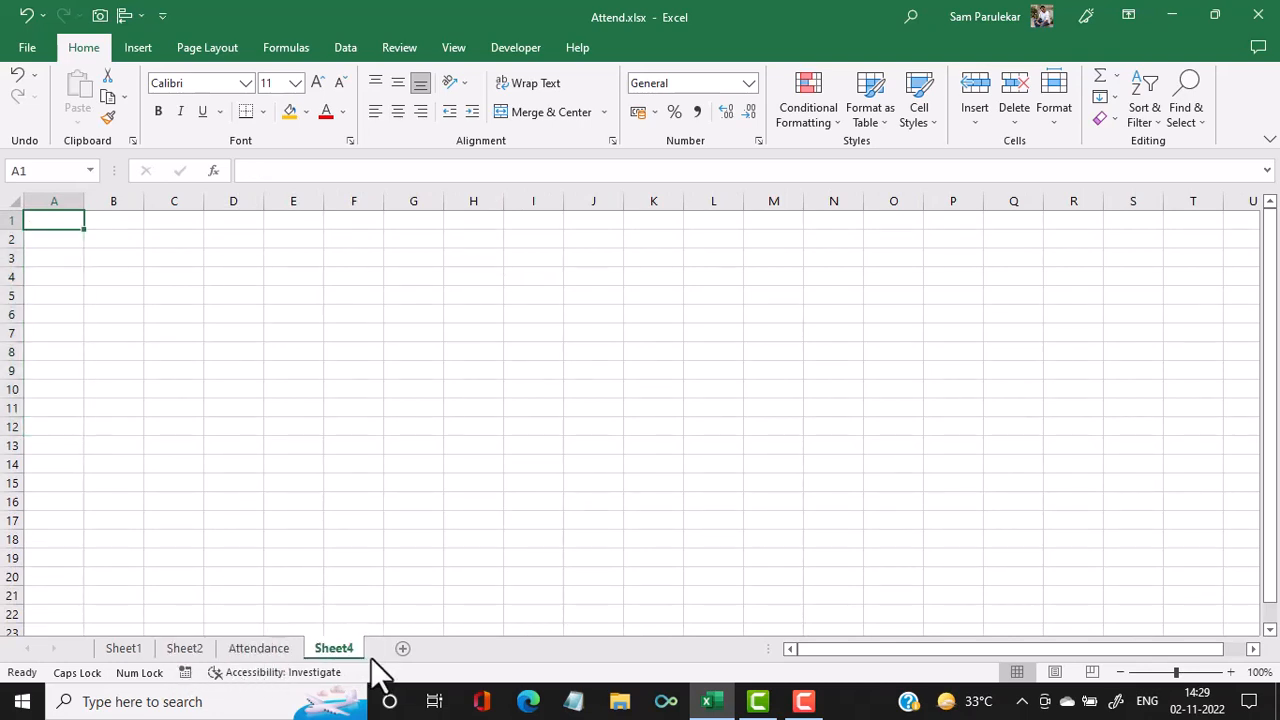
- Rename the new worksheet as Months
right_click(340, 650)
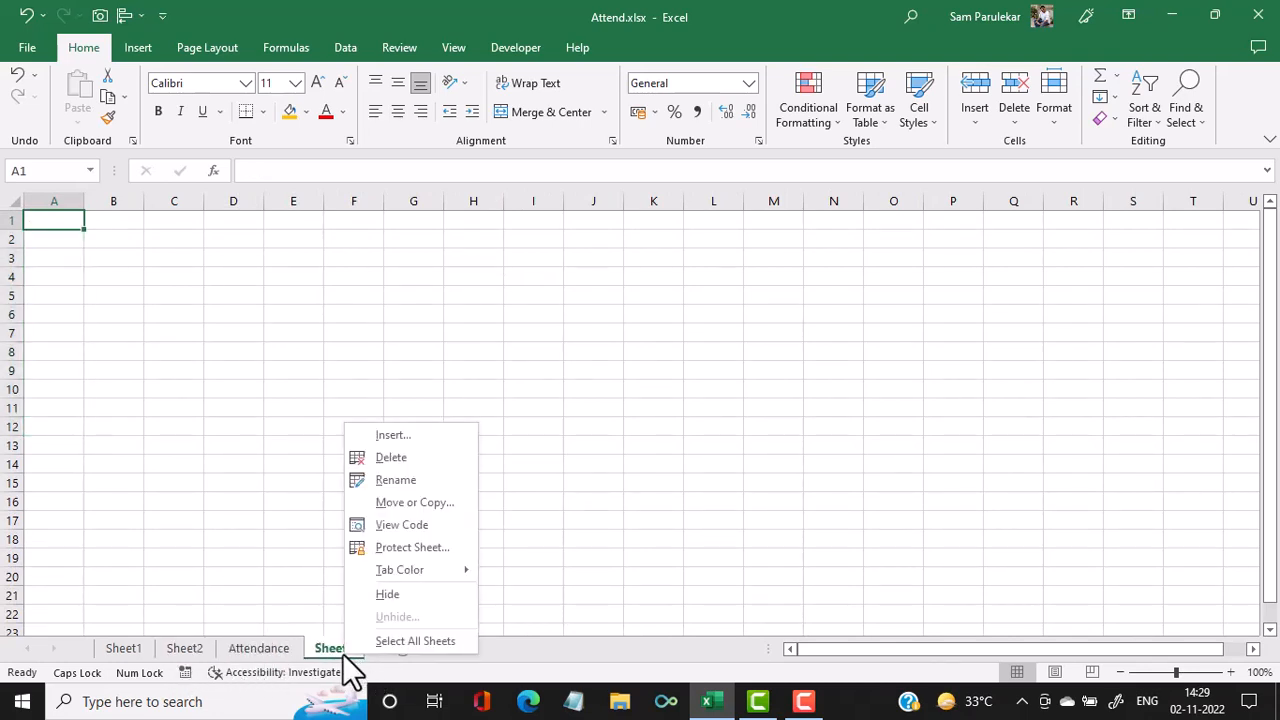
left_click(386, 488)
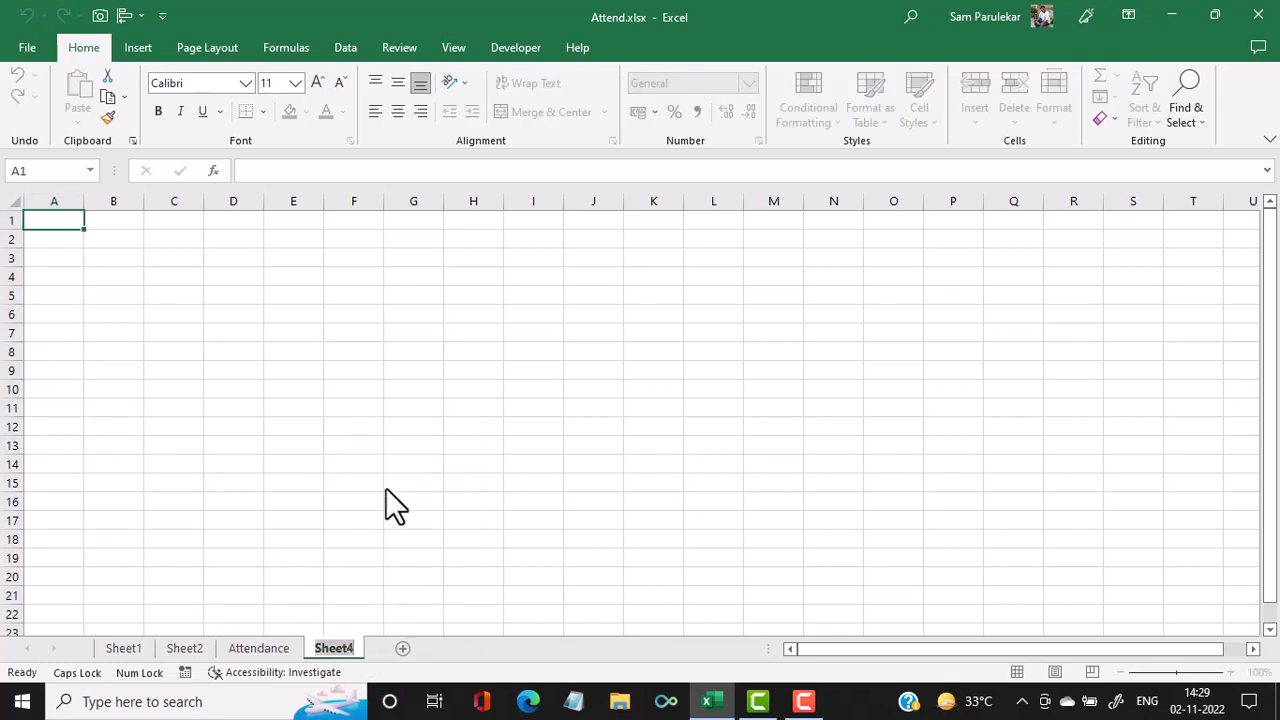
type("mONTHS")
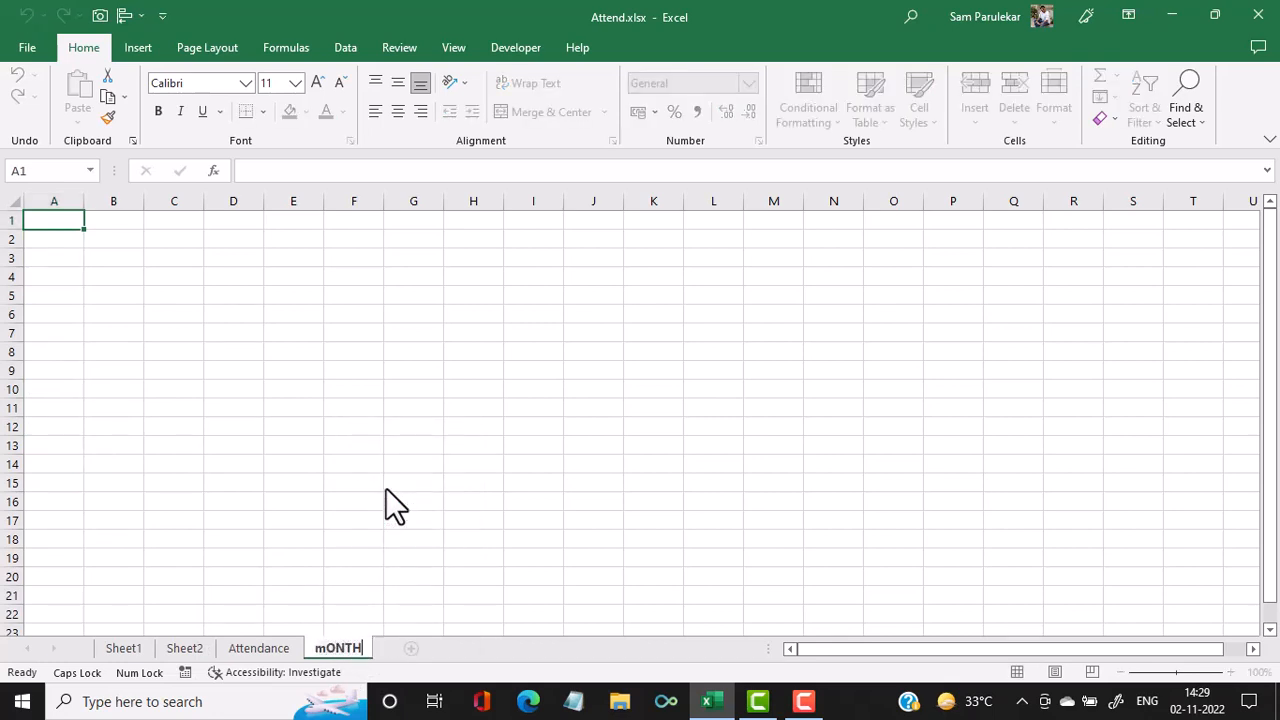
key("BackSpace")
key("BackSpace")
key("BackSpace")
key("BackSpace")
key("BackSpace")
key("BackSpace")
key("Caps_Lock")
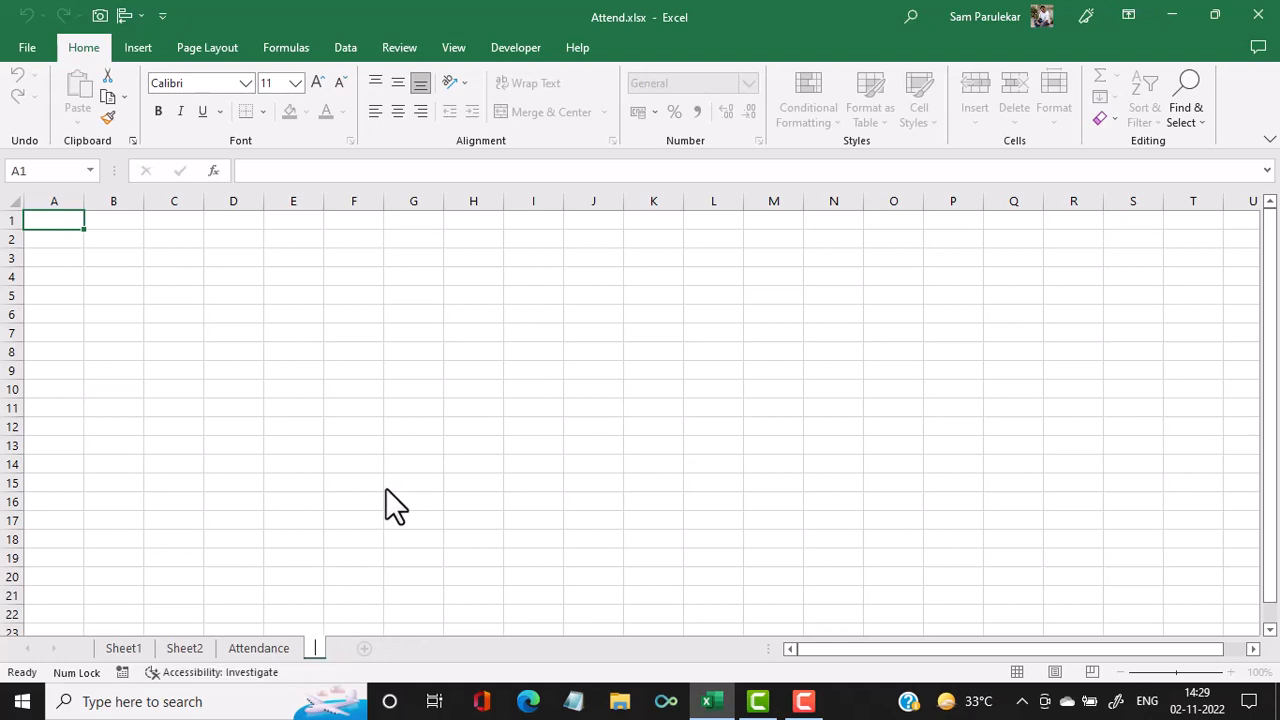
type("Months")
key("Return")
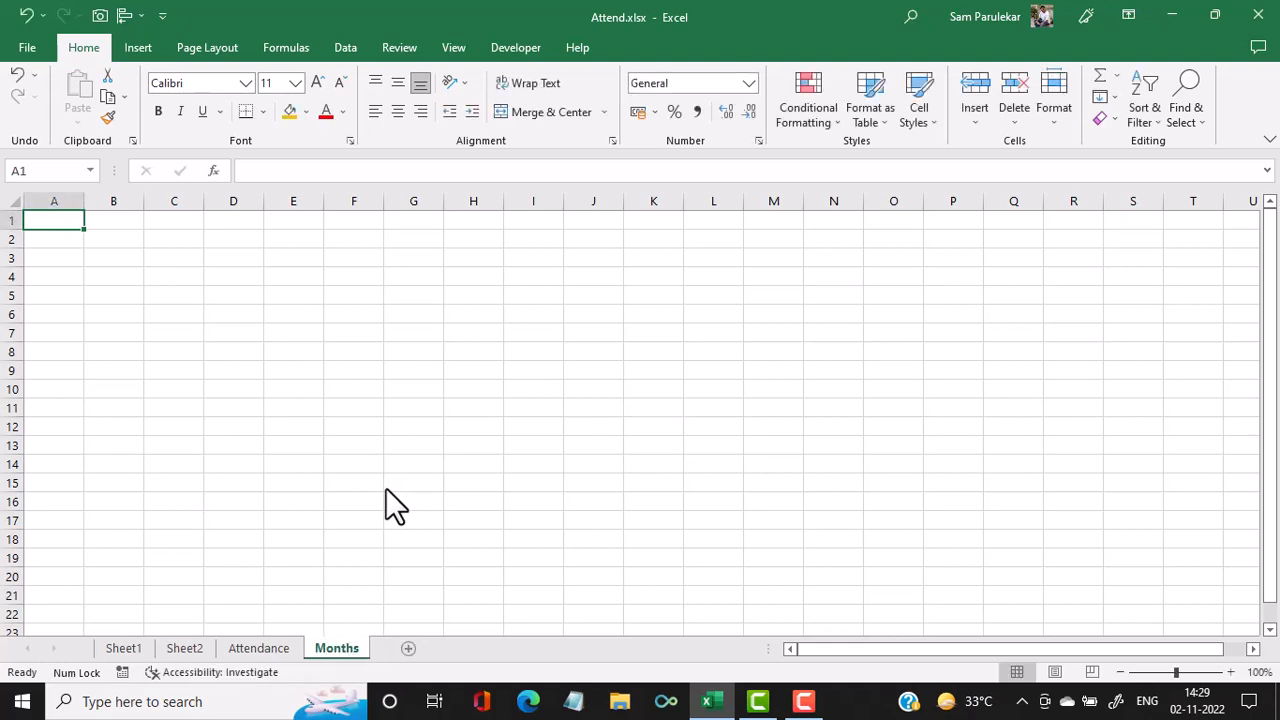
- Enter Jan in A1 of the Months worksheet and fill the month series down to Dec in A12
type("Jan")
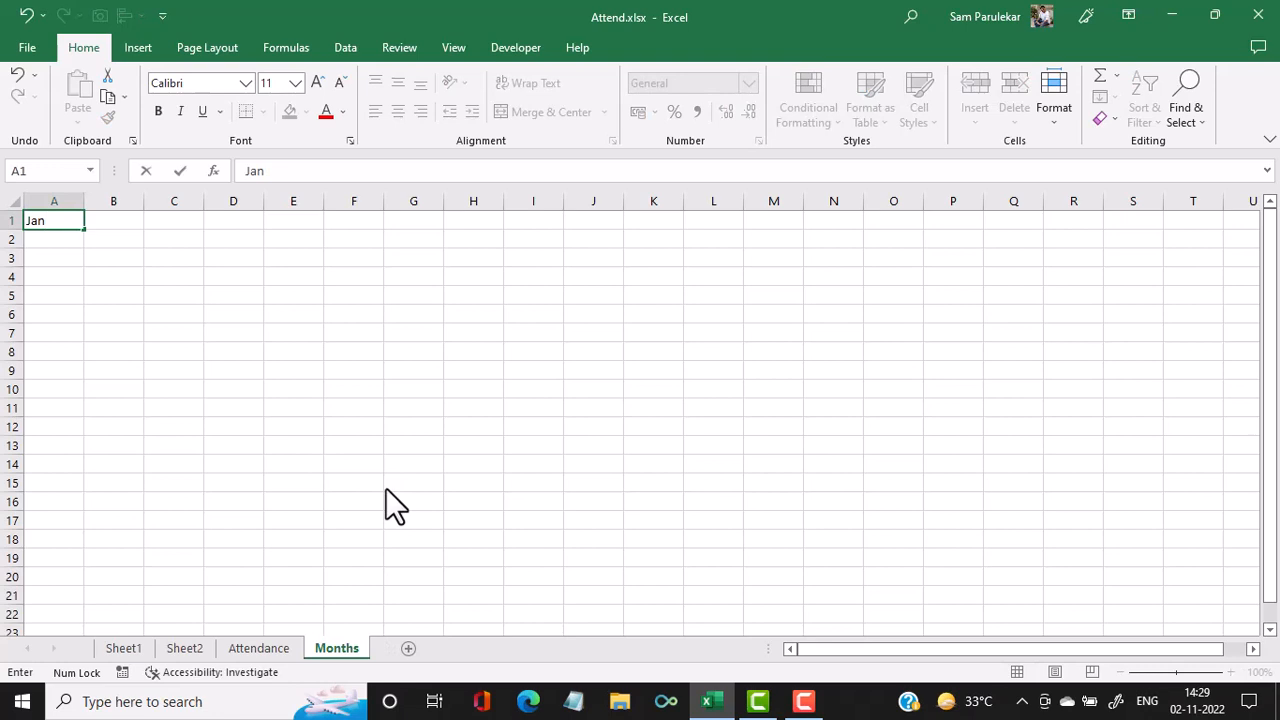
key("Return")
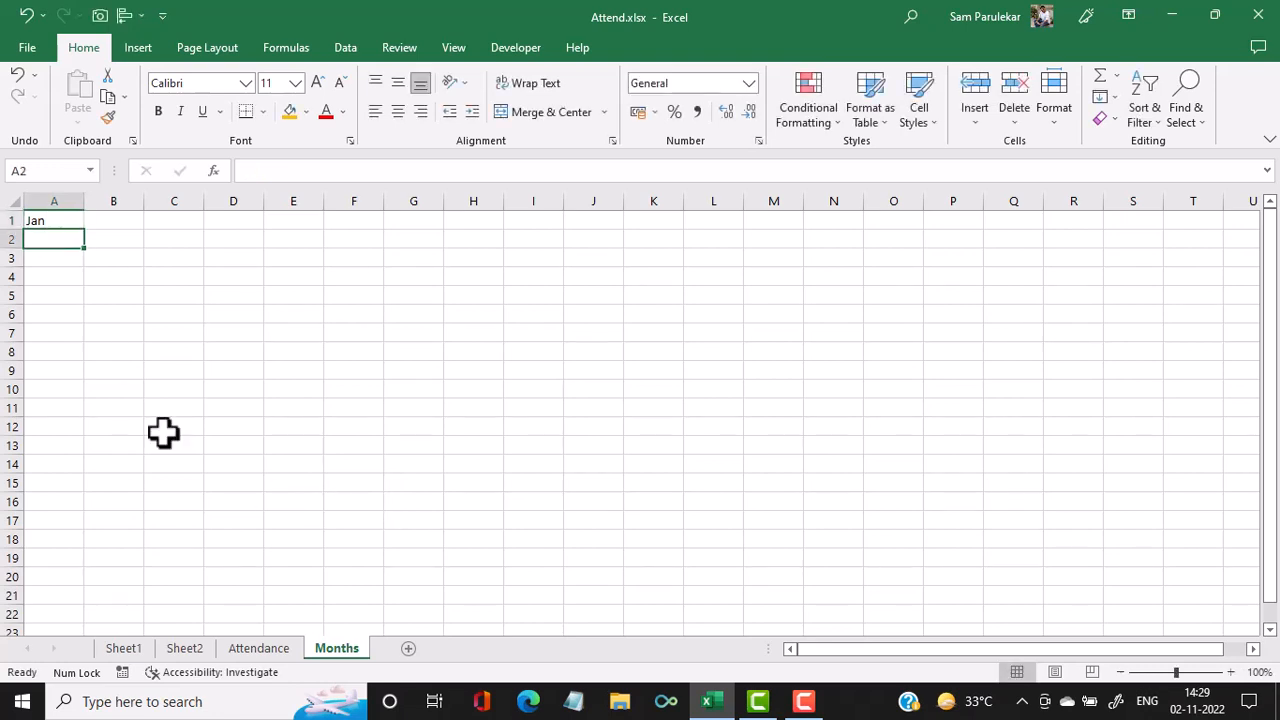
left_click(78, 222)
left_click_drag(85, 230, 79, 448)
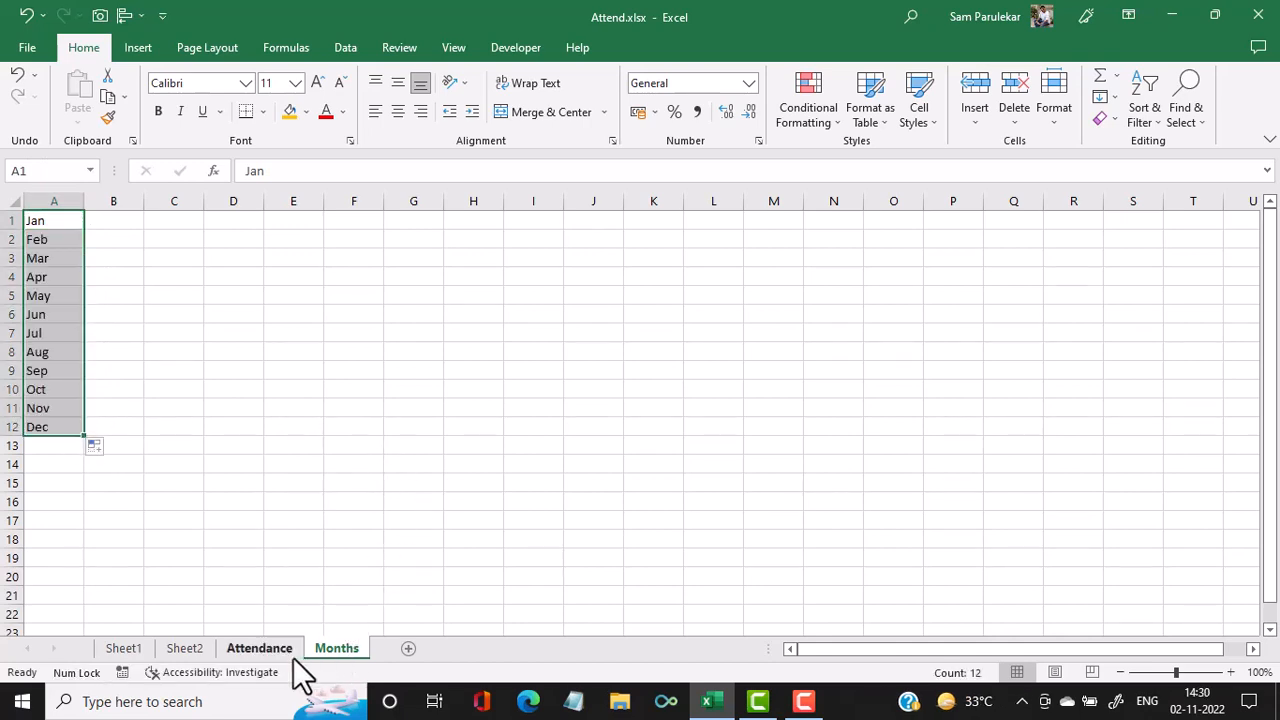
- Compare the month cell D4 on the Attendance worksheet with the month selector in D4 on Sheet1
left_click(259, 650)
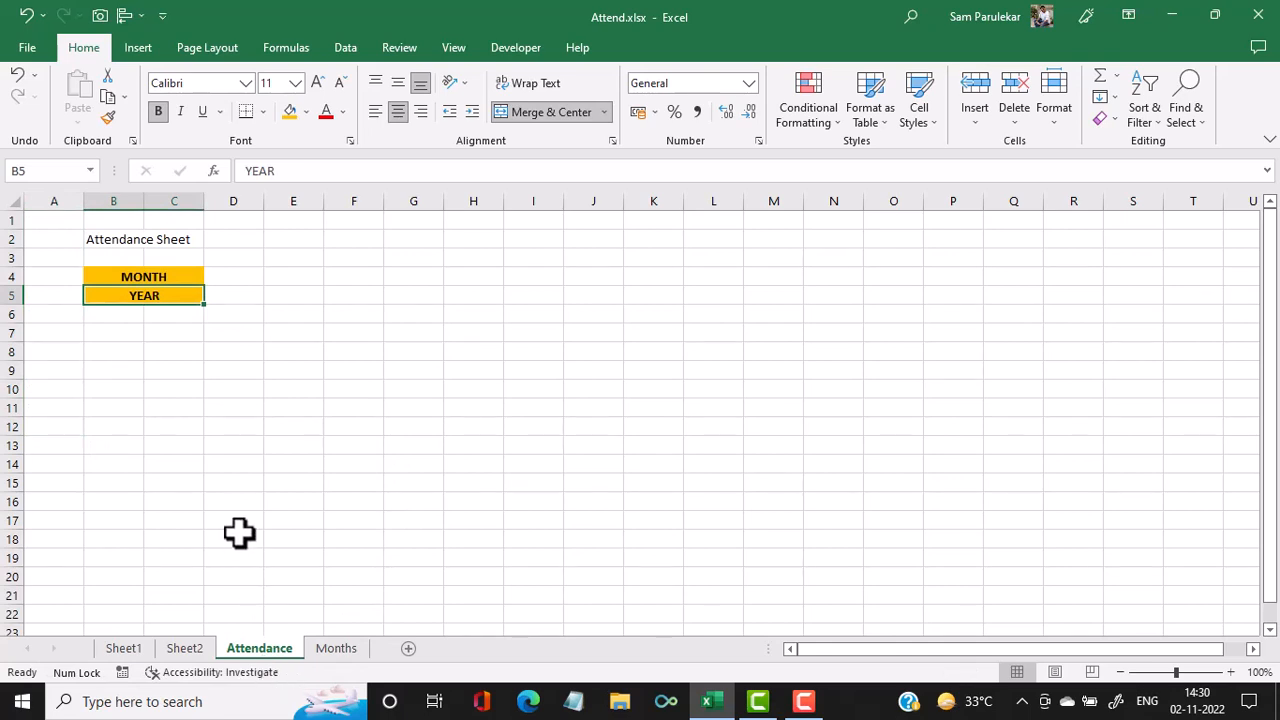
left_click(241, 275)
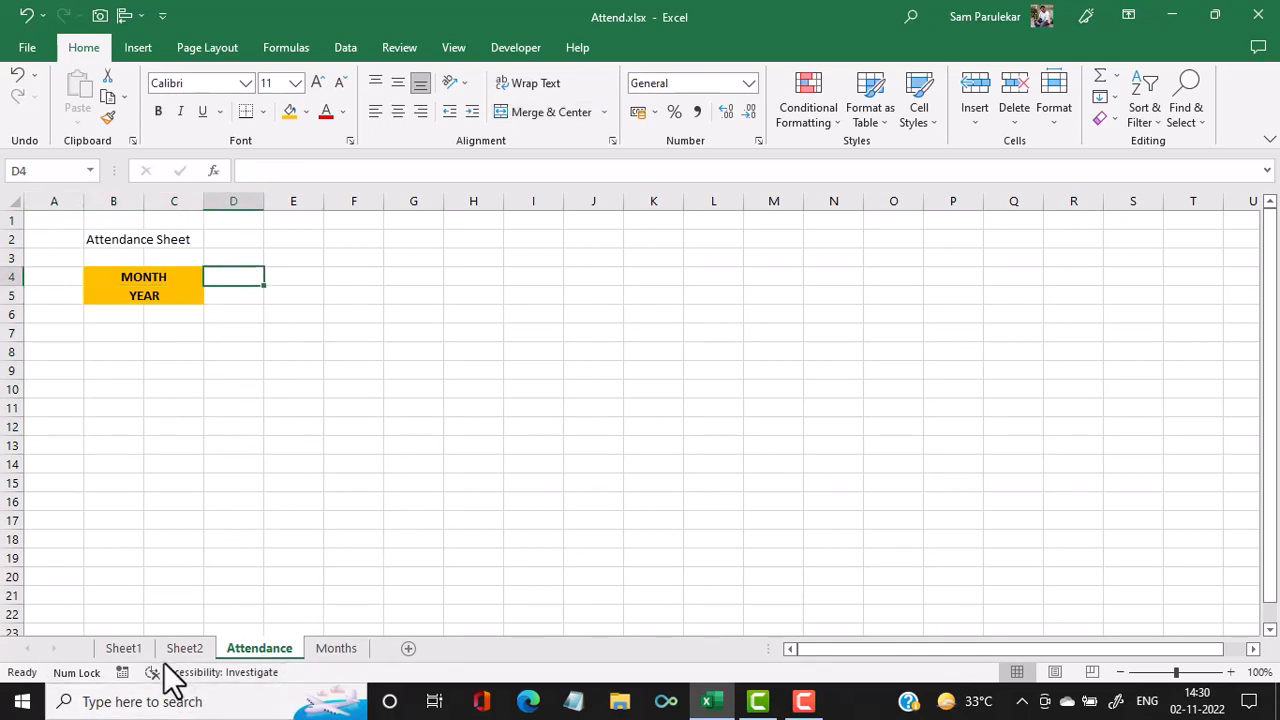
left_click(123, 648)
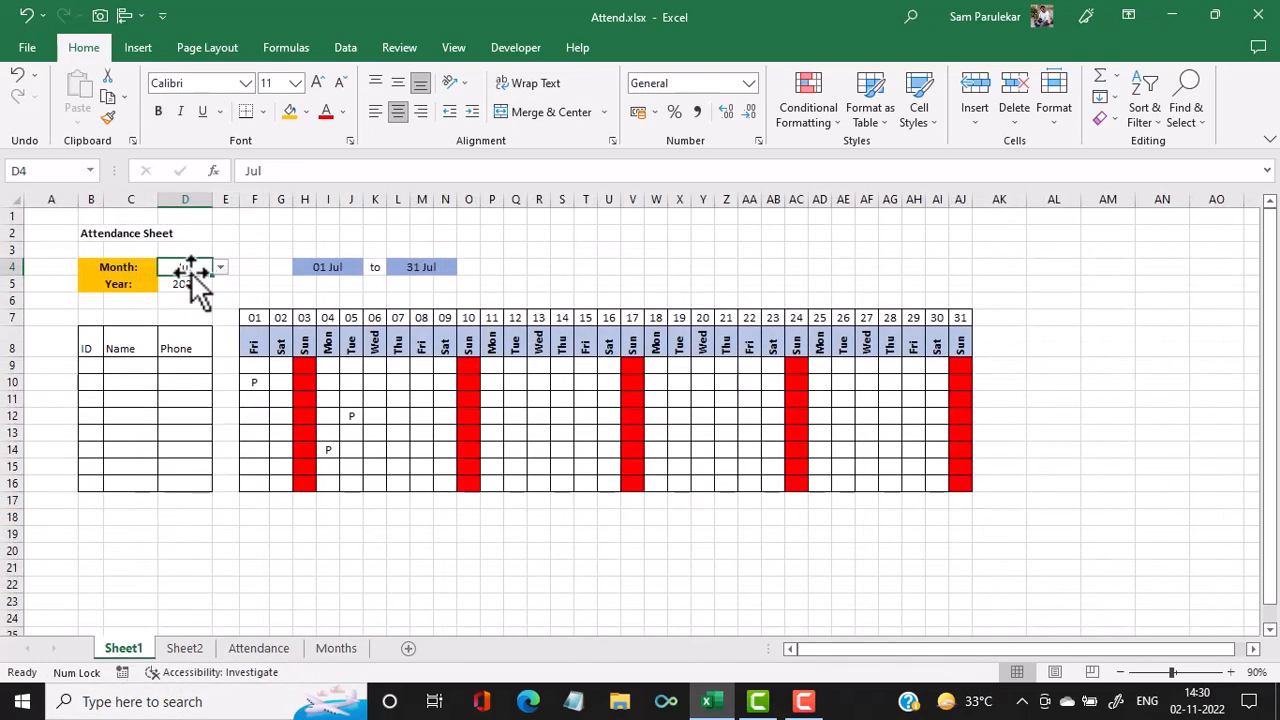
left_click(318, 648)
left_click(282, 650)
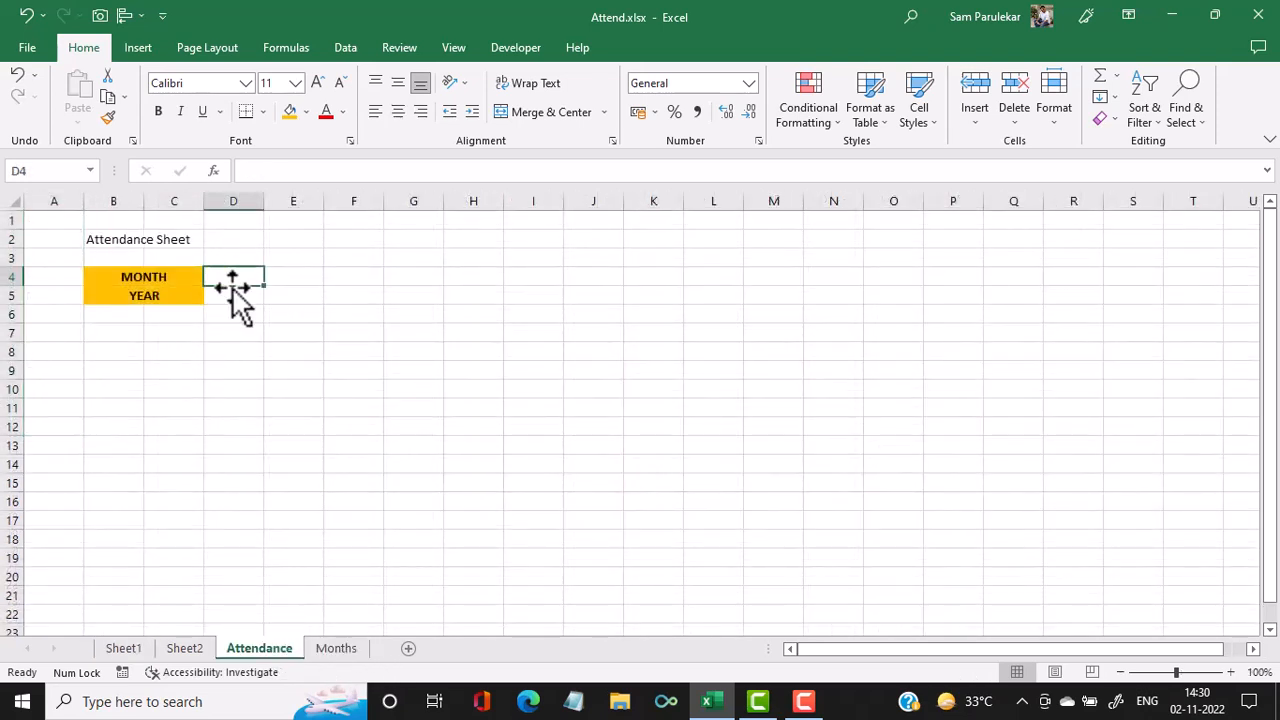
- Add list data validation to D4 of the Attendance worksheet with the source =Months!$A$1:$A$12
left_click(345, 47)
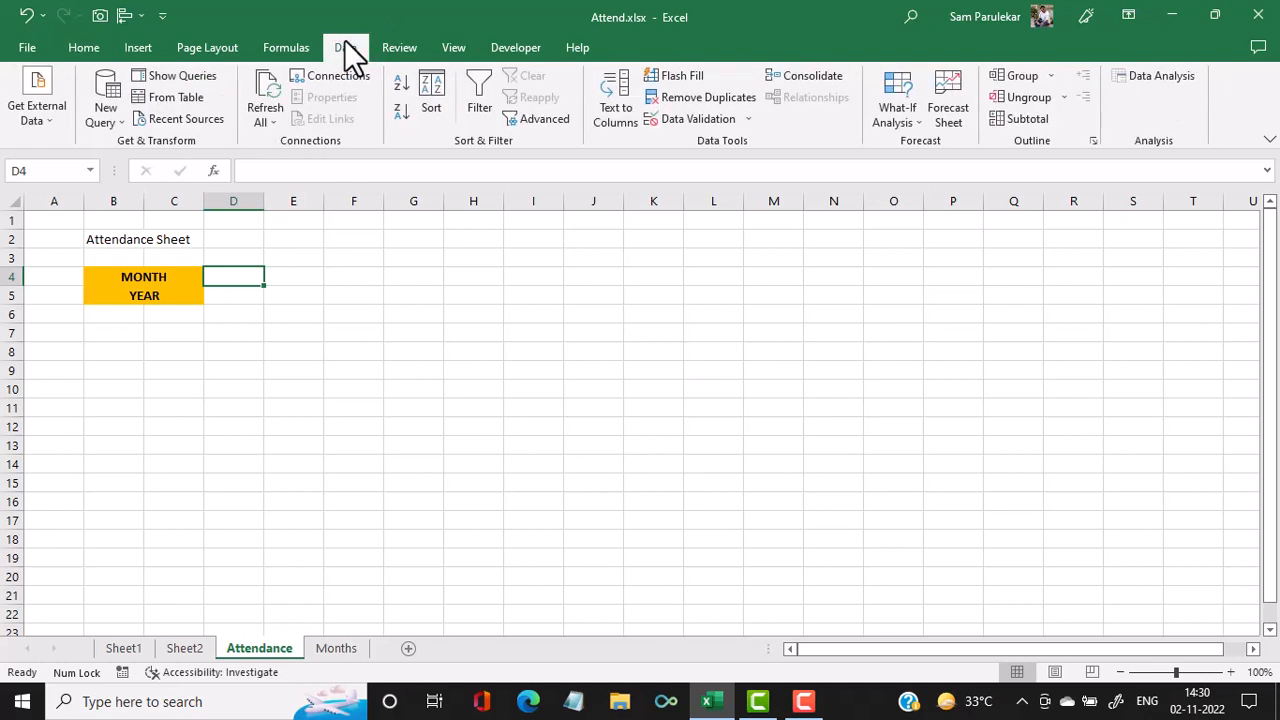
left_click(690, 119)
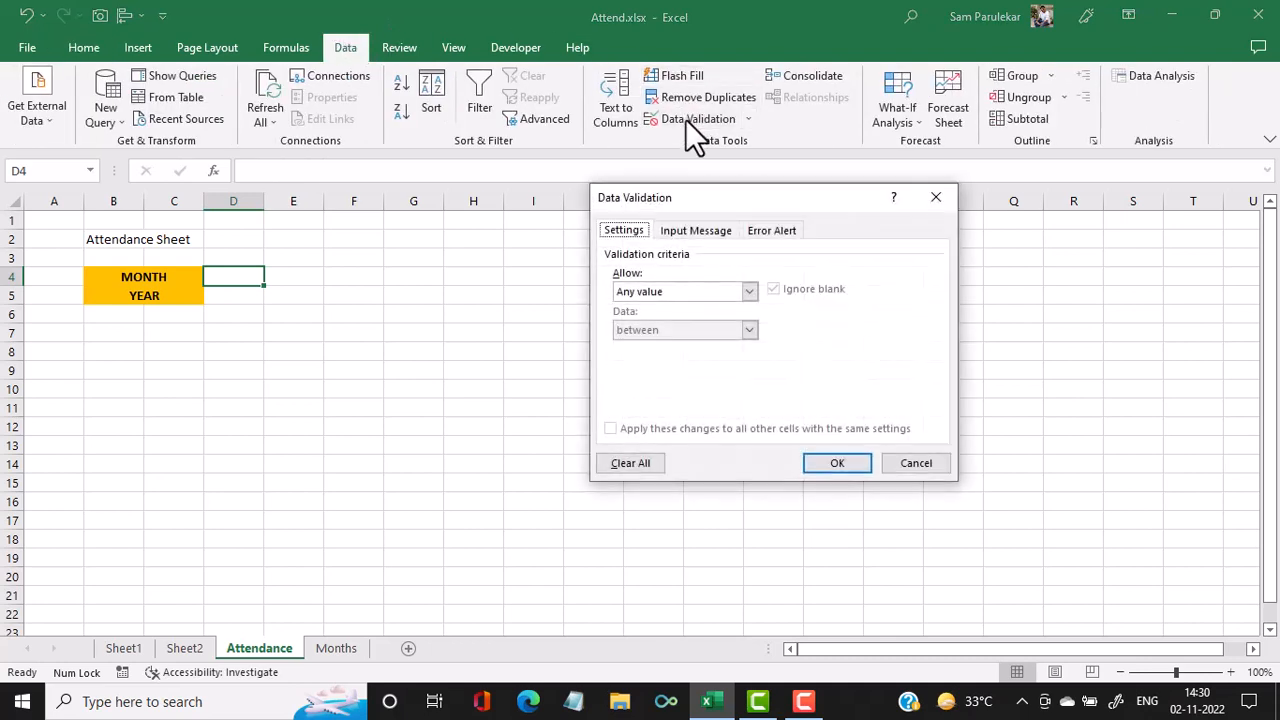
left_click(674, 294)
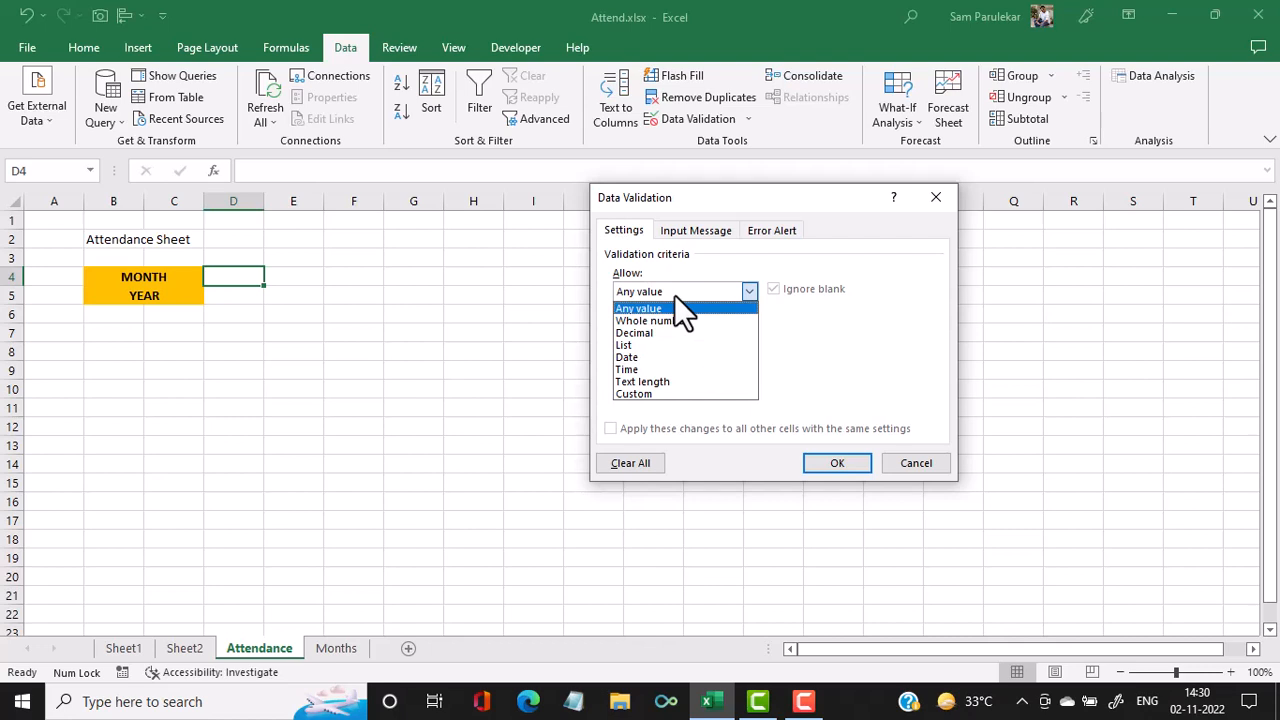
left_click(656, 344)
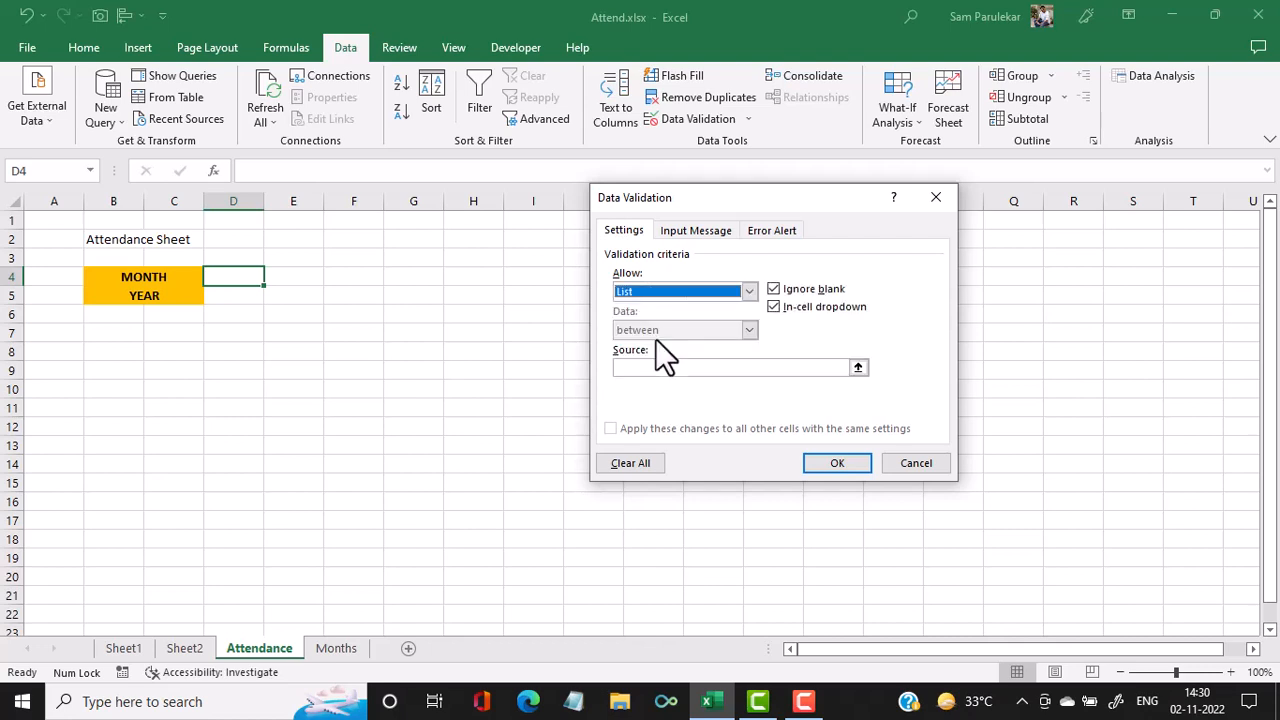
left_click(644, 370)
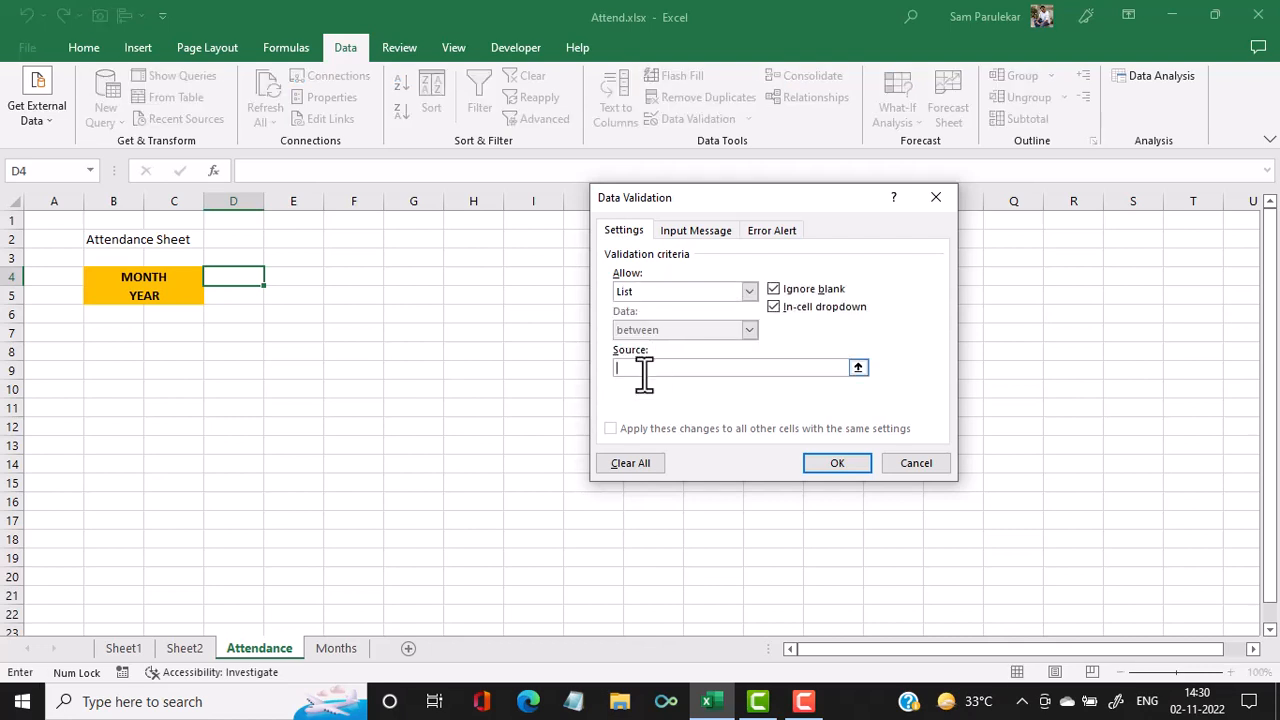
left_click(340, 649)
left_click_drag(37, 218, 37, 427)
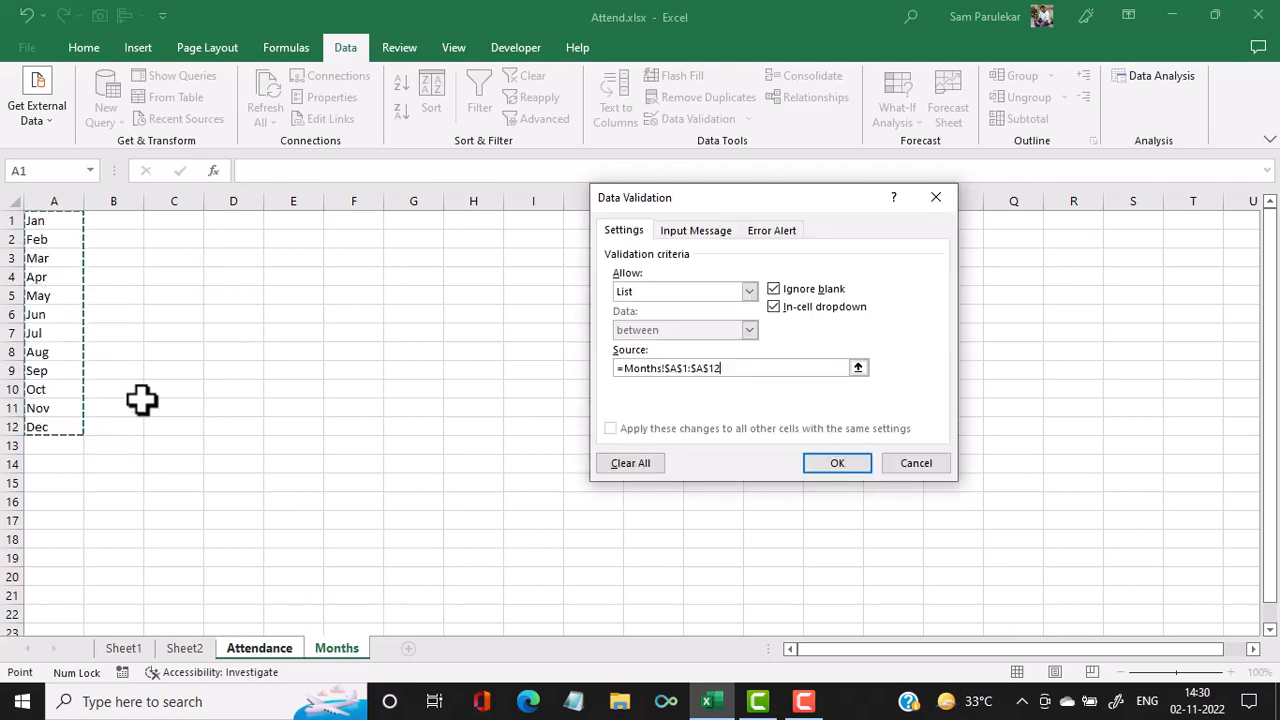
left_click(812, 459)
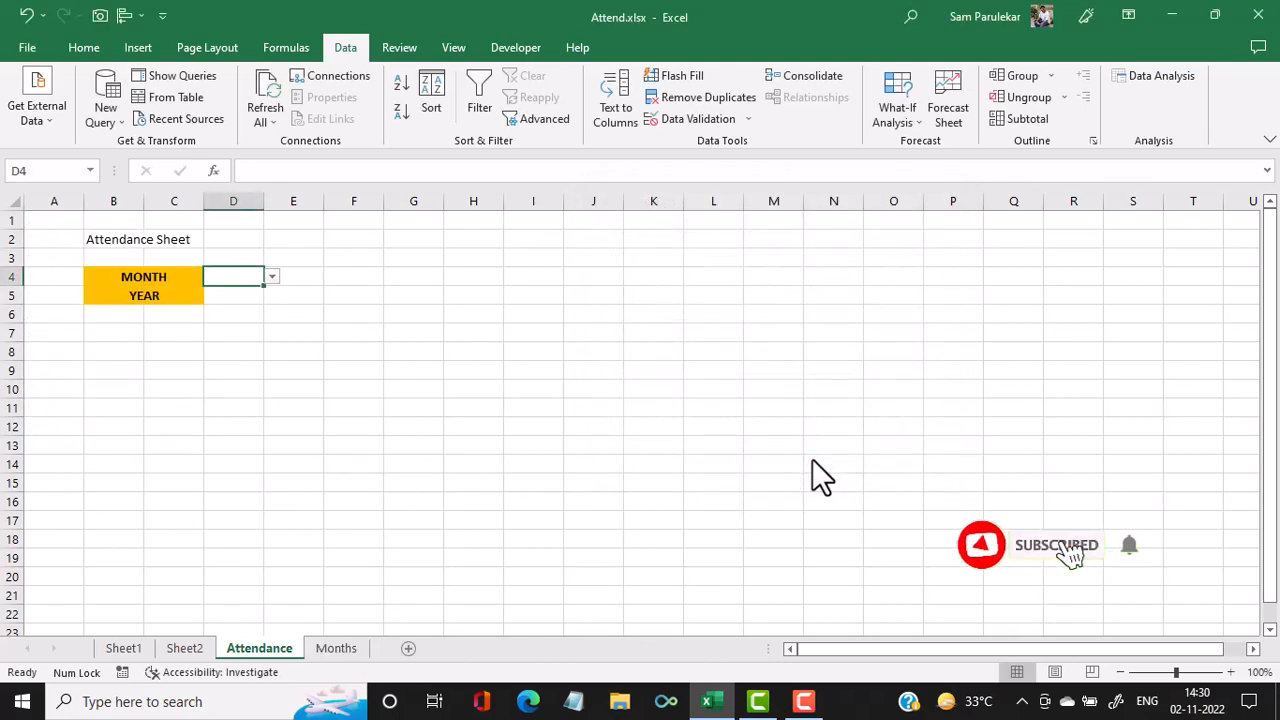
- Choose Aug from the month list in D4
left_click(271, 275)
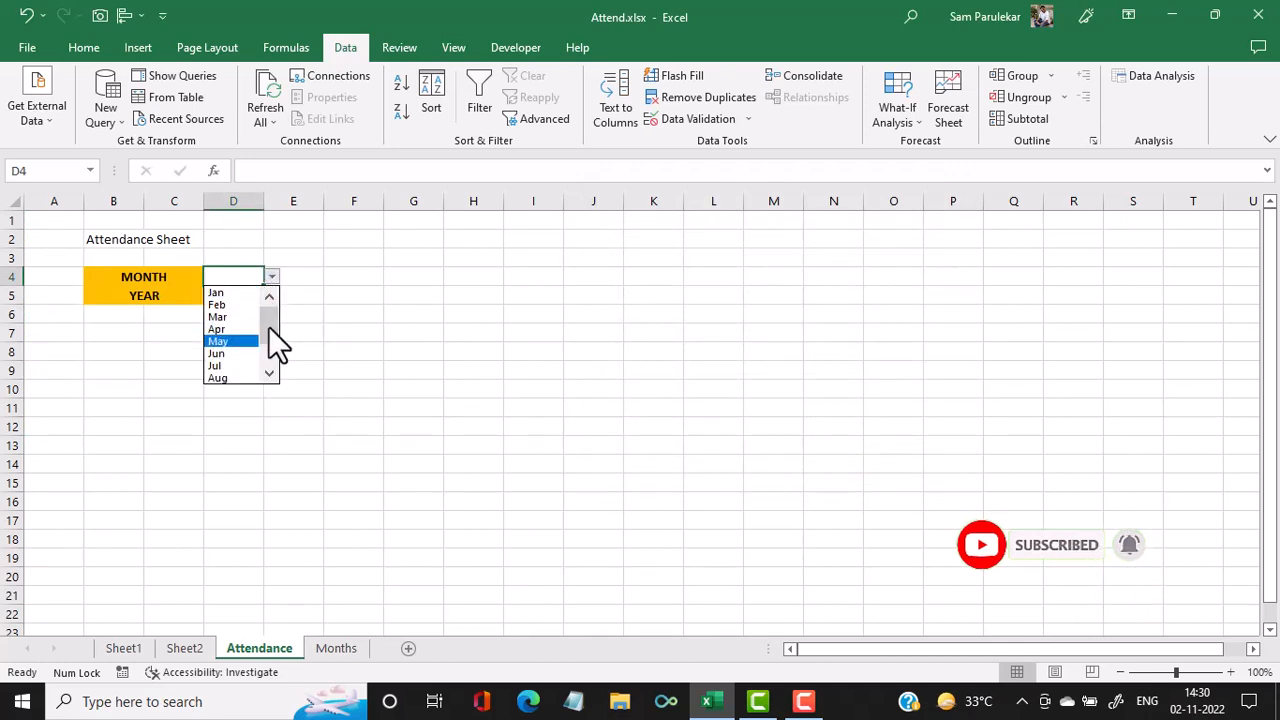
left_click_drag(268, 326, 268, 377)
left_click(240, 329)
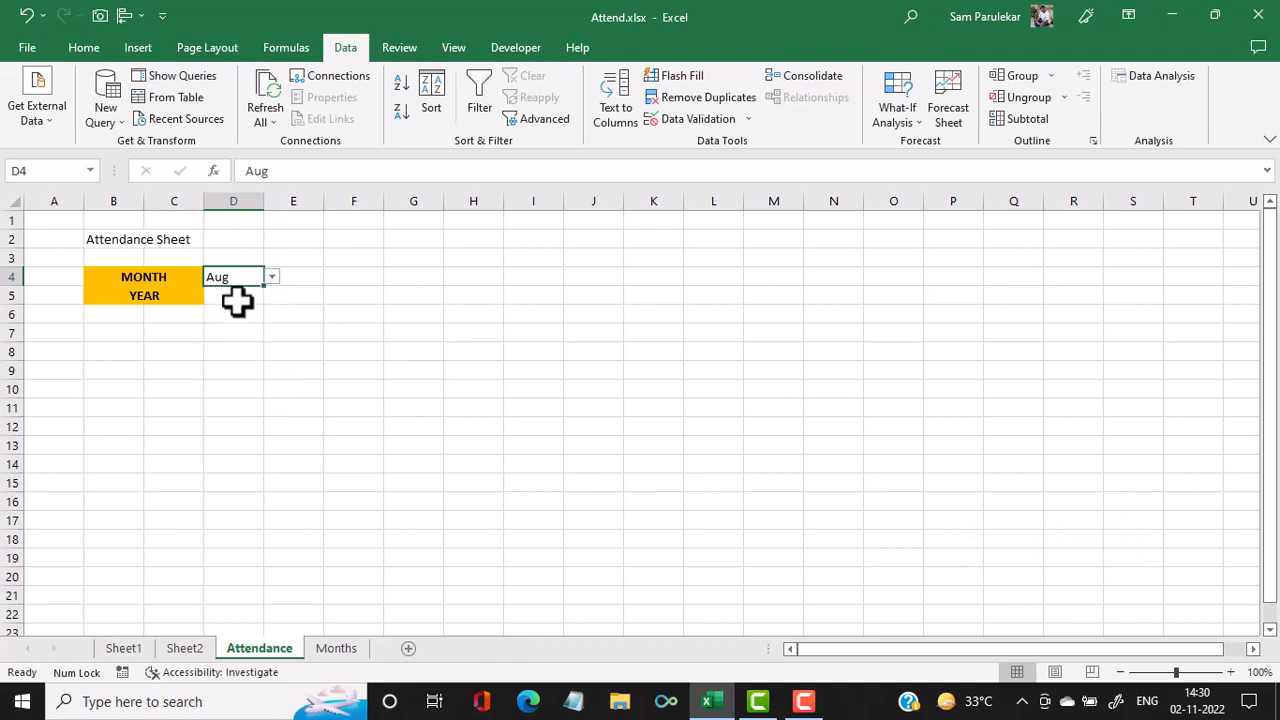
- Add list data validation to D5 offering the years 2022, 2023 and 2024
left_click(237, 303)
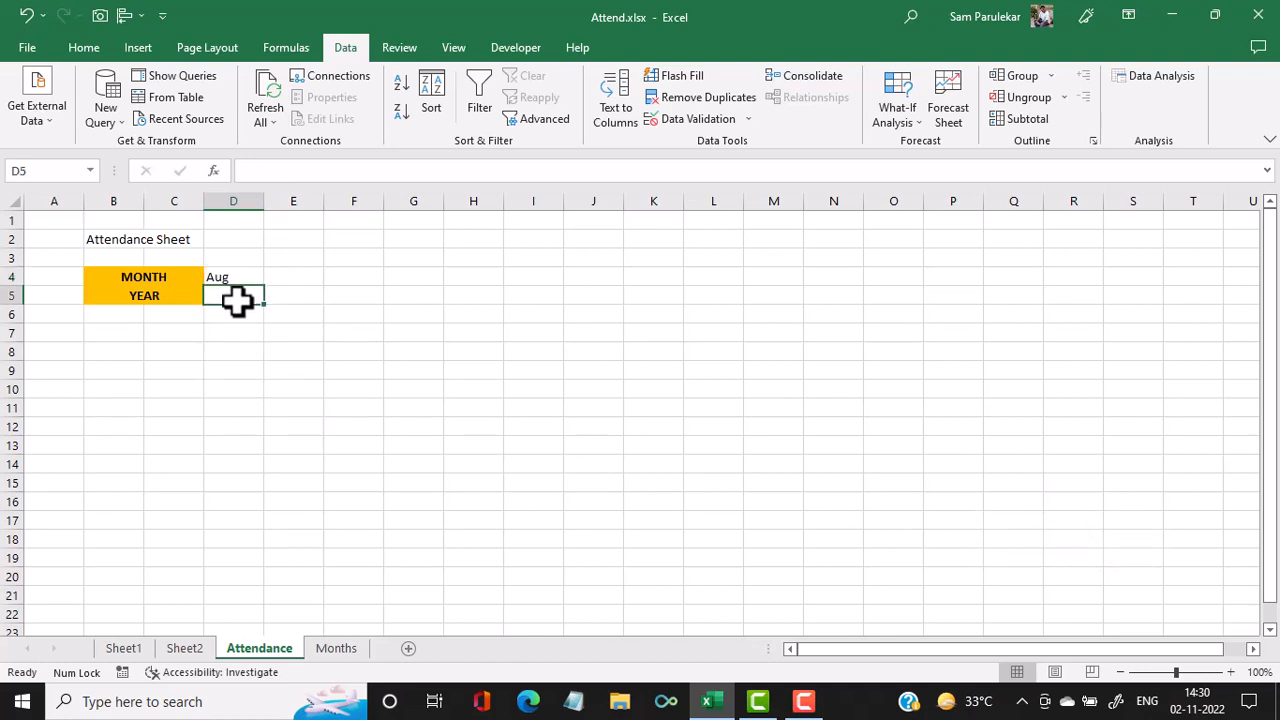
left_click(652, 118)
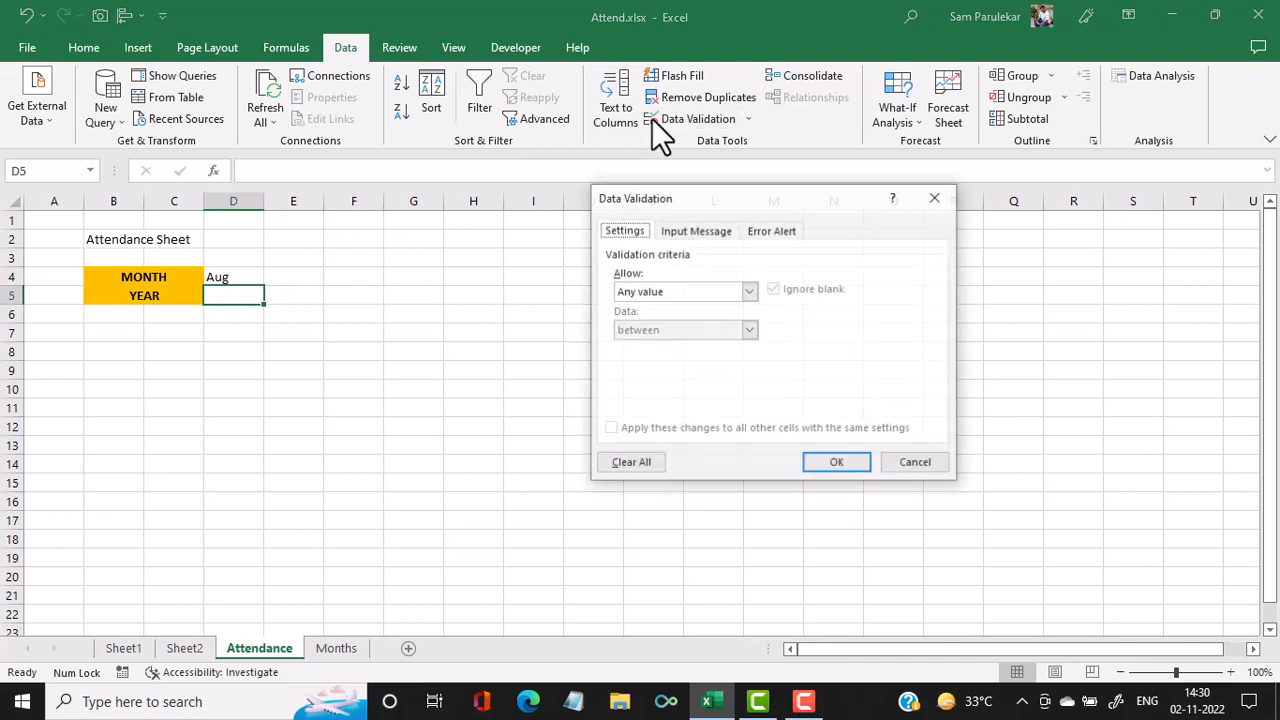
left_click(650, 289)
left_click(635, 344)
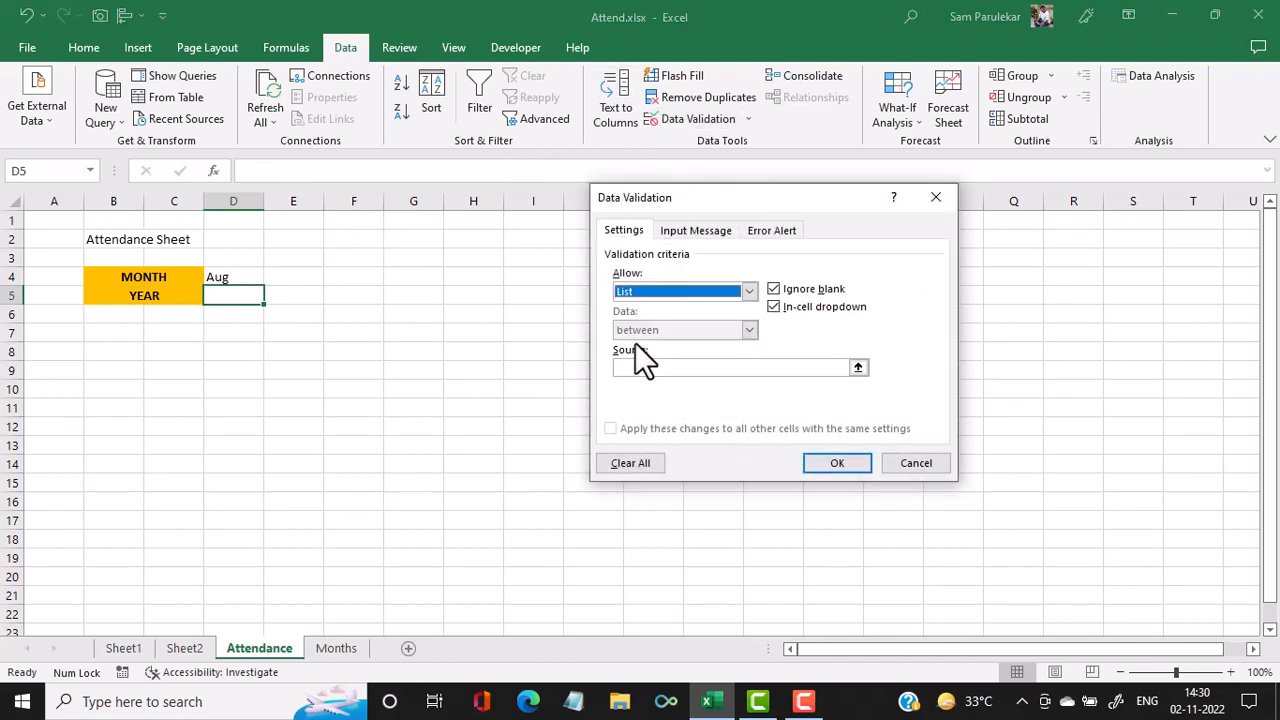
left_click(640, 368)
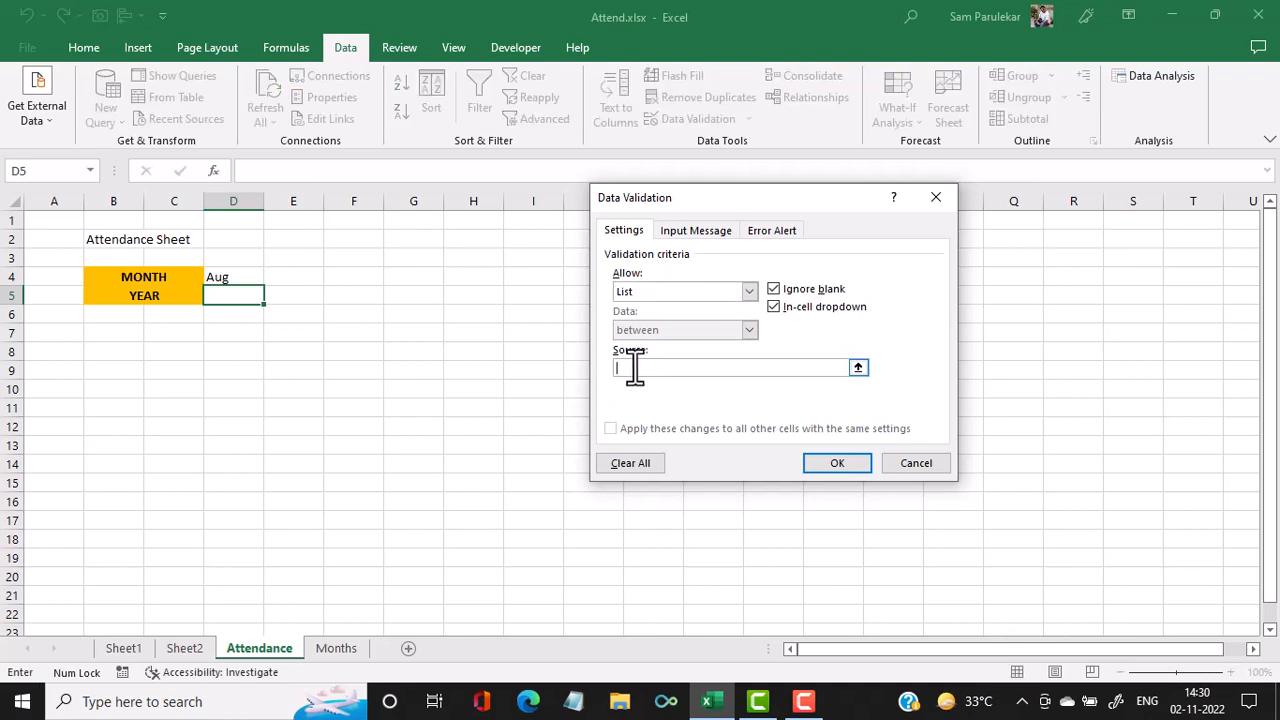
type("2")
type("2")
left_click(838, 463)
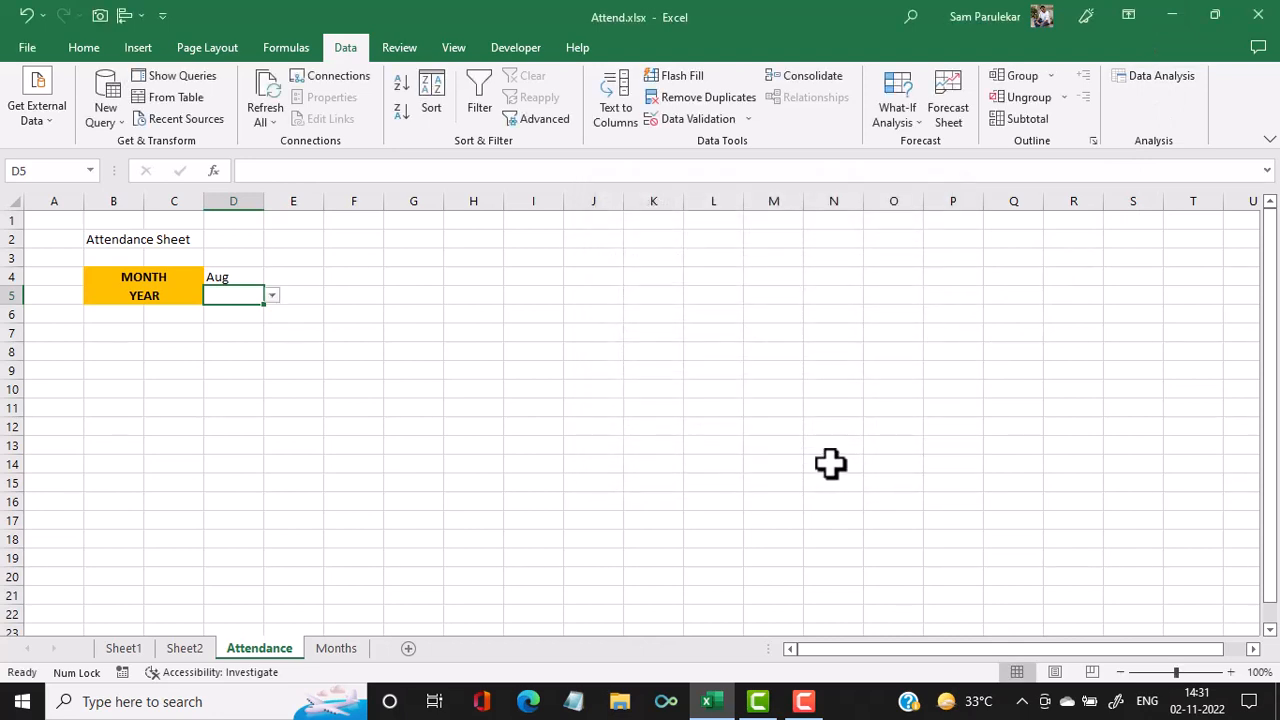
- Choose 2022 from the year list in D5 and center the month and year values in D4:D5 horizontally
left_click(271, 296)
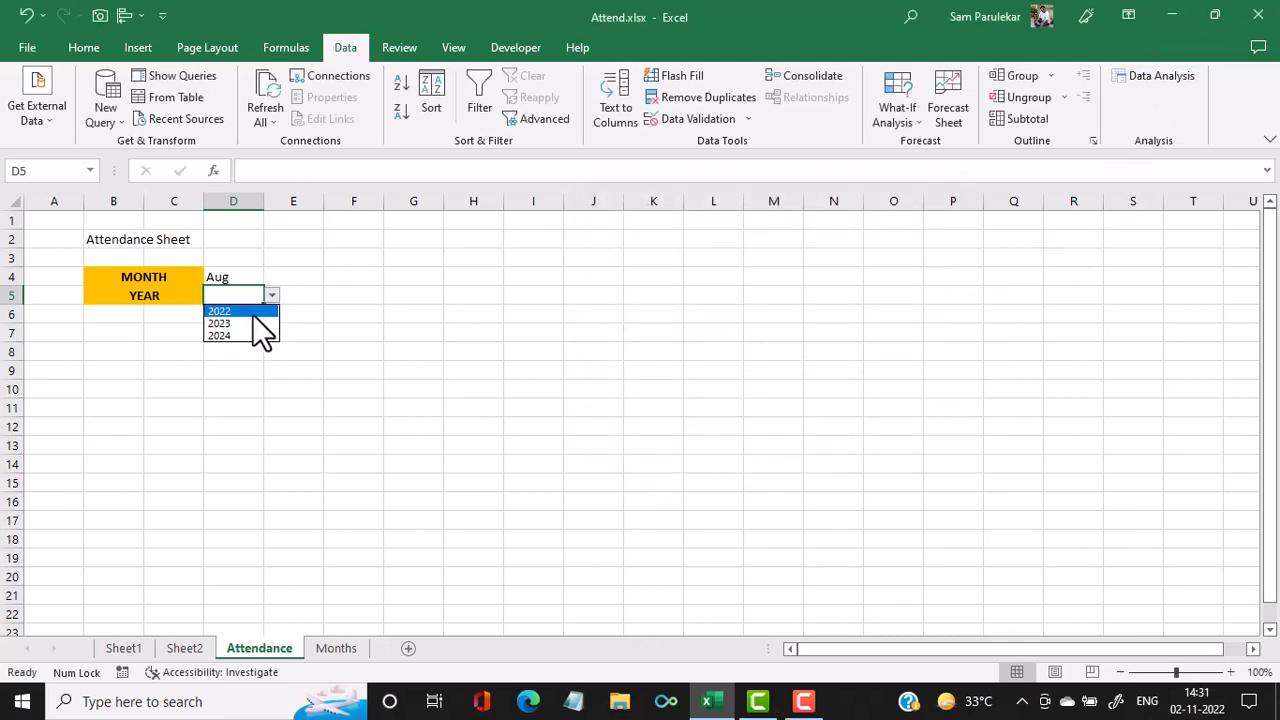
left_click(252, 313)
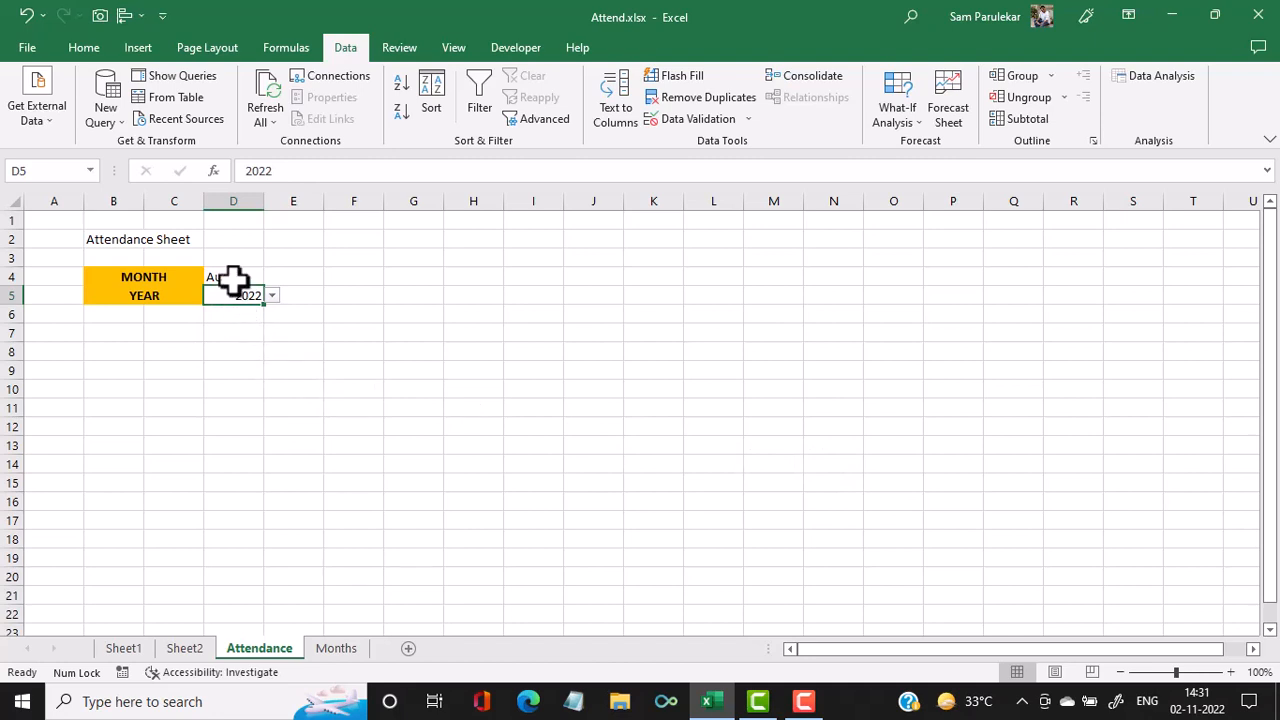
left_click_drag(233, 281, 230, 292)
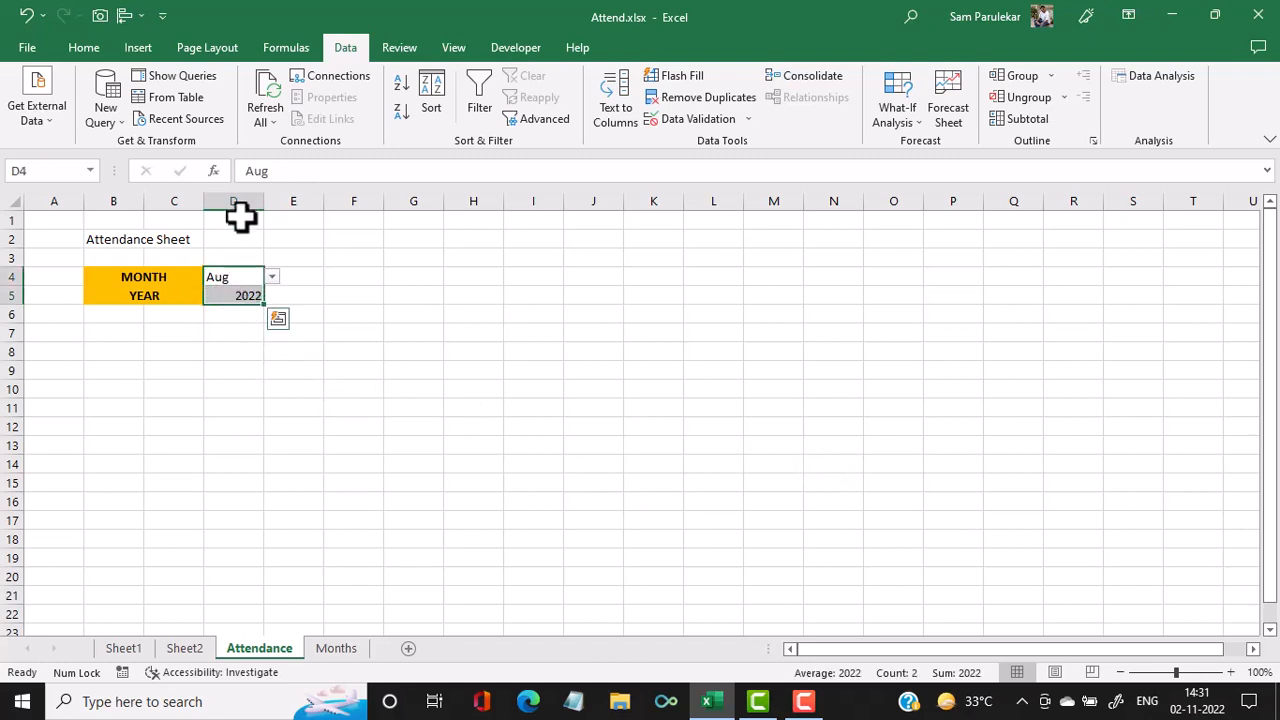
left_click(87, 50)
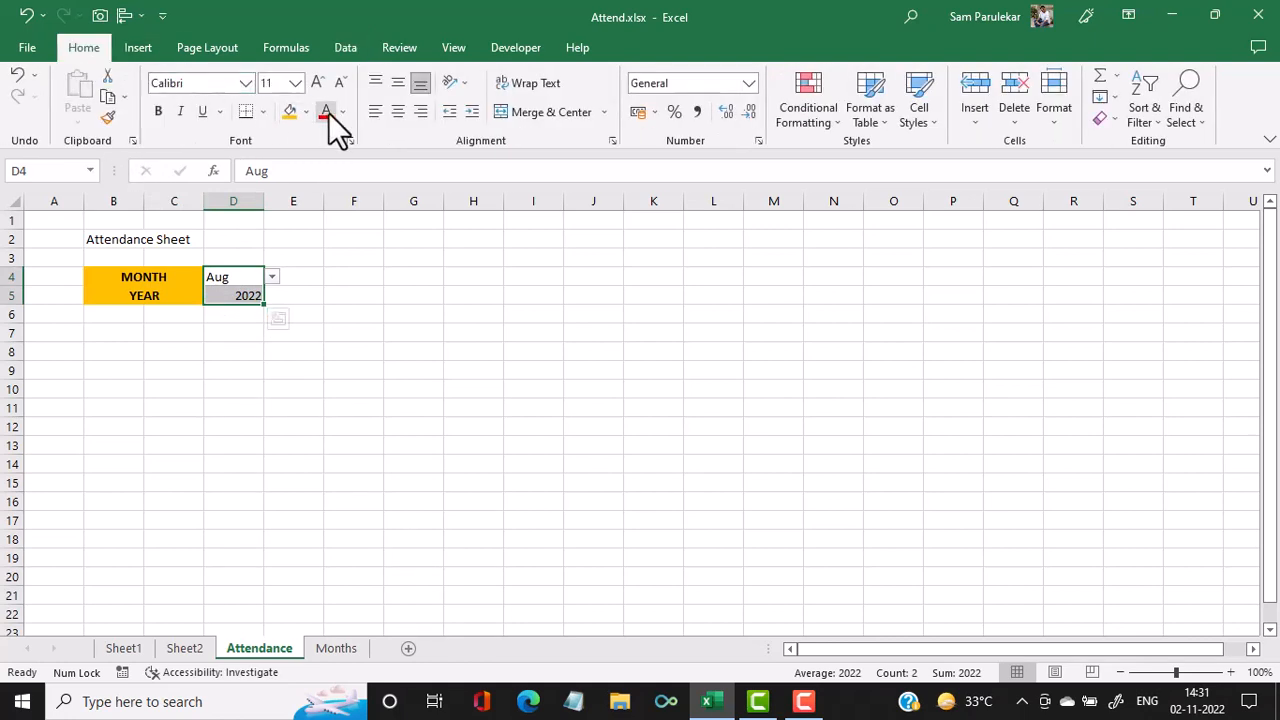
left_click(398, 110)
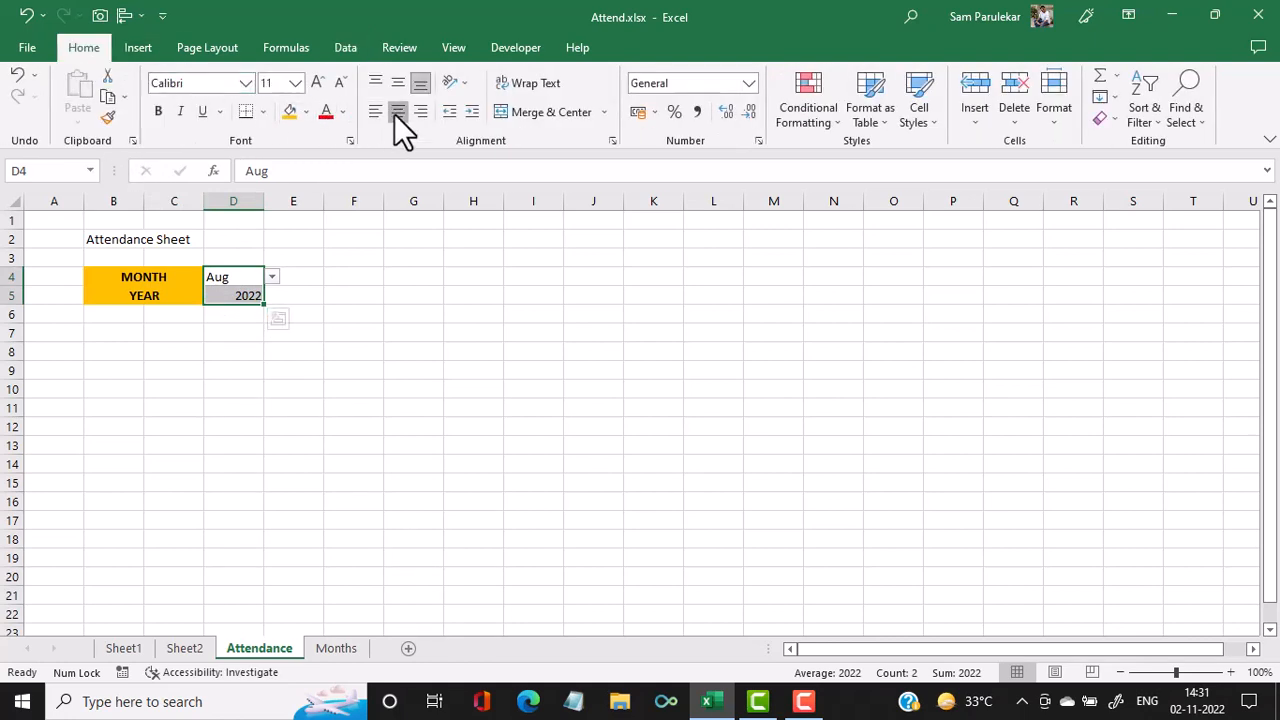
- Examine the start-date formula in H4 of Sheet1 and return to the Attendance worksheet
left_click(331, 300)
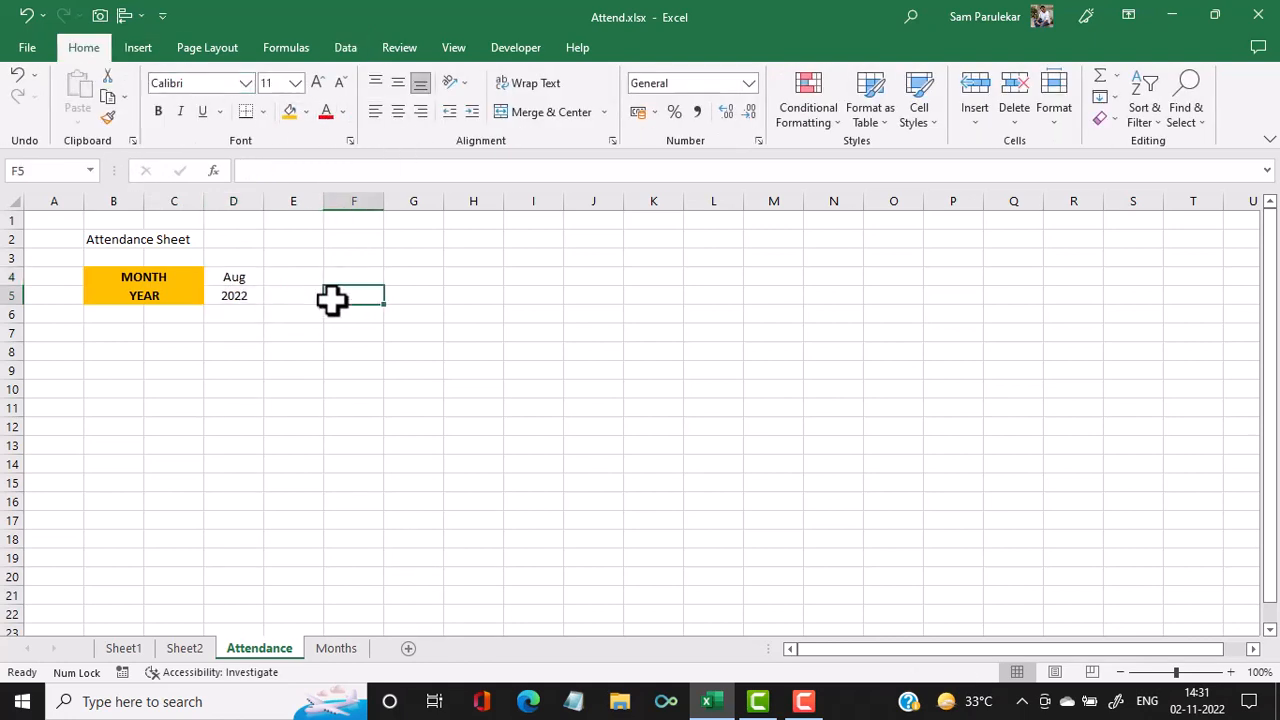
left_click(128, 650)
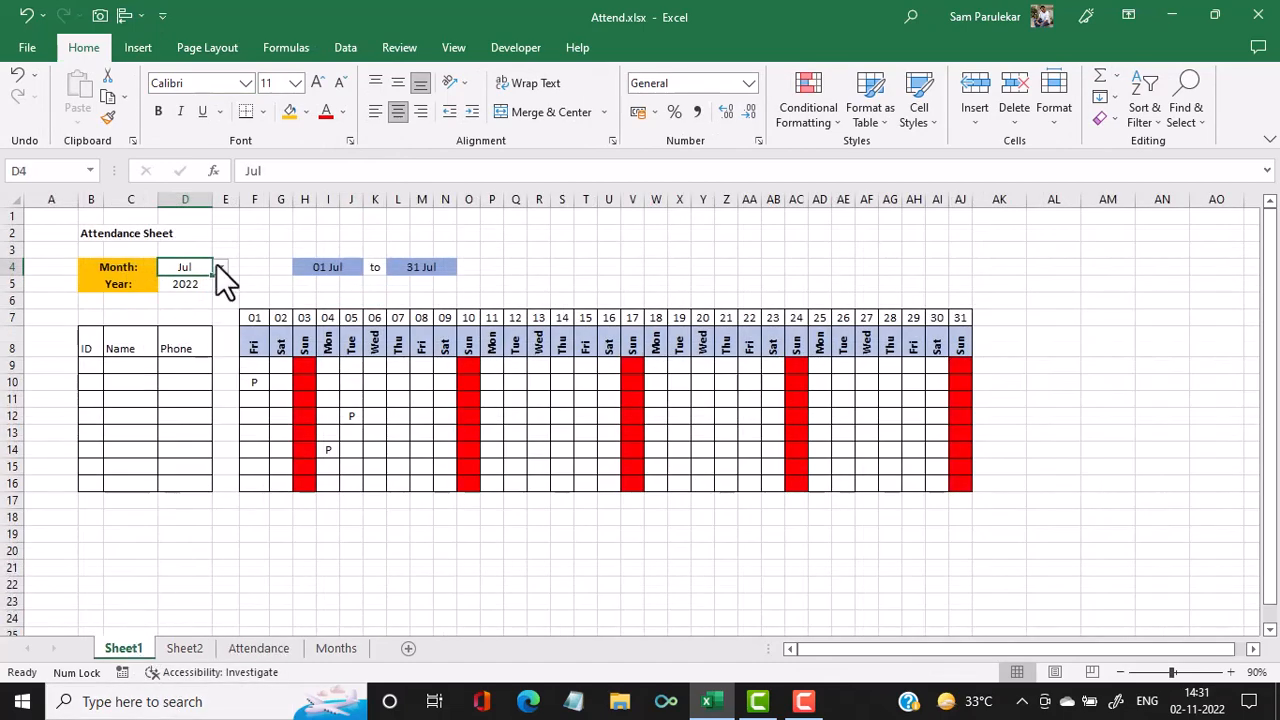
left_click(303, 268)
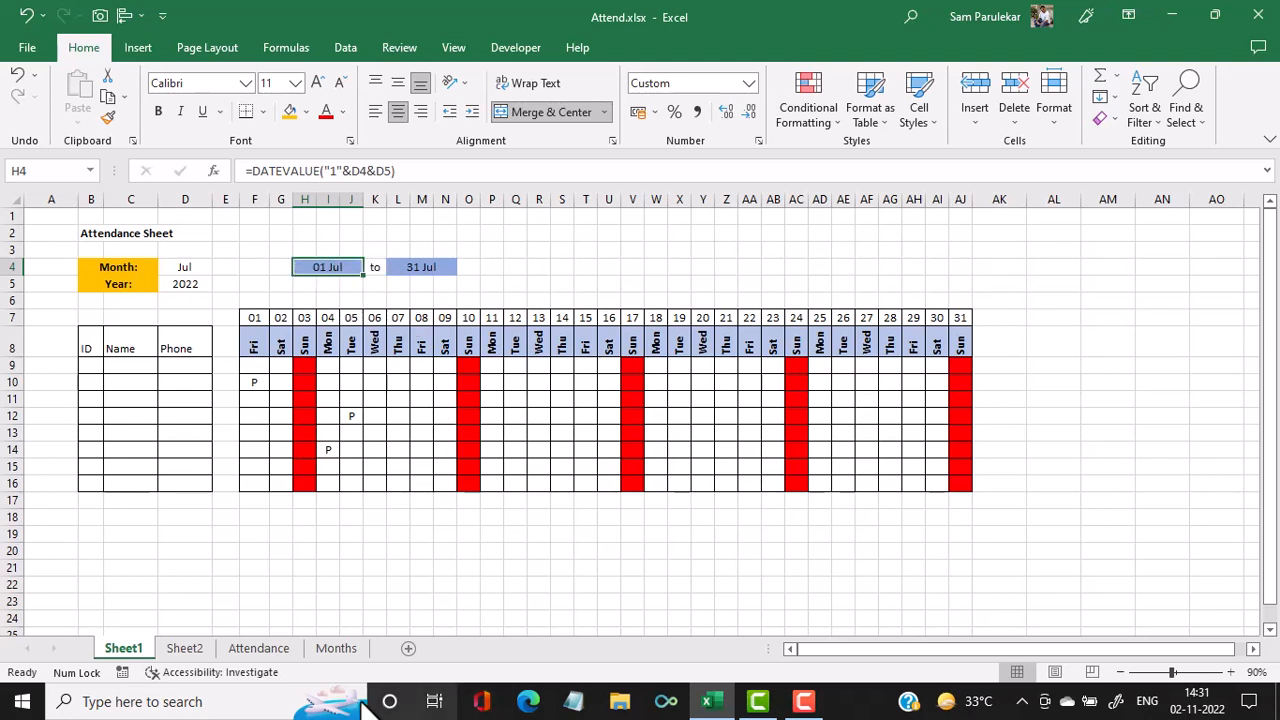
left_click(350, 652)
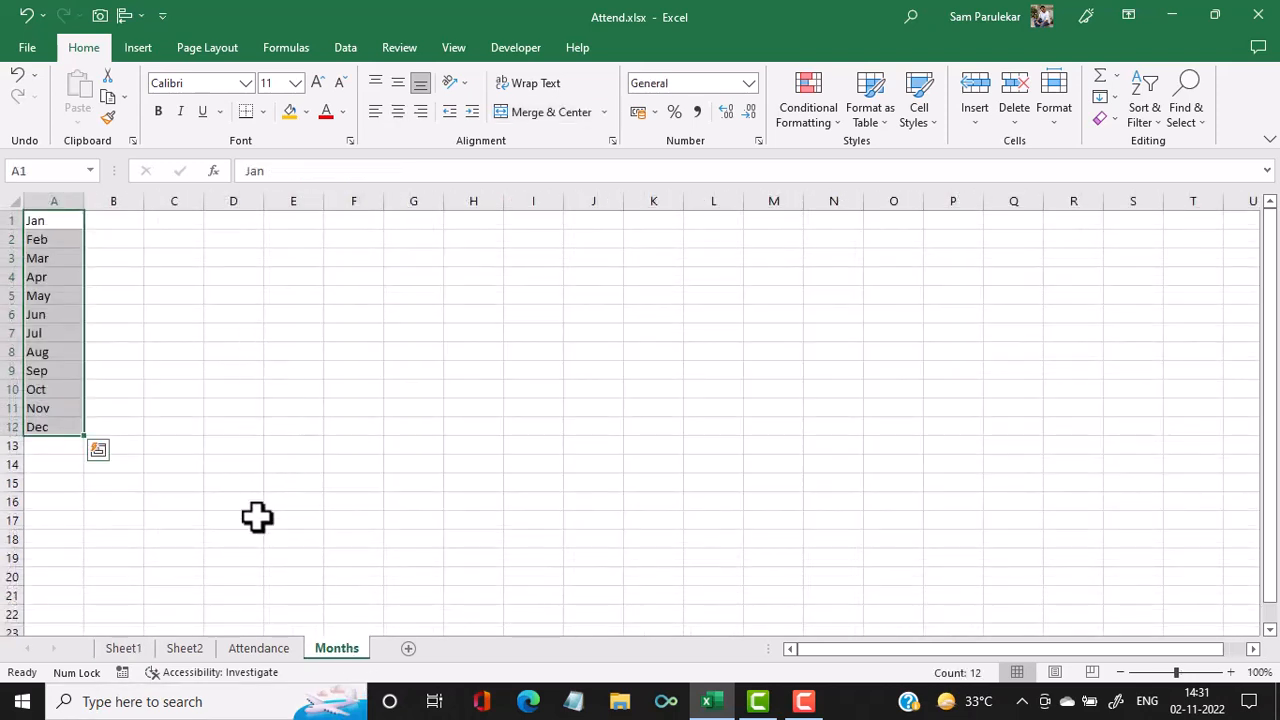
left_click(259, 650)
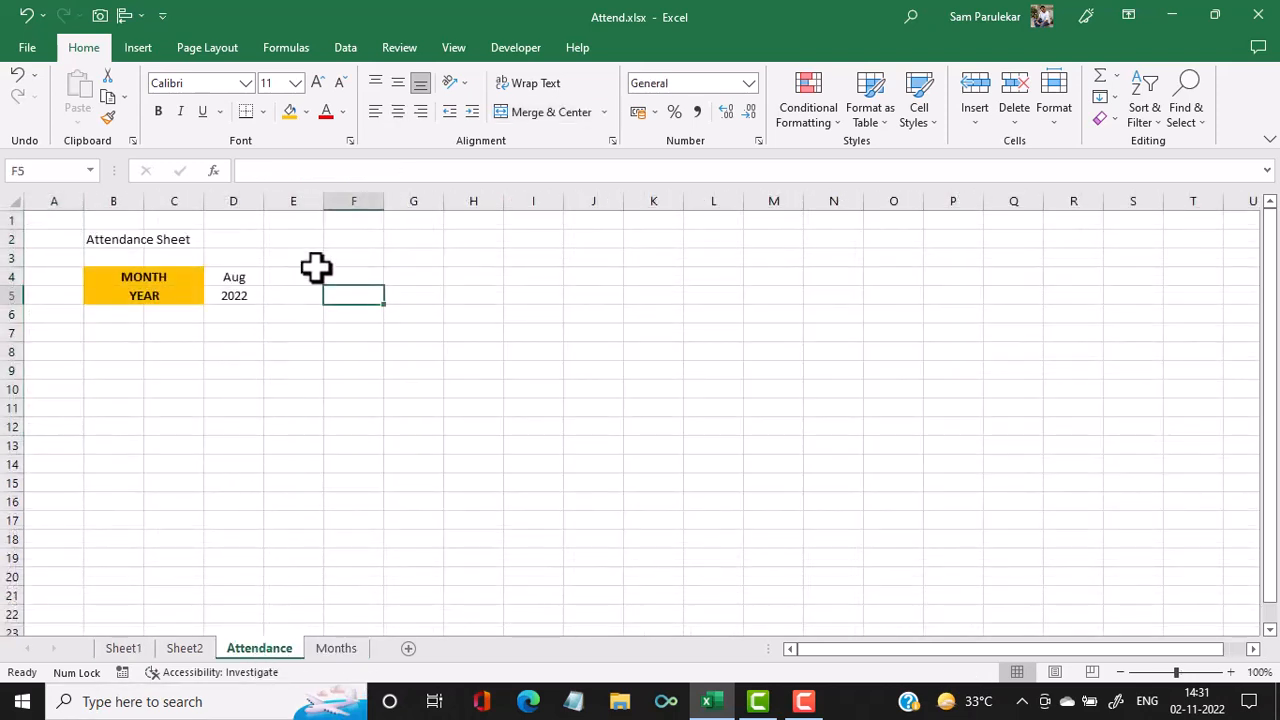
- Enter the formula =DATEVALUE("1"&D4&D5) in H4 of the Attendance worksheet
left_click(458, 274)
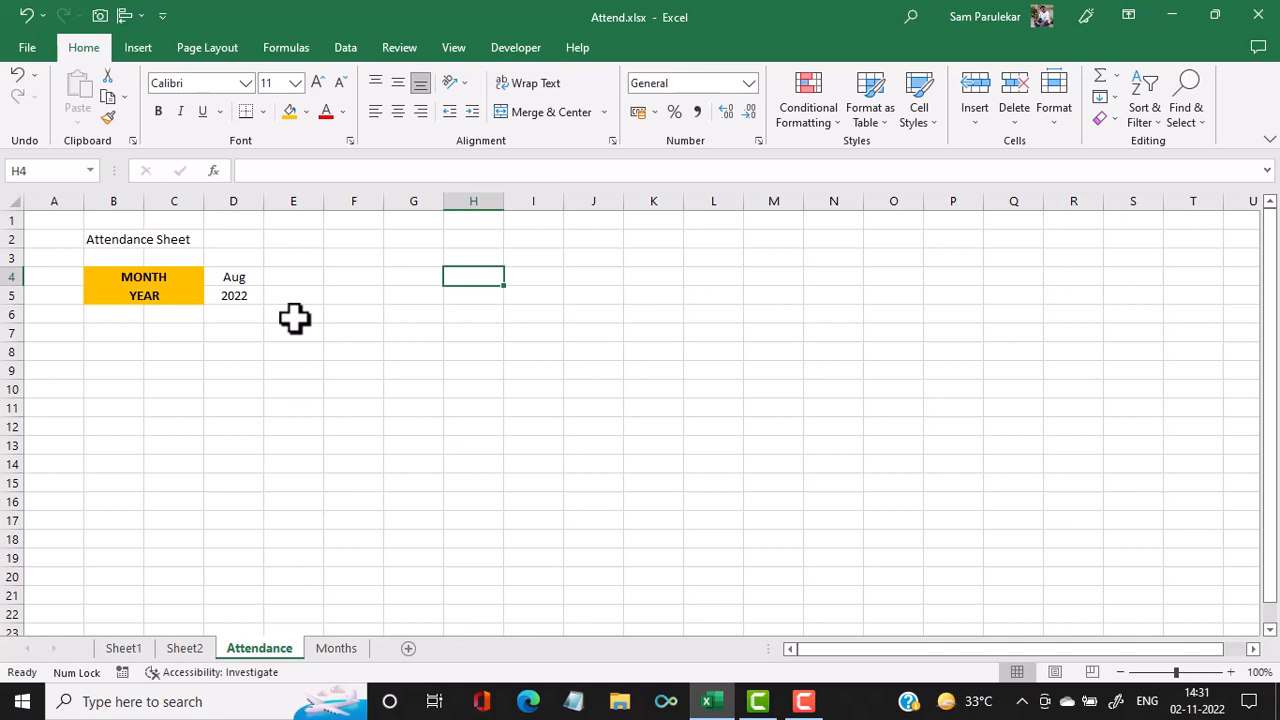
type("=d")
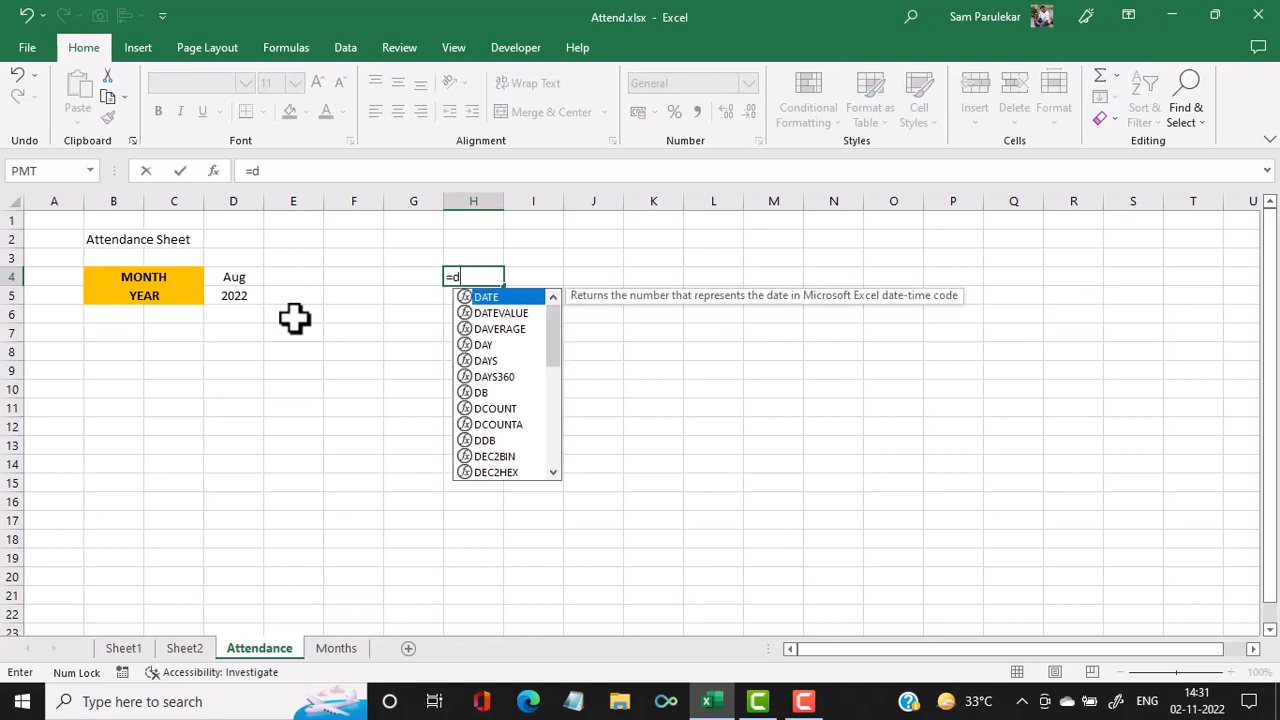
type("ate")
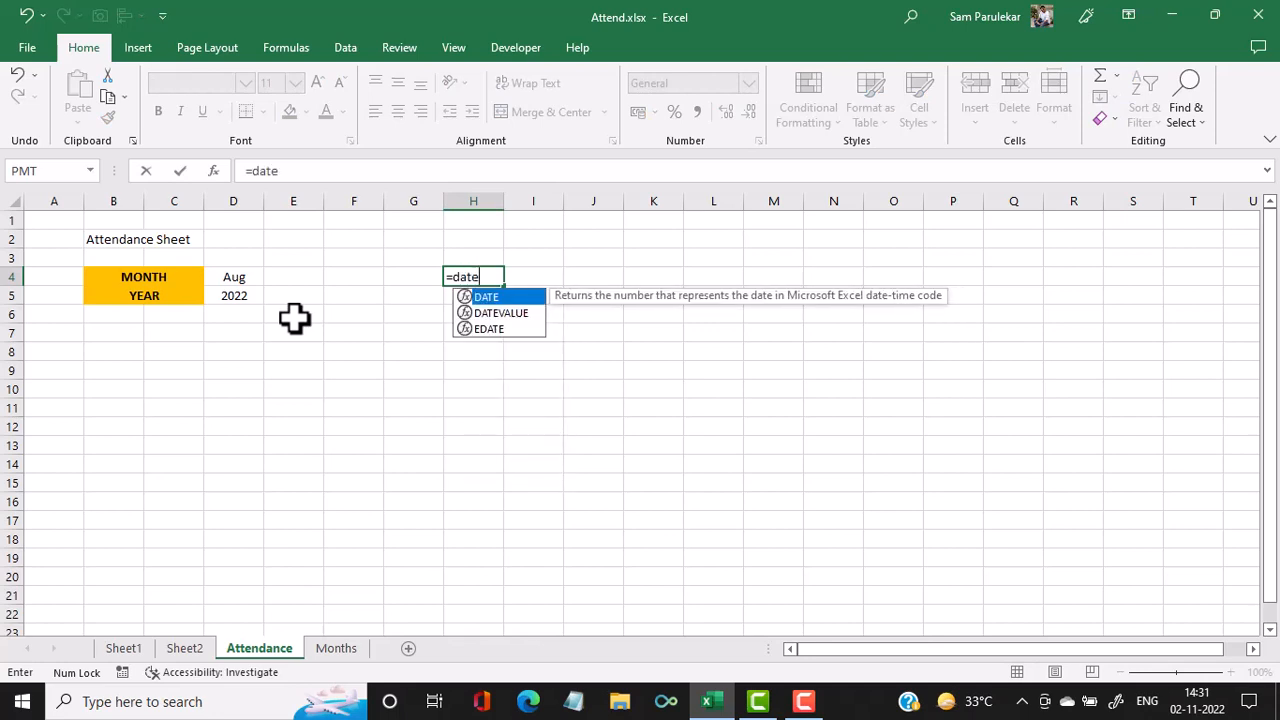
type("value")
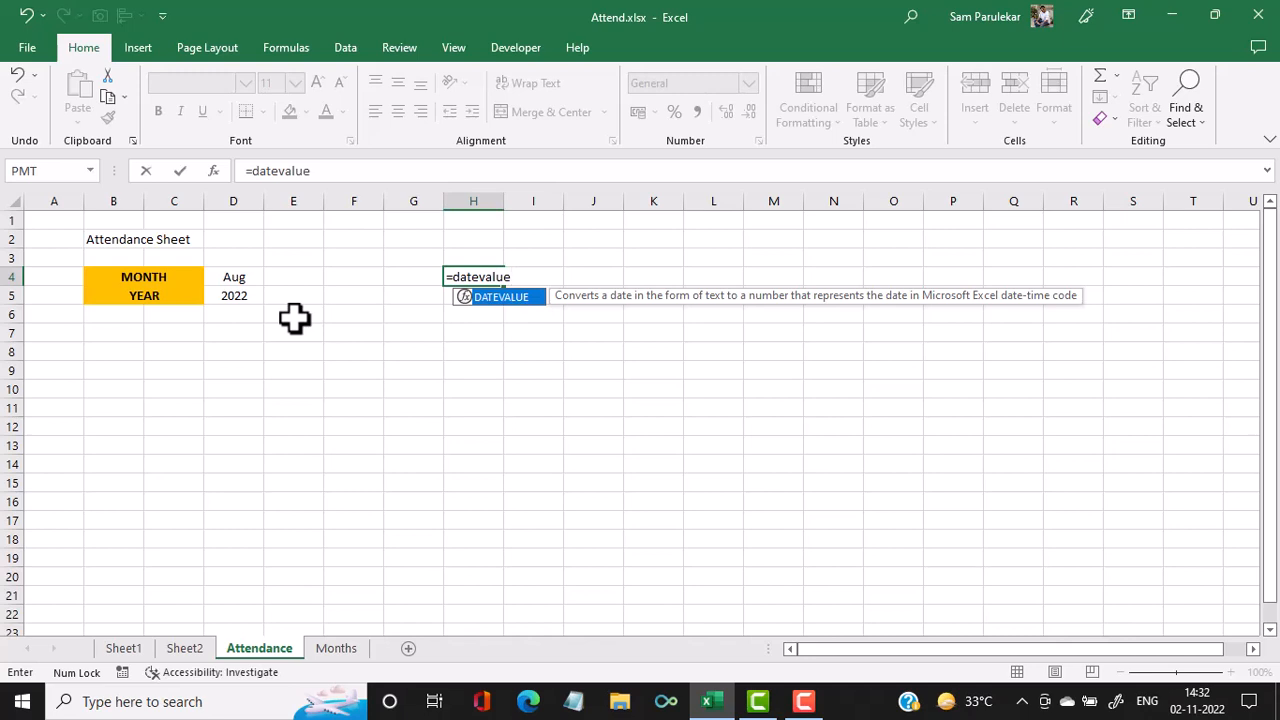
type("(")
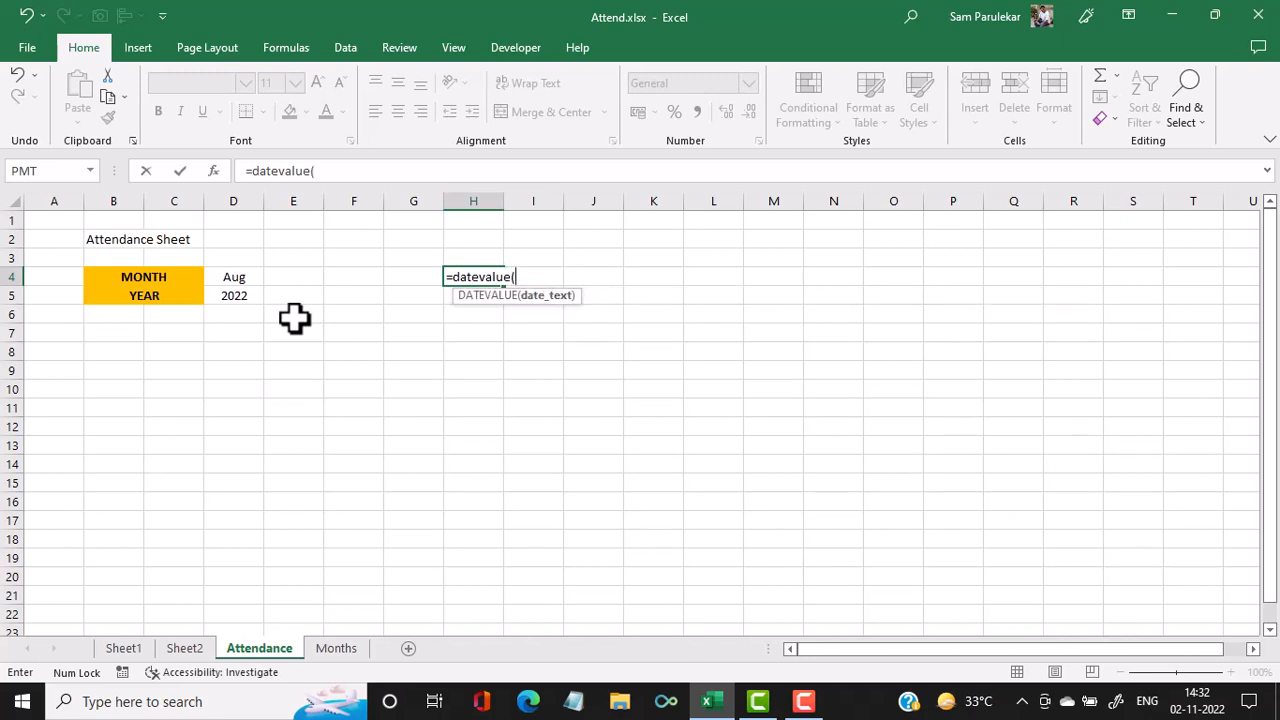
type("\"1\"&")
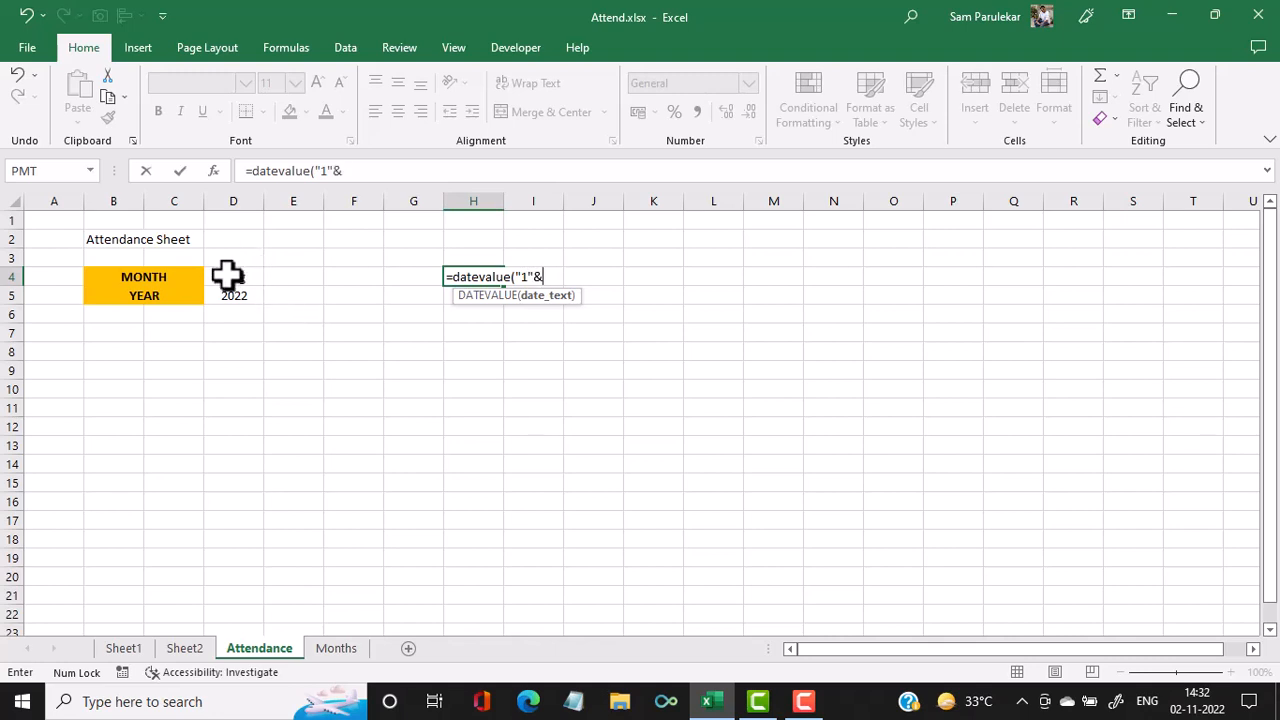
left_click(227, 276)
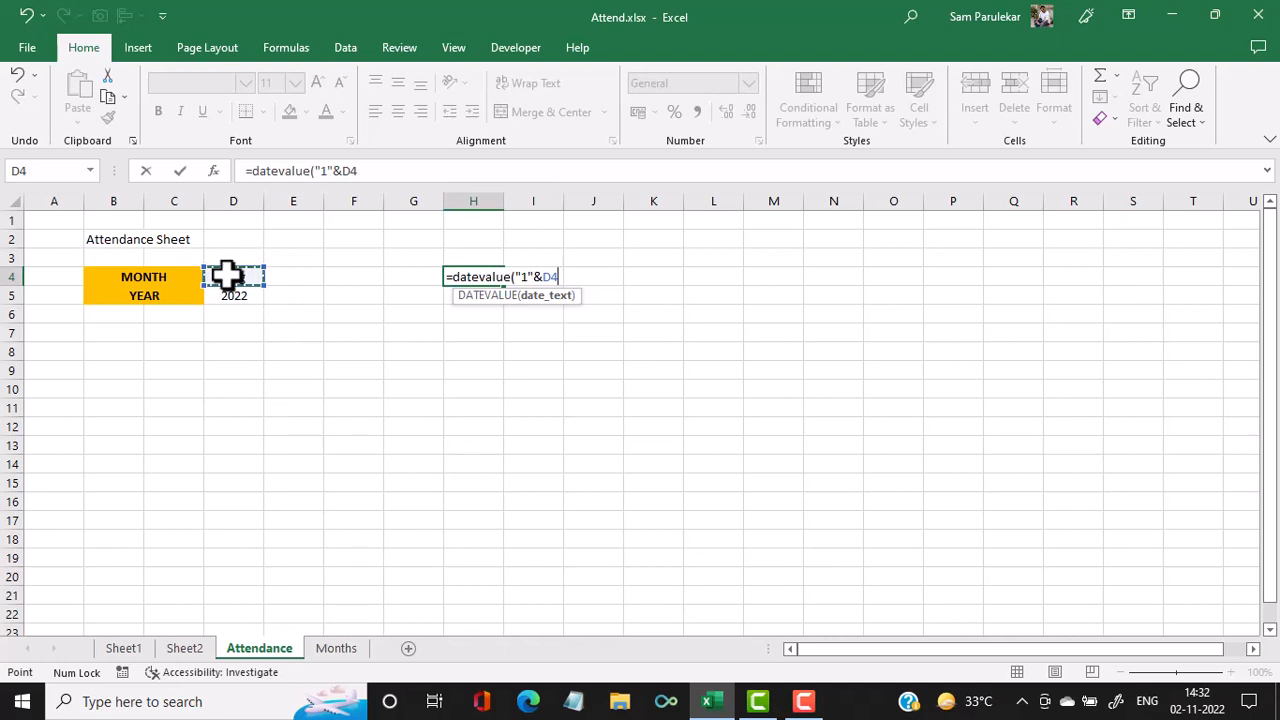
type("&")
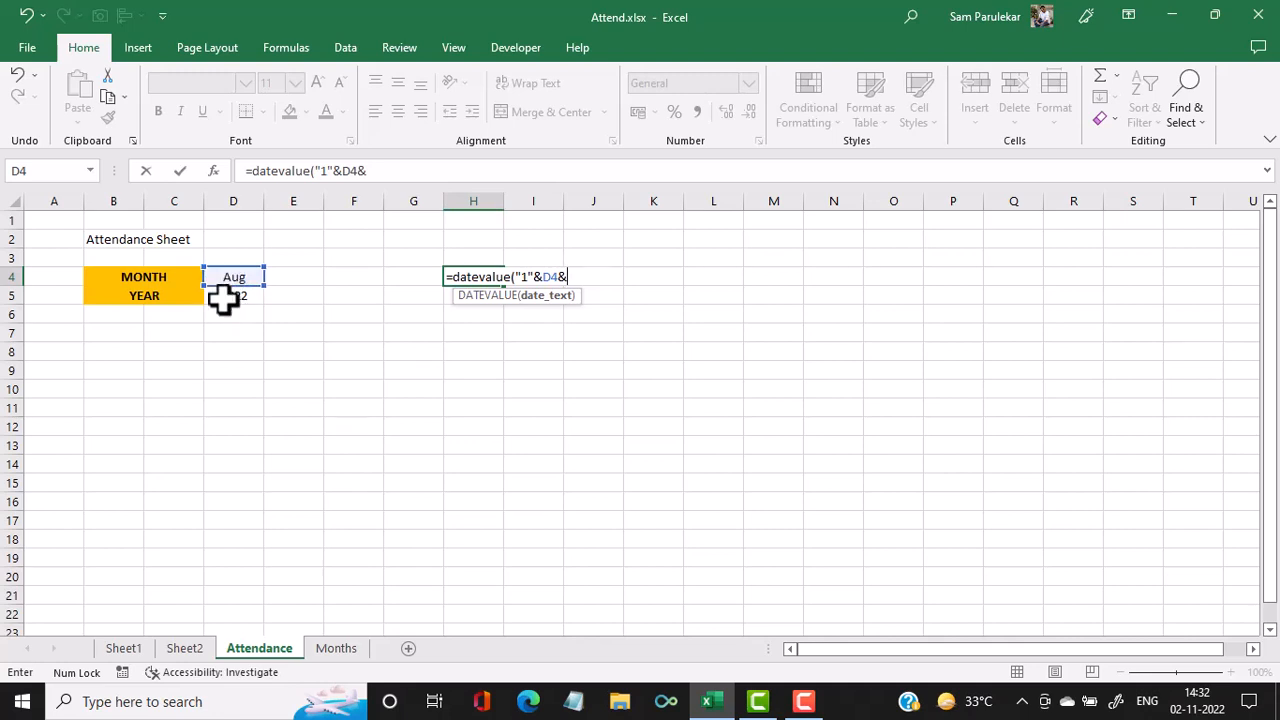
left_click(223, 297)
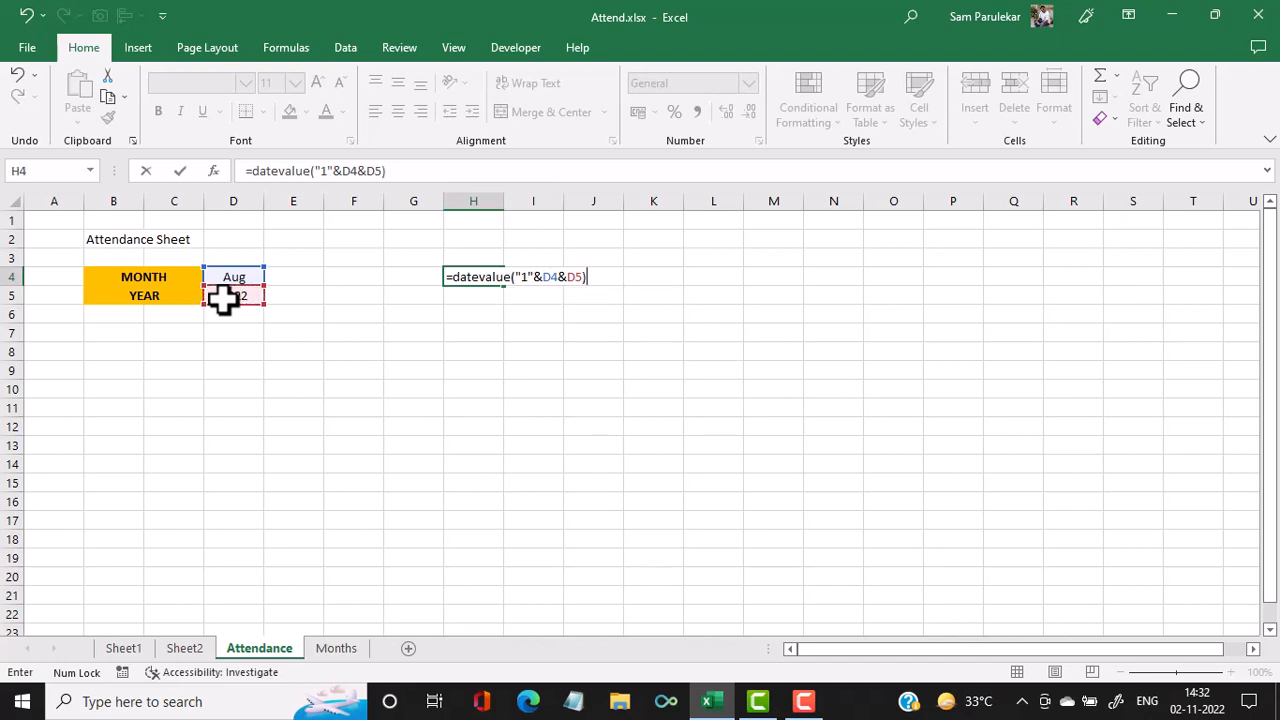
key("Return")
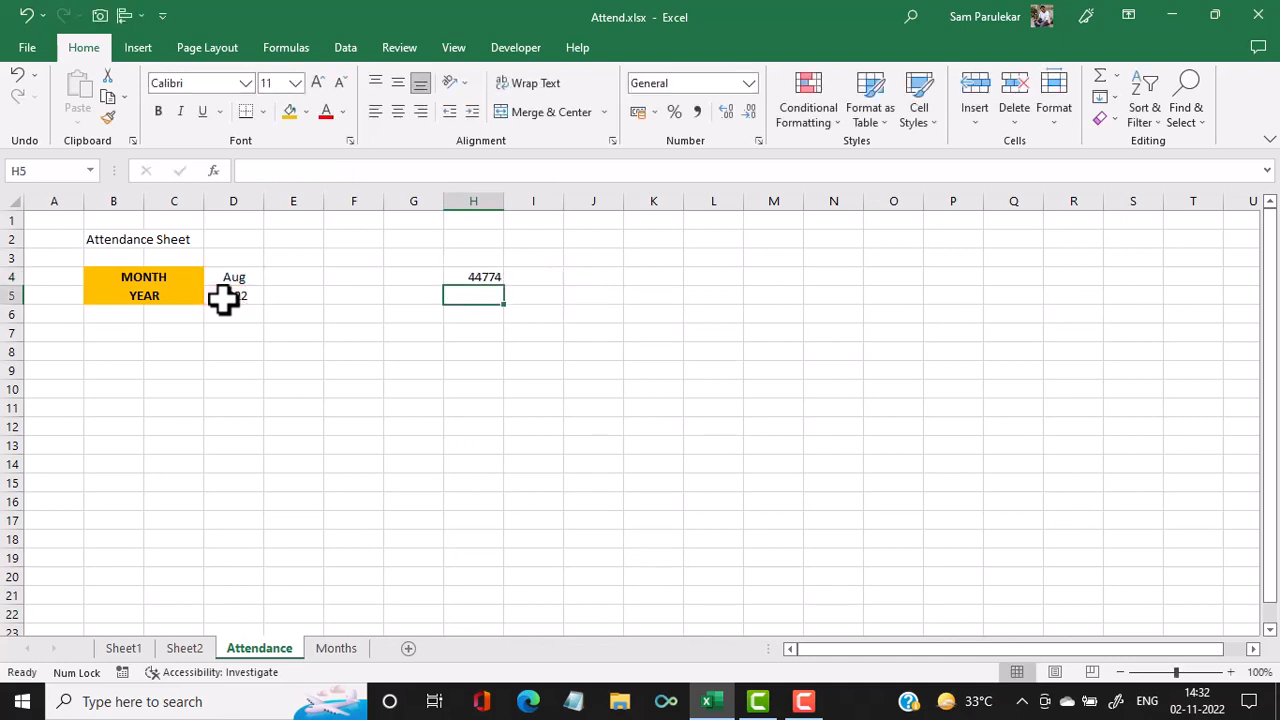
- Compare with the start date on Sheet1 and format H4 of the Attendance worksheet as a Date of type 14-03-2012
left_click(104, 653)
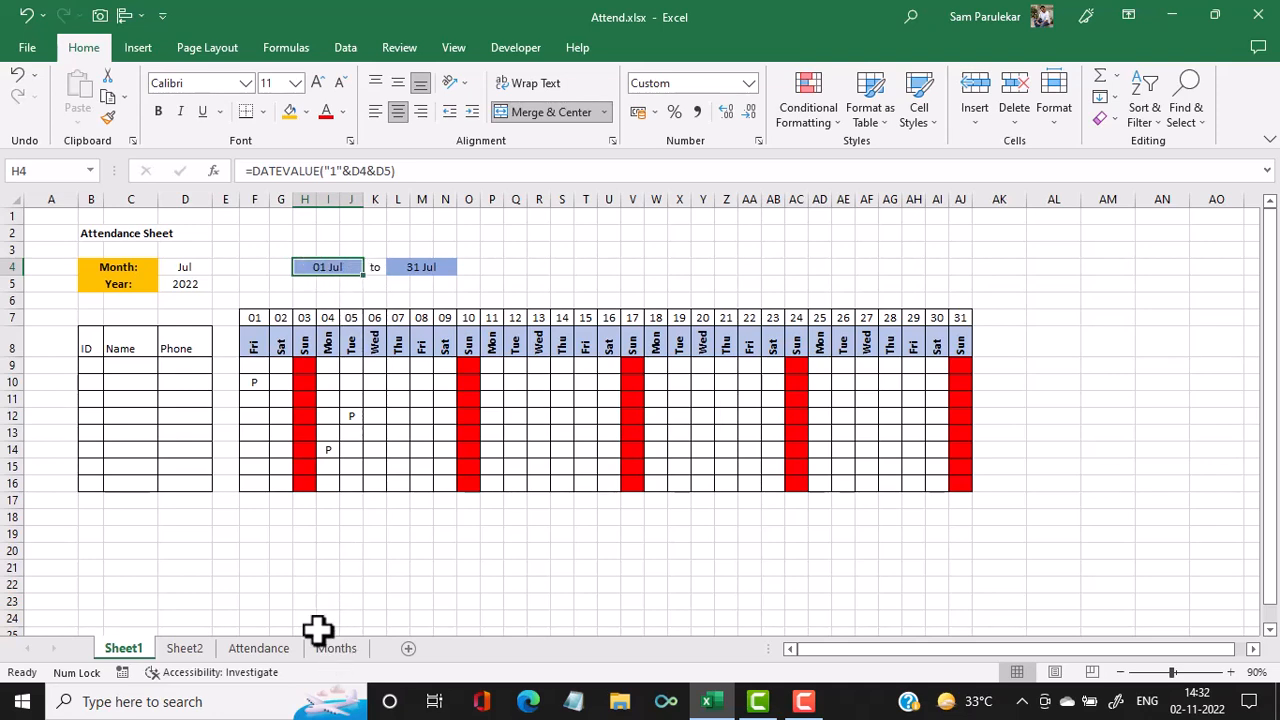
left_click(260, 649)
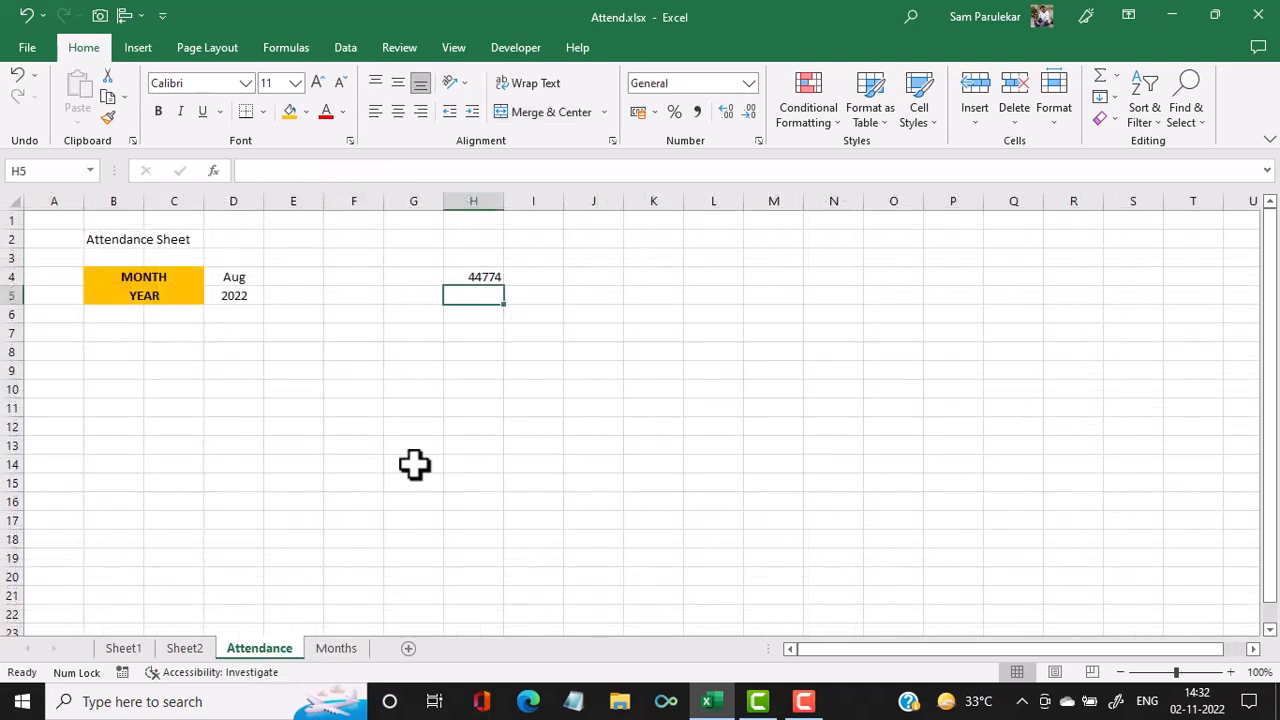
left_click(482, 277)
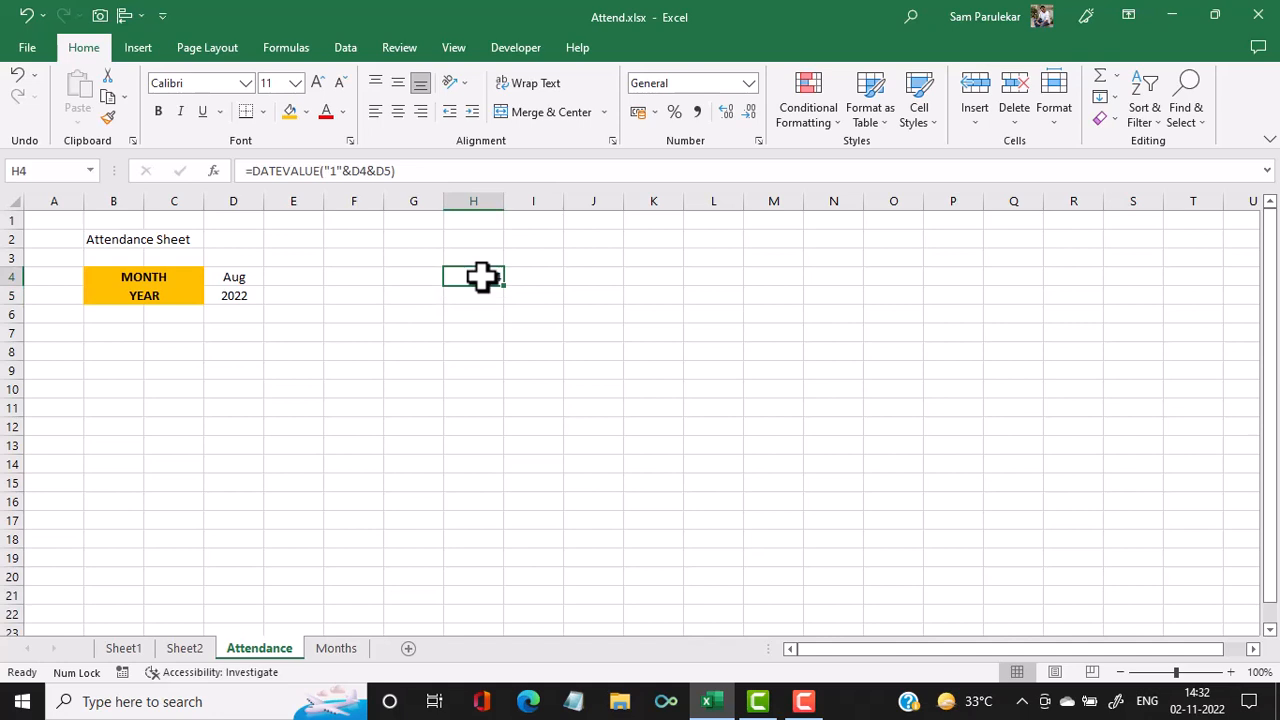
right_click(482, 277)
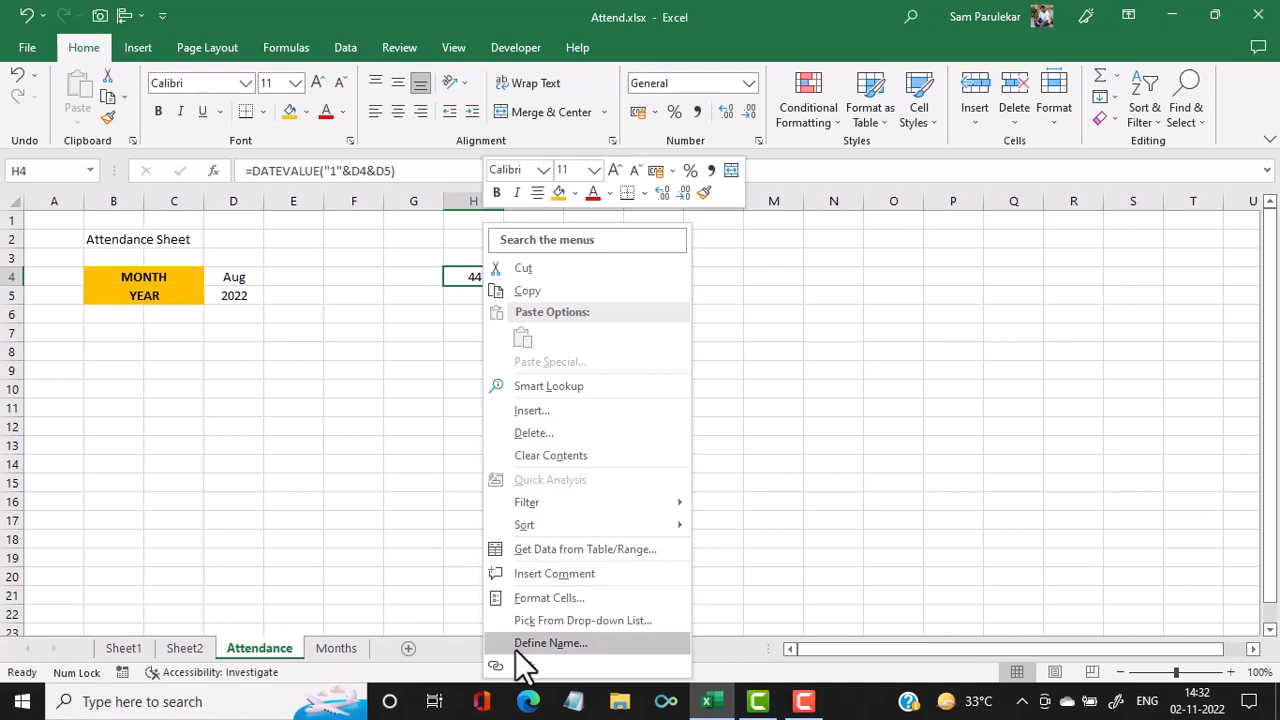
left_click(551, 600)
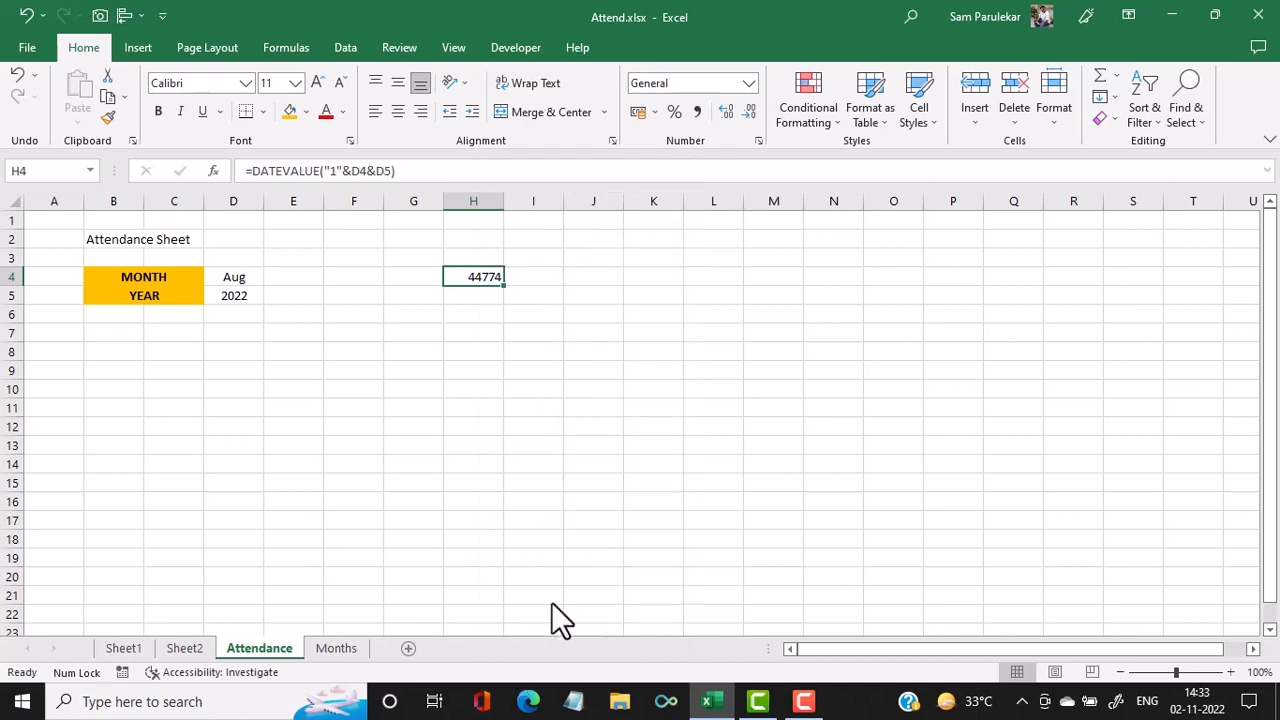
left_click_drag(563, 233, 858, 195)
left_click(670, 320)
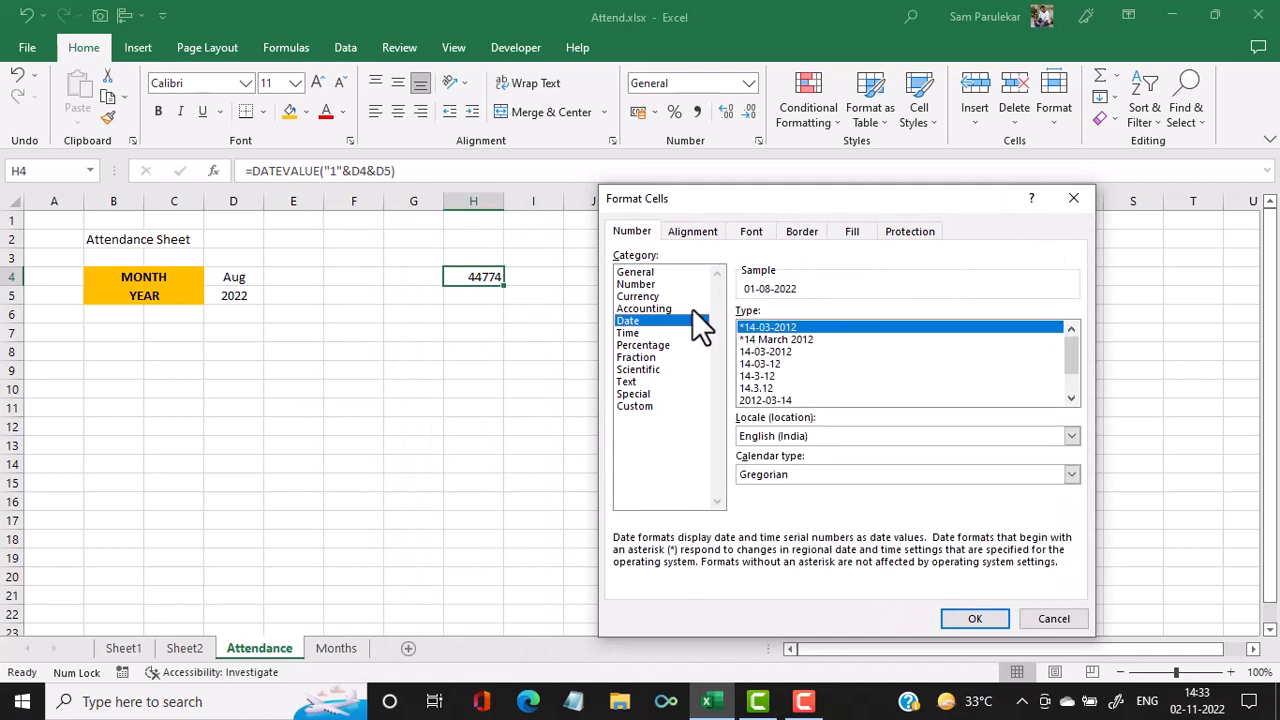
left_click(775, 351)
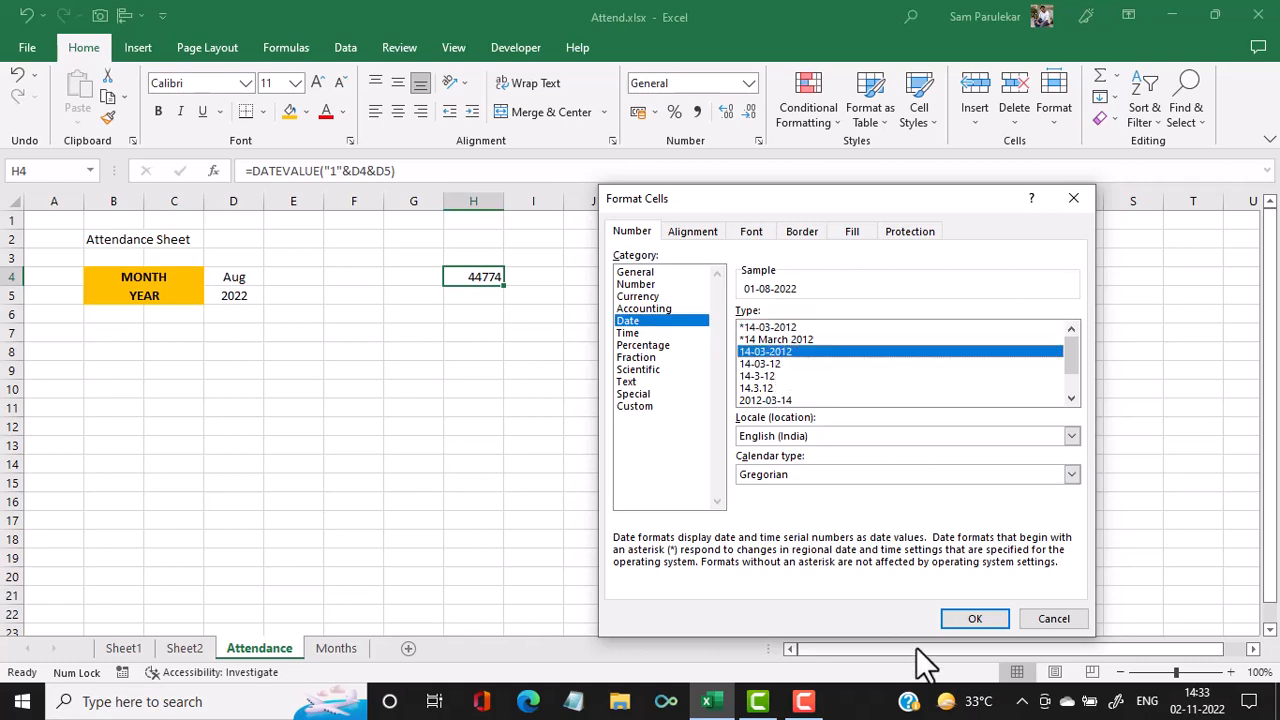
left_click(962, 621)
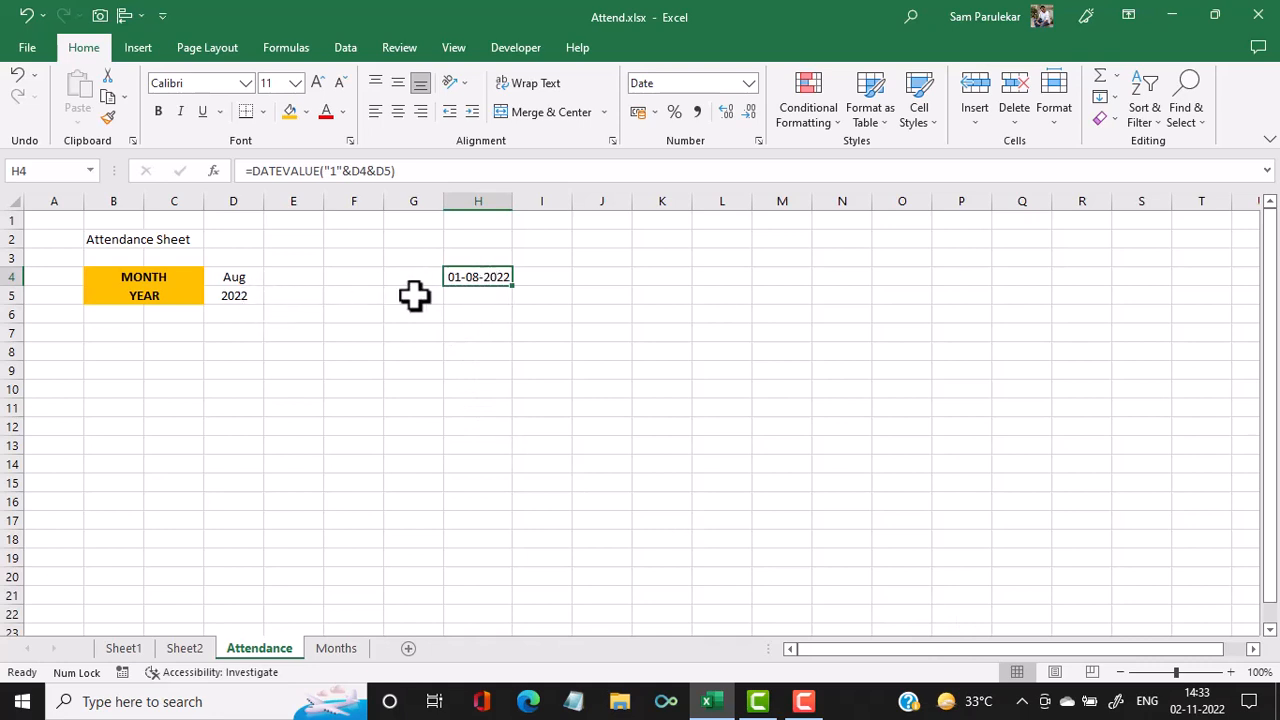
- Apply the custom number format dd mmm to H4 and center its content horizontally
right_click(500, 279)
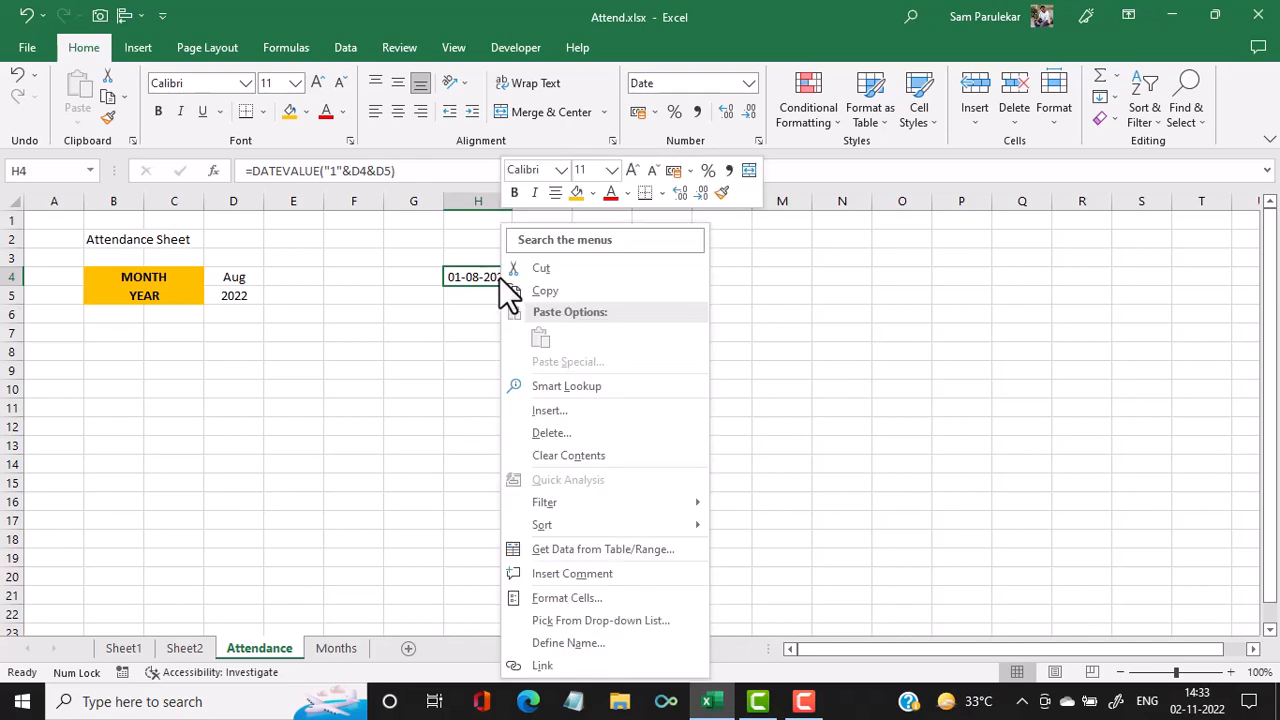
left_click(540, 598)
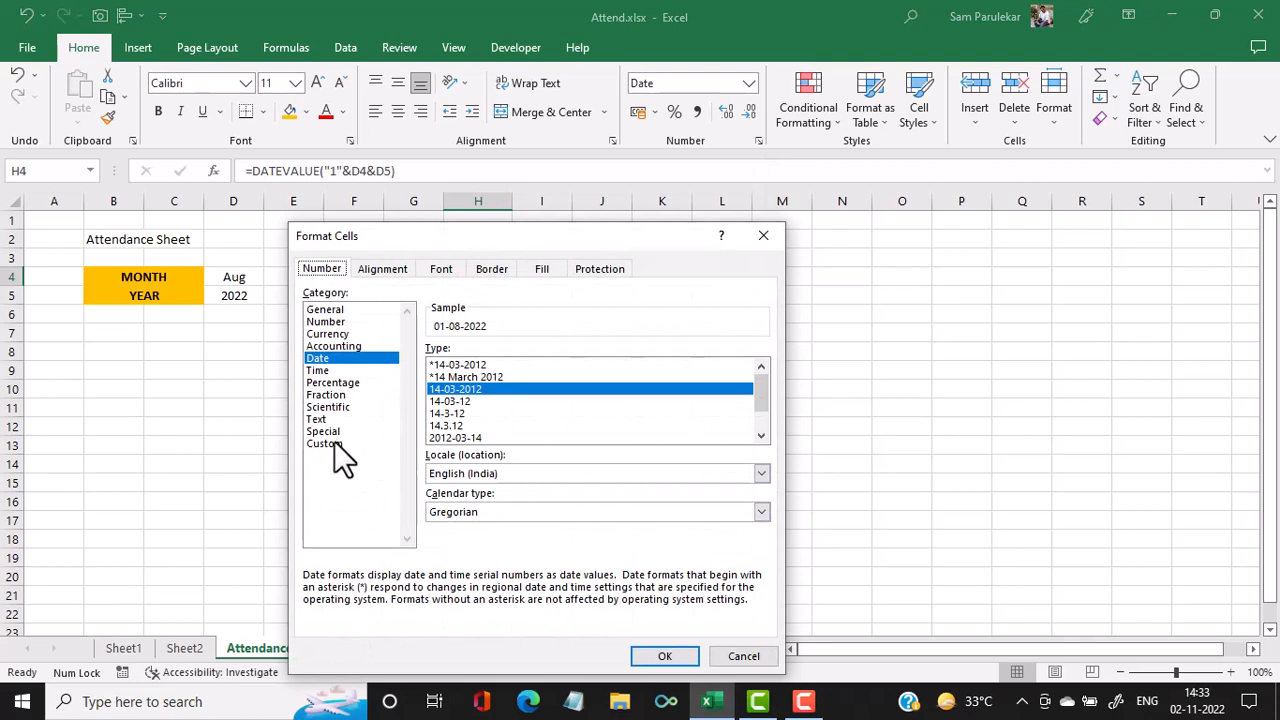
left_click(330, 443)
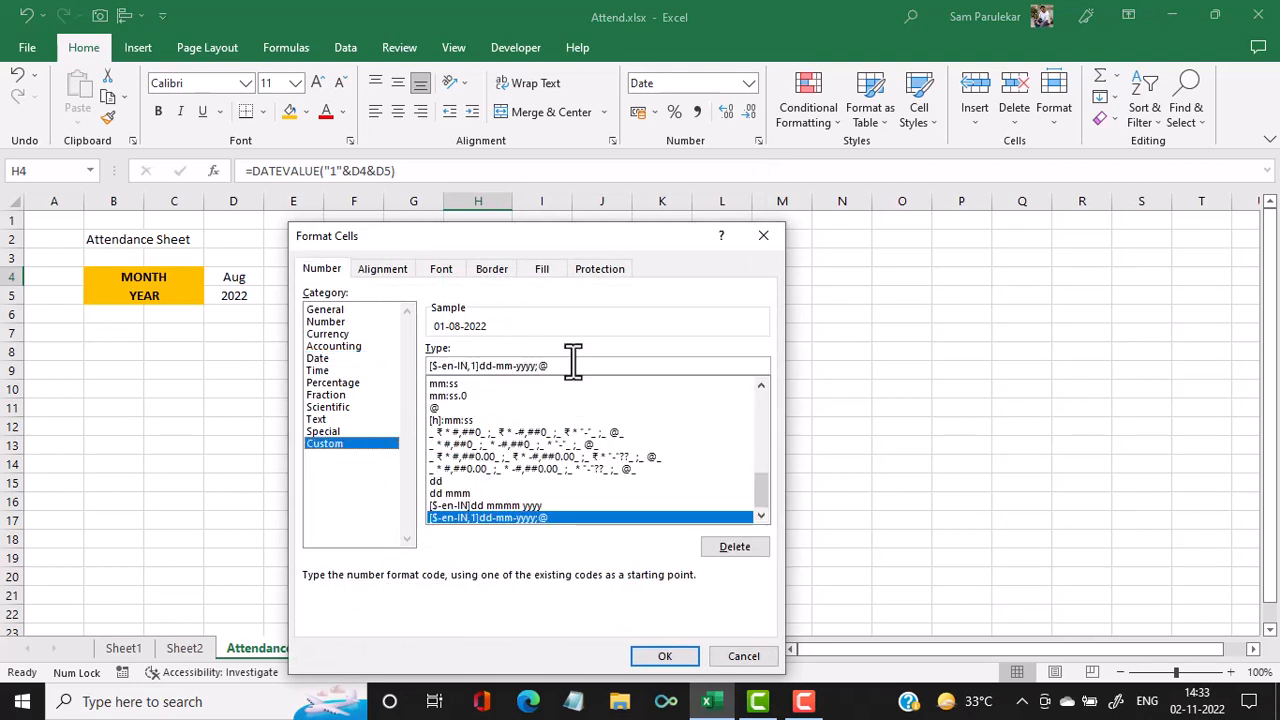
left_click_drag(572, 365, 428, 366)
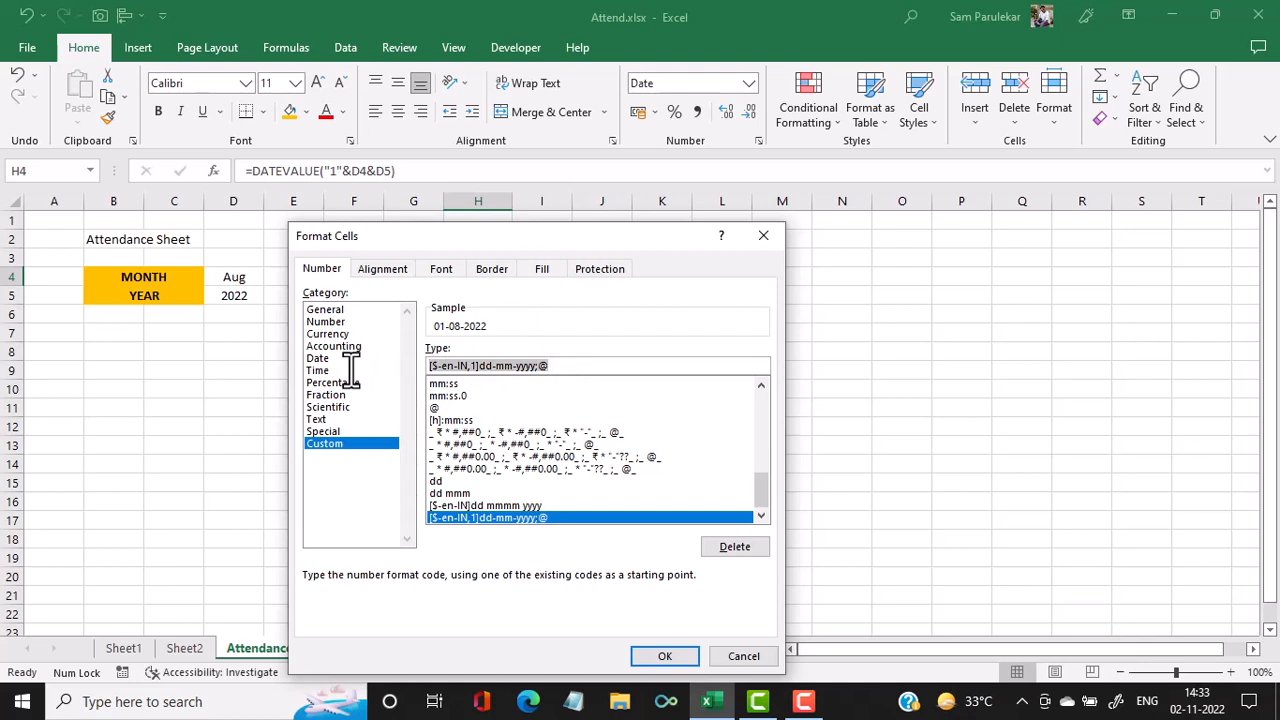
key("BackSpace")
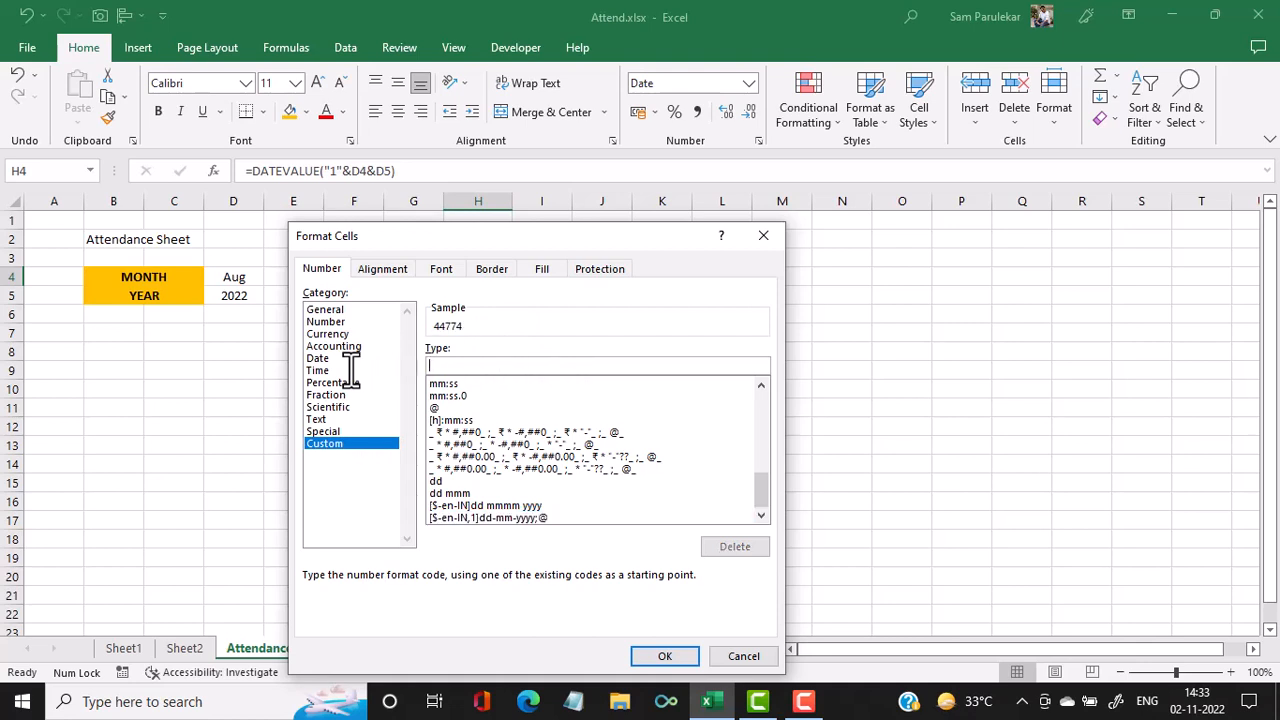
type("dd mmm")
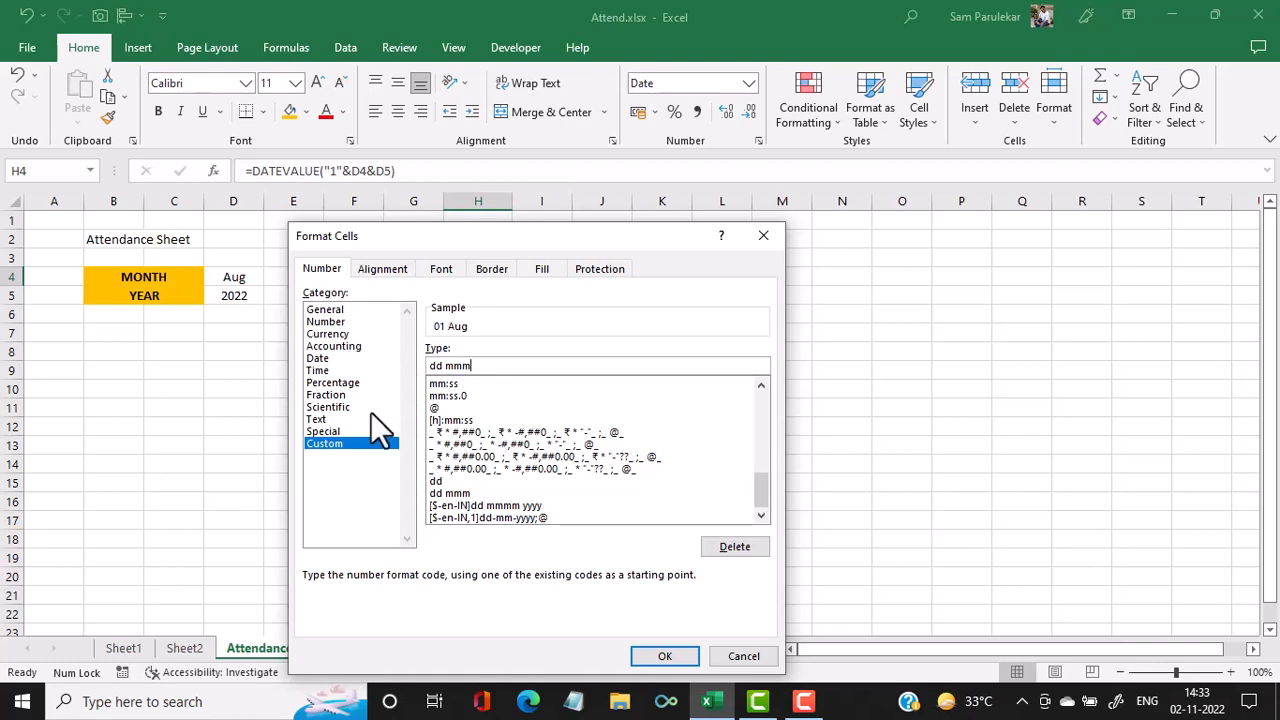
left_click(668, 657)
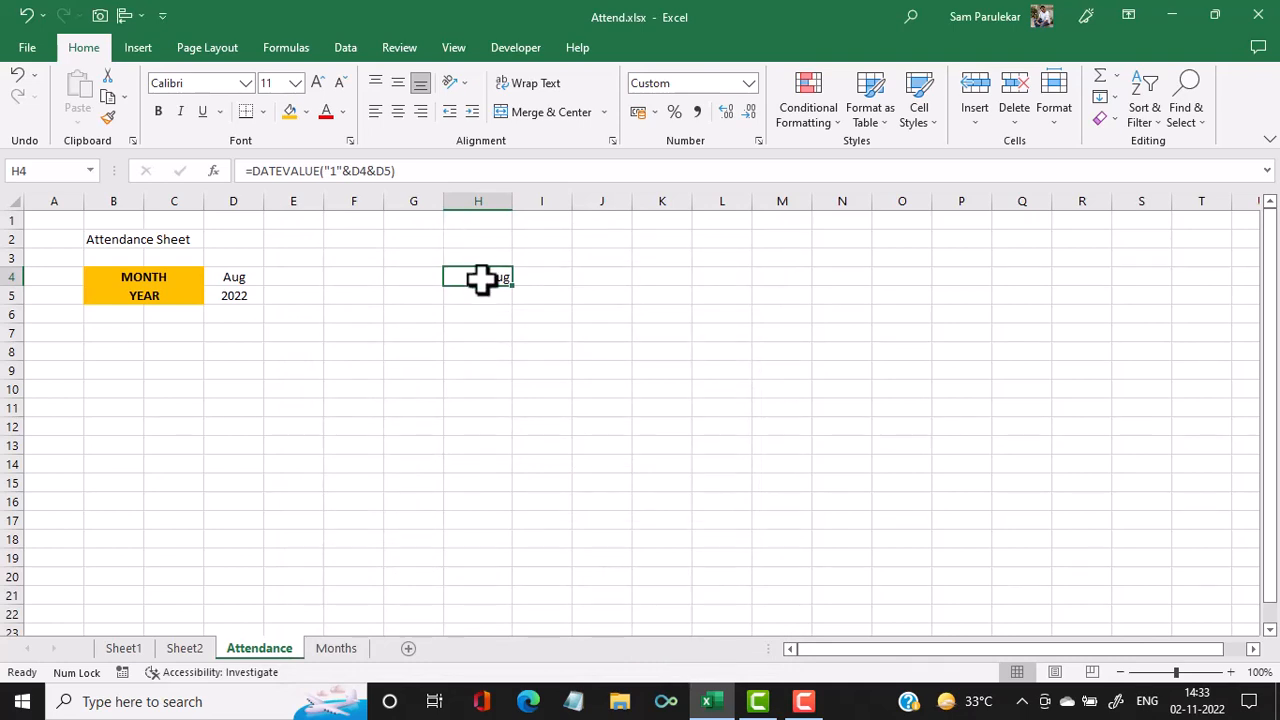
left_click(398, 113)
- Check the start-date layout on Sheet1, then merge and center H4:J4 on the Attendance worksheet
left_click(133, 650)
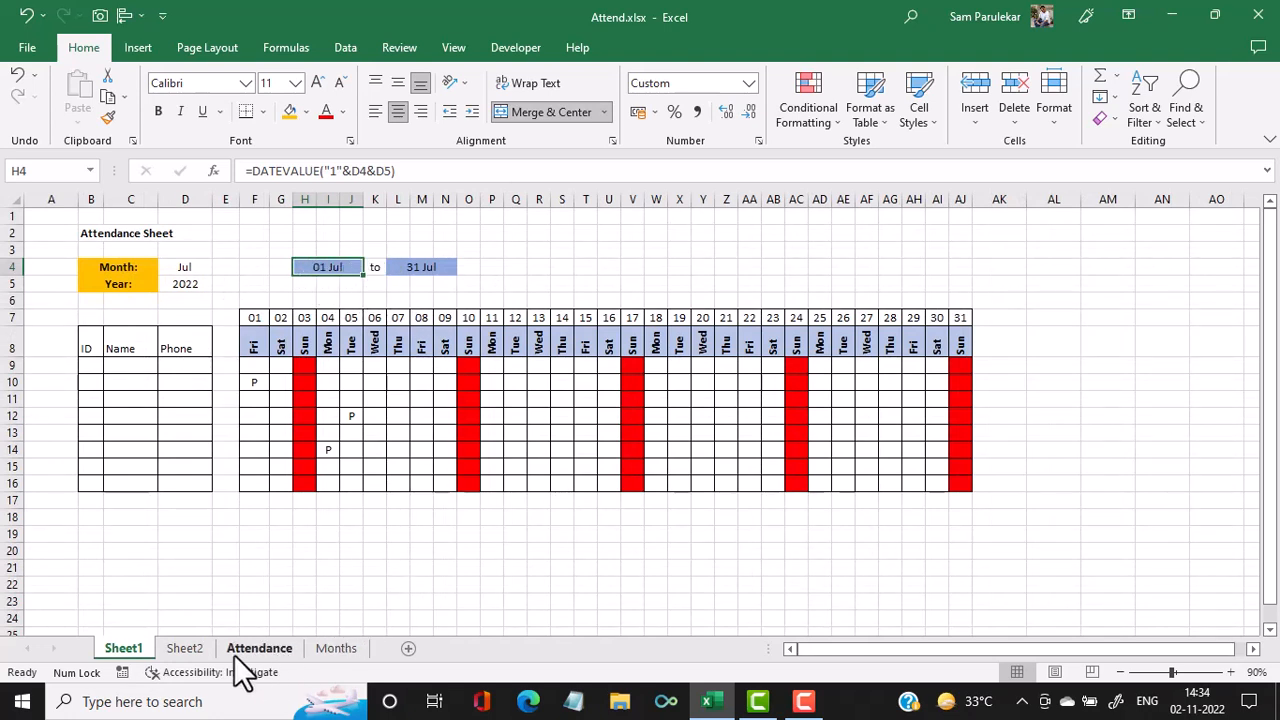
left_click(280, 648)
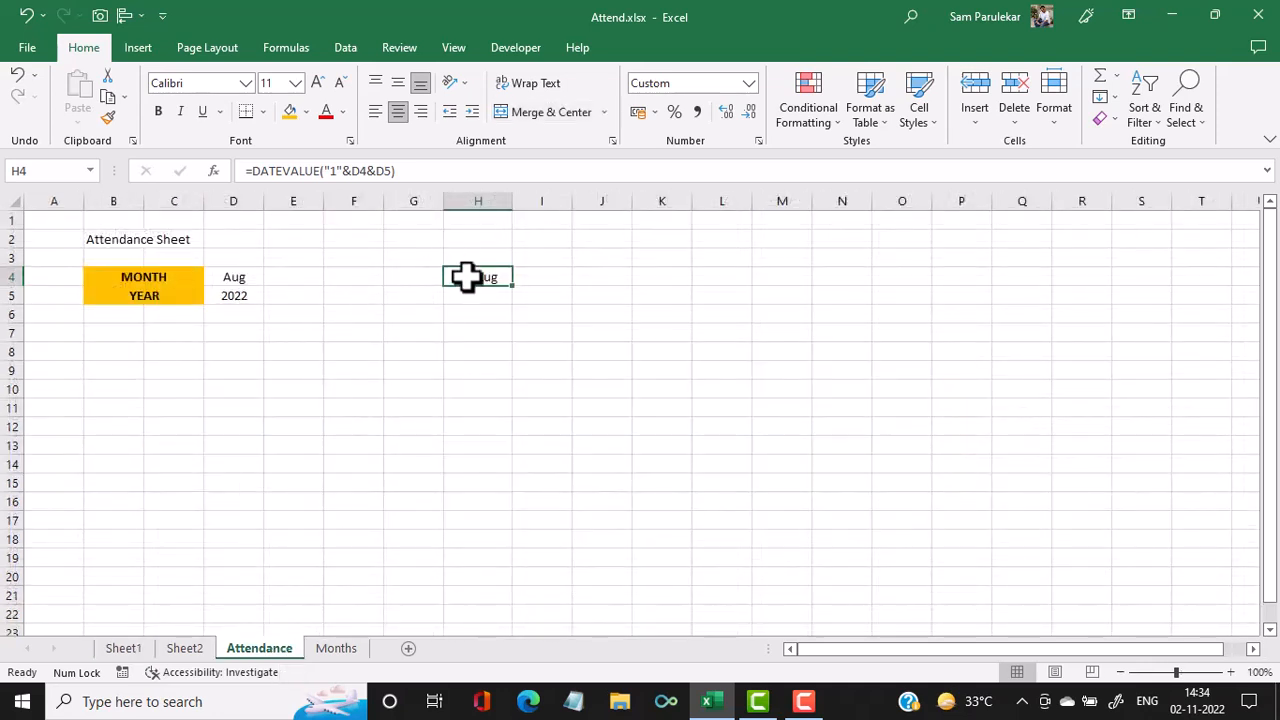
left_click_drag(466, 277, 591, 274)
left_click(552, 115)
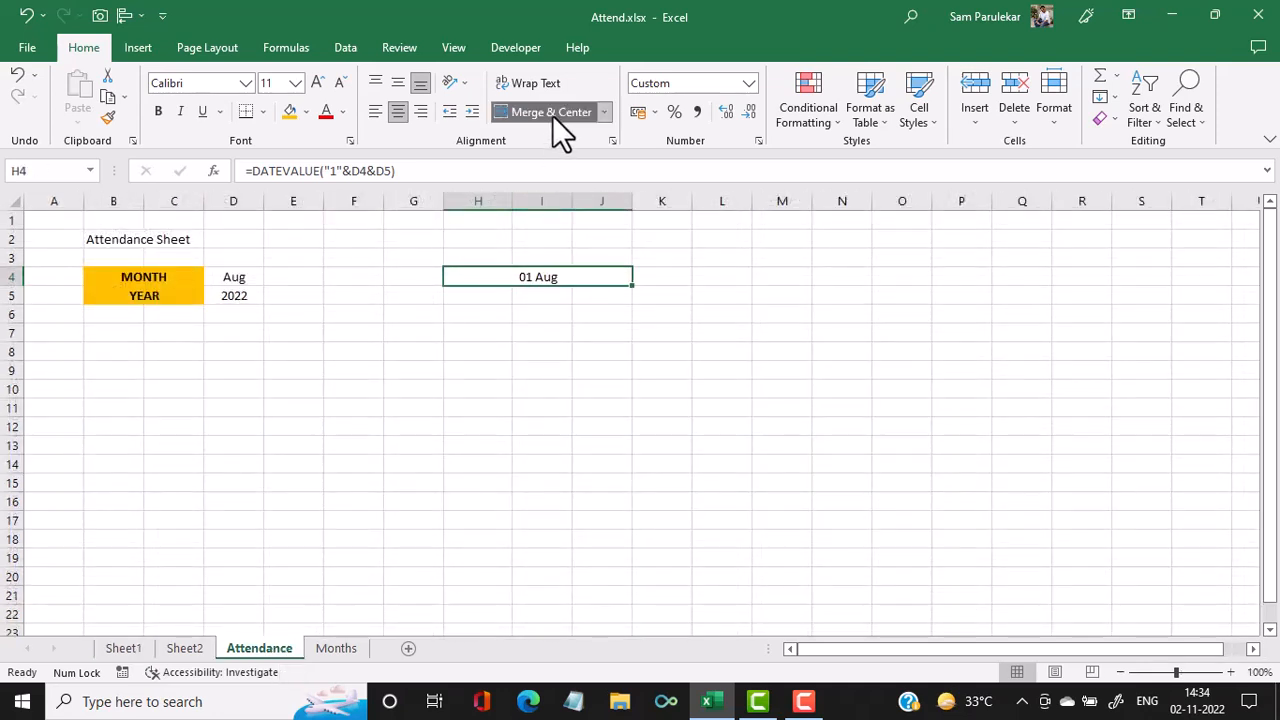
- Narrow columns E through T of the Attendance worksheet to one uniform small width
left_click(305, 201)
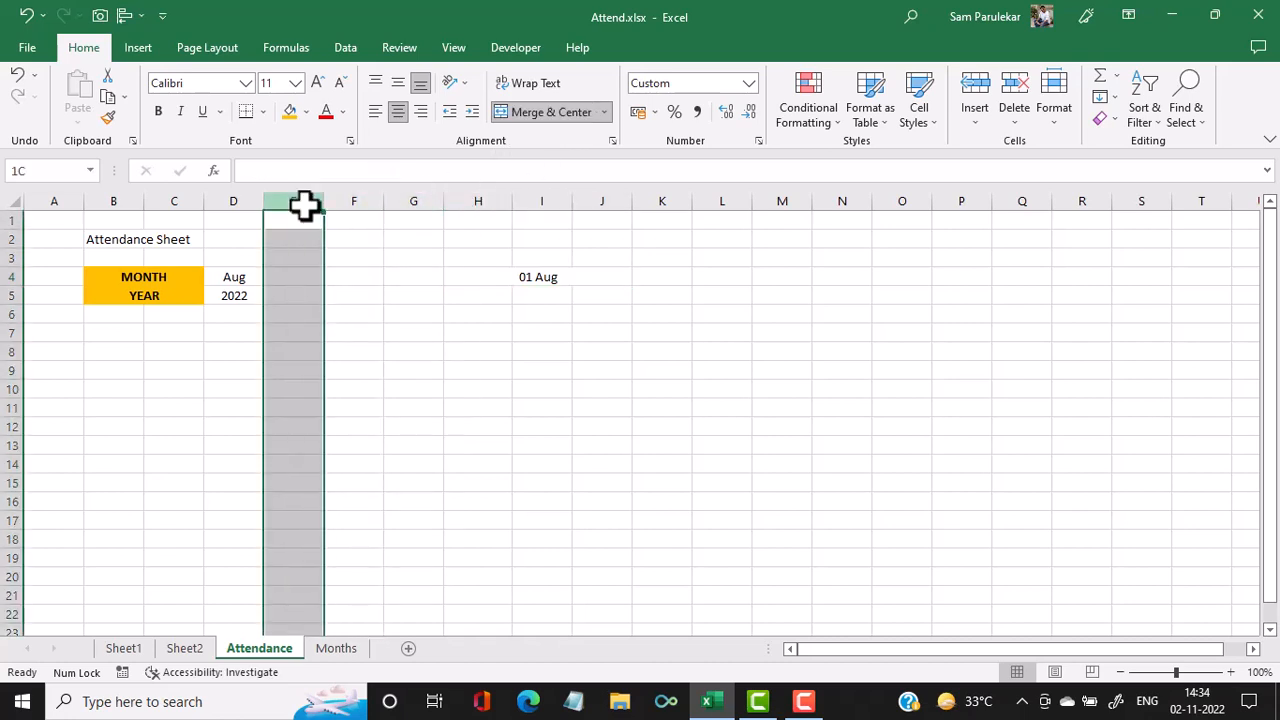
left_click_drag(305, 204, 1183, 200)
left_click_drag(320, 201, 280, 206)
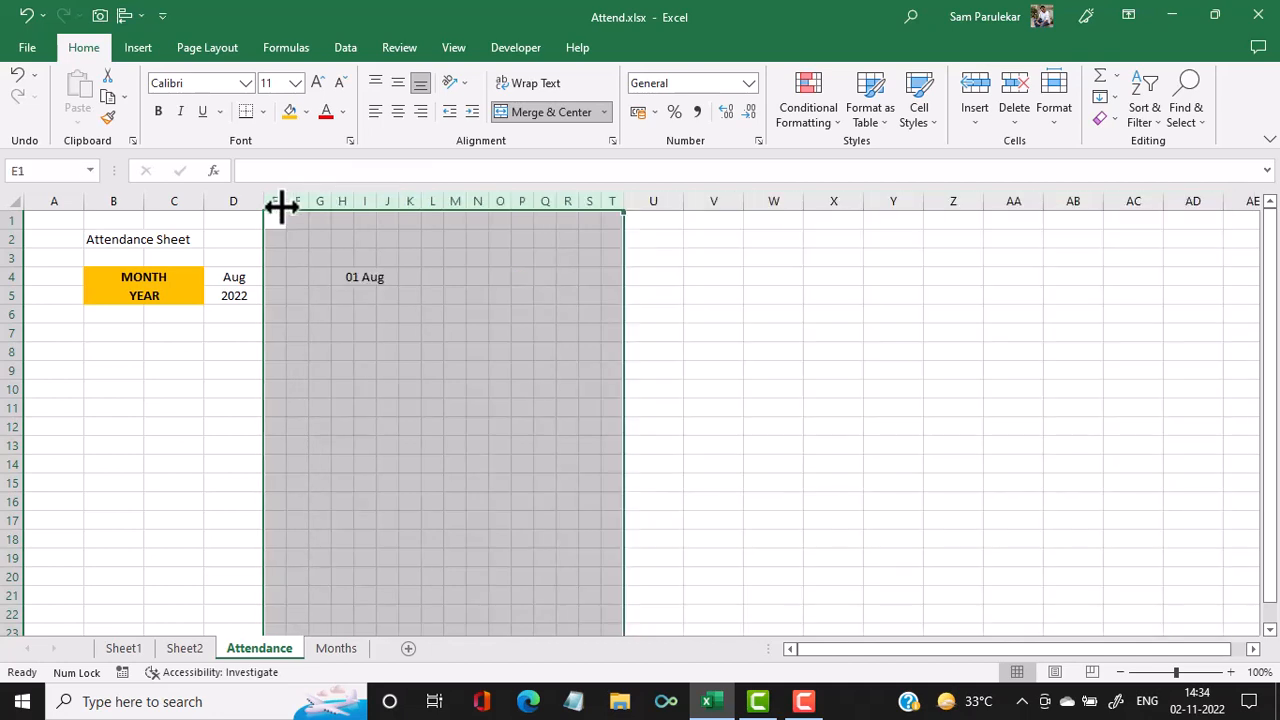
- Check the date-range separator and end-date formula on Sheet1, then enter TO in K4 of the Attendance worksheet
left_click(371, 280)
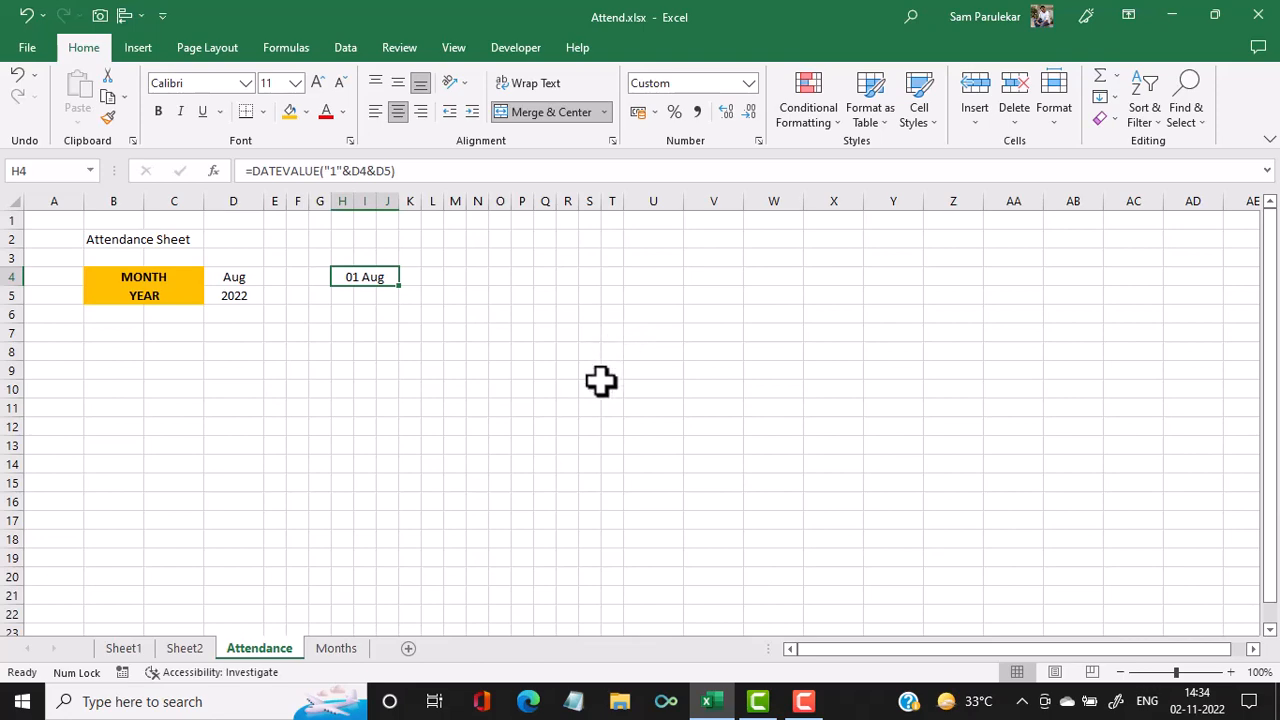
left_click(124, 649)
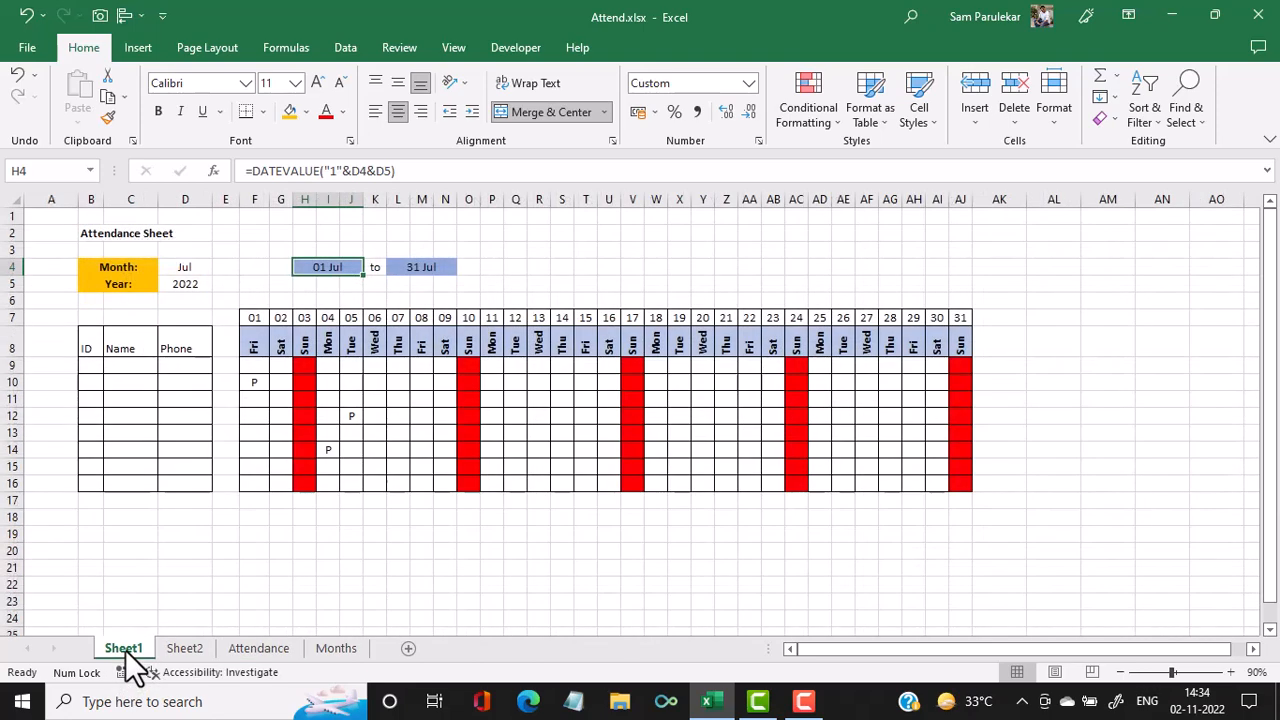
left_click(377, 268)
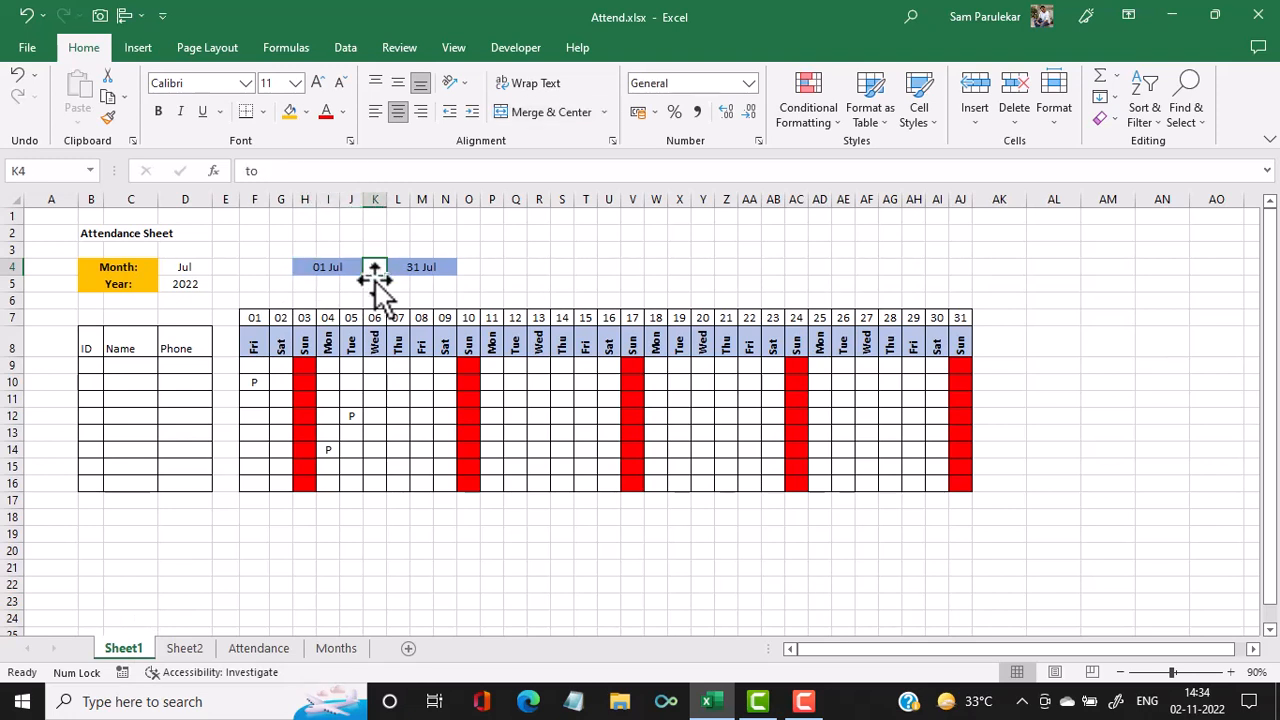
left_click(424, 266)
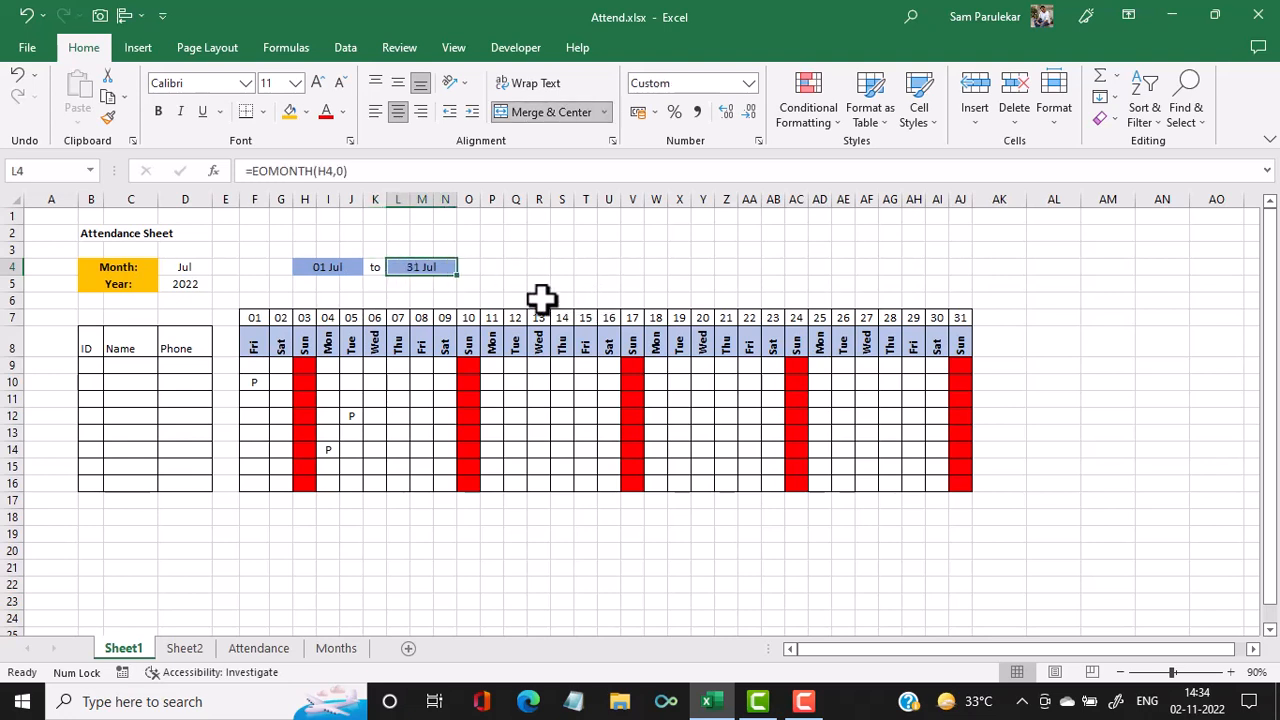
left_click(282, 656)
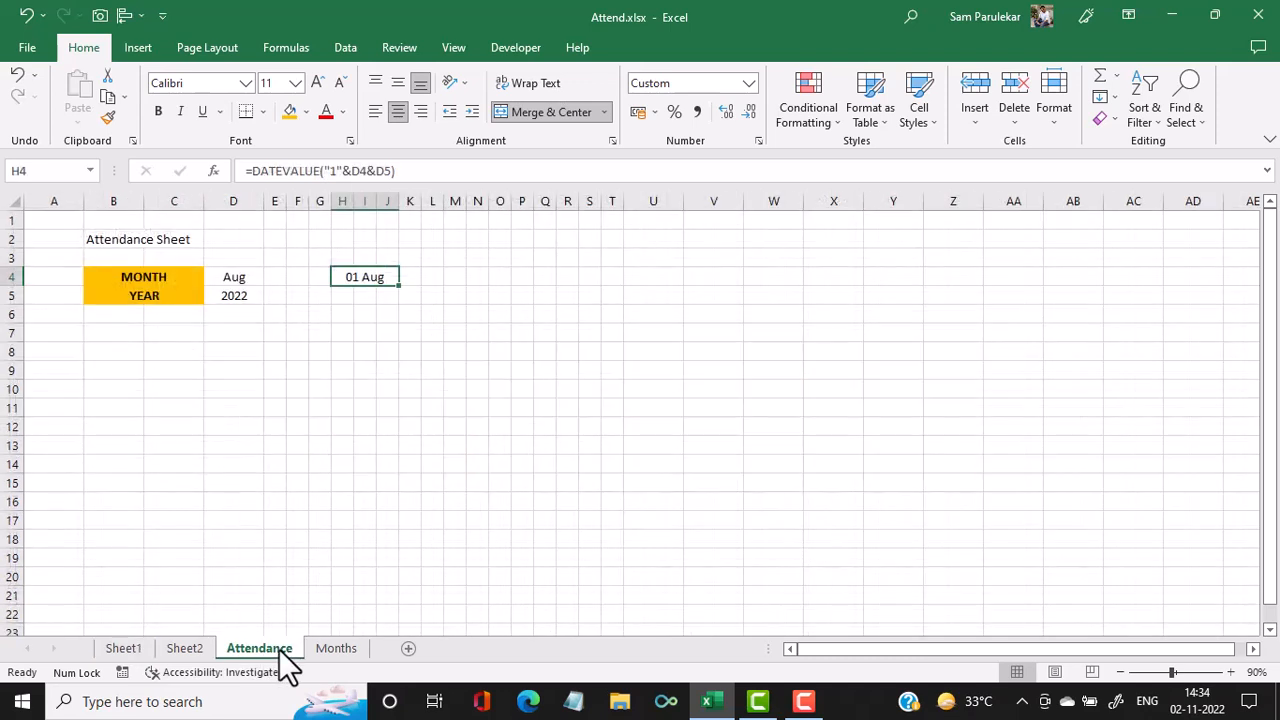
left_click(410, 276)
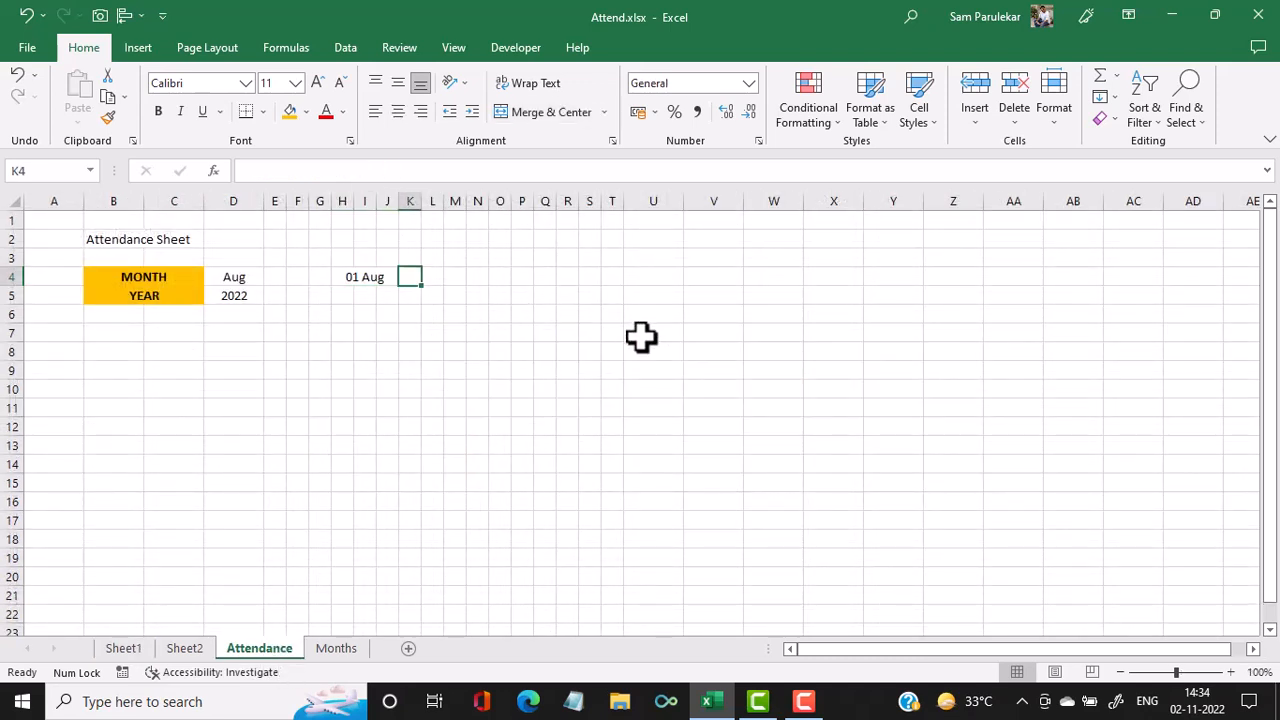
key("Caps_Lock")
type("TO")
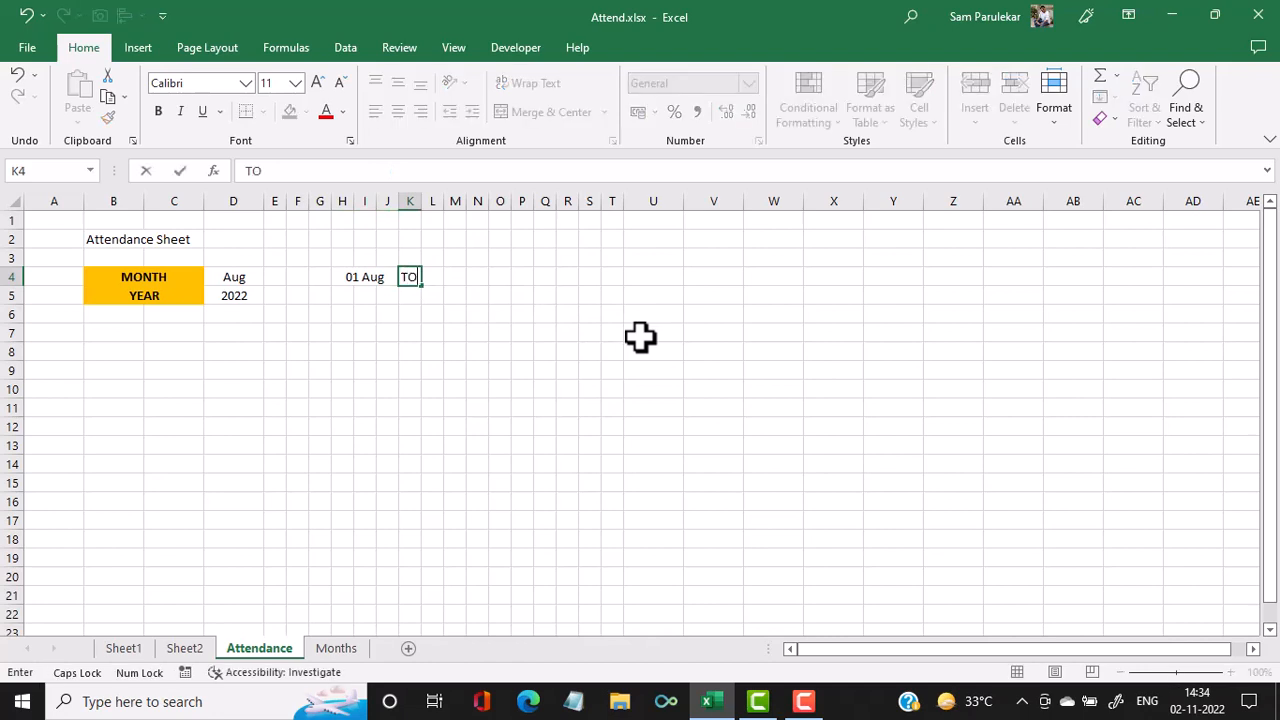
key("Tab")
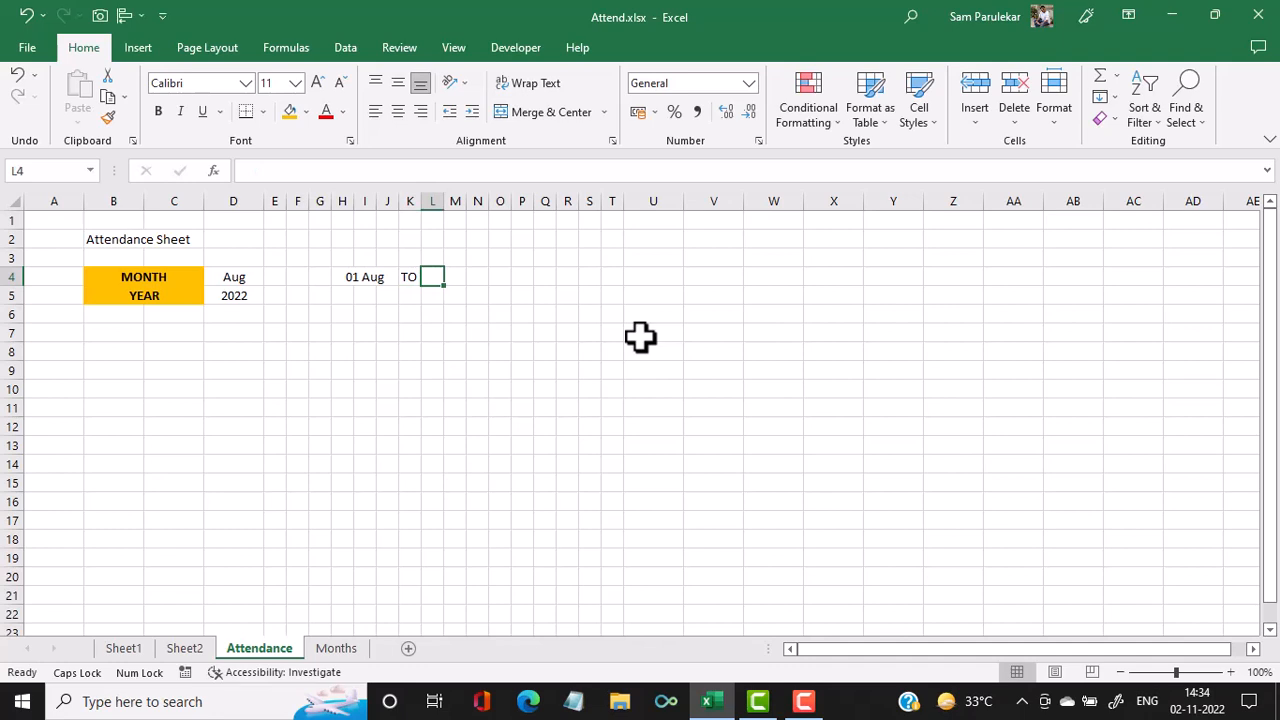
- Enter the end-date formula =EOMONTH(H4,0) in L4 and autofit the width of column L
type("=EO")
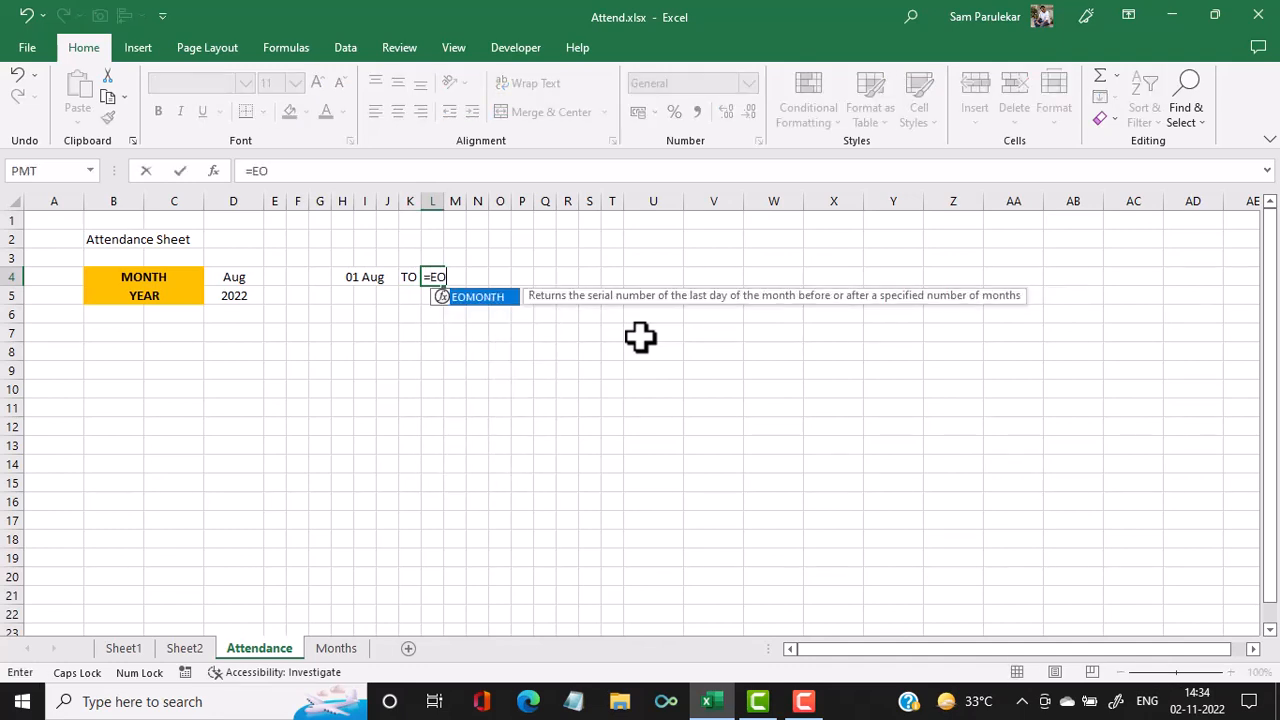
type("MONTH(")
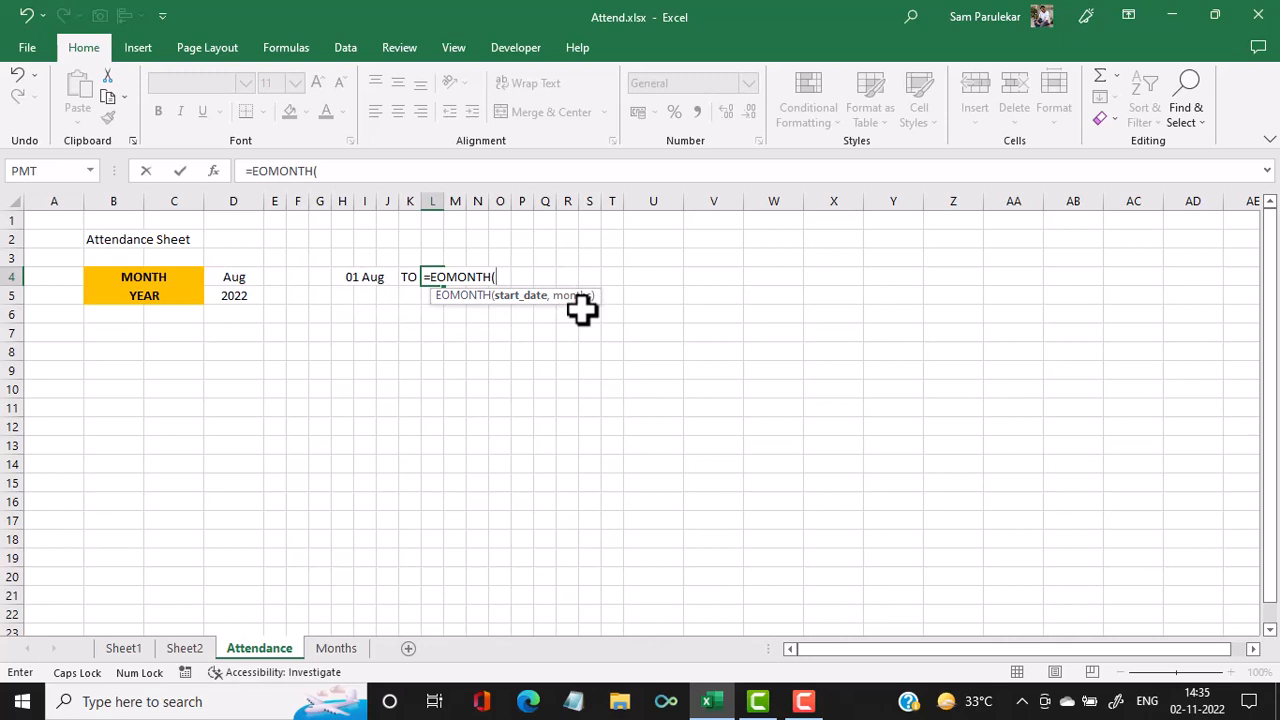
left_click(364, 279)
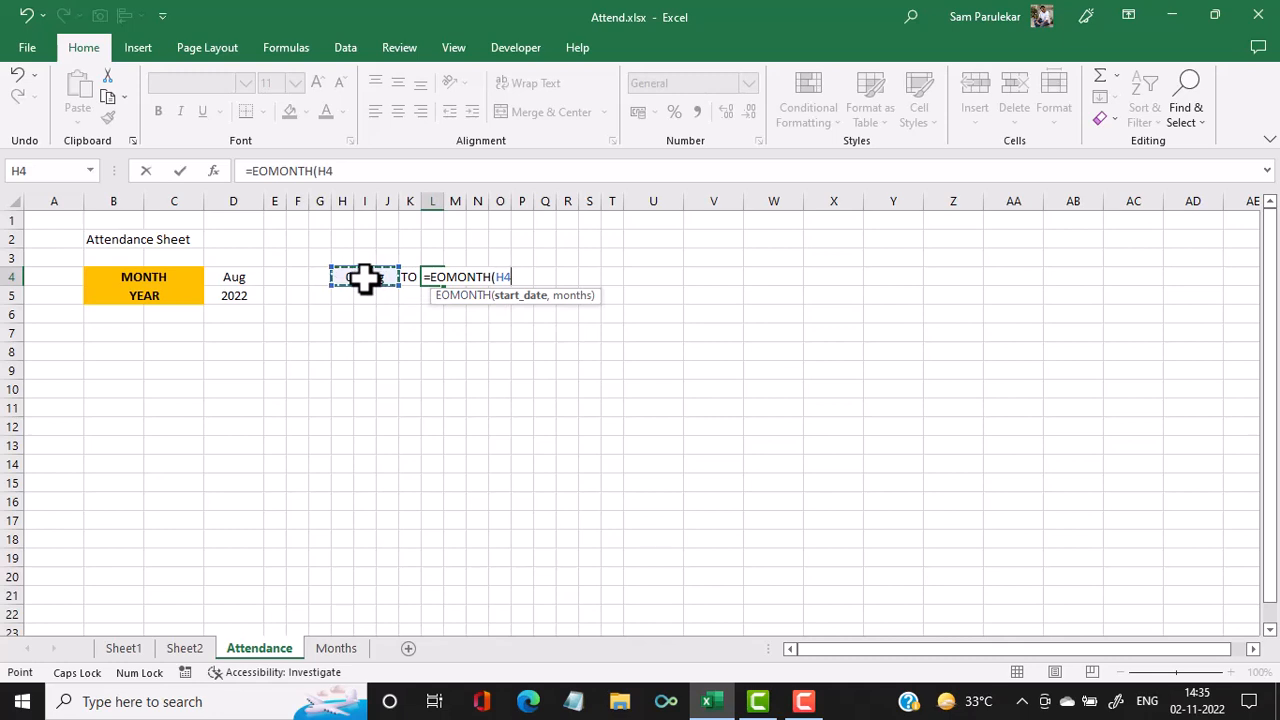
type(",")
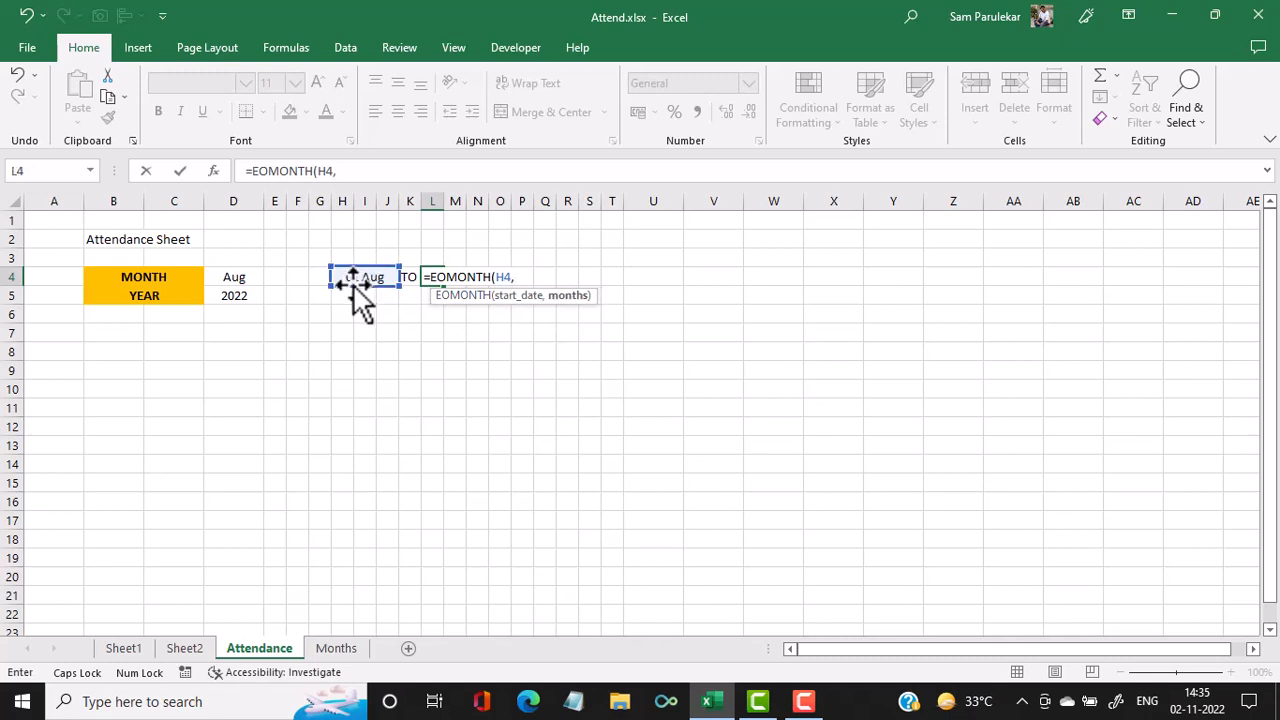
type("0)")
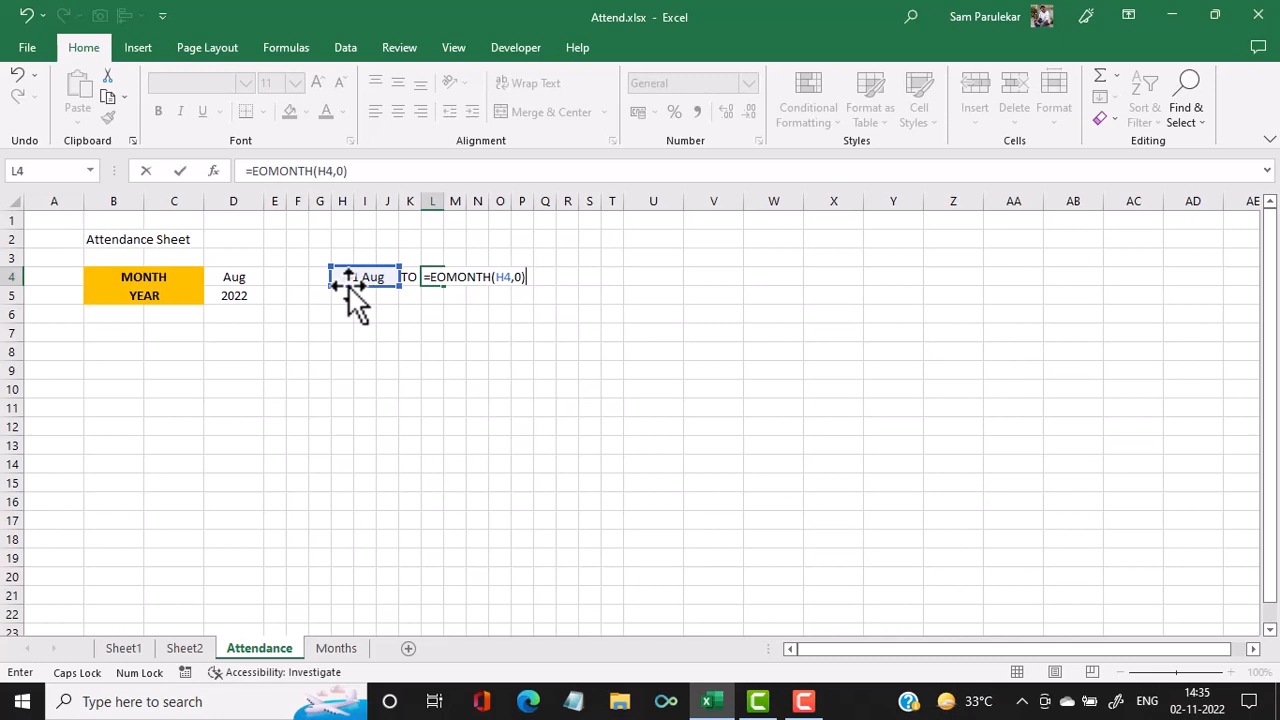
key("Return")
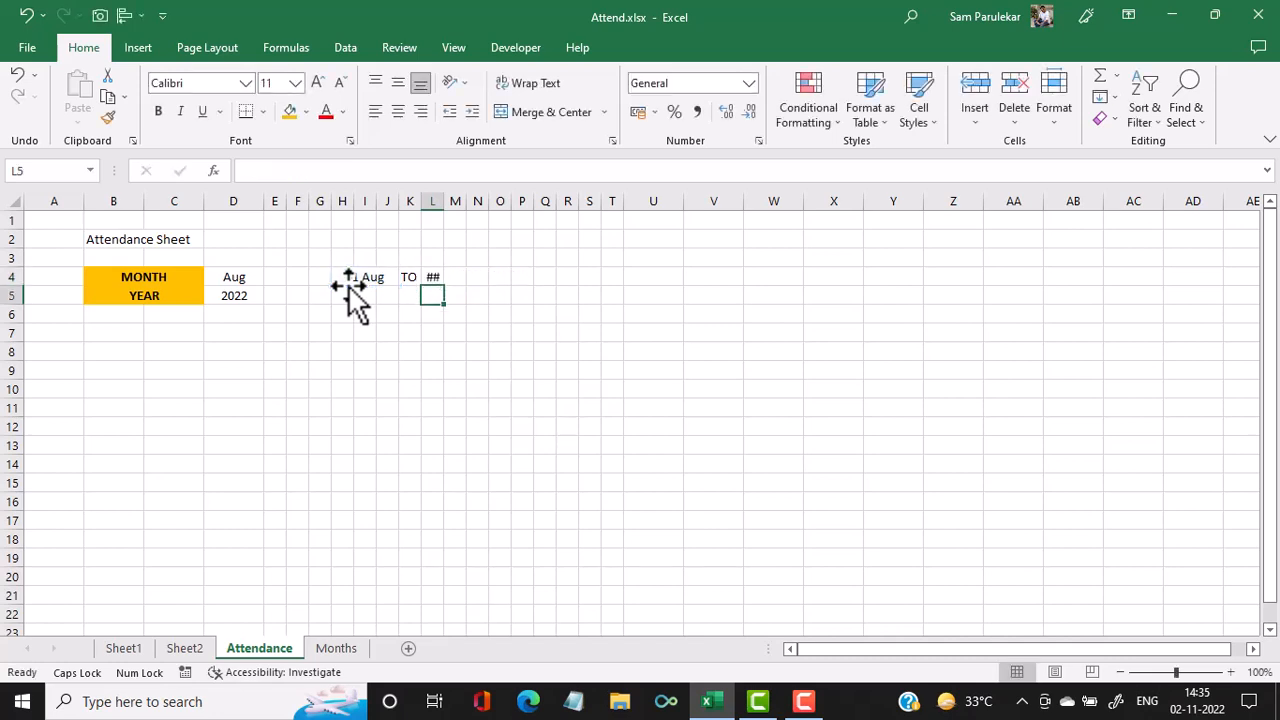
double_click(441, 200)
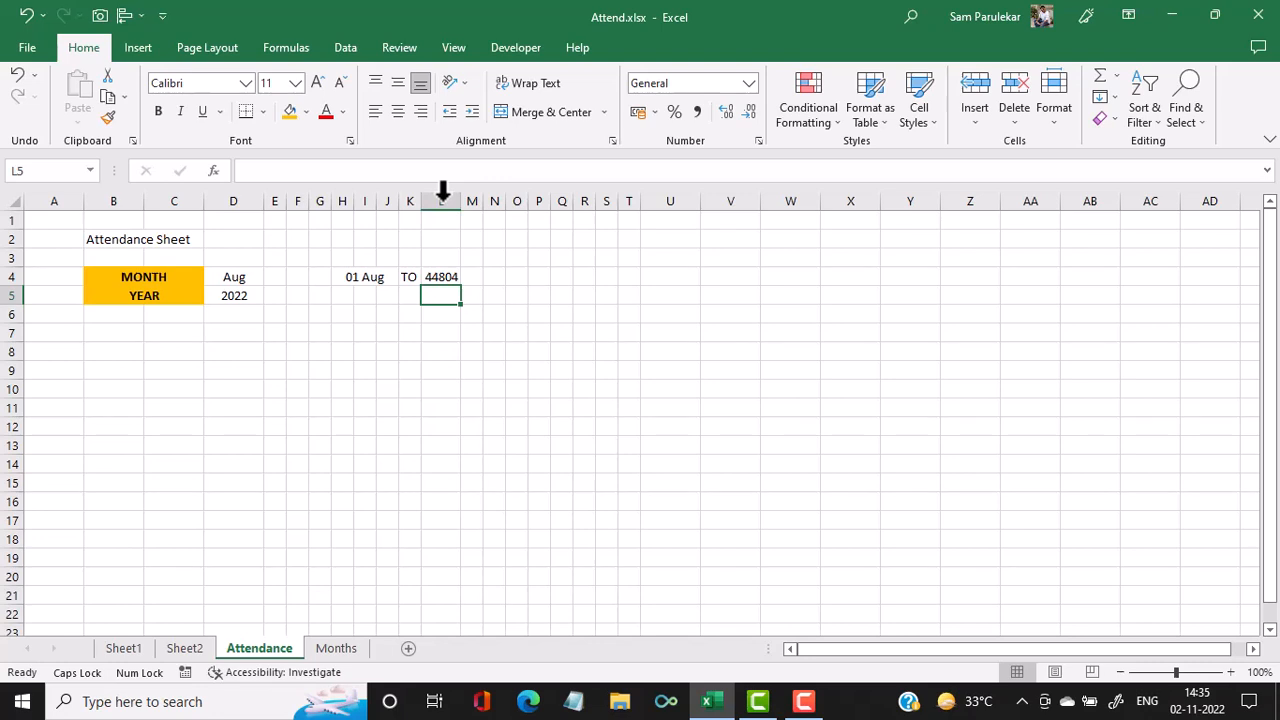
- Copy the formatting of the start date in H4 onto the end date in L4 with Format Painter
left_click(443, 278)
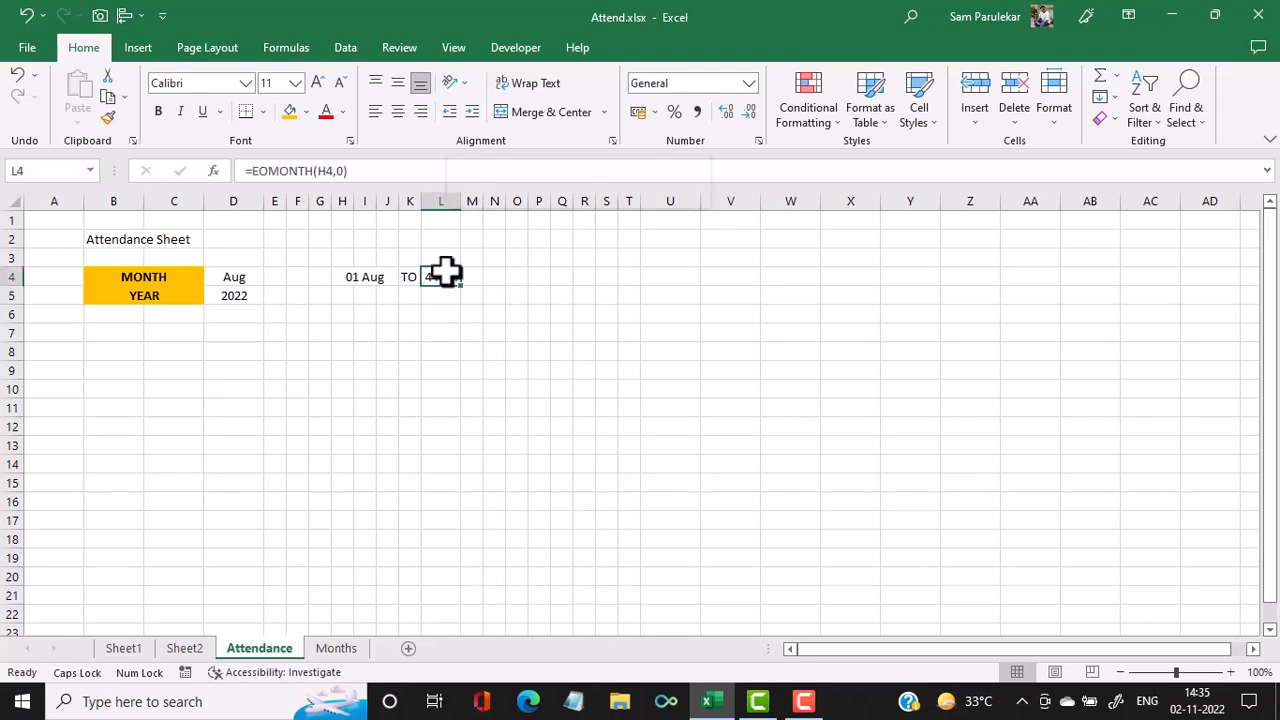
right_click(449, 277)
left_click(364, 277)
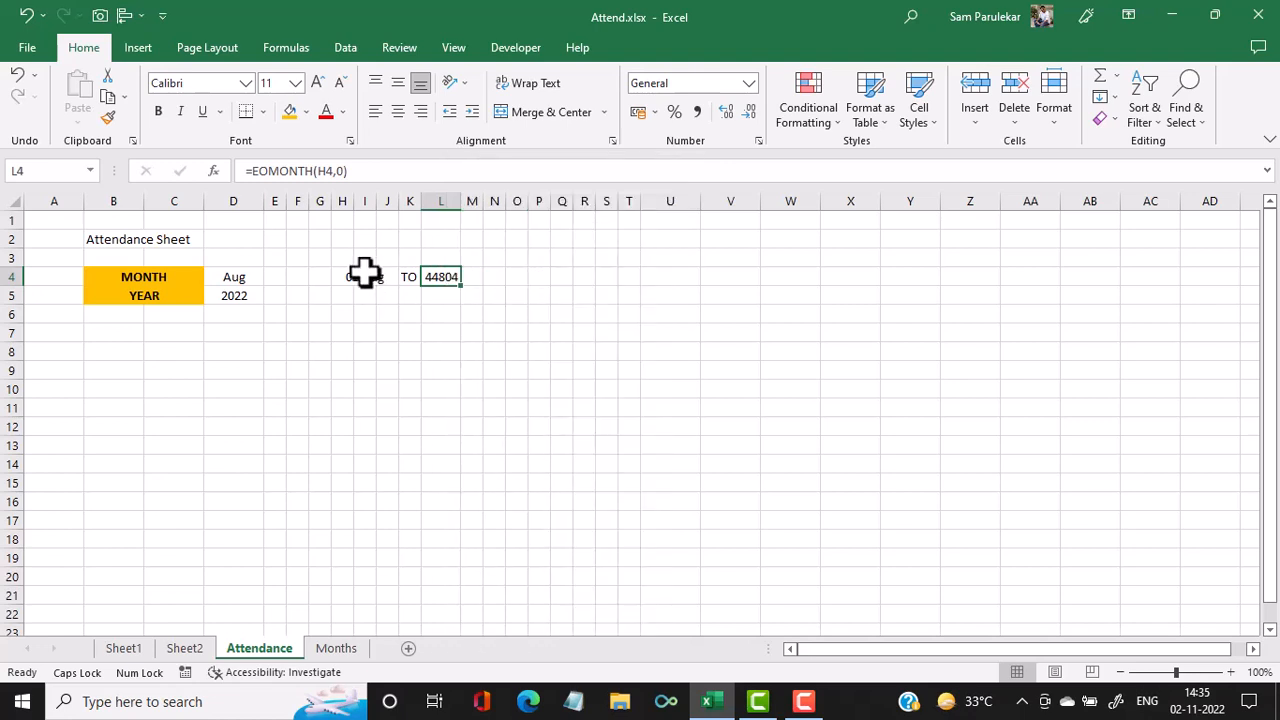
left_click(362, 276)
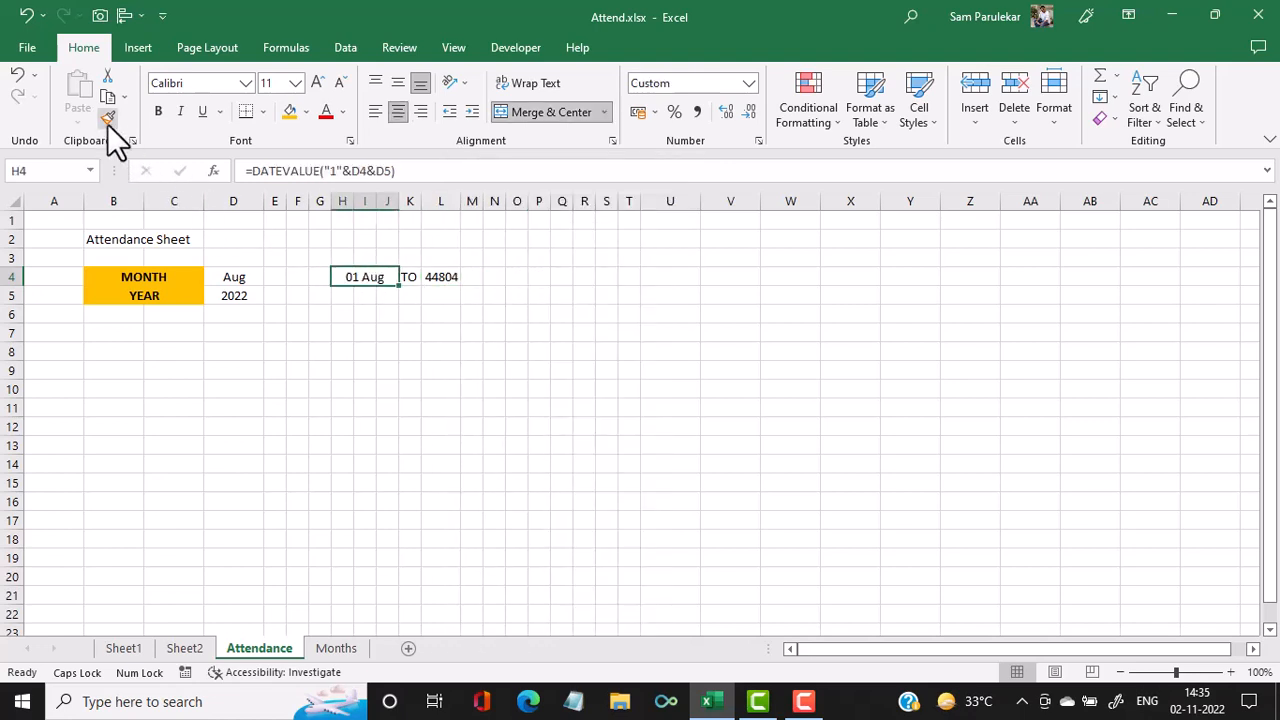
left_click(108, 119)
left_click(439, 277)
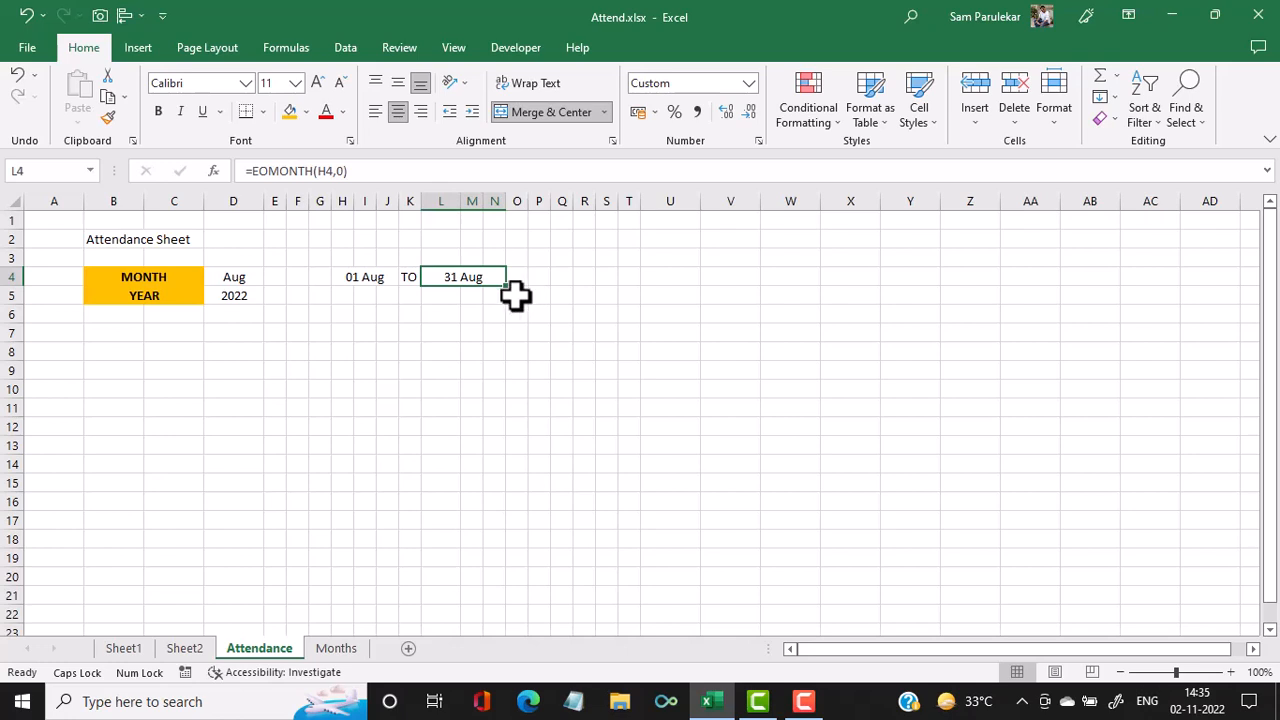
- Set the month in D4 to Feb and check the start and end dates in H4 and L4
left_click(241, 278)
left_click(271, 278)
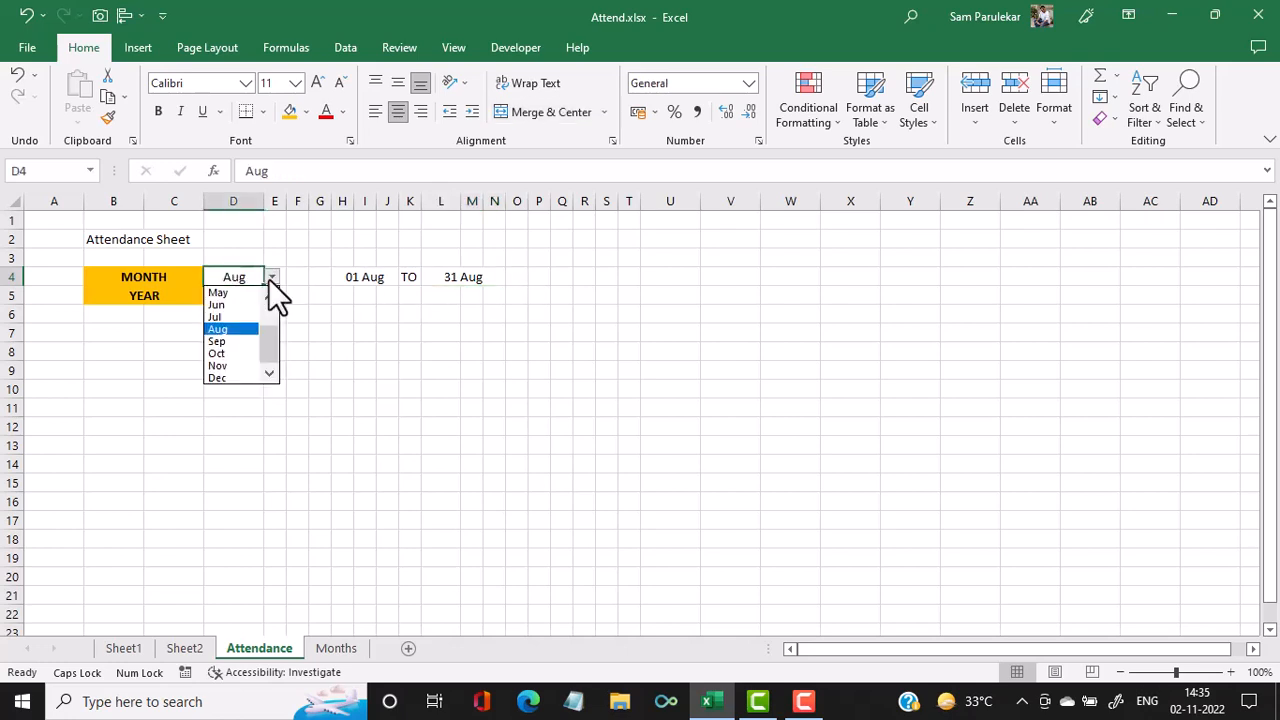
left_click_drag(266, 337, 266, 289)
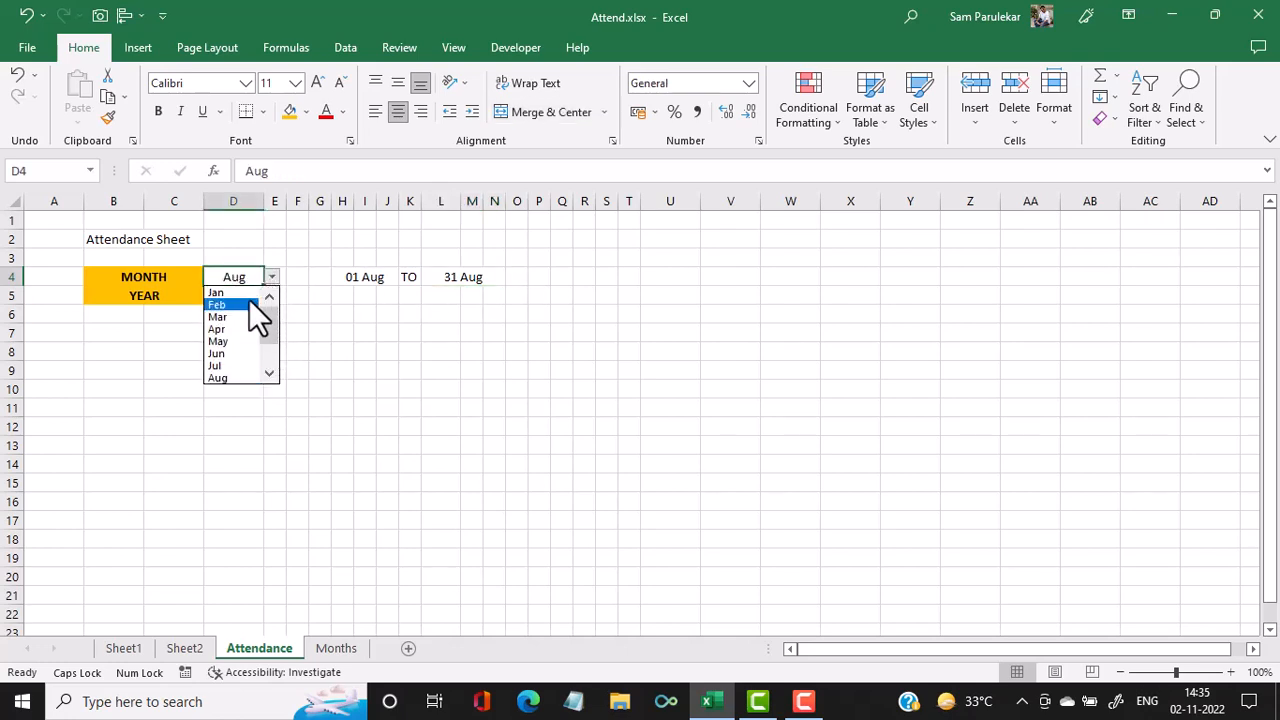
left_click(230, 304)
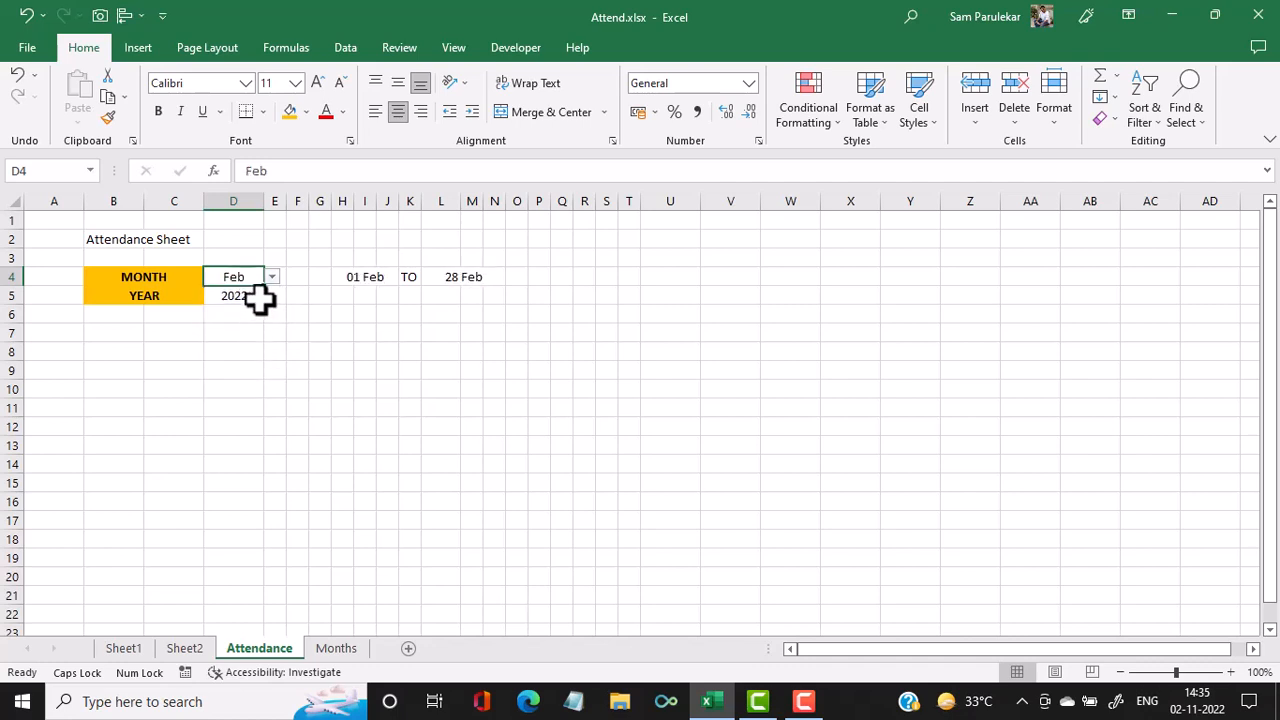
left_click(364, 283)
left_click(463, 276)
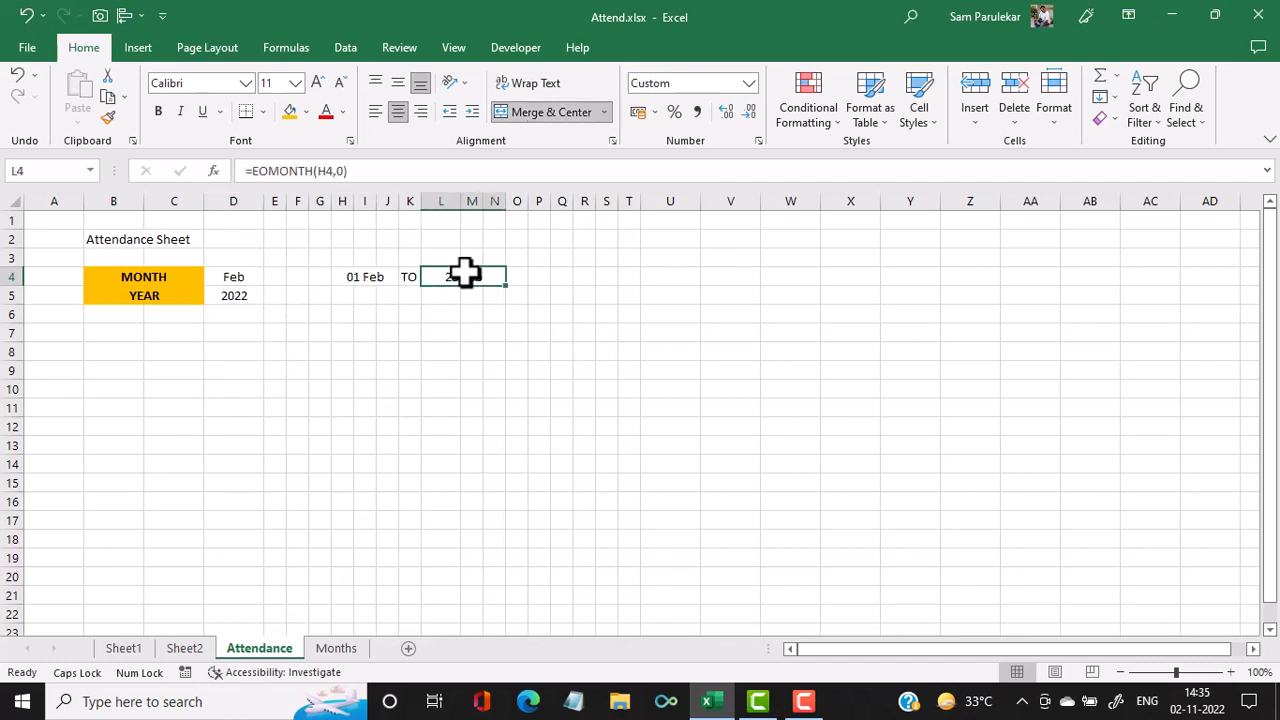
- Fill the start-date cell H4 and the end-date cell L4 with the standard Light Blue color
left_click(368, 277)
left_click(305, 113)
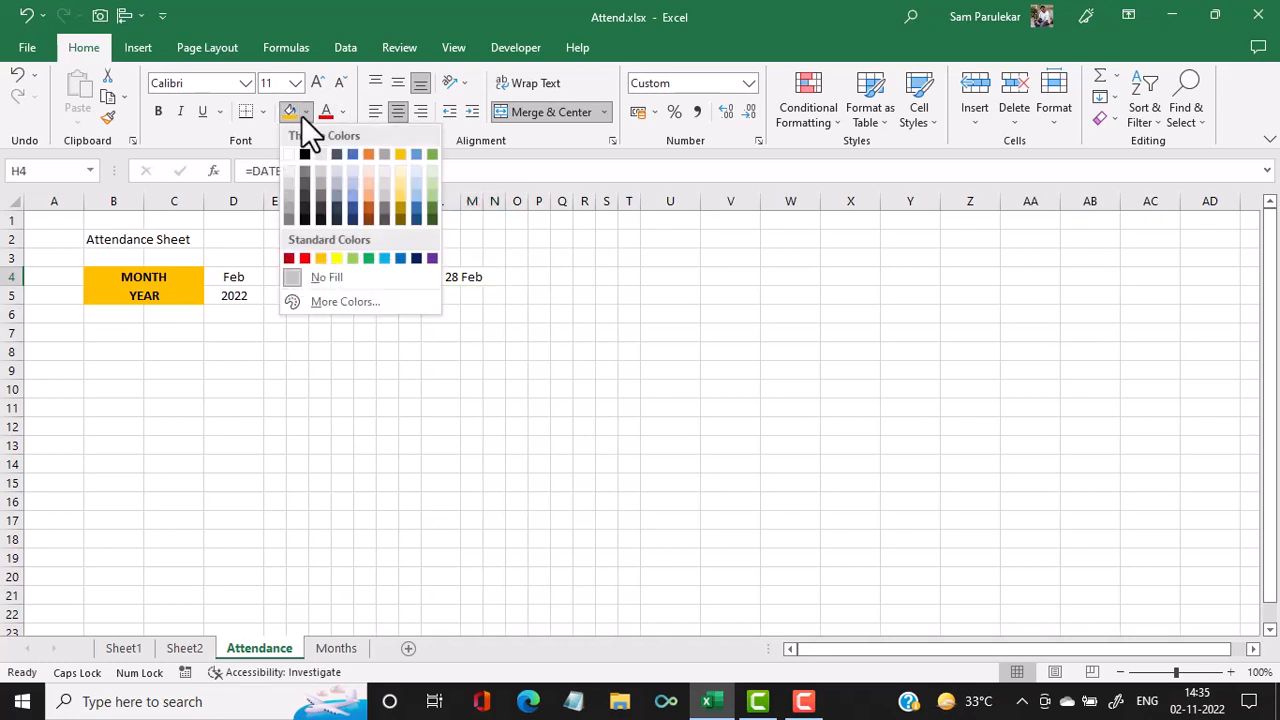
left_click(384, 258)
left_click(463, 275)
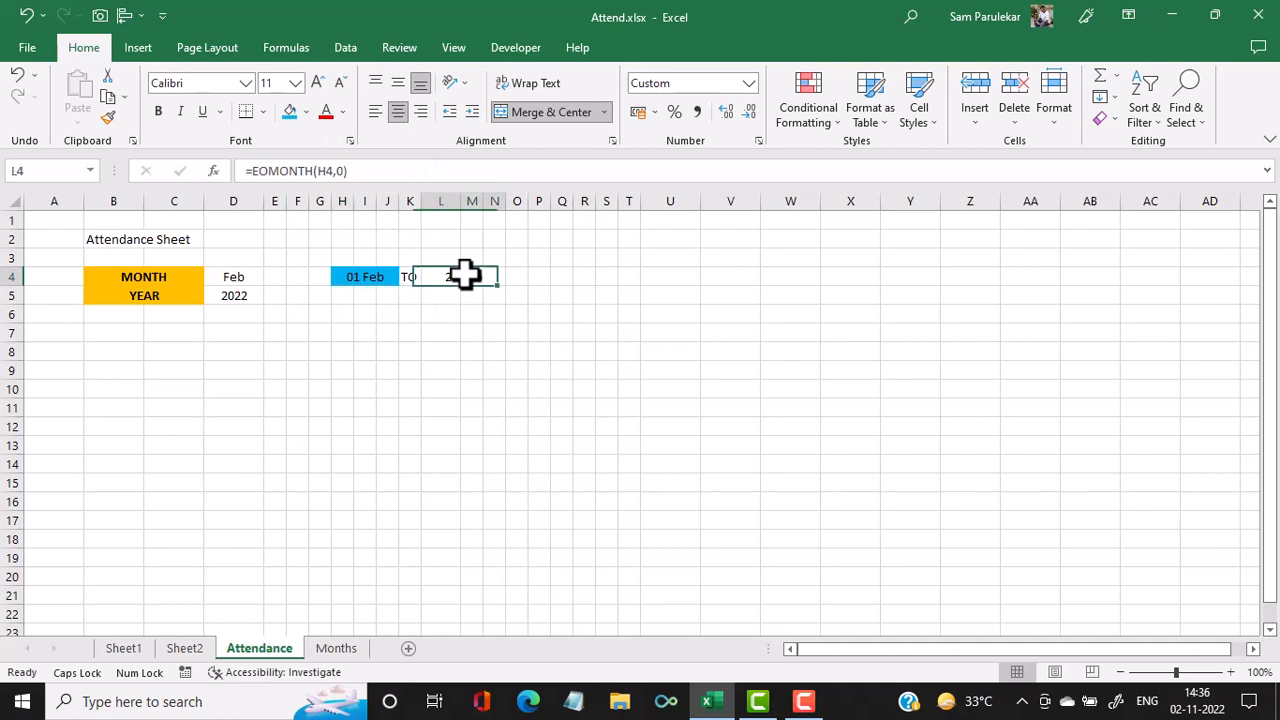
left_click(291, 113)
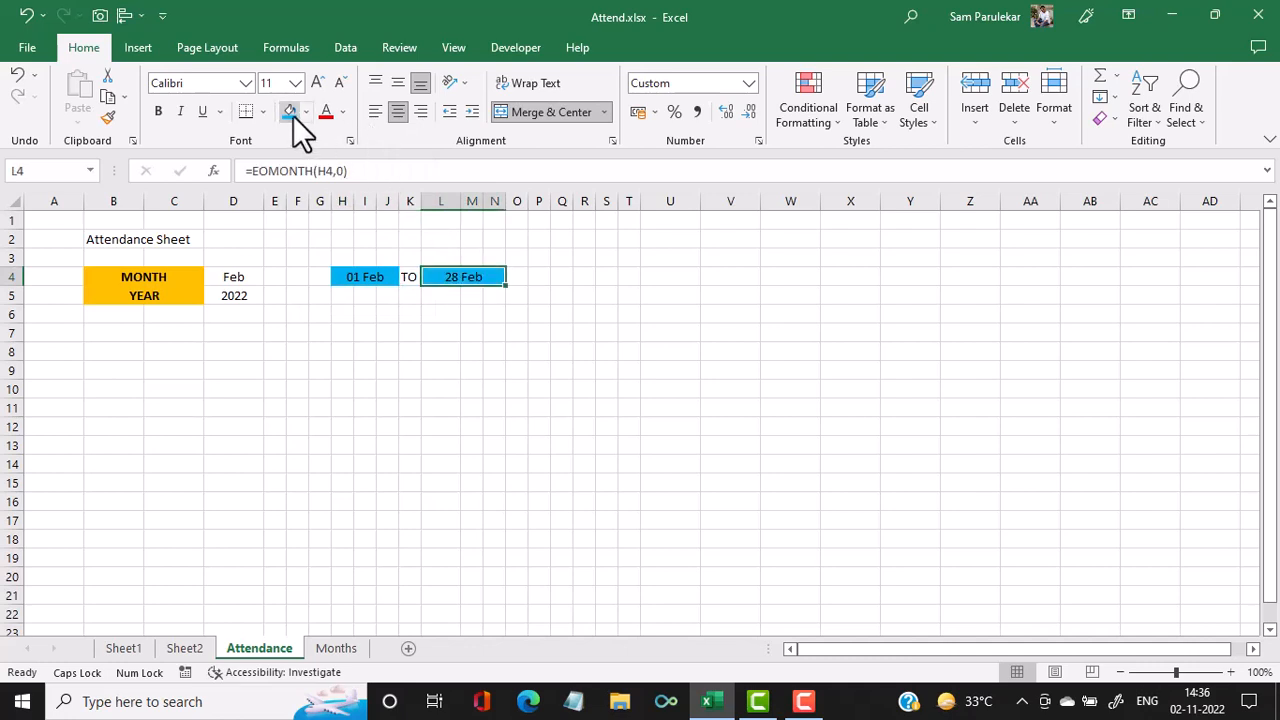
- Make the text of the end date in L4 and the start date in H4 white and bold
left_click(343, 113)
left_click(327, 175)
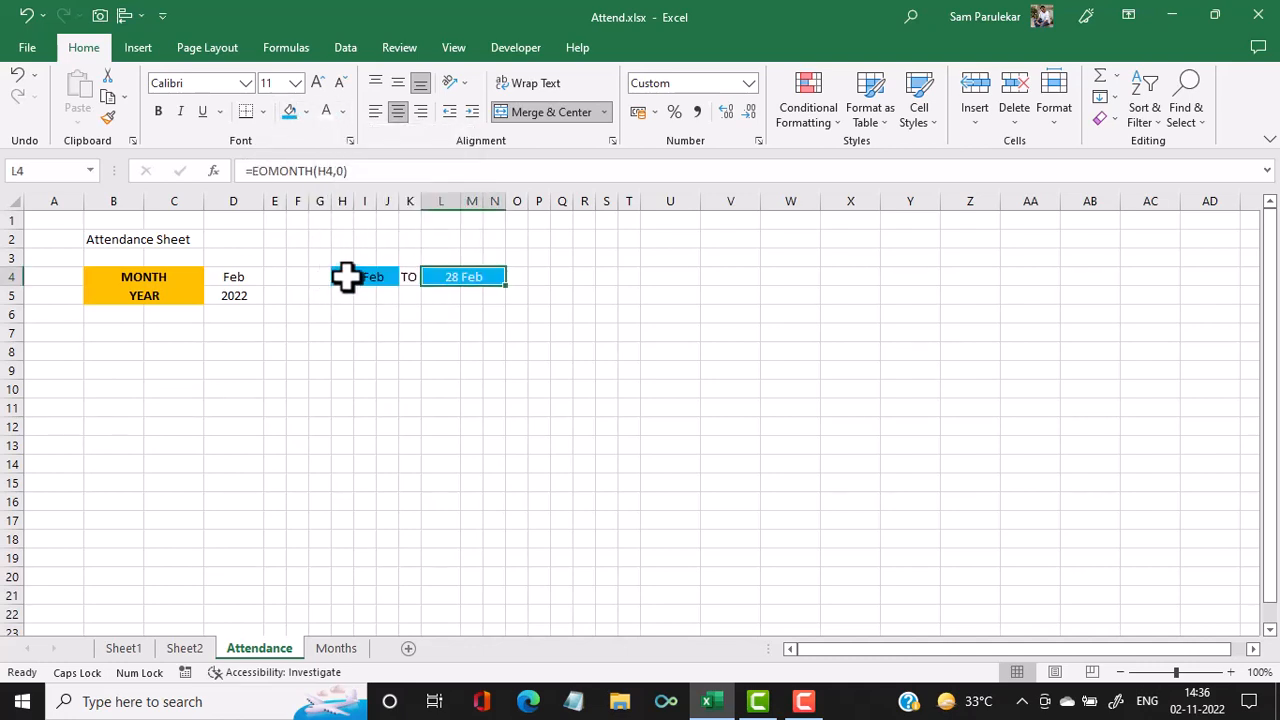
left_click(345, 277)
left_click(325, 110)
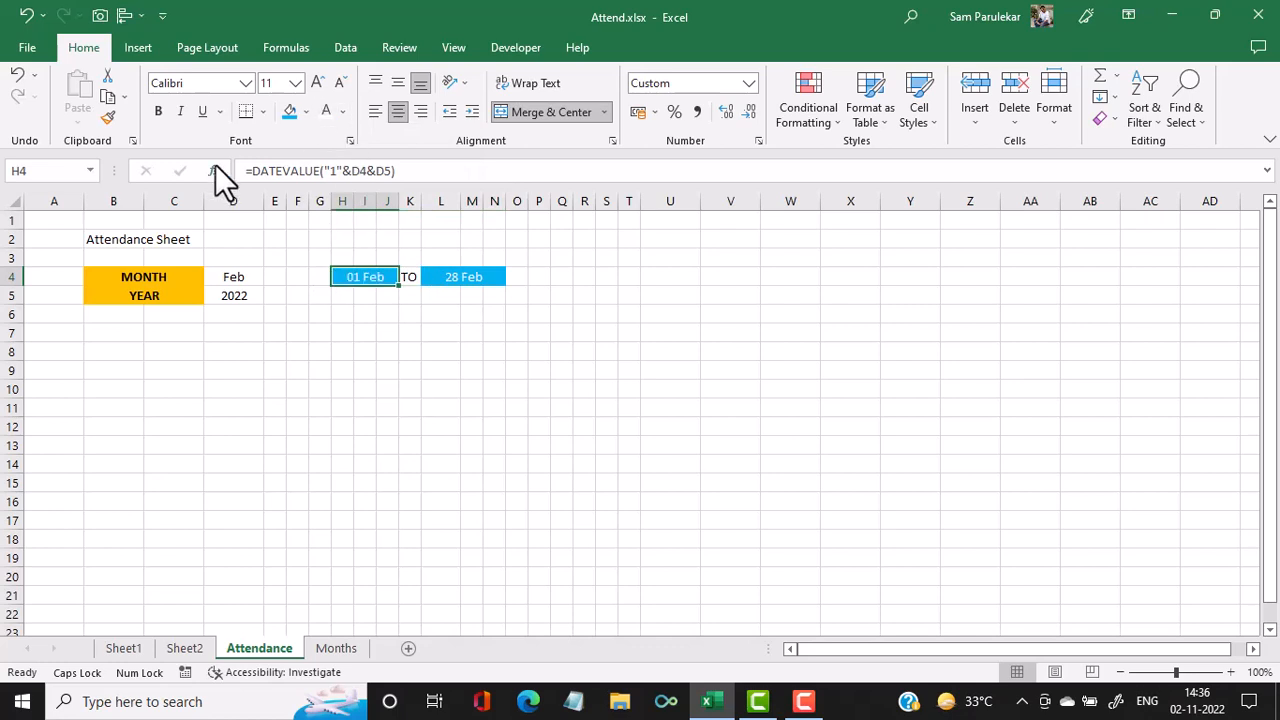
left_click(157, 111)
left_click(460, 277)
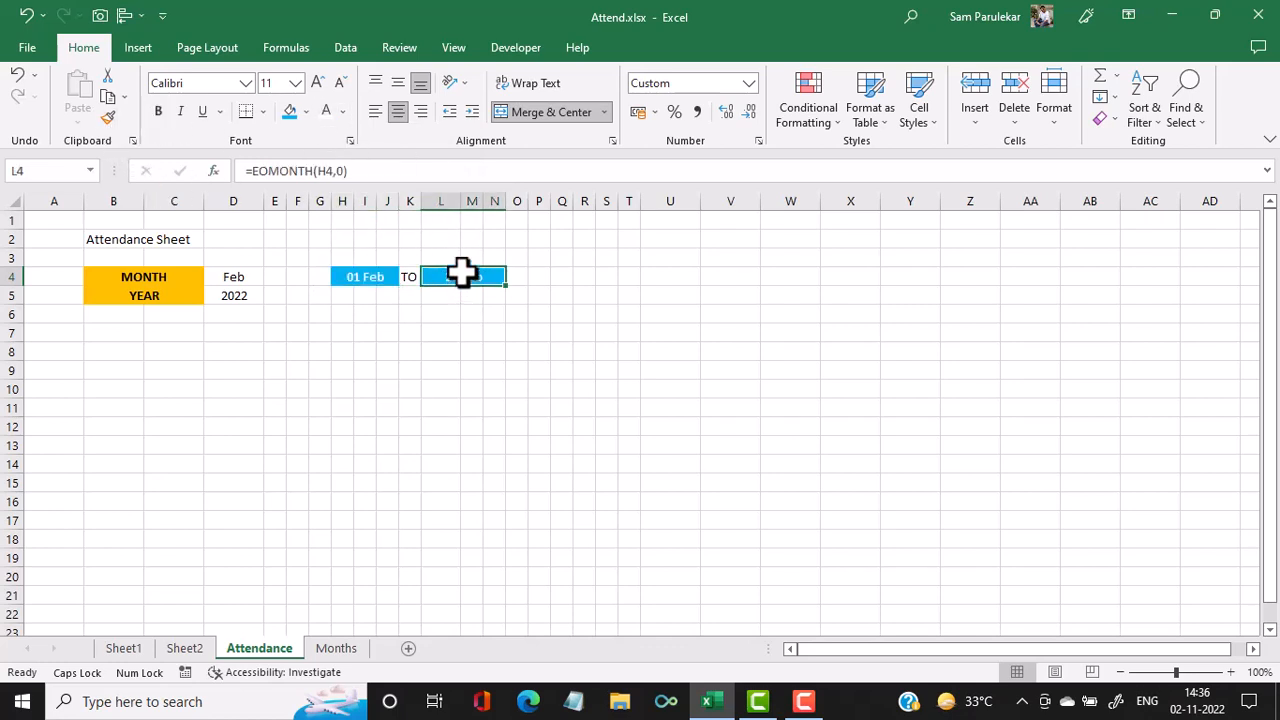
left_click(158, 111)
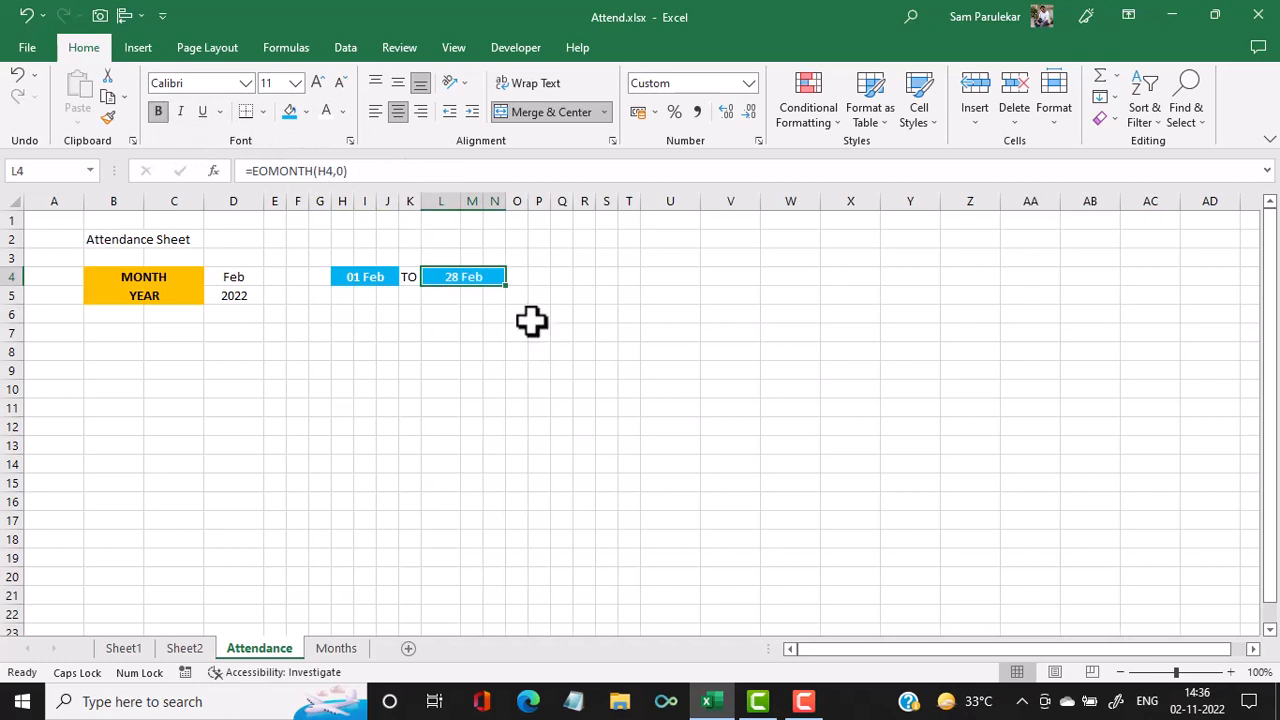
left_click(531, 336)
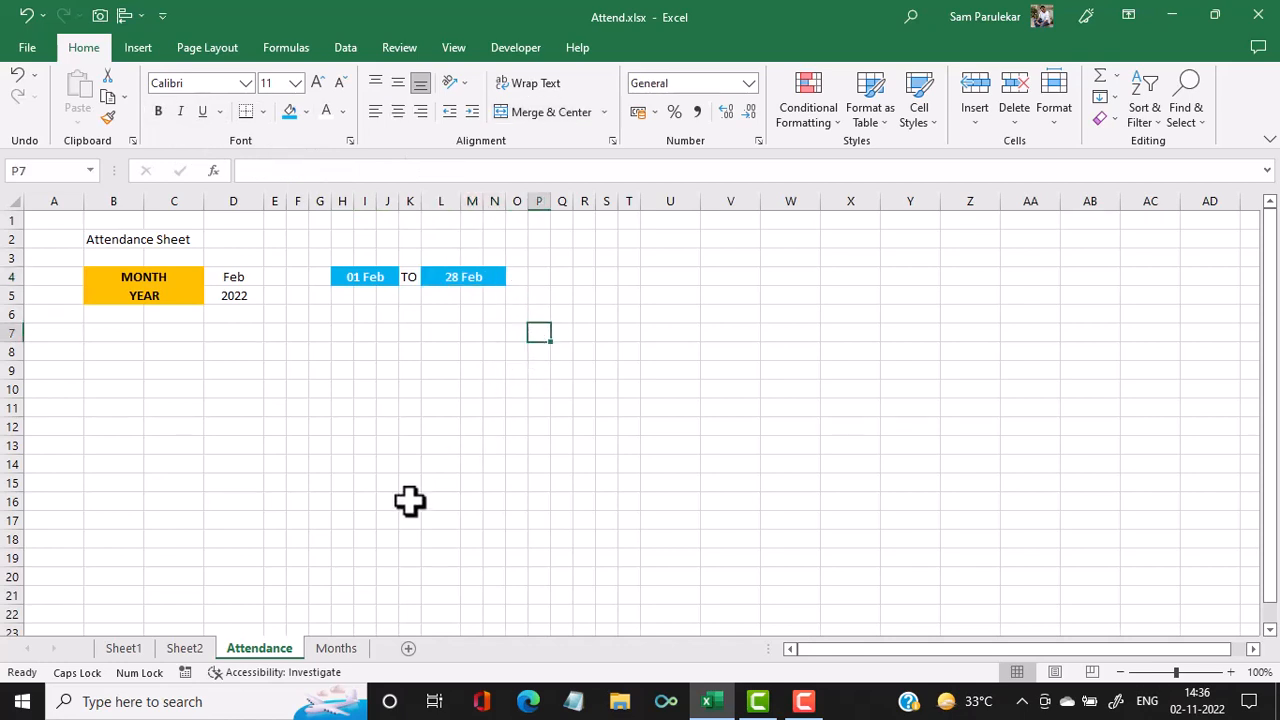
- Check the formula of the first date cell F7 on Sheet1, and enter =H4 in F7 of the Attendance worksheet
left_click(124, 649)
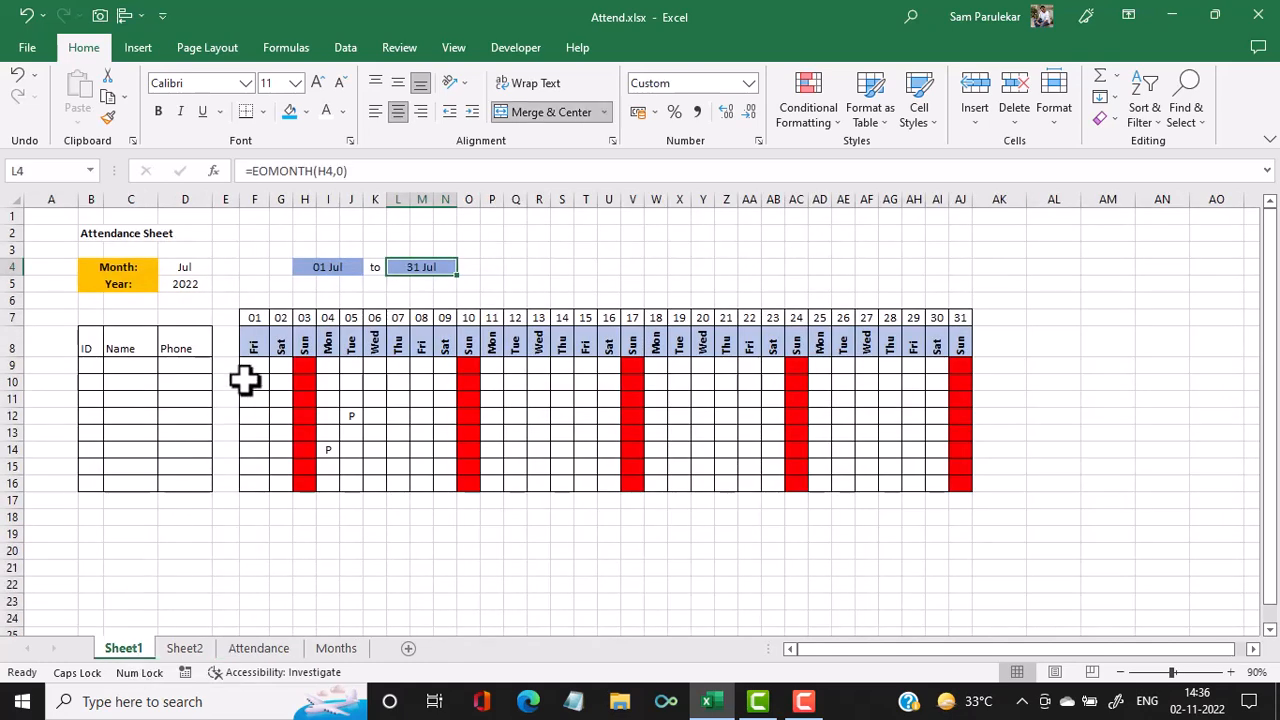
left_click(254, 320)
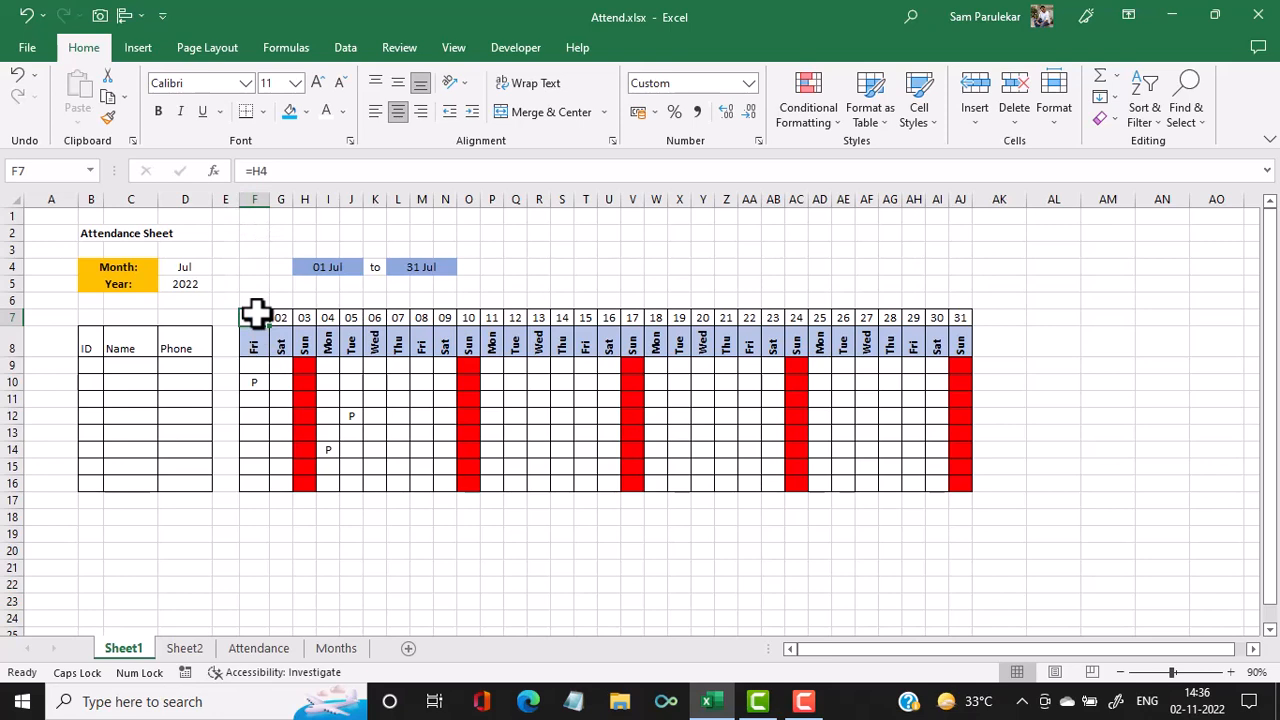
left_click(262, 650)
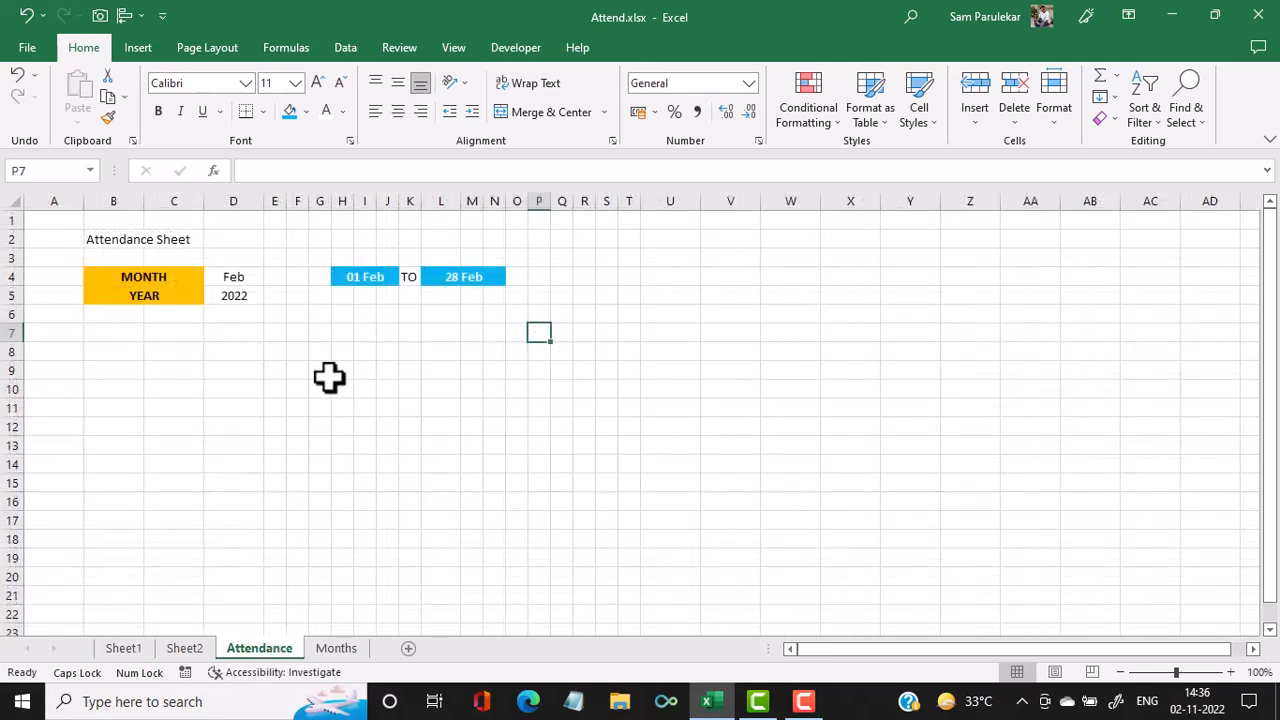
left_click(298, 334)
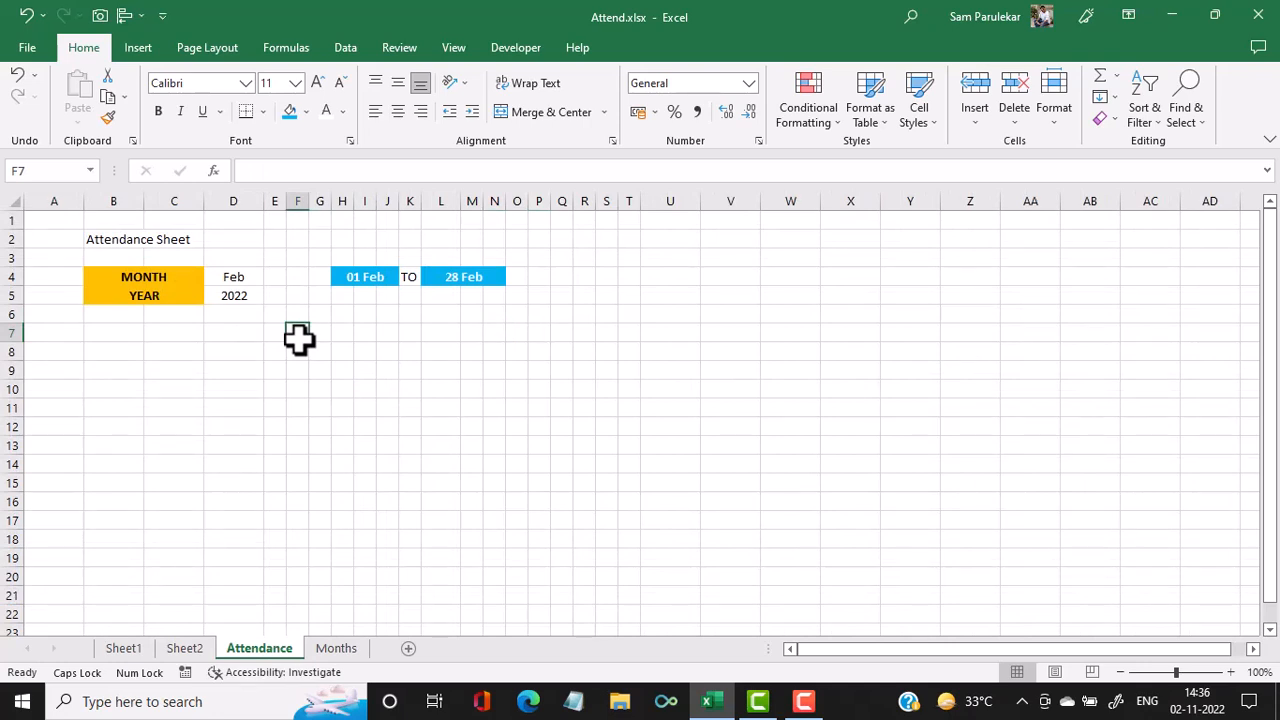
type("=")
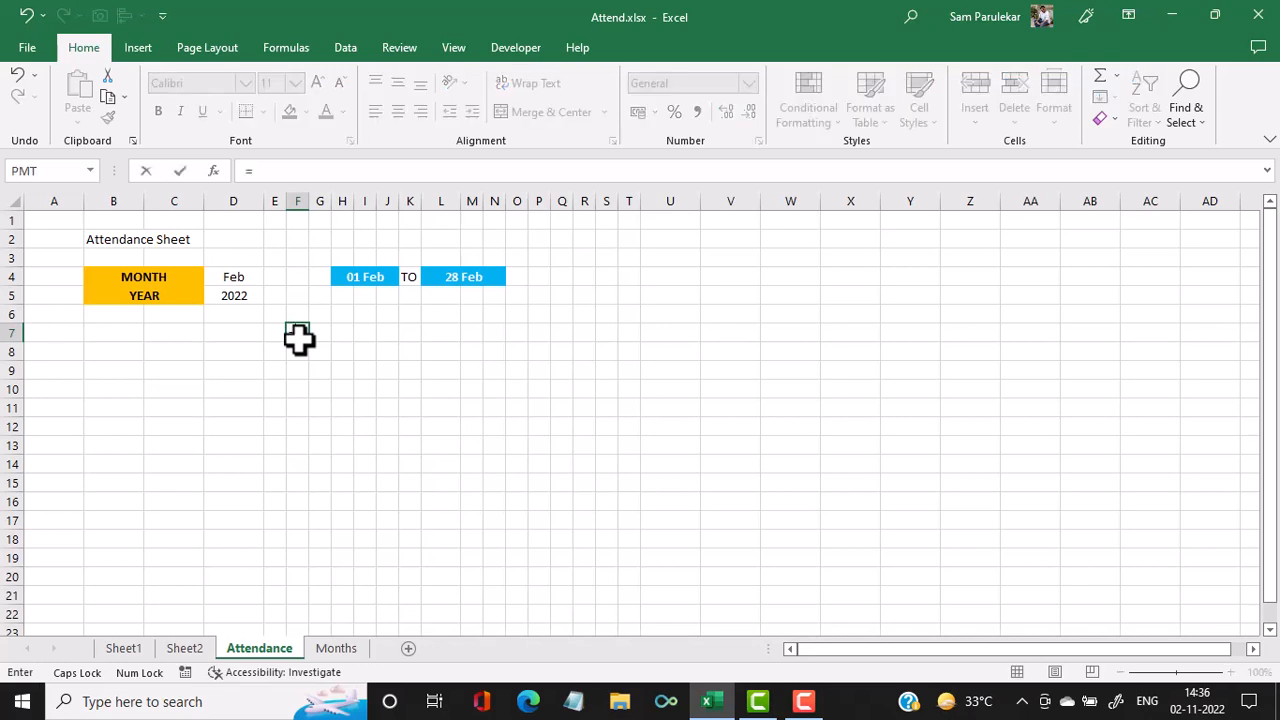
left_click(355, 277)
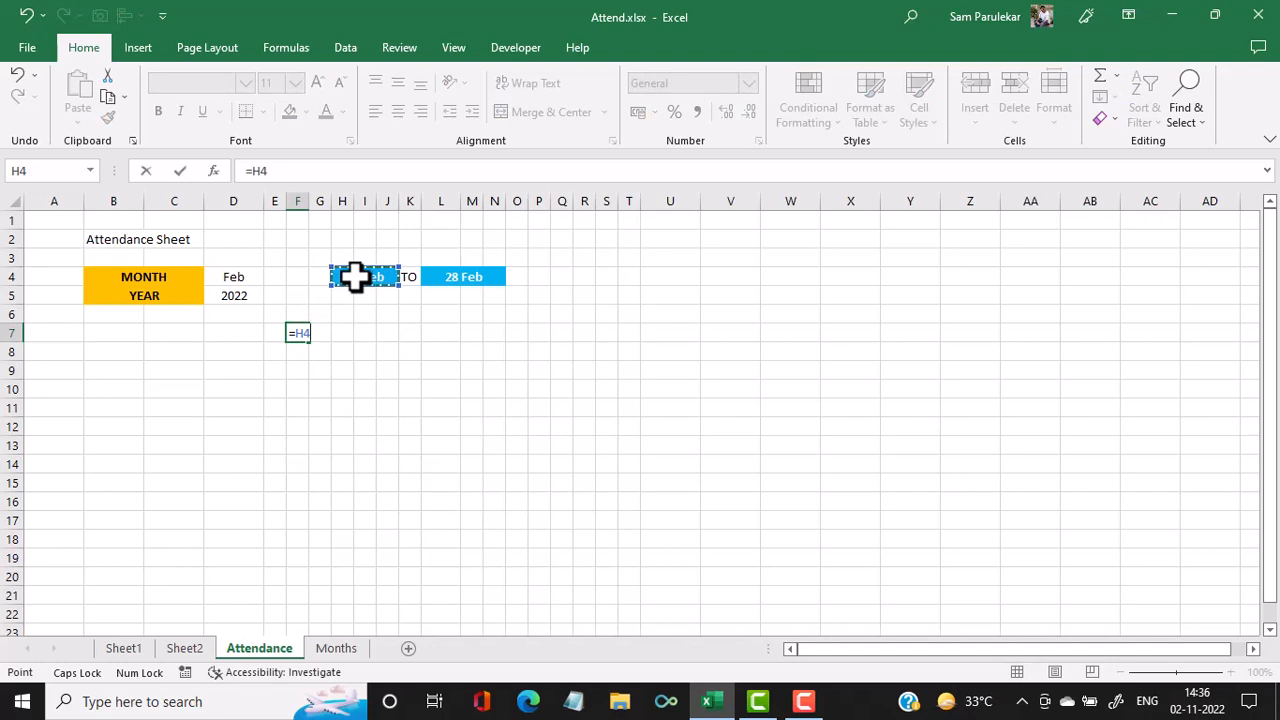
key("Return")
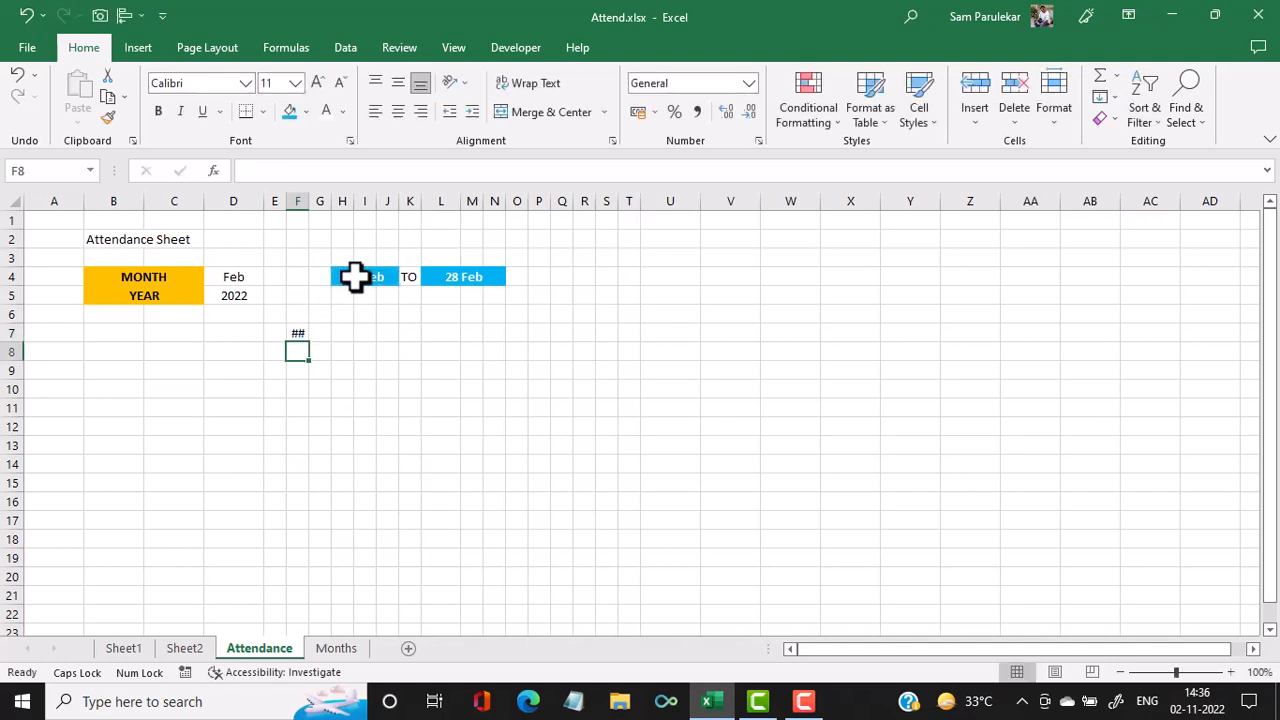
- Give the date in F7 the custom number format DD and center it in the cell
left_click(300, 336)
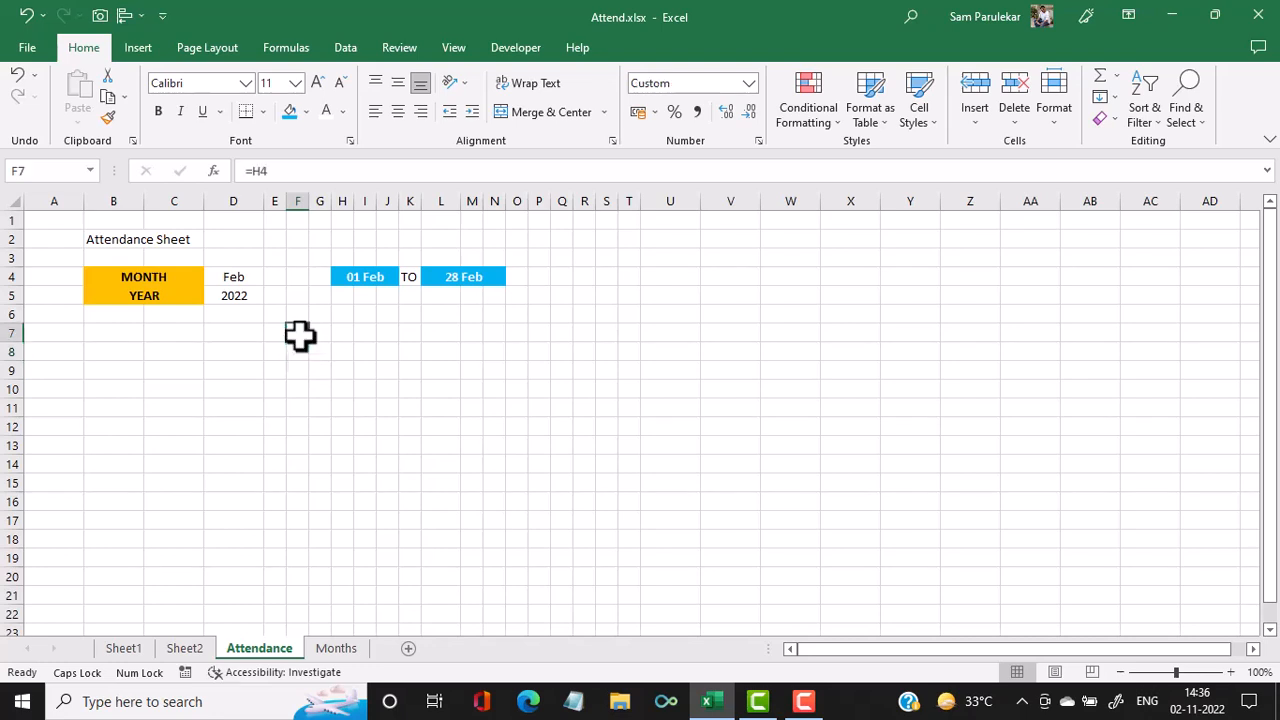
right_click(300, 336)
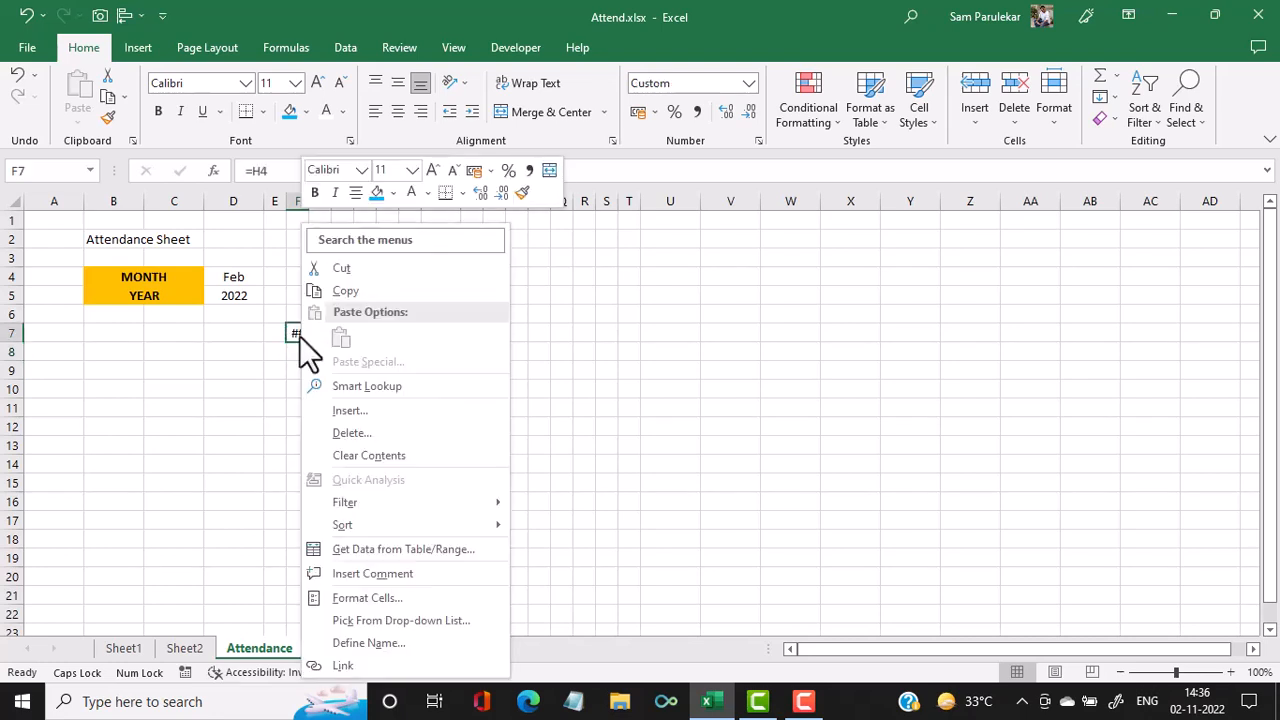
left_click(387, 597)
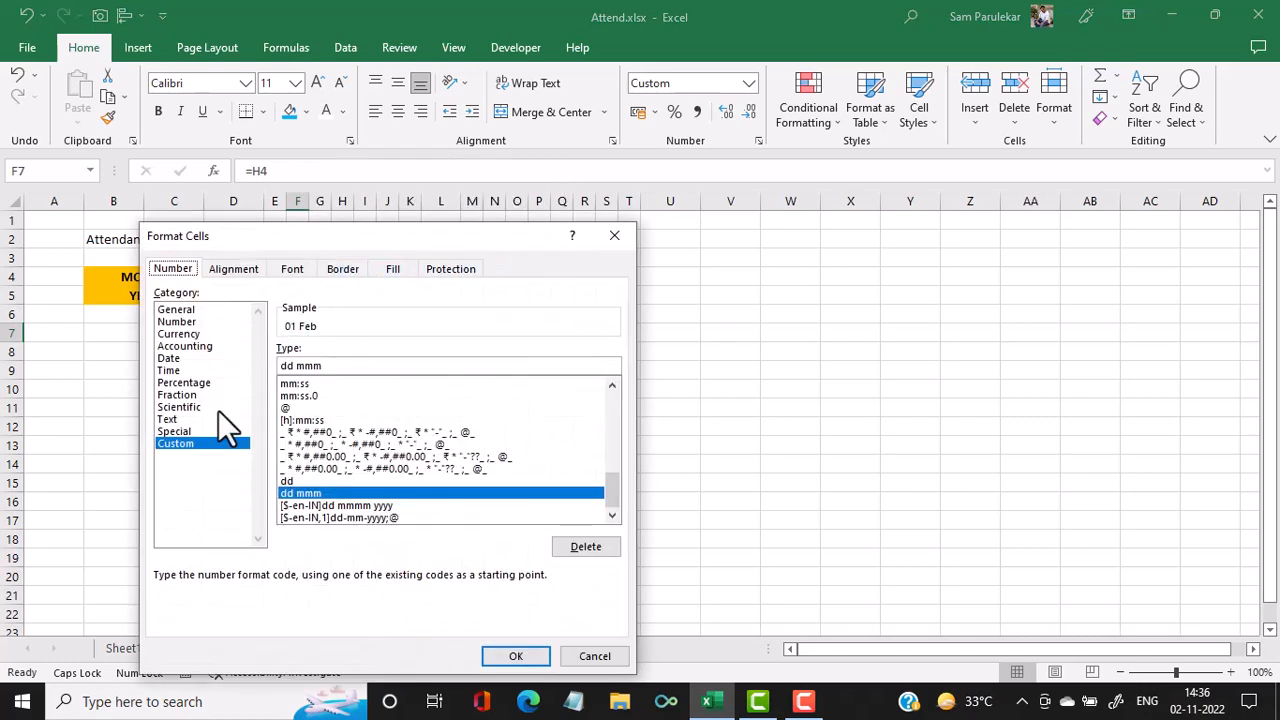
left_click_drag(339, 365, 195, 365)
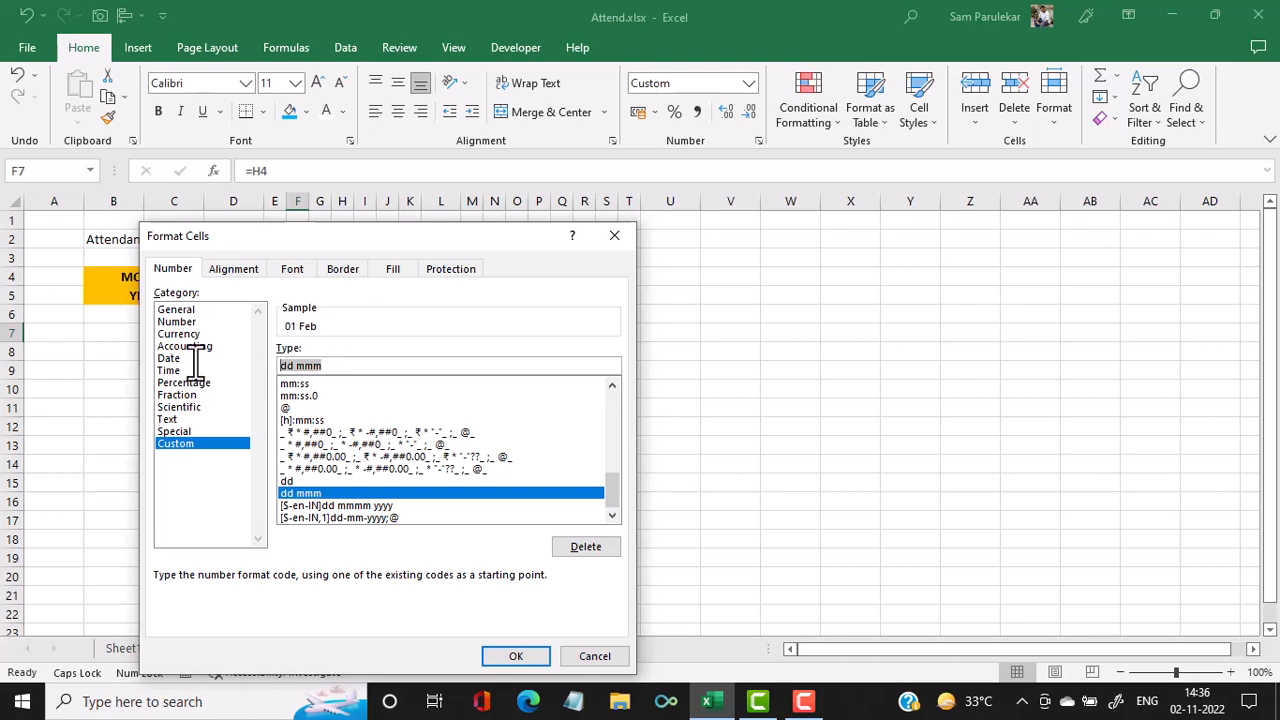
type("DD")
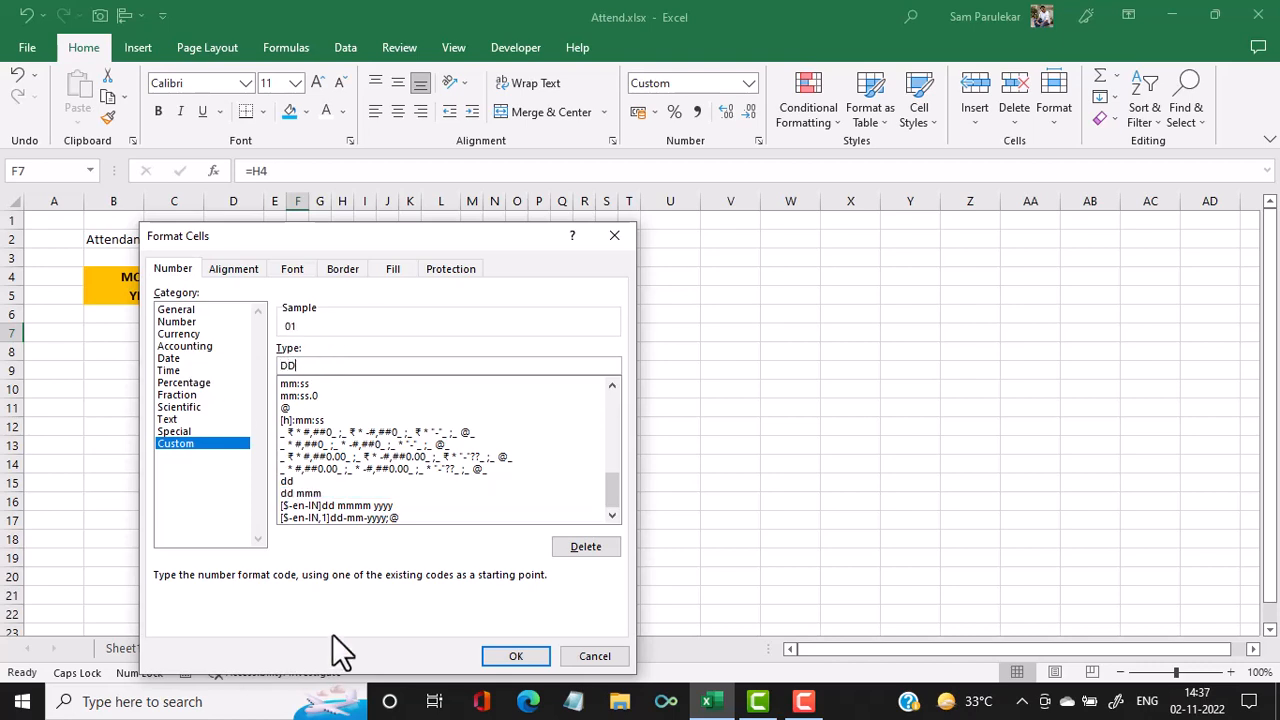
left_click(496, 653)
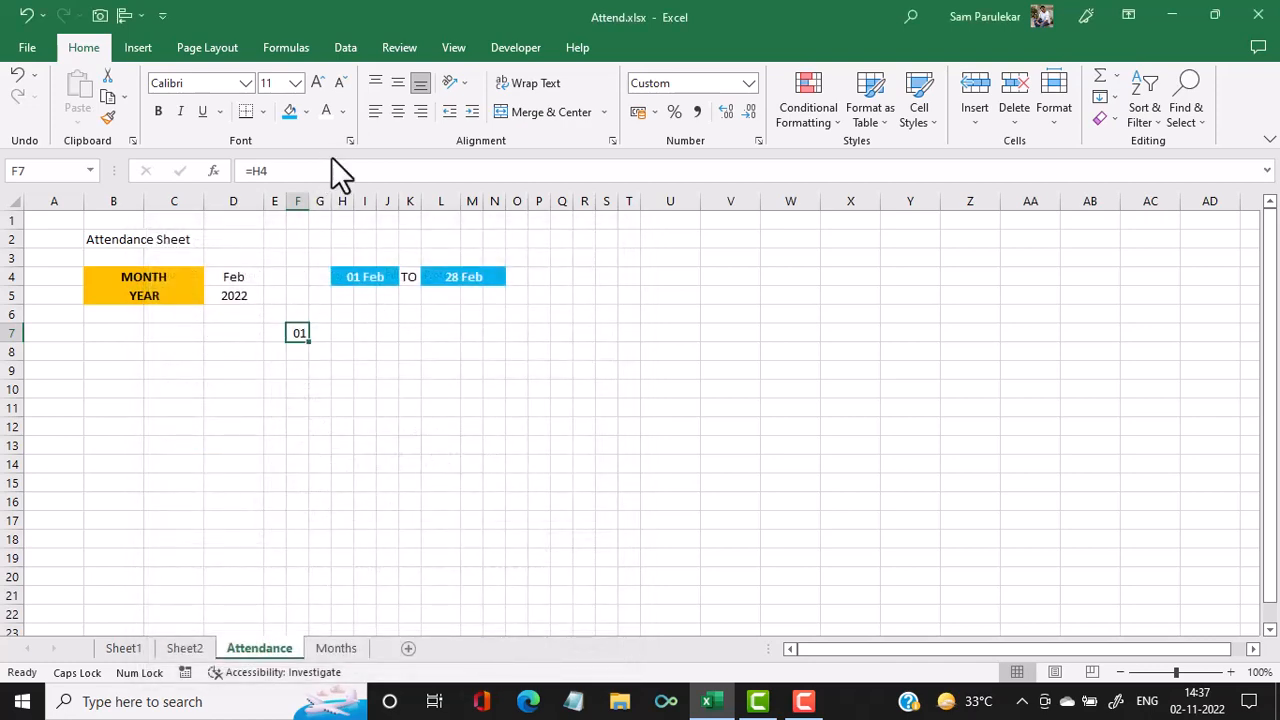
left_click(401, 113)
- Begin an IF formula in G7 with F7 as the first part of its logical test
left_click(326, 331)
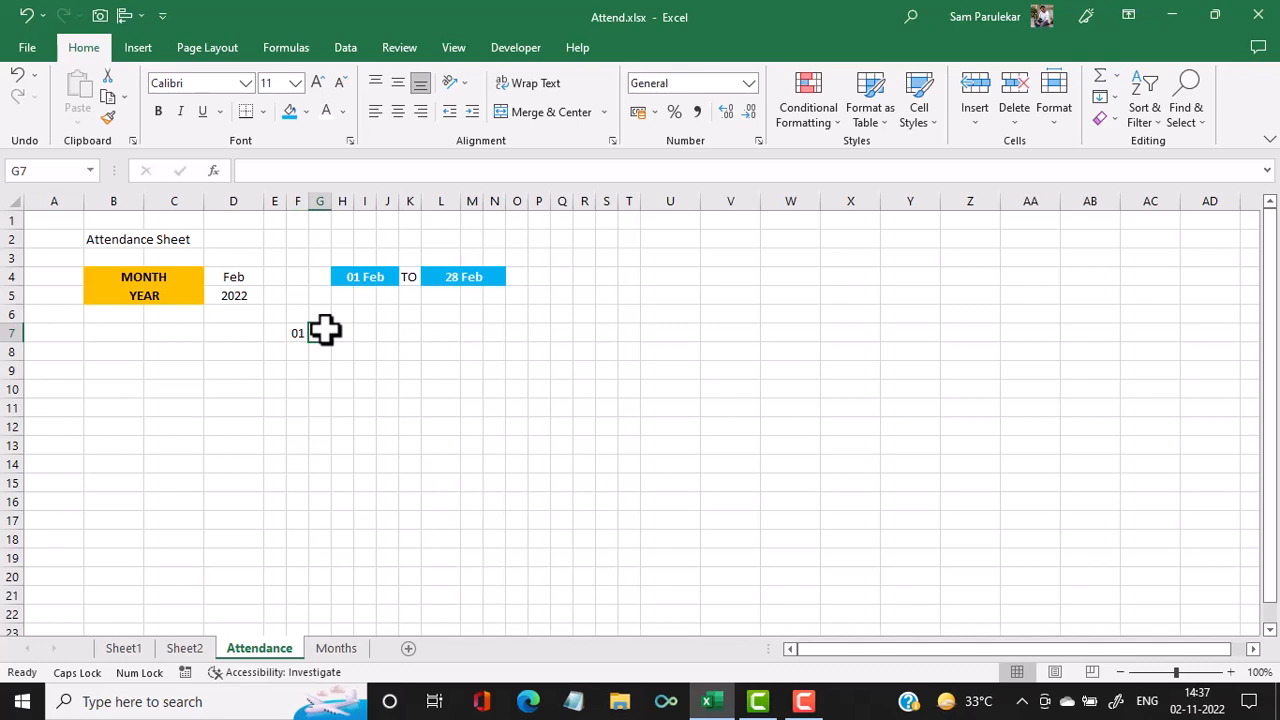
type("=")
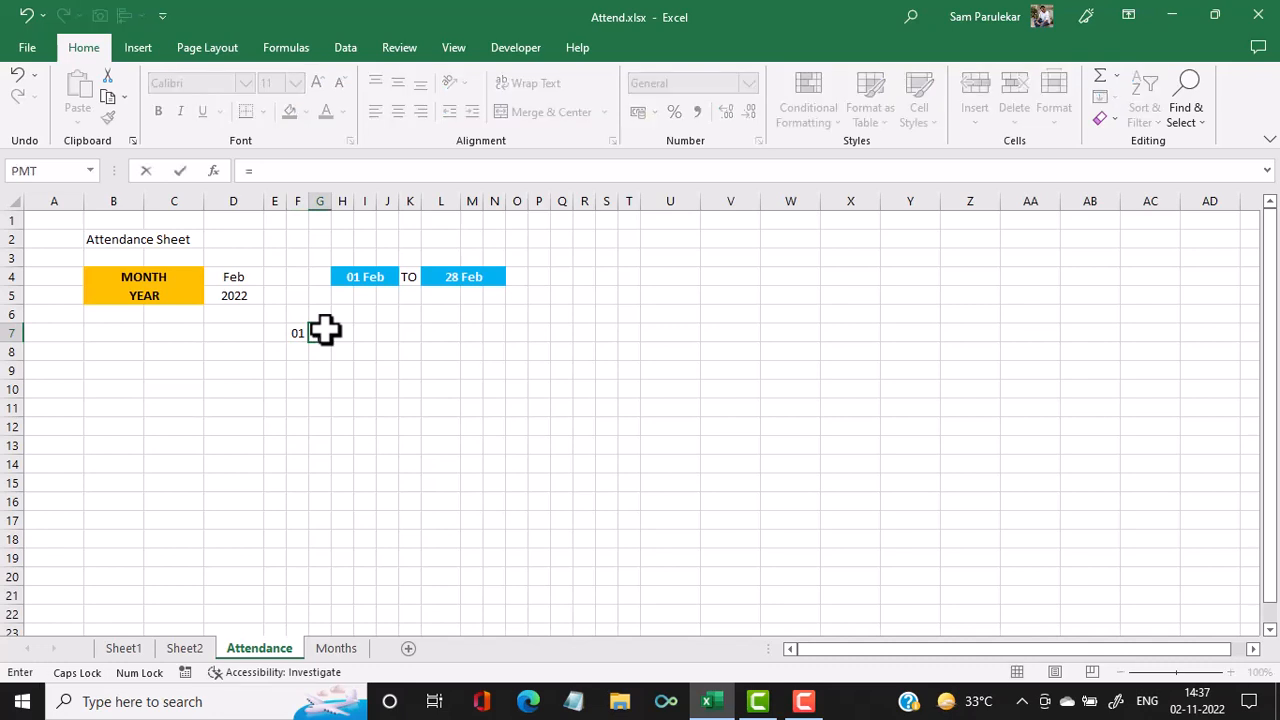
type("IF")
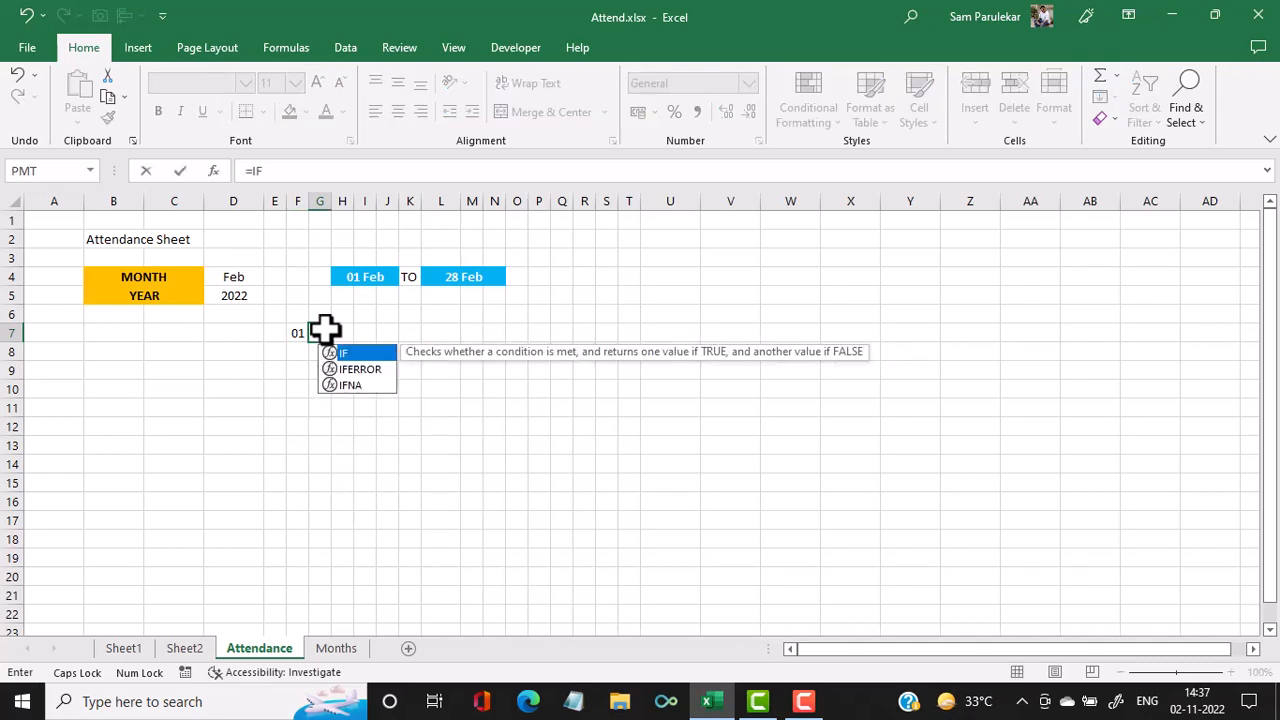
type("(")
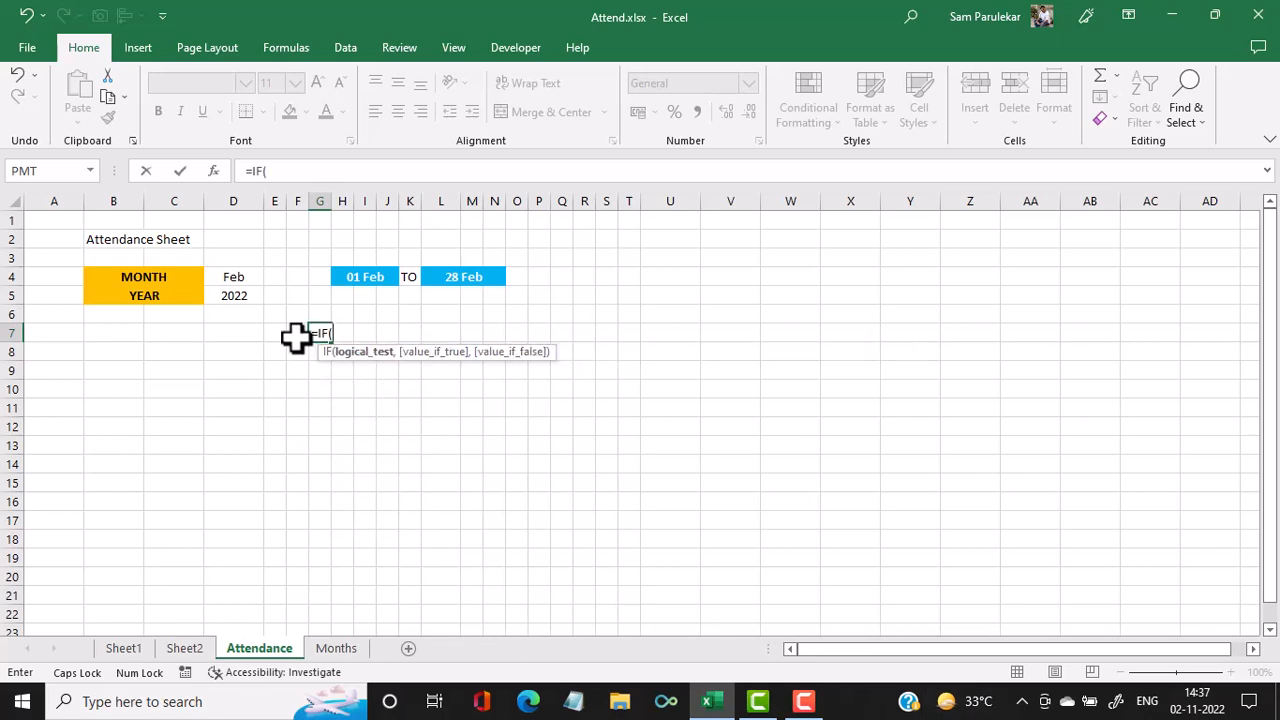
left_click(296, 334)
- Try continuing the G7 formula so it reads =IF(F7>$L$4,"",F7+1)
type(">")
left_click(466, 273)
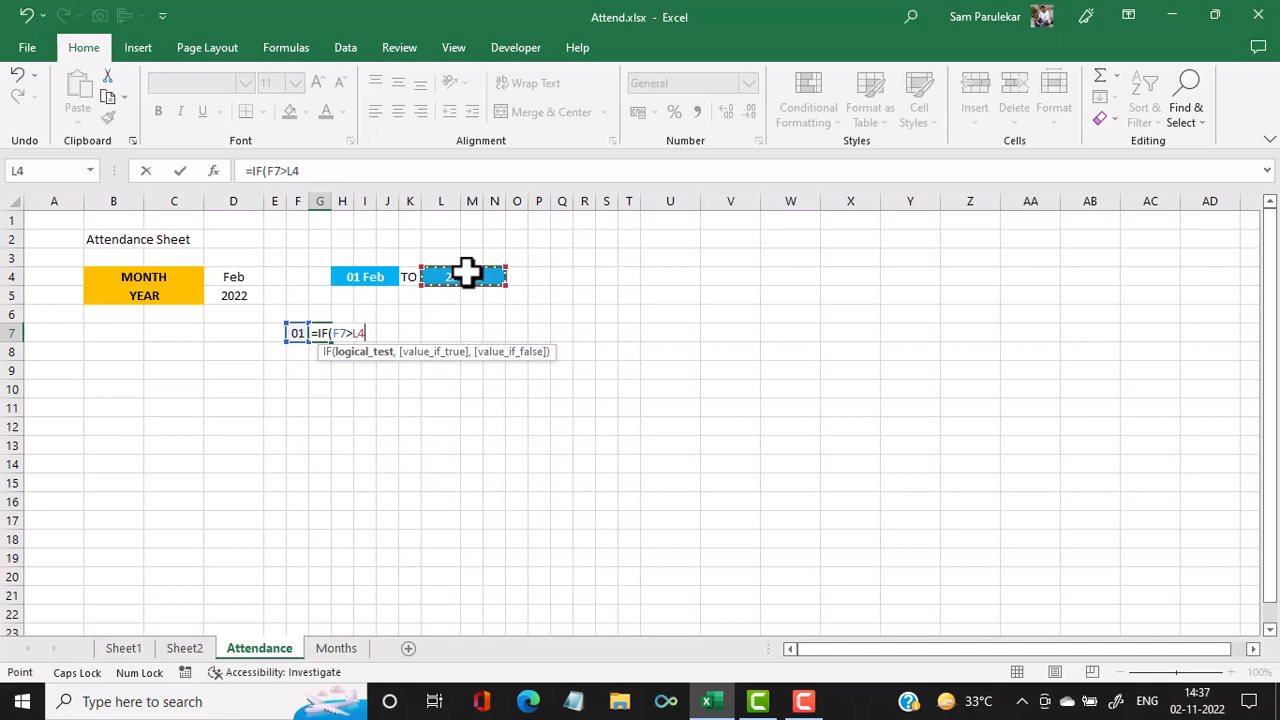
key("F4")
type(",")
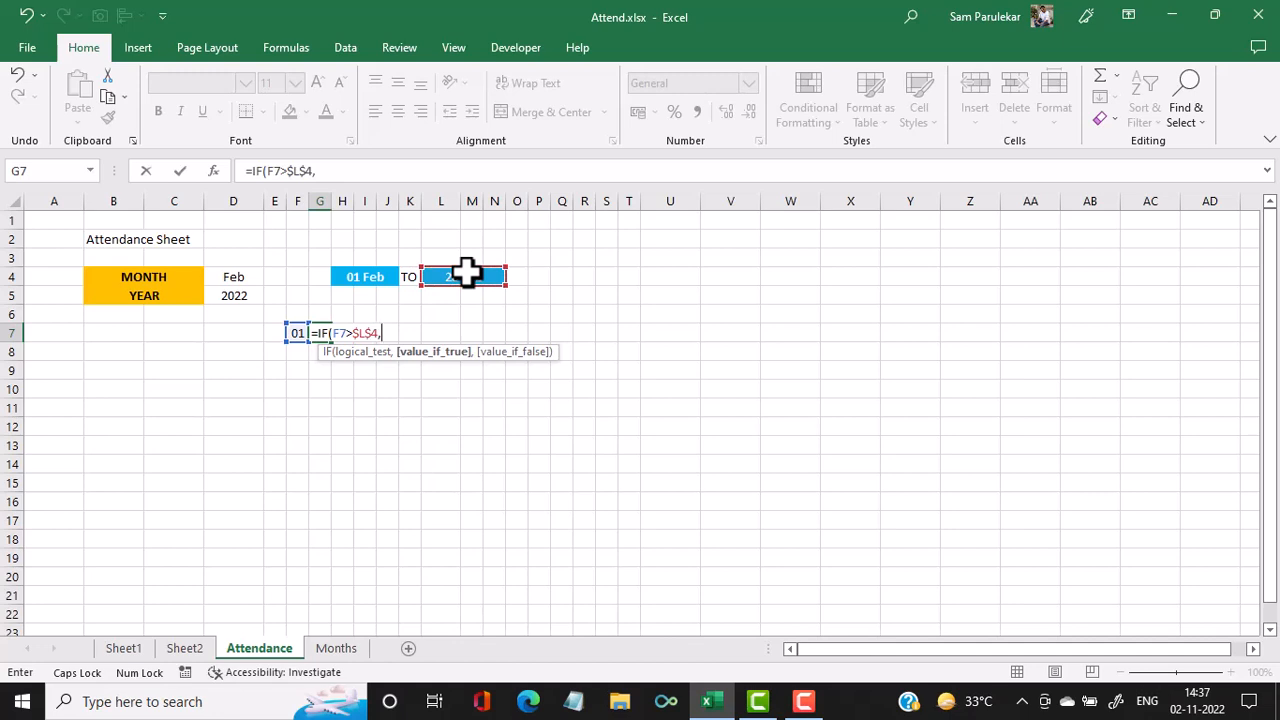
type("\"\",")
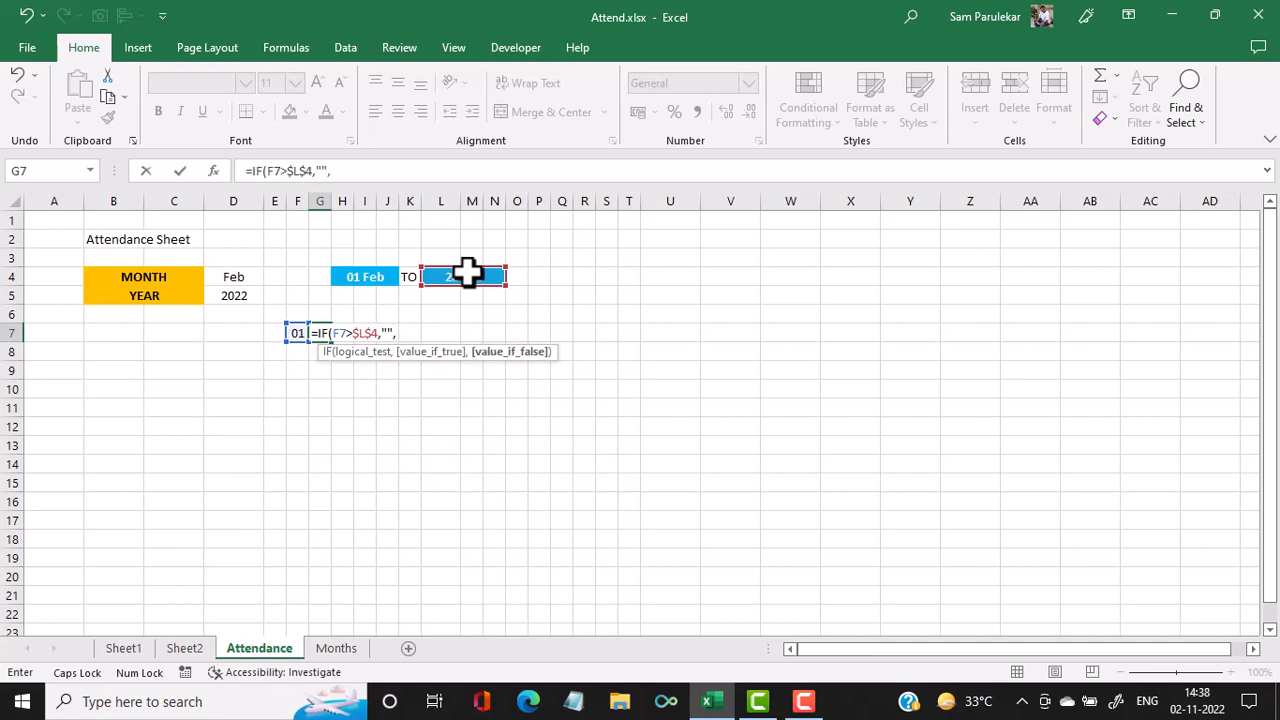
left_click(358, 276)
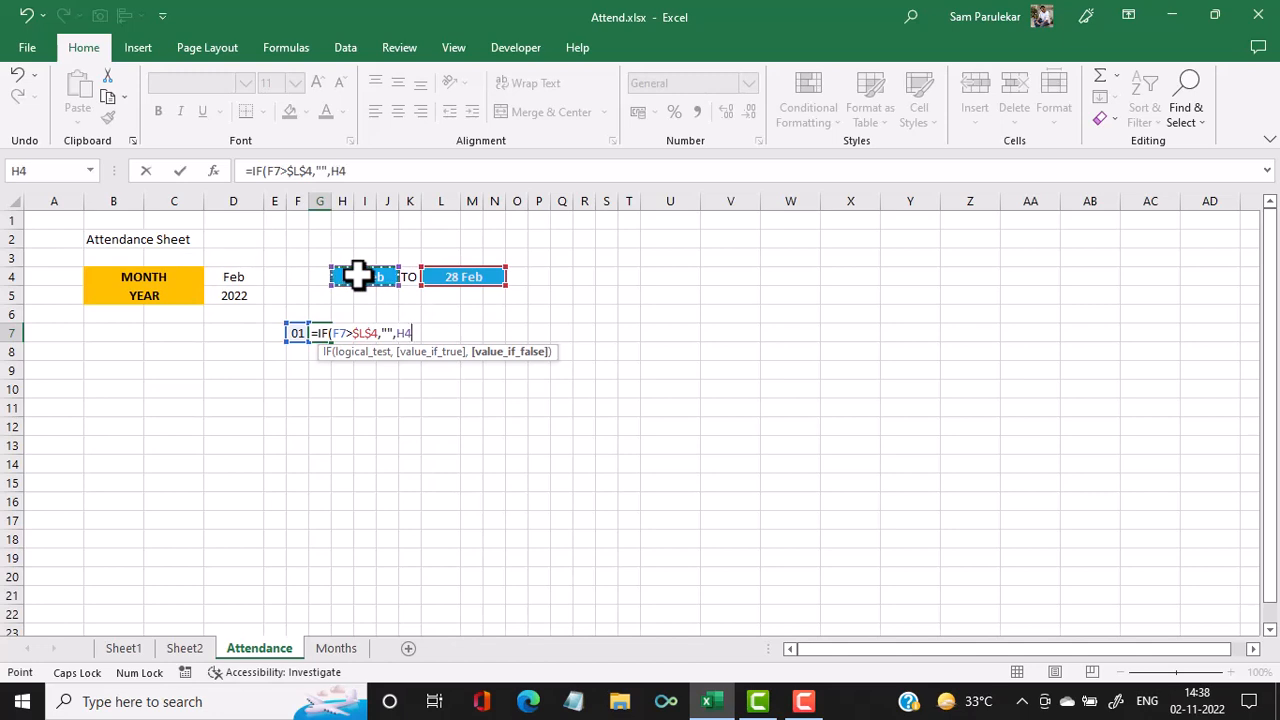
left_click(293, 333)
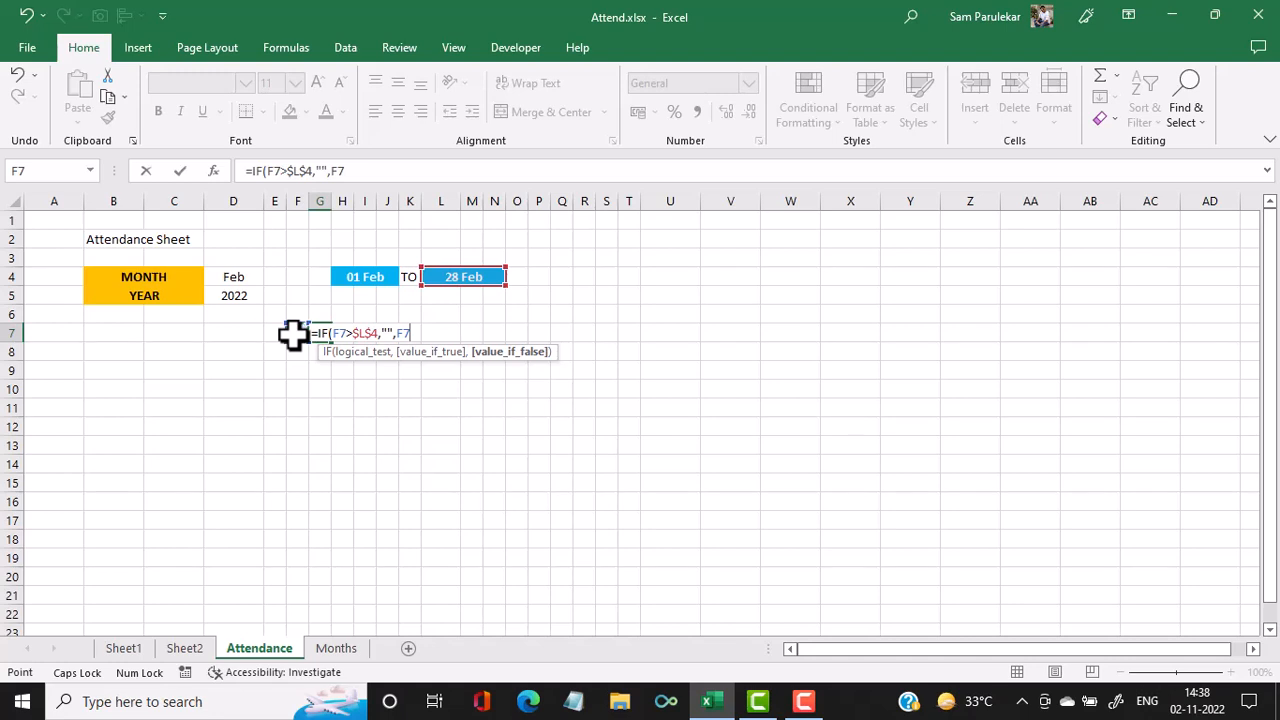
type("+1")
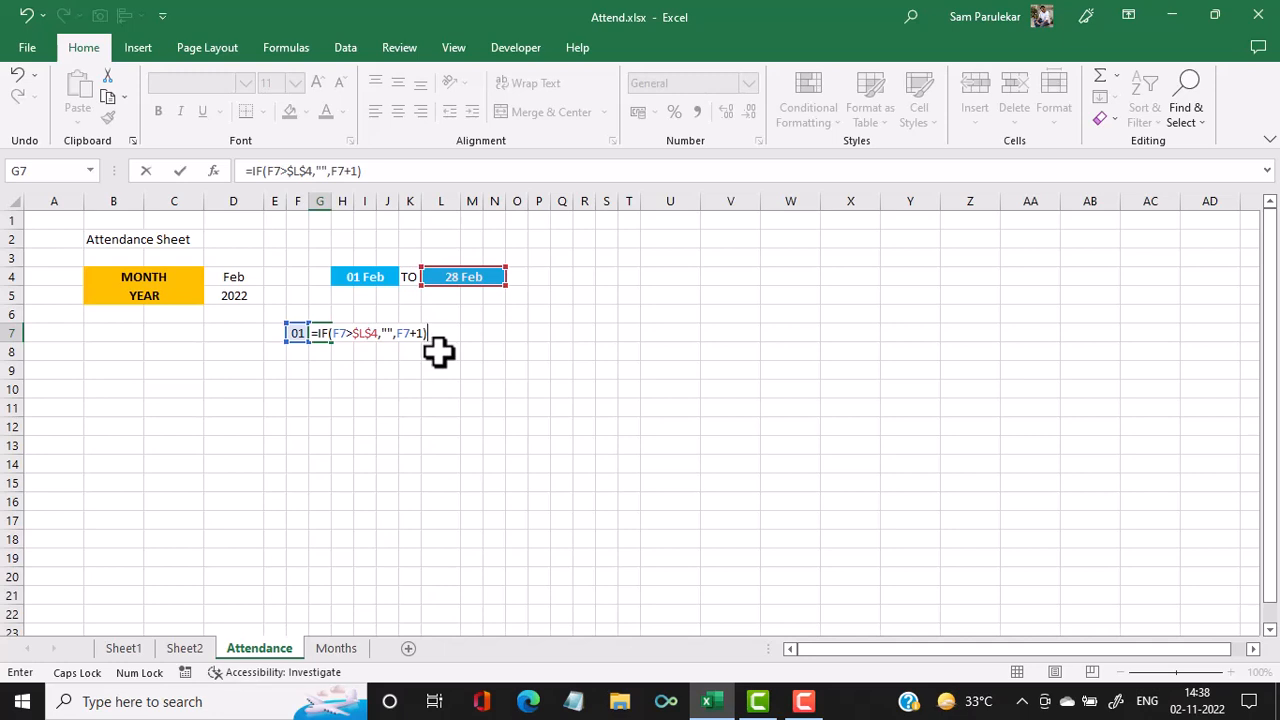
- Remove everything after =IF(F7 from the unfinished formula in G7
key("BackSpace")
key("BackSpace")
key("BackSpace")
key("BackSpace")
key("BackSpace")
key("BackSpace")
key("BackSpace")
key("BackSpace")
key("BackSpace")
key("BackSpace")
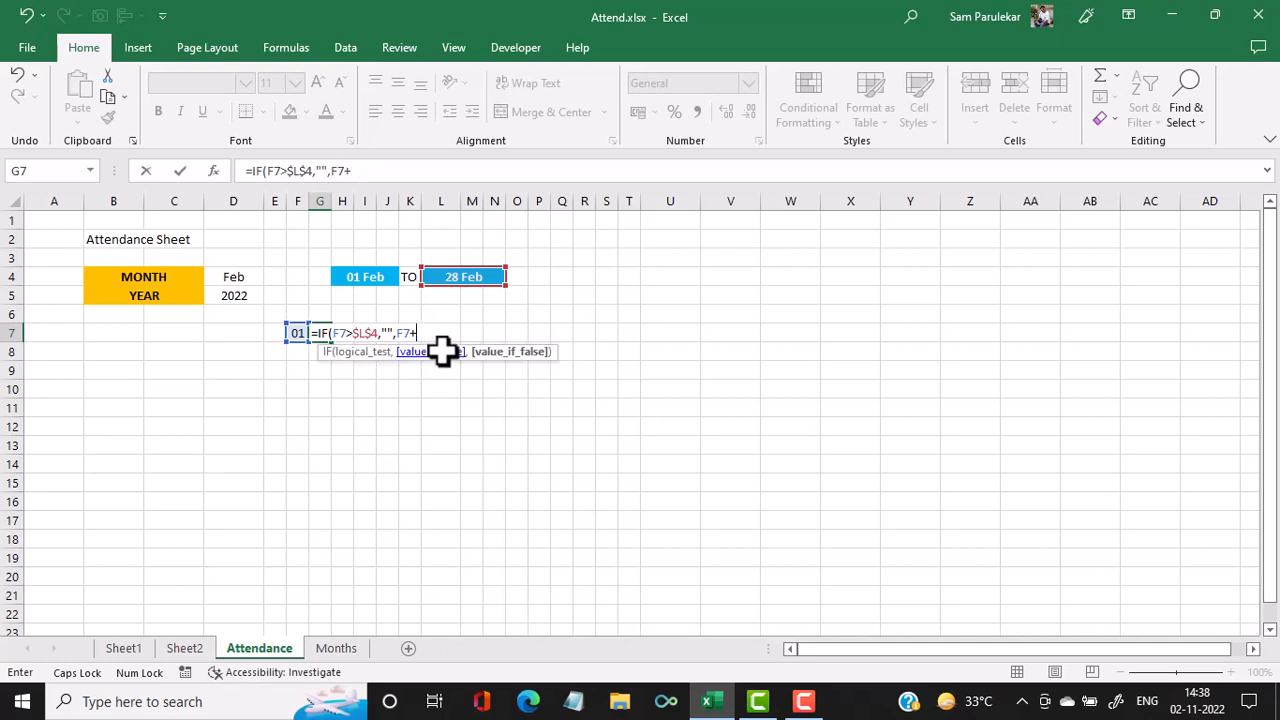
key("BackSpace")
key("BackSpace")
key("BackSpace")
key("BackSpace")
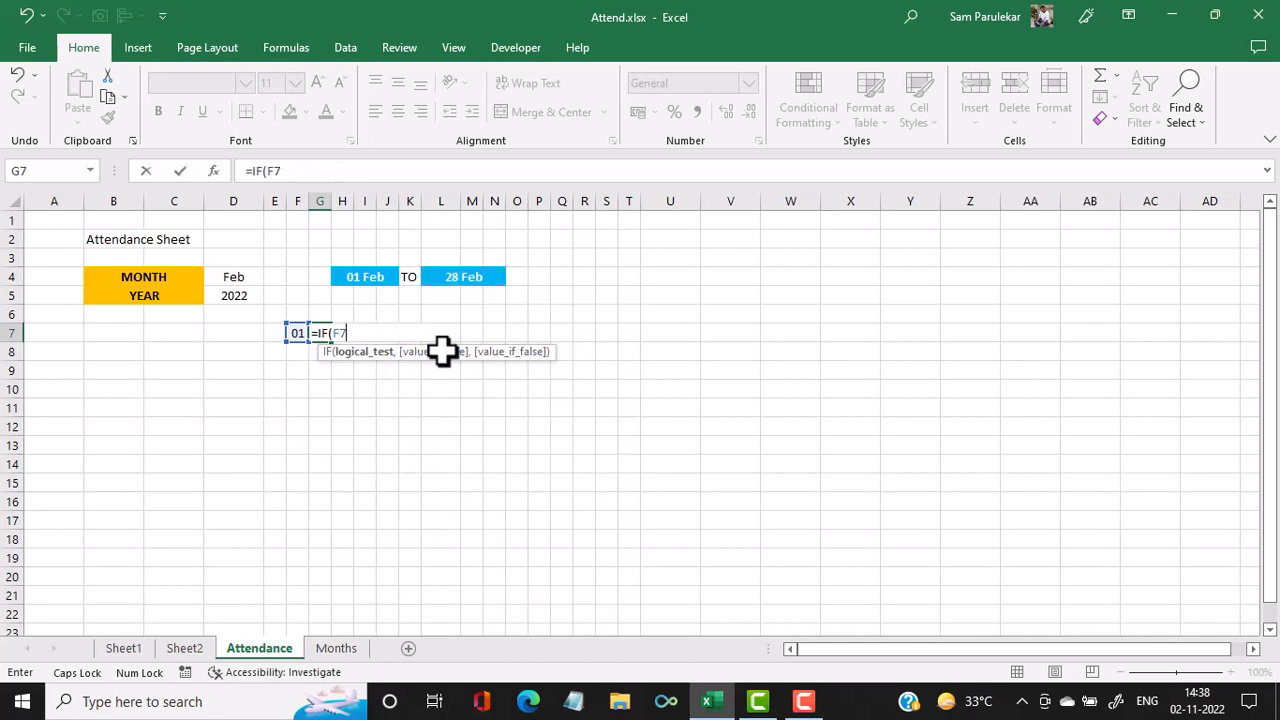
- Complete and enter the G7 formula as =IF(F7<$L$4,F7+1,"")
type("<")
left_click(478, 277)
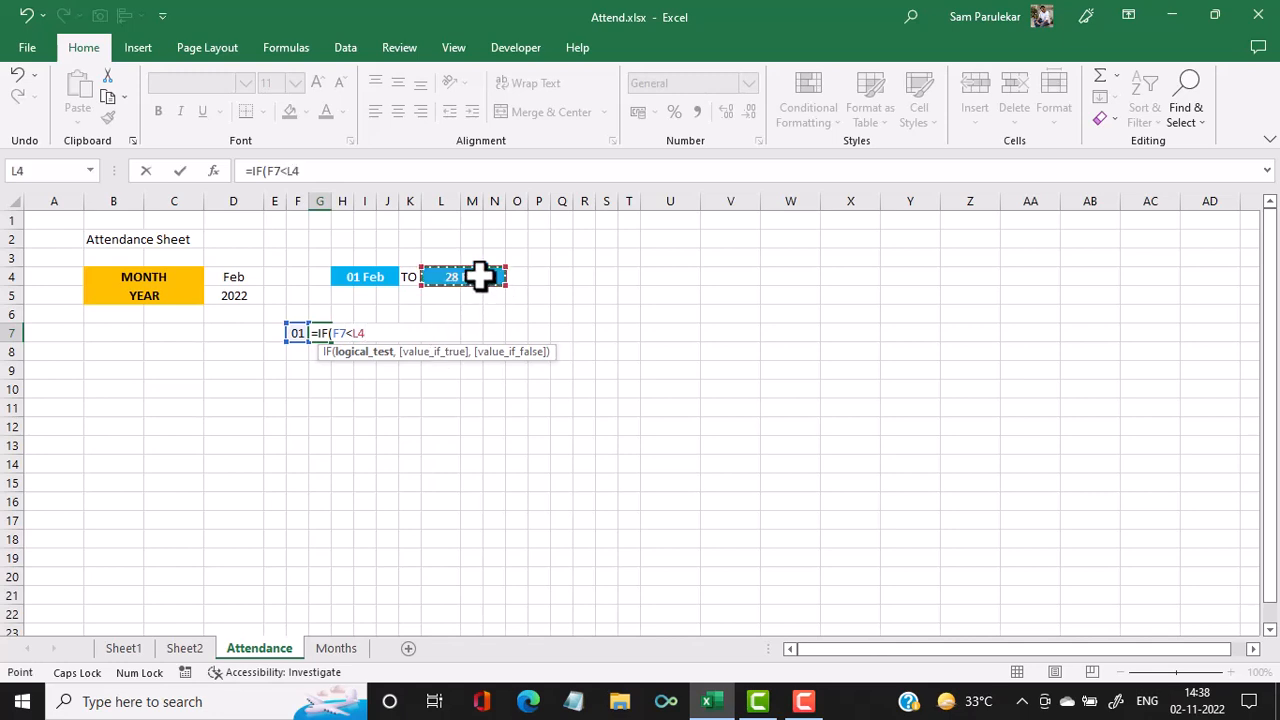
key("F4")
type(",")
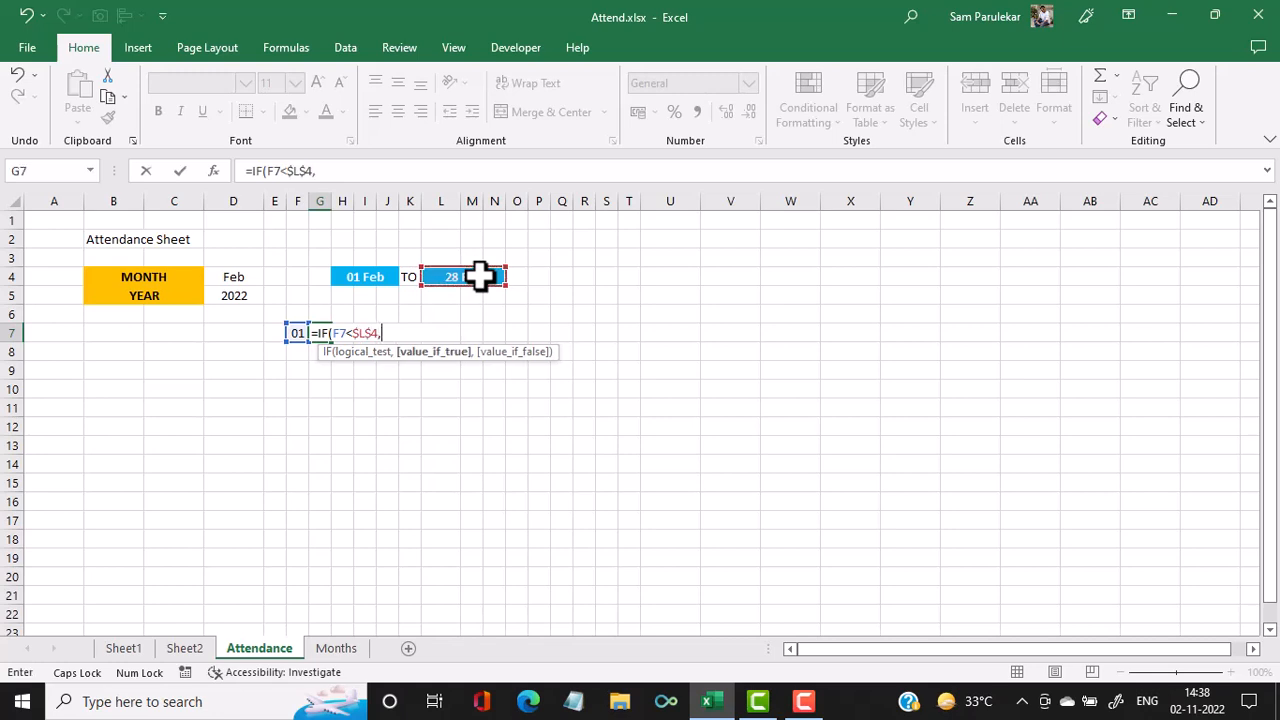
left_click(297, 333)
type("+")
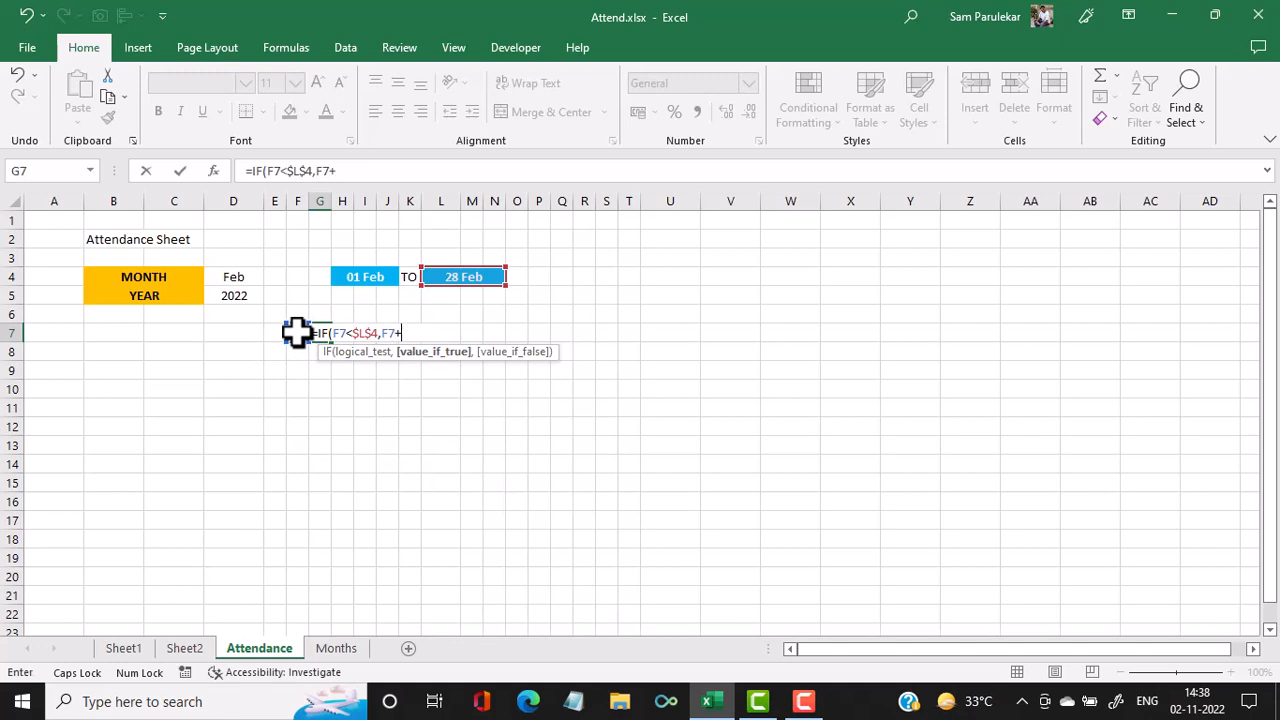
type("1,\"")
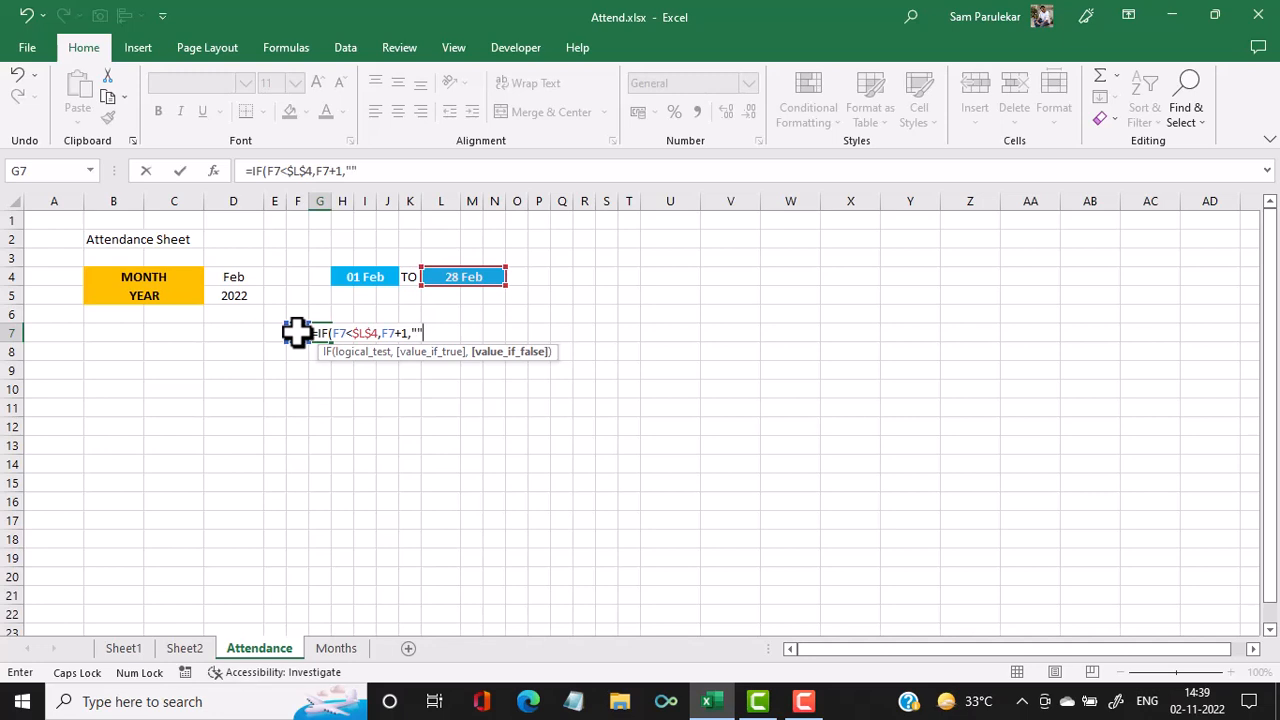
type("\")")
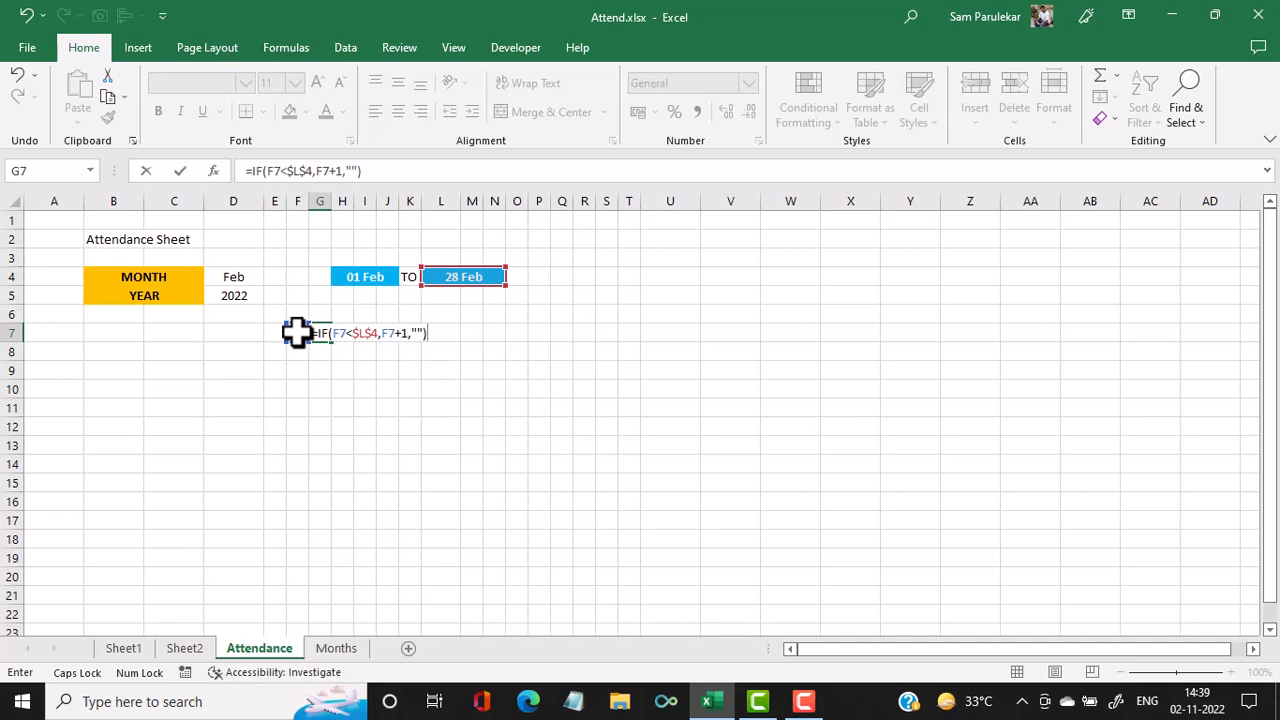
key("Return")
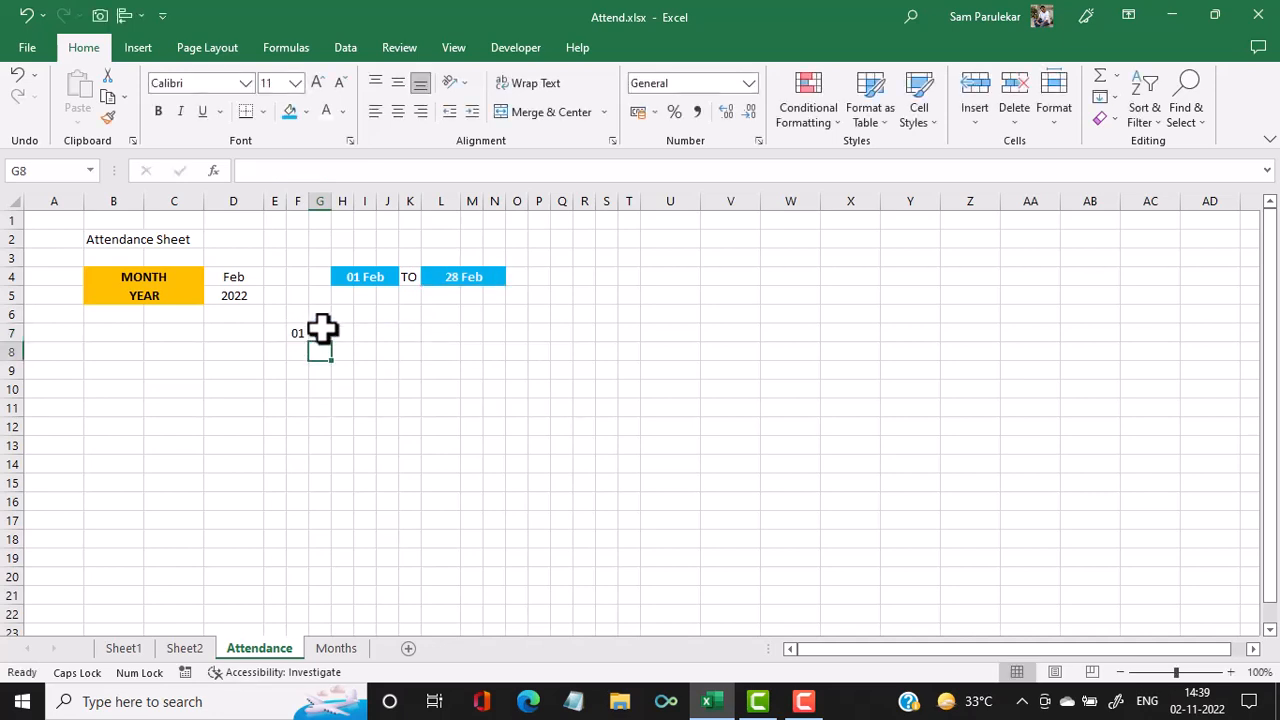
- Copy the formatting of the first date in F7 onto G7 with Format Painter
left_click(323, 333)
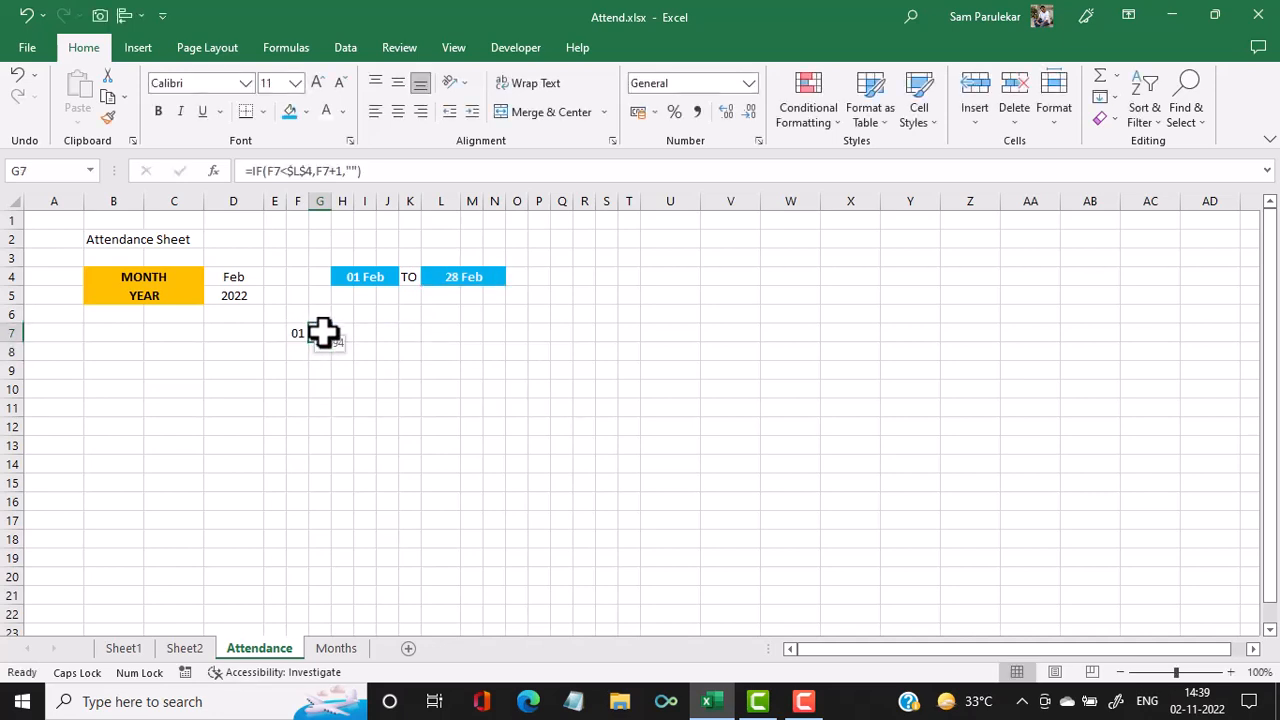
left_click(297, 332)
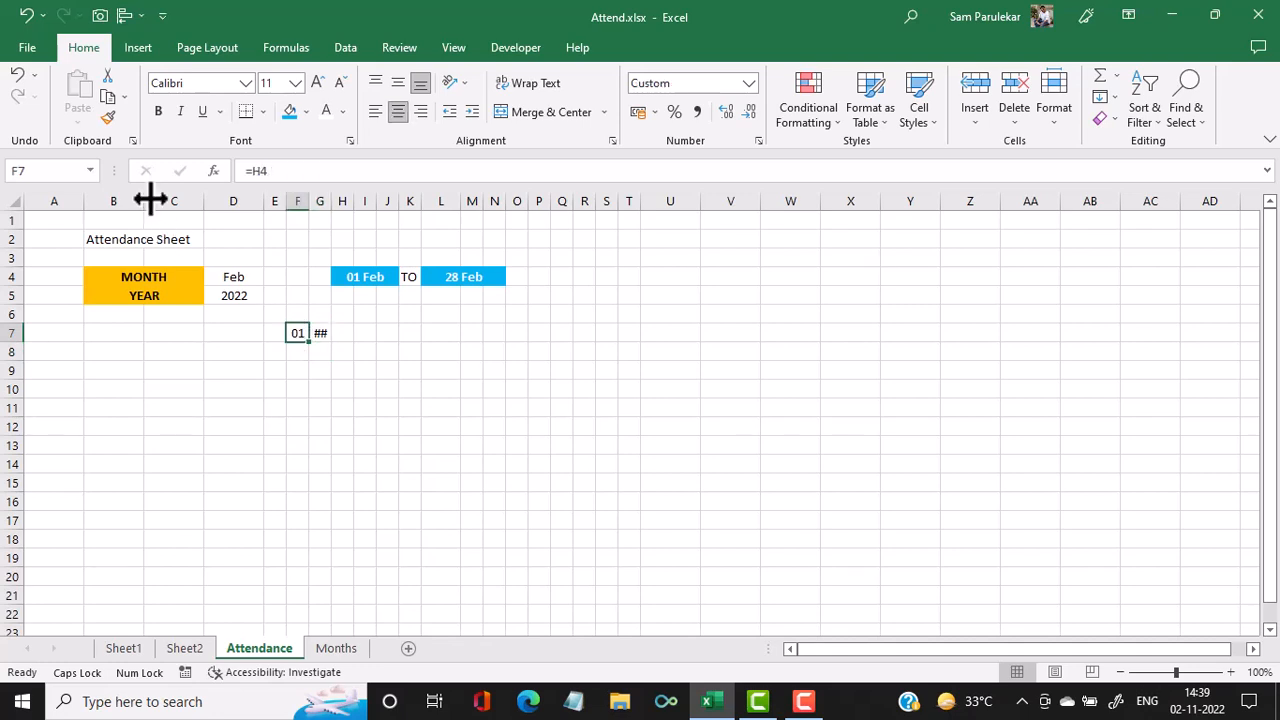
left_click(107, 117)
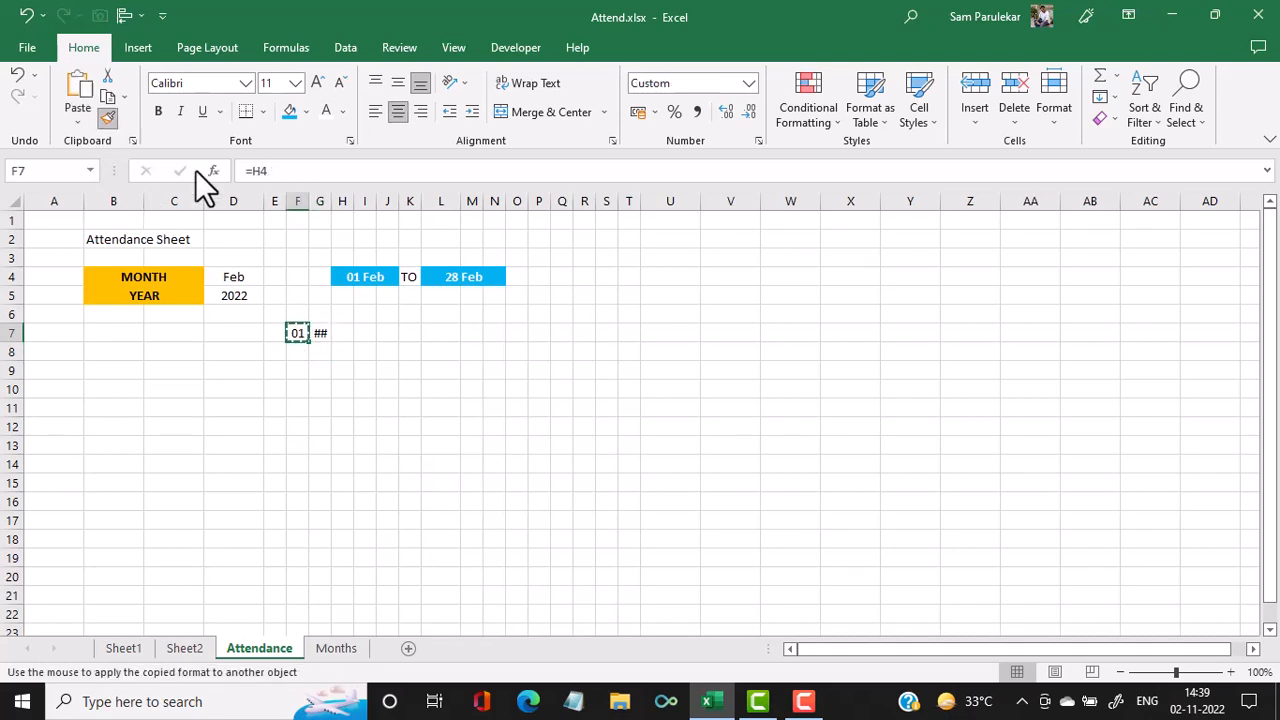
left_click(318, 333)
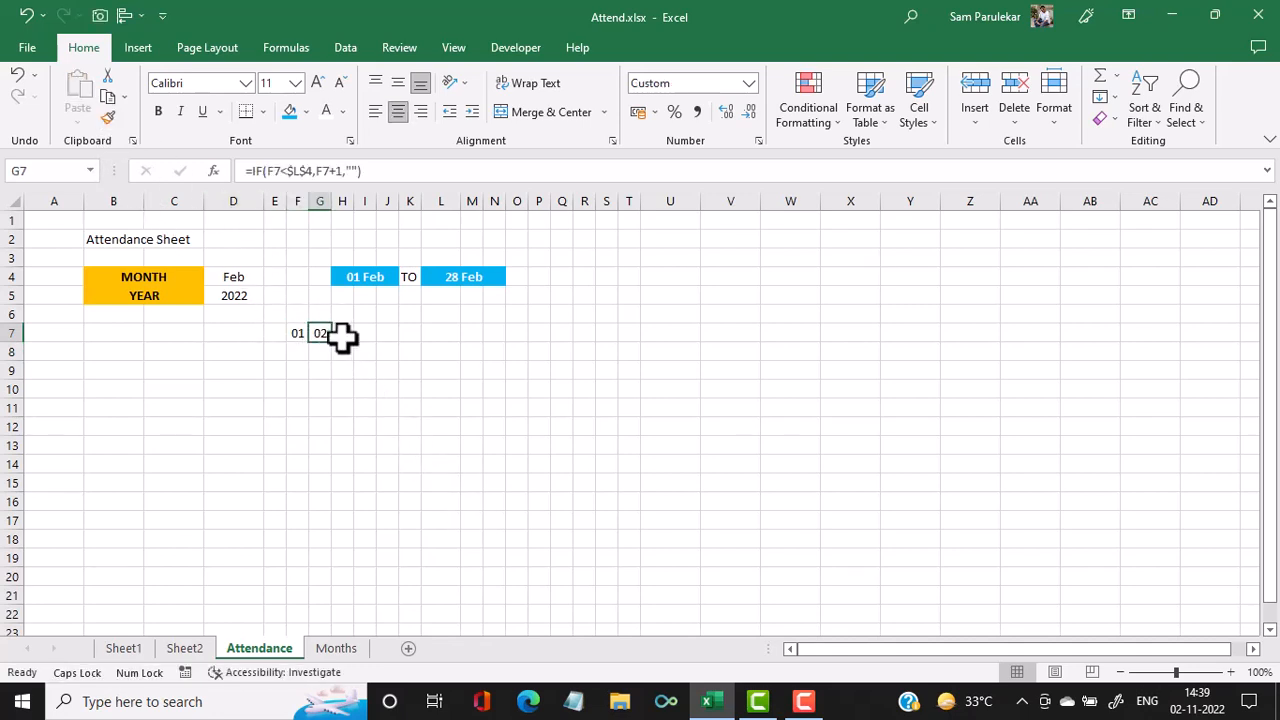
- Fill the G7 date formula across row 7 to AJ7 and narrow columns E through AJ to one uniform width
left_click_drag(331, 341, 1120, 350)
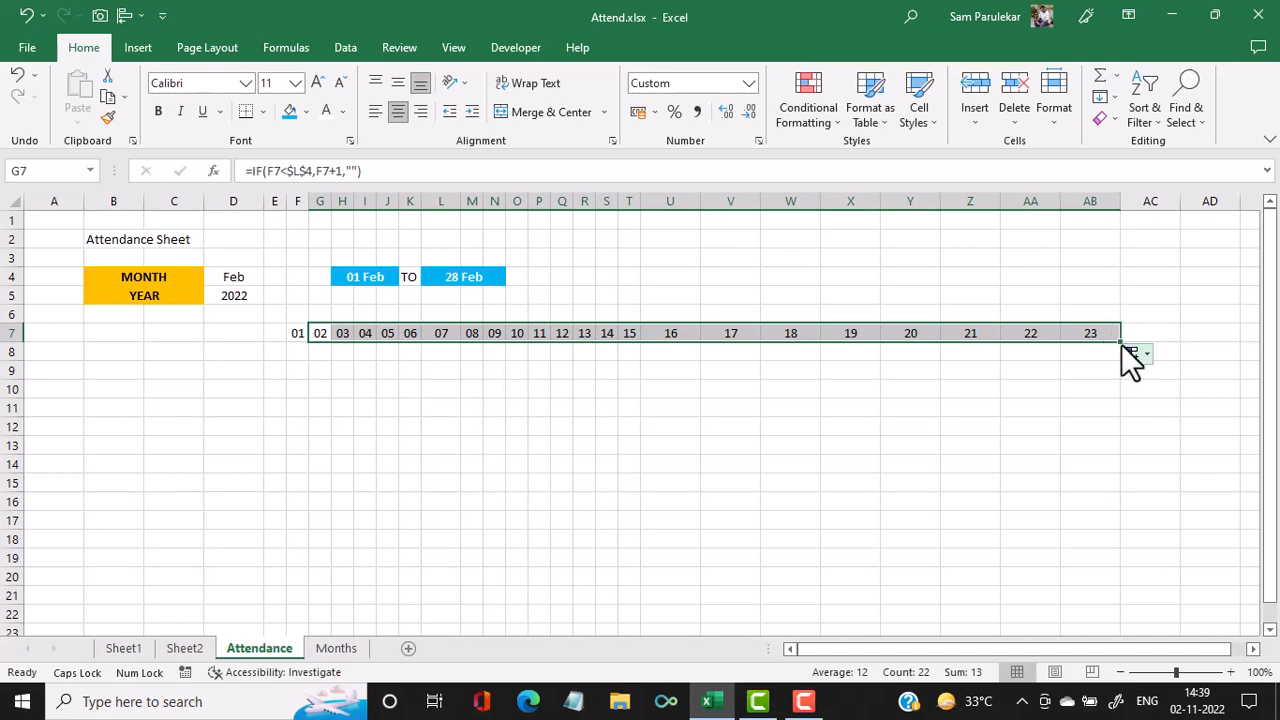
left_click_drag(1122, 345, 1265, 345)
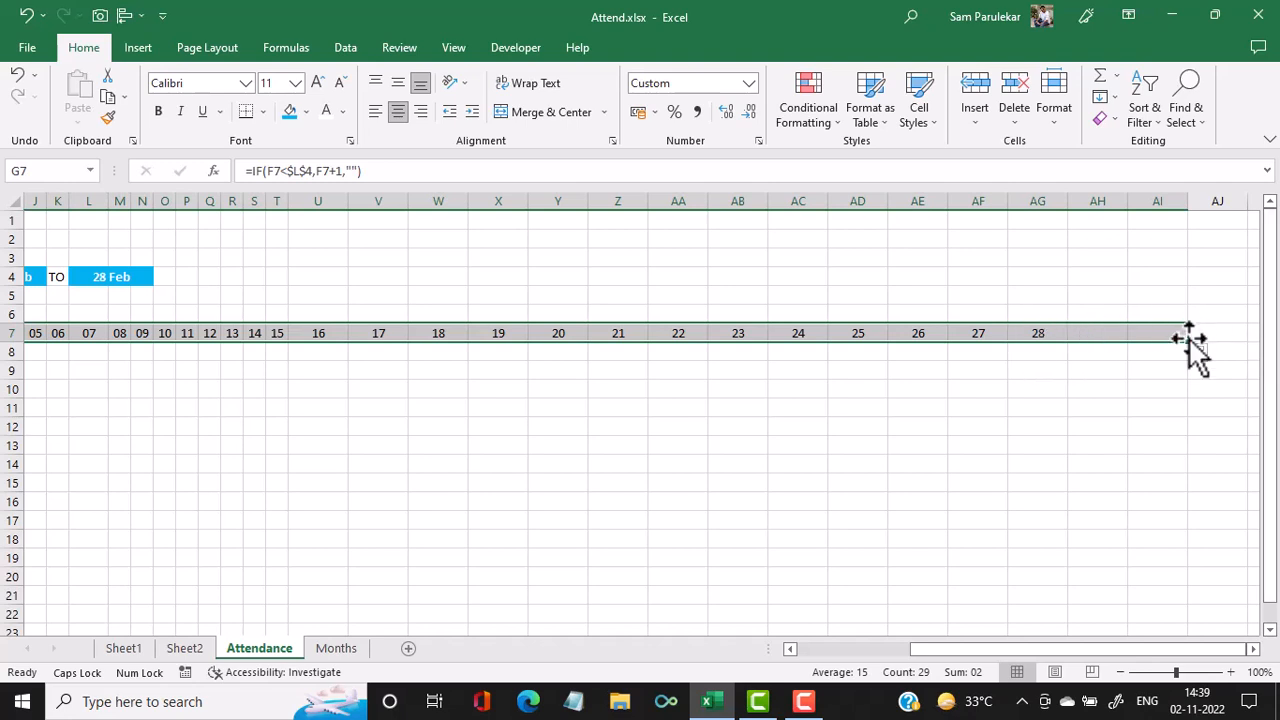
left_click_drag(1190, 345, 1238, 340)
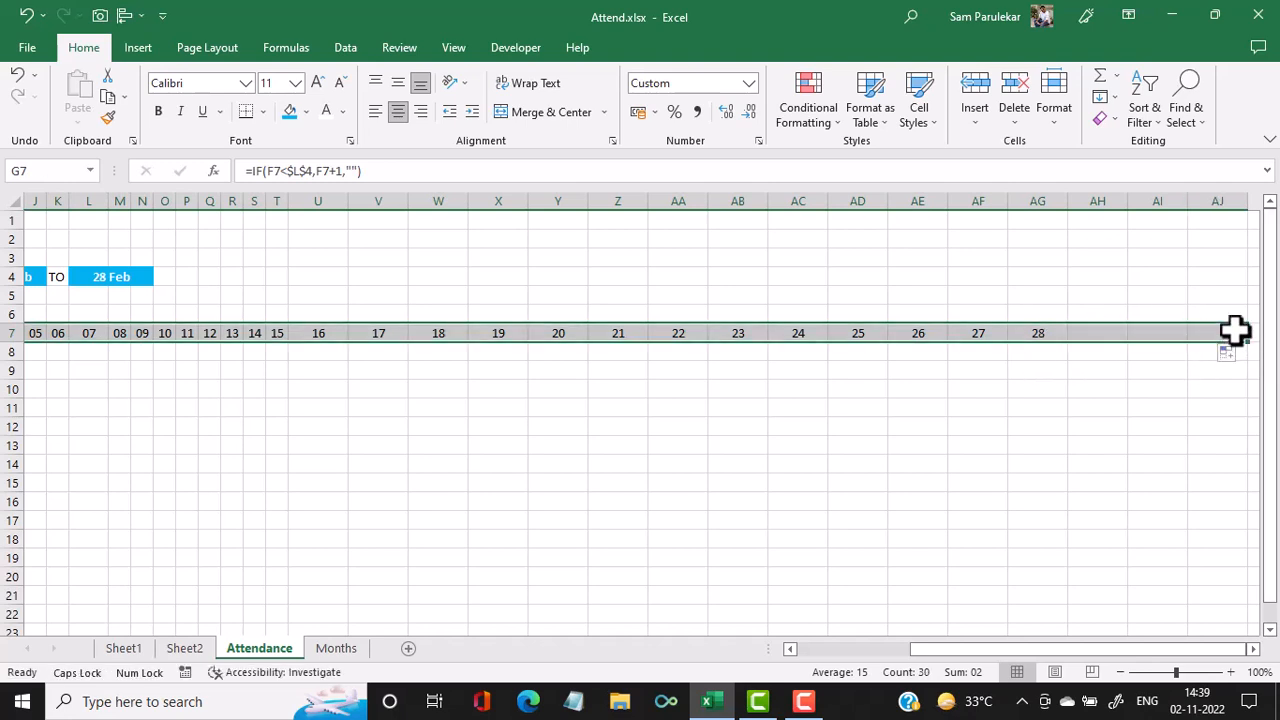
left_click_drag(1225, 196, 280, 202)
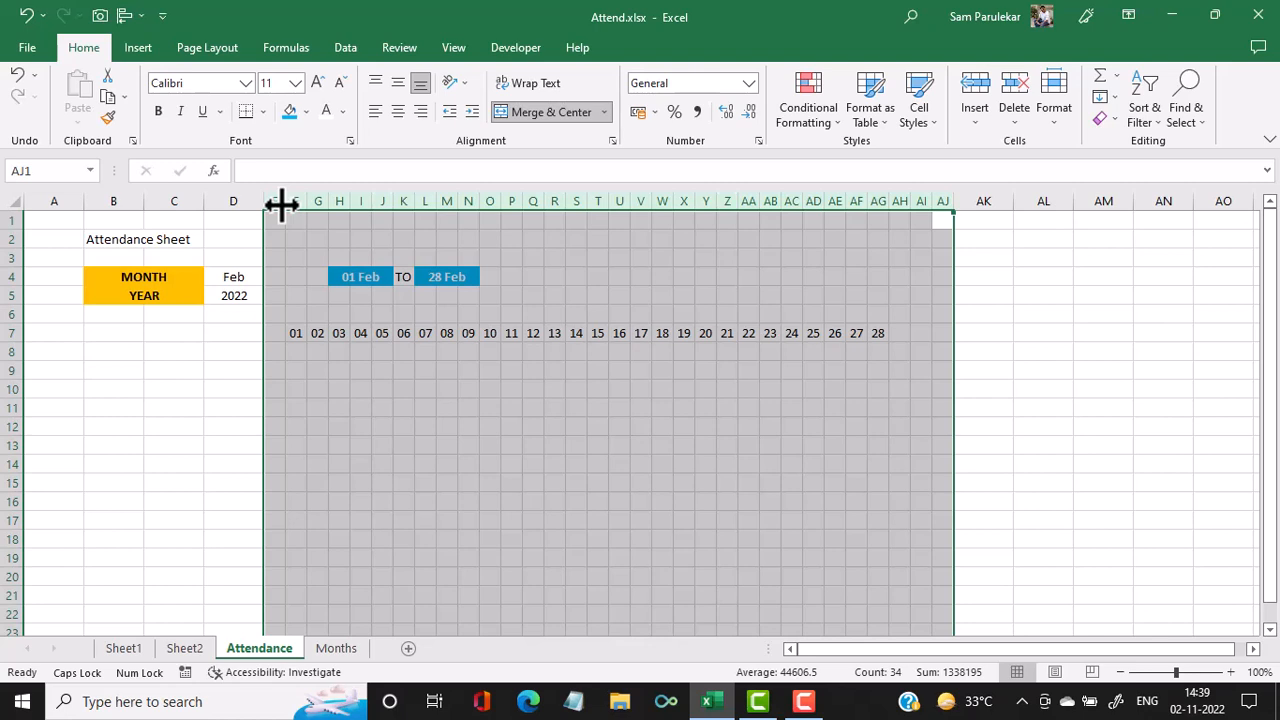
- Test the date row by choosing Jan as the month in D4 and switching it back to Feb
left_click(233, 285)
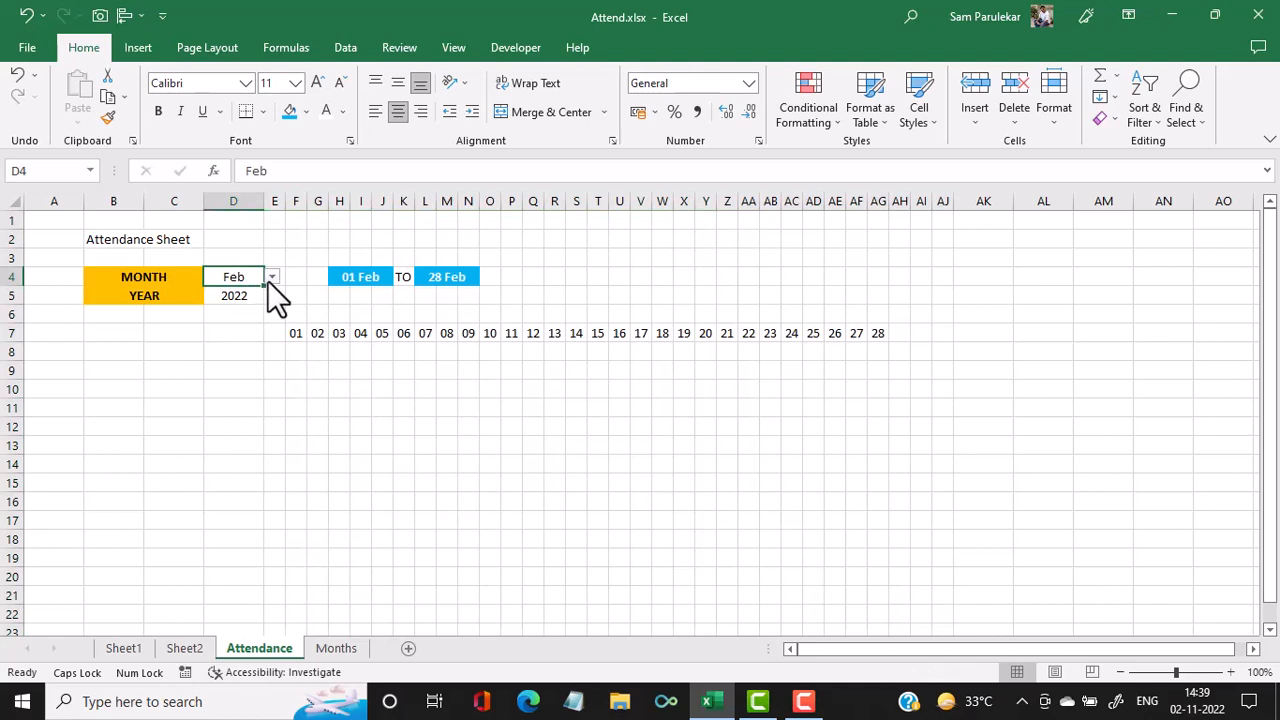
left_click(270, 278)
scroll(267, 315, "up", 1)
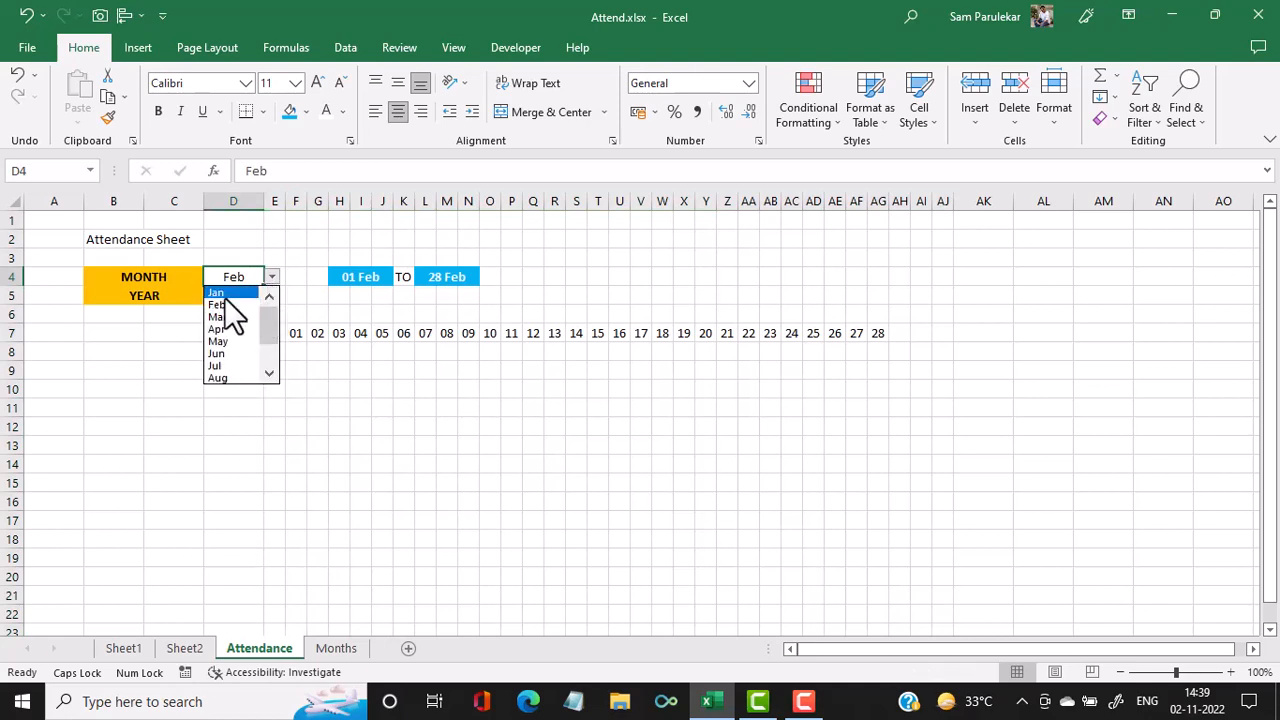
left_click(226, 293)
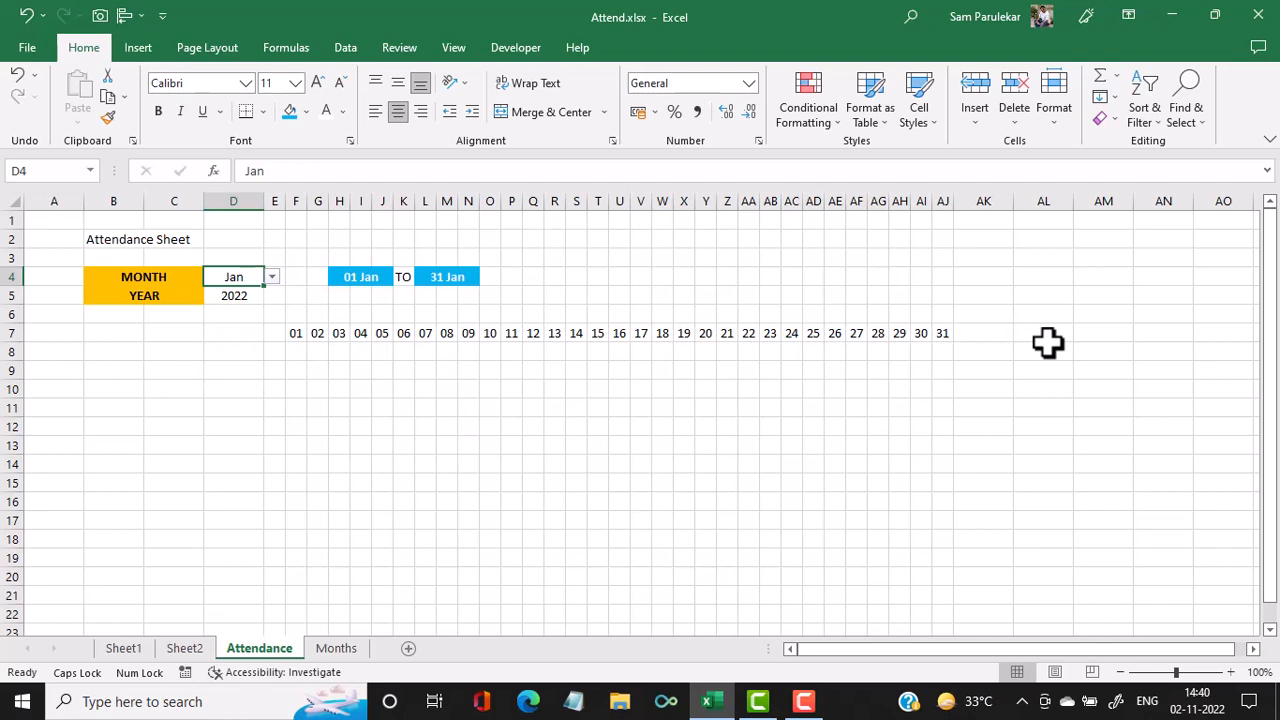
left_click(271, 278)
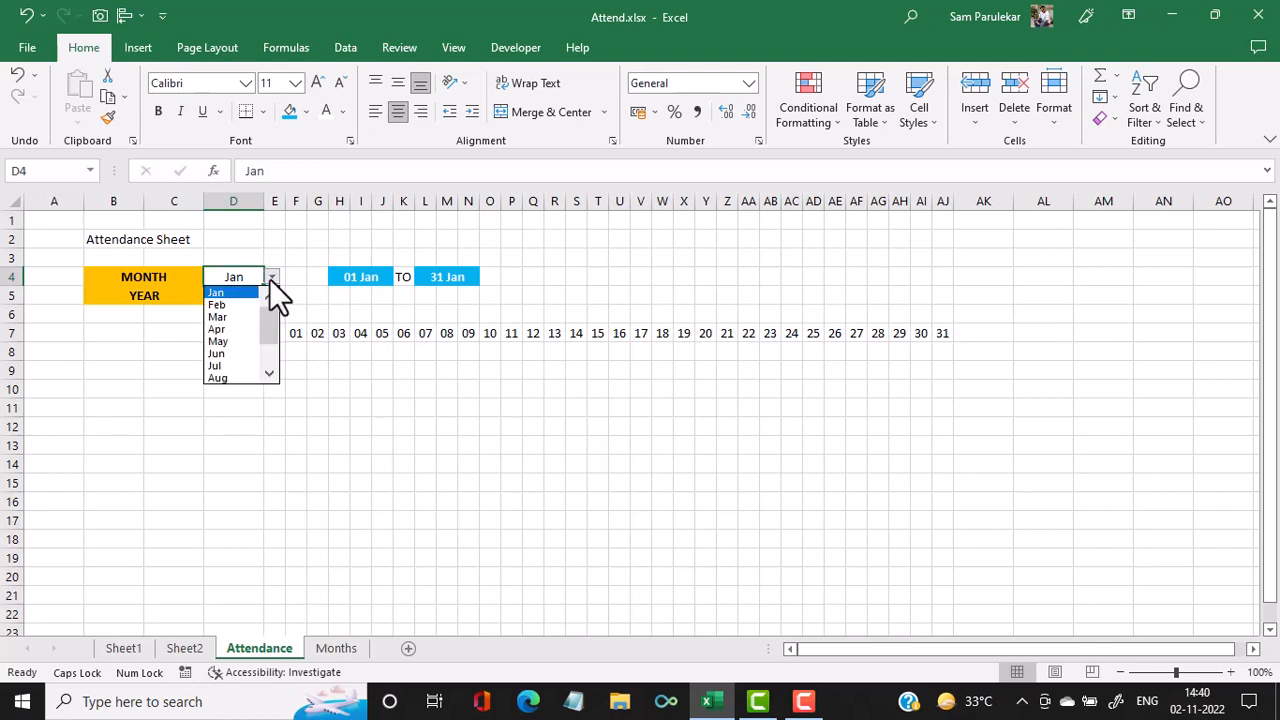
left_click(243, 304)
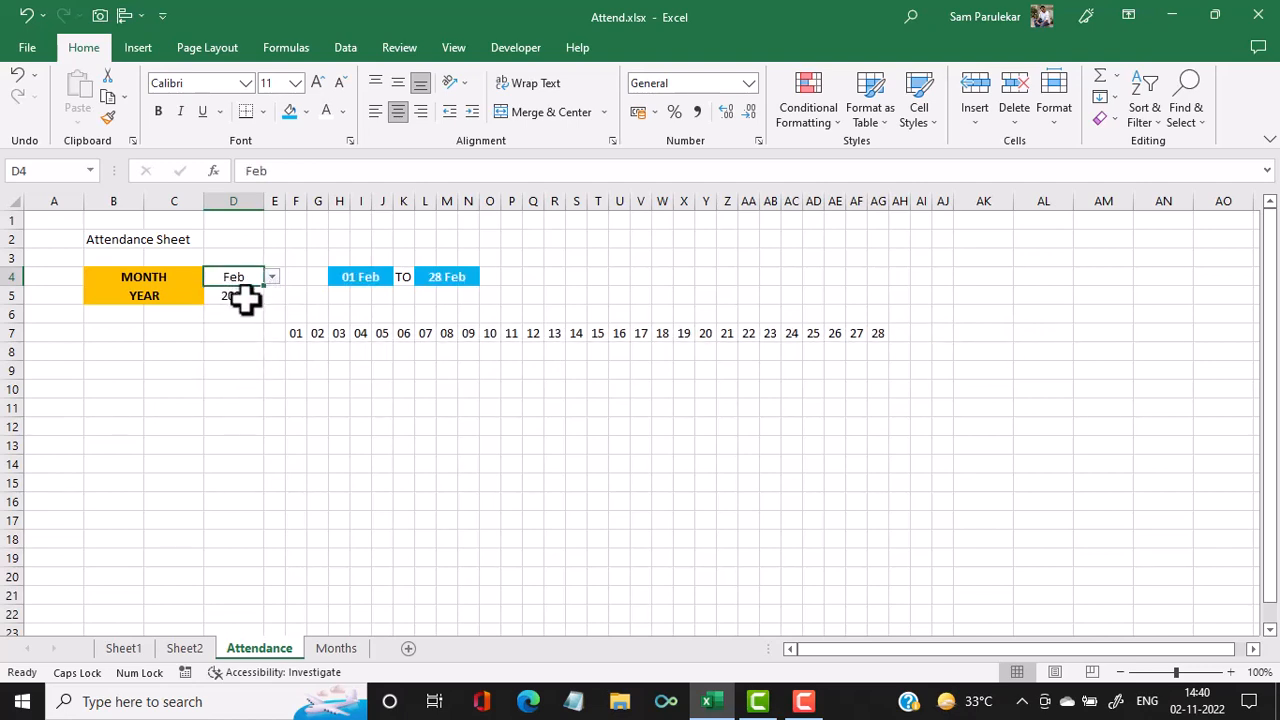
- Set the month in D4 to Dec
left_click(271, 278)
left_click_drag(269, 335, 264, 390)
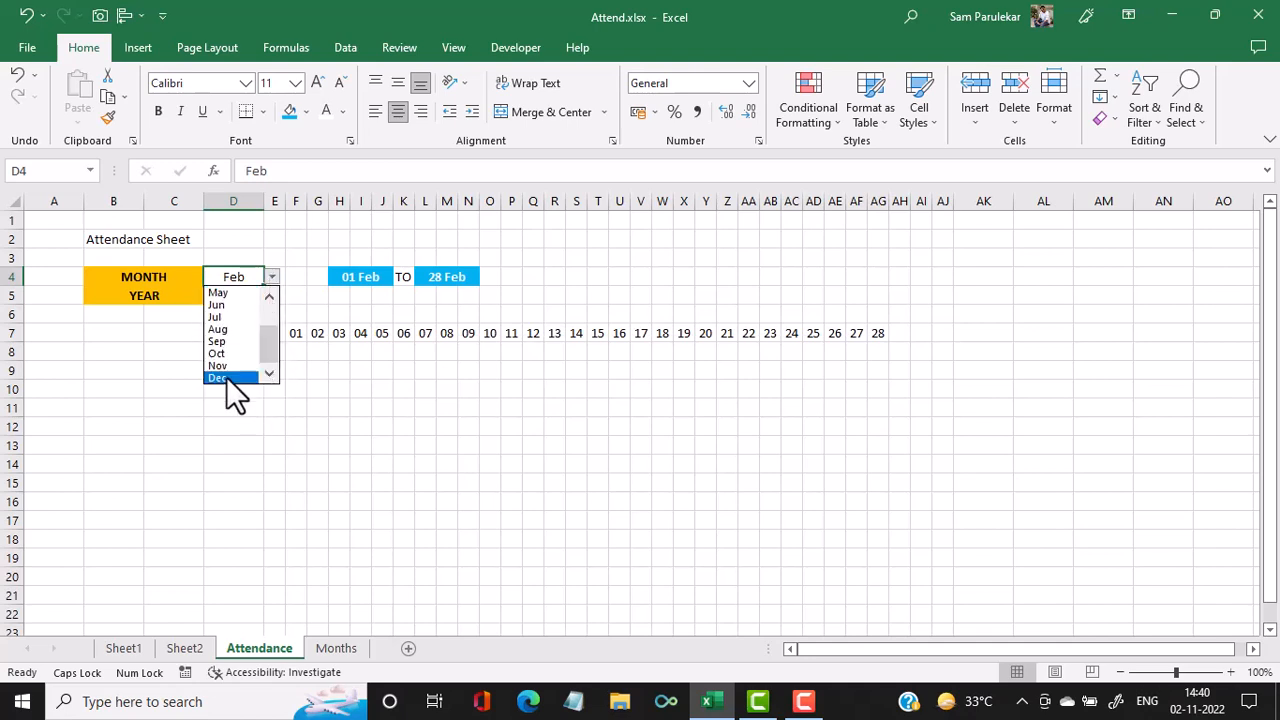
left_click(226, 377)
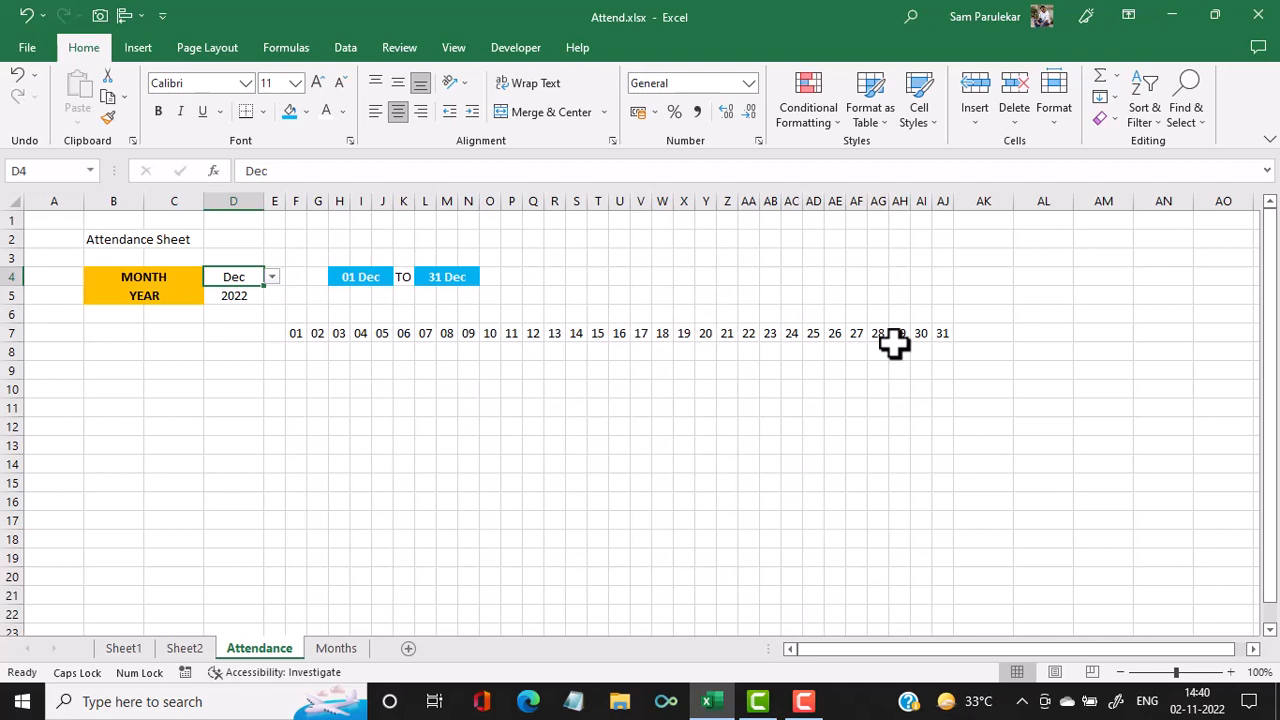
- Examine the weekday formula in F8 of the finished example on Sheet1 and return to the Attendance worksheet
left_click(118, 650)
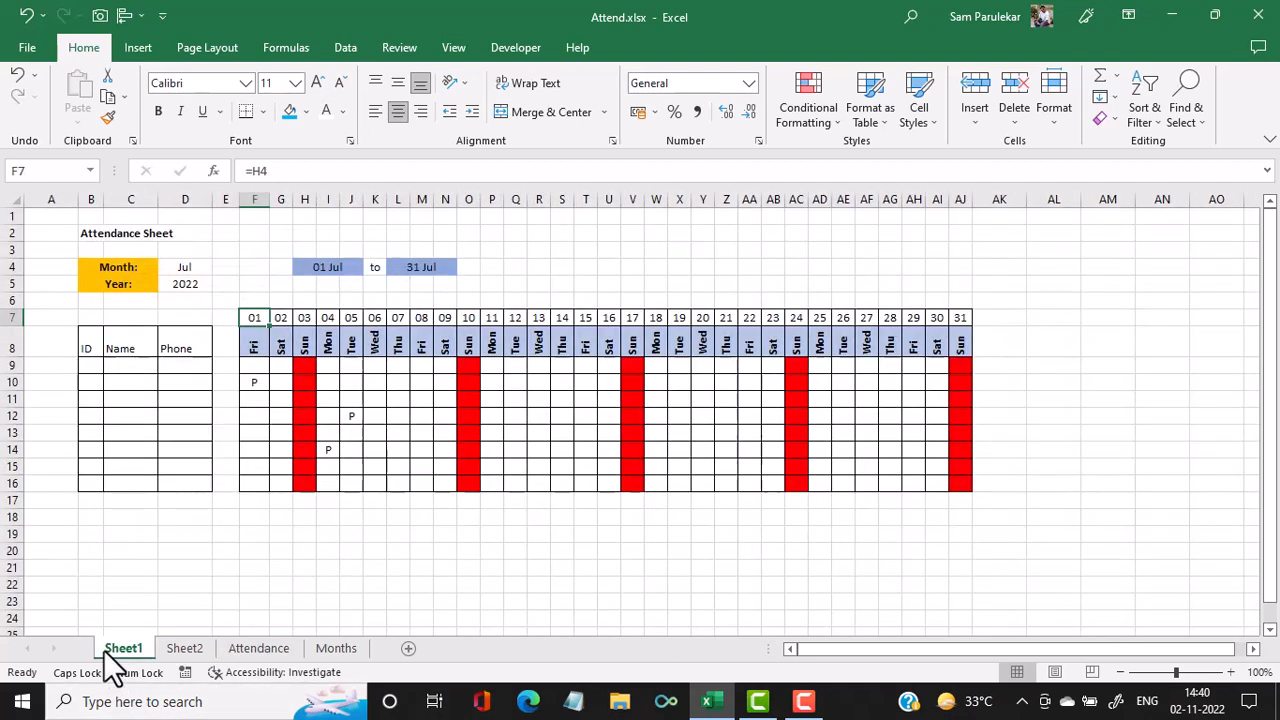
left_click(252, 344)
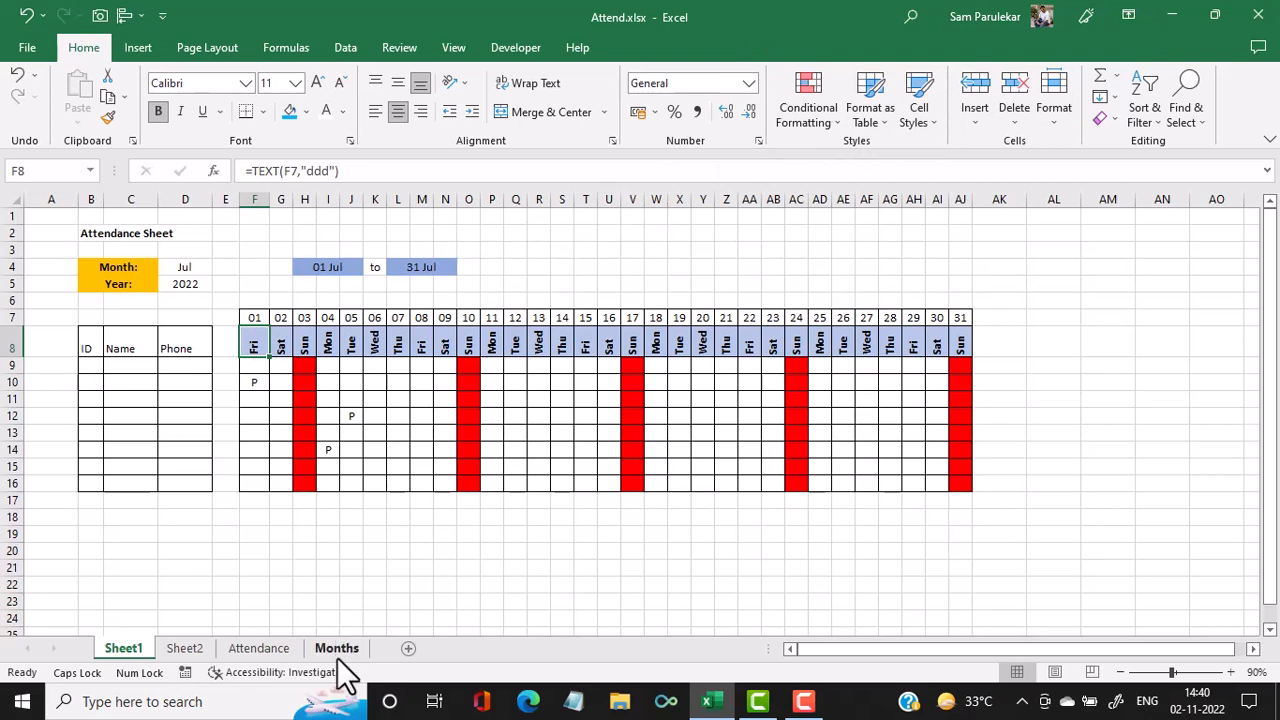
left_click(284, 648)
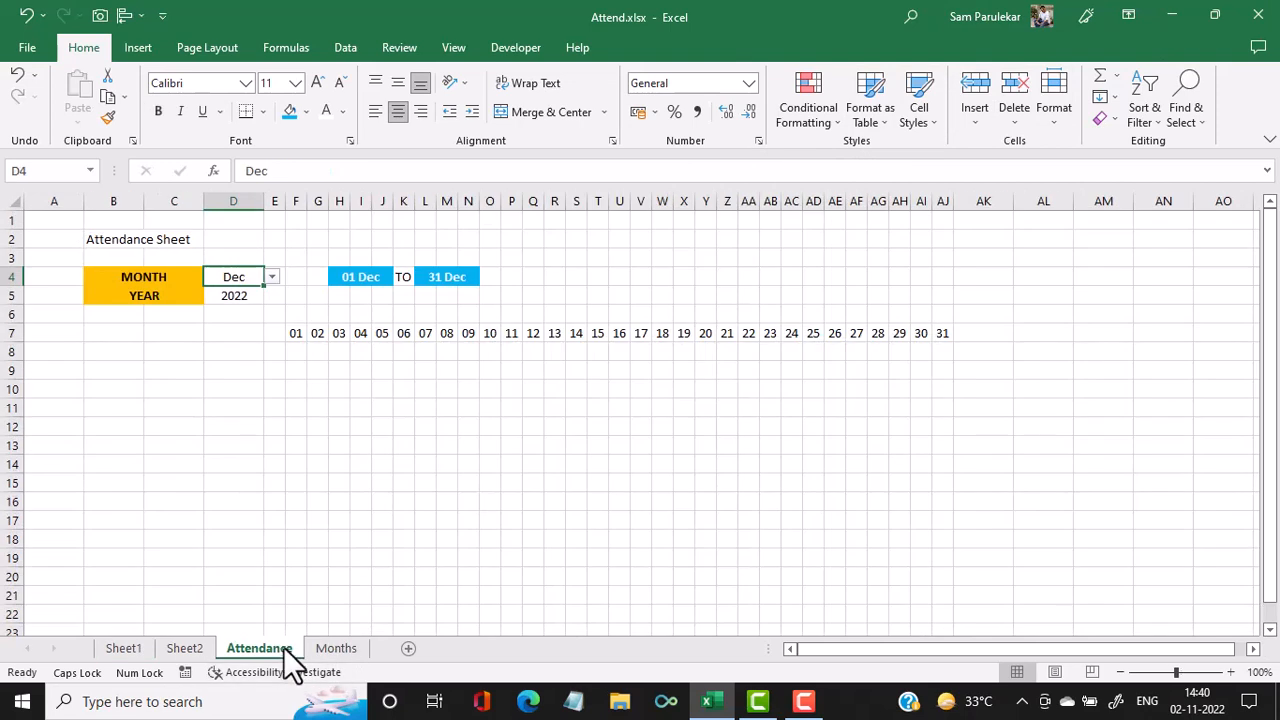
left_click(123, 648)
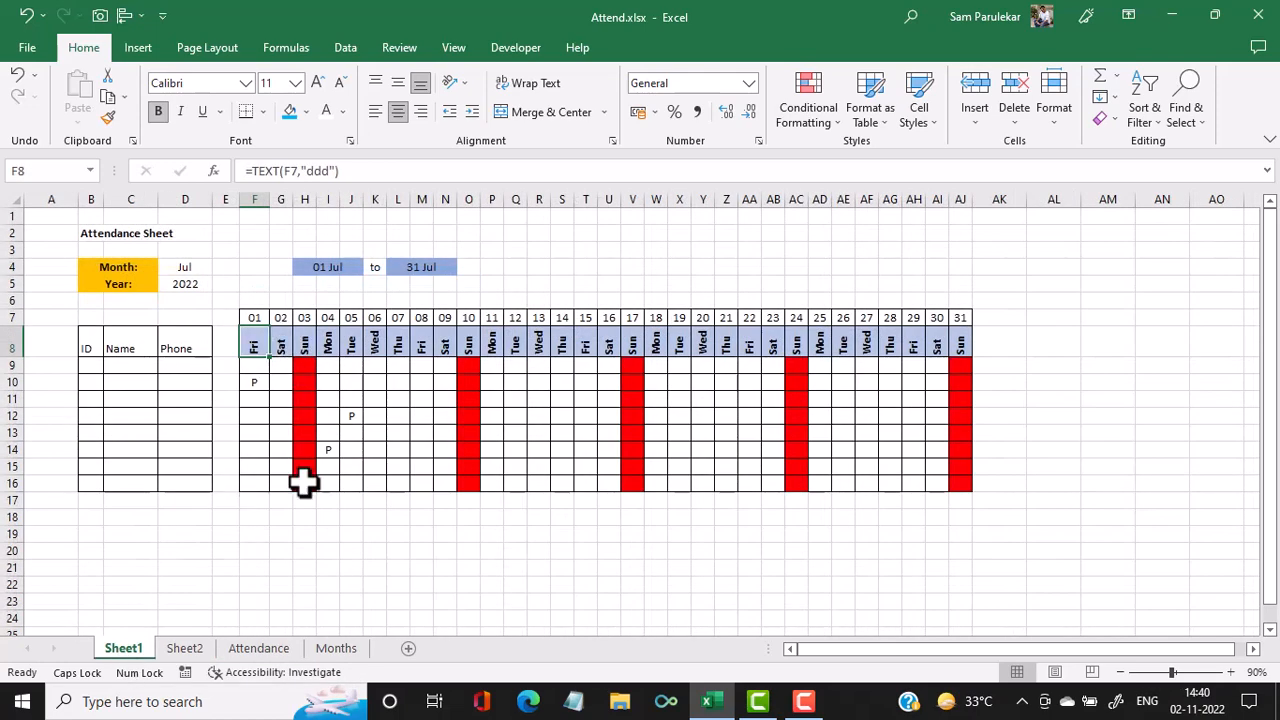
left_click(258, 648)
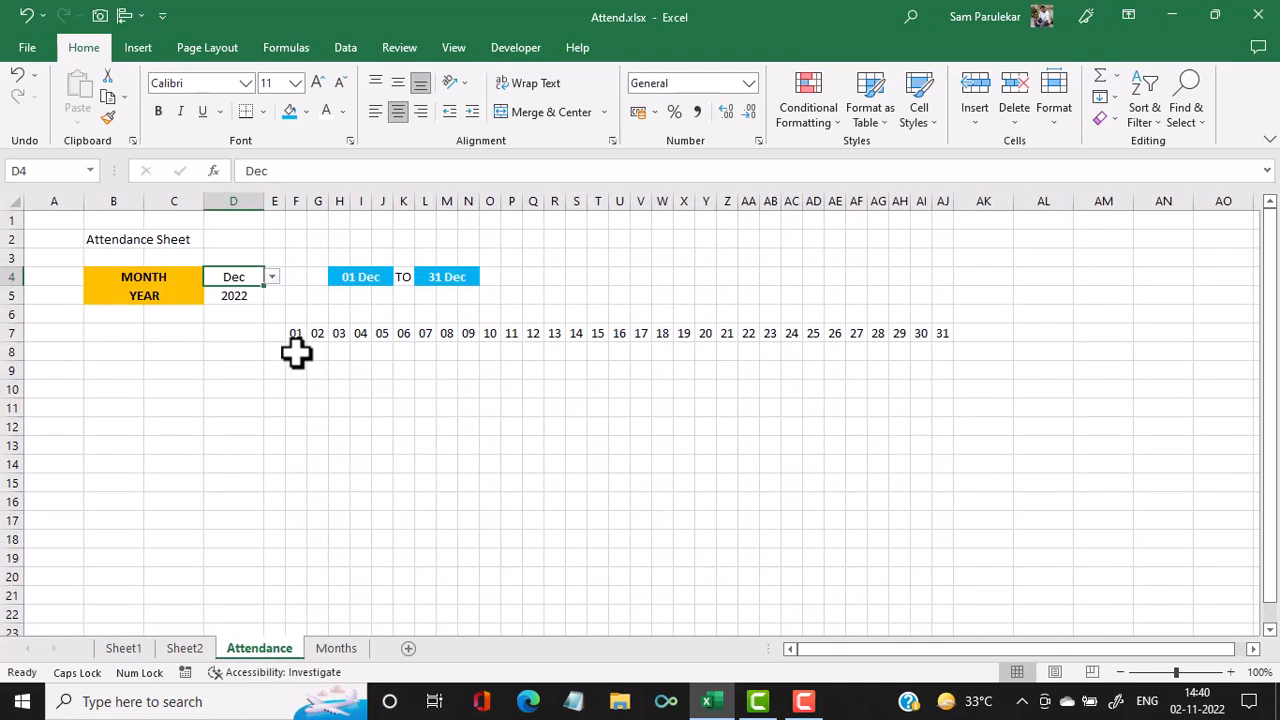
- Enter the weekday formula =TEXT(F7,"DDD") in F8, below the first date
left_click(296, 352)
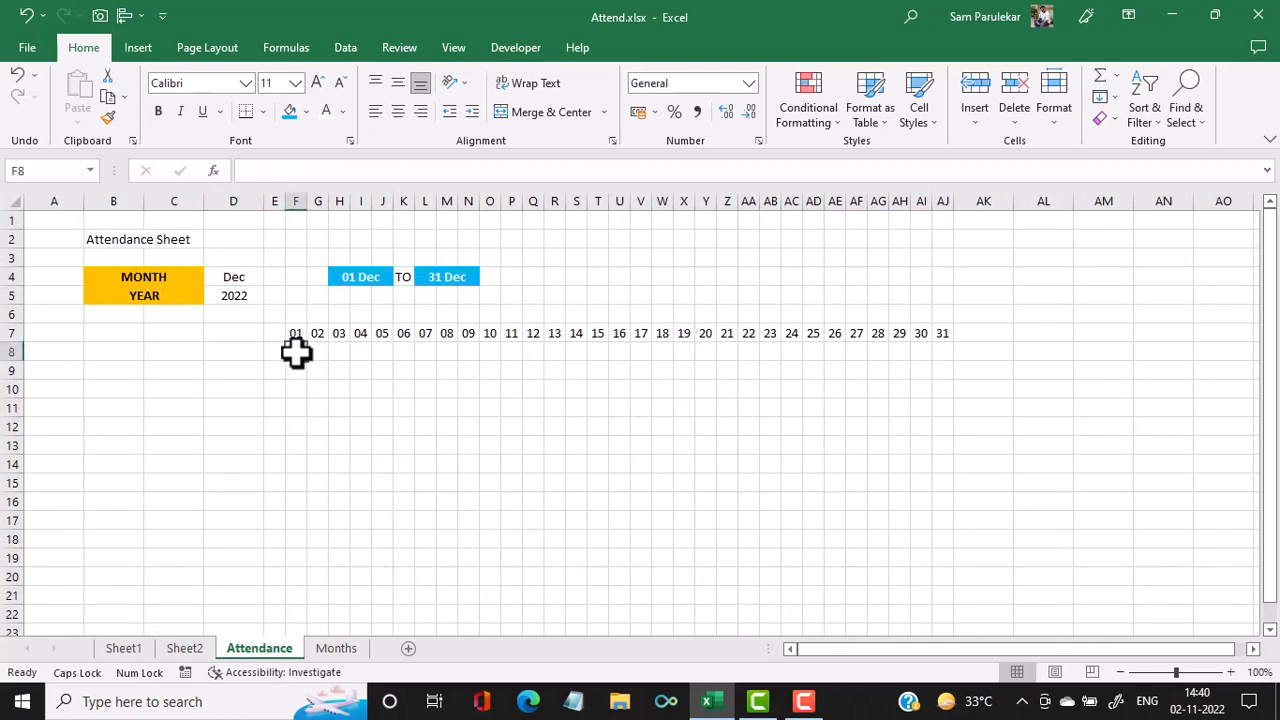
type("=T")
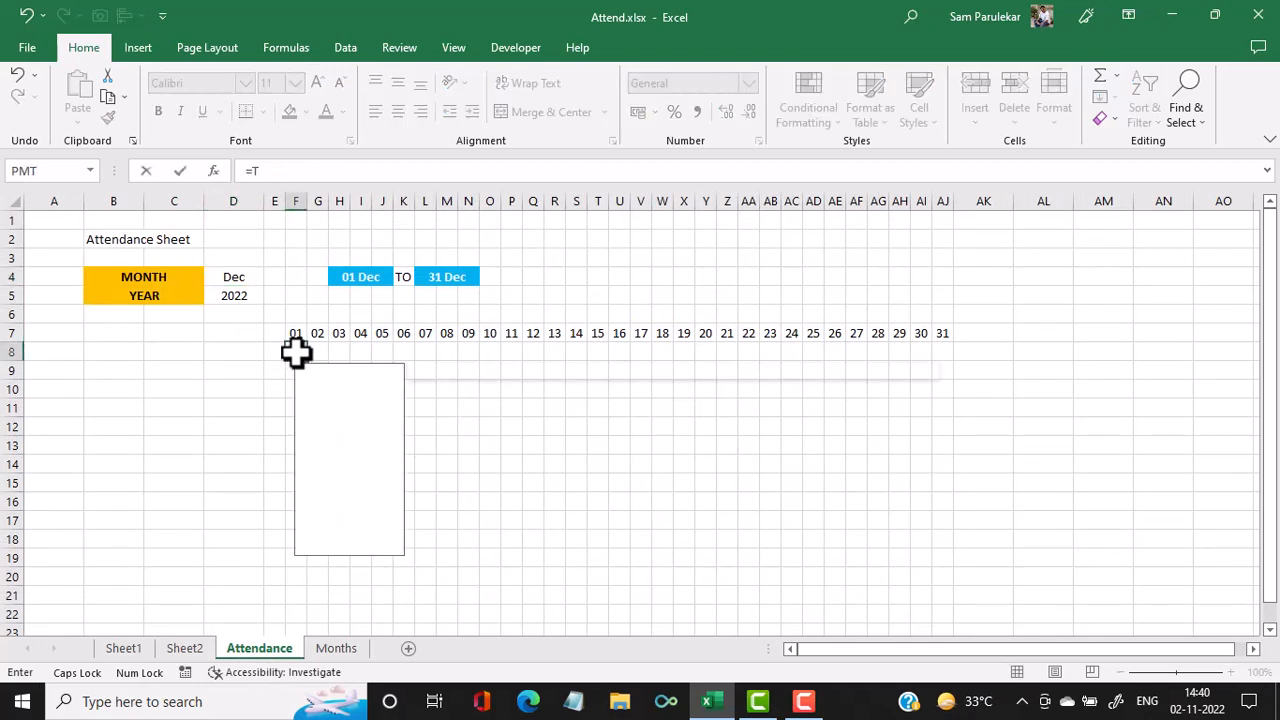
type("EXT")
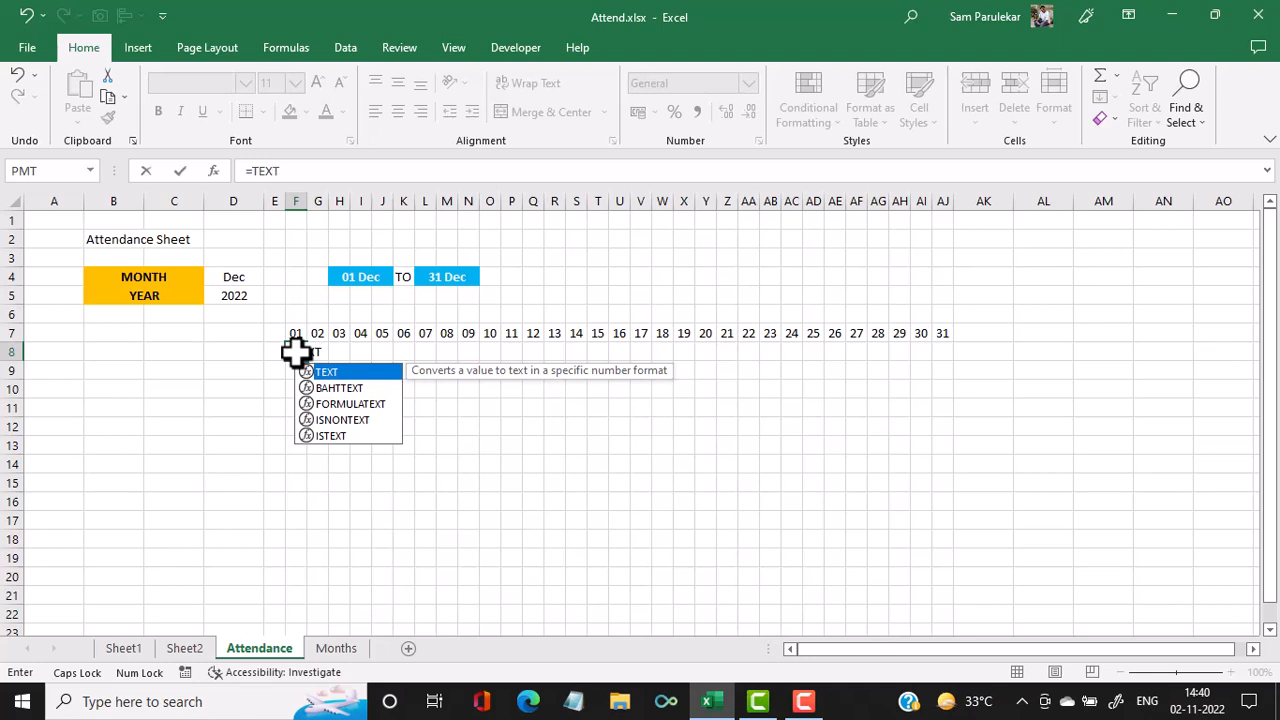
type("(")
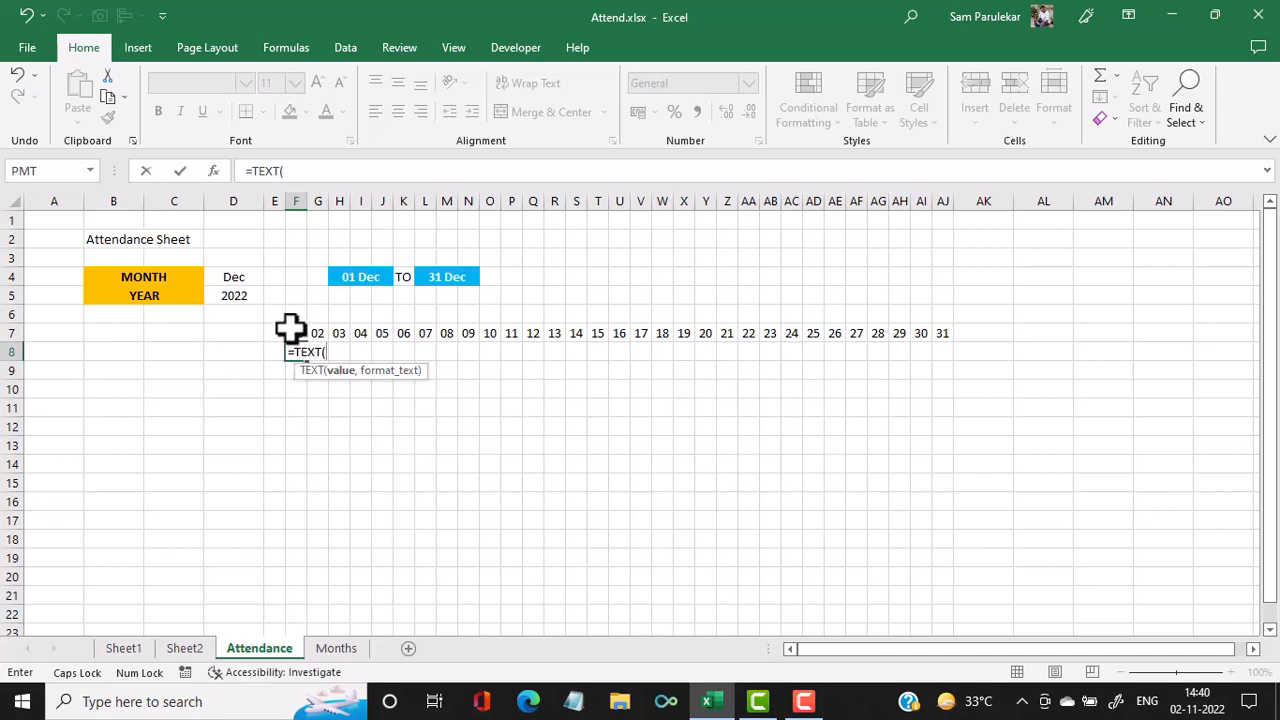
left_click(293, 335)
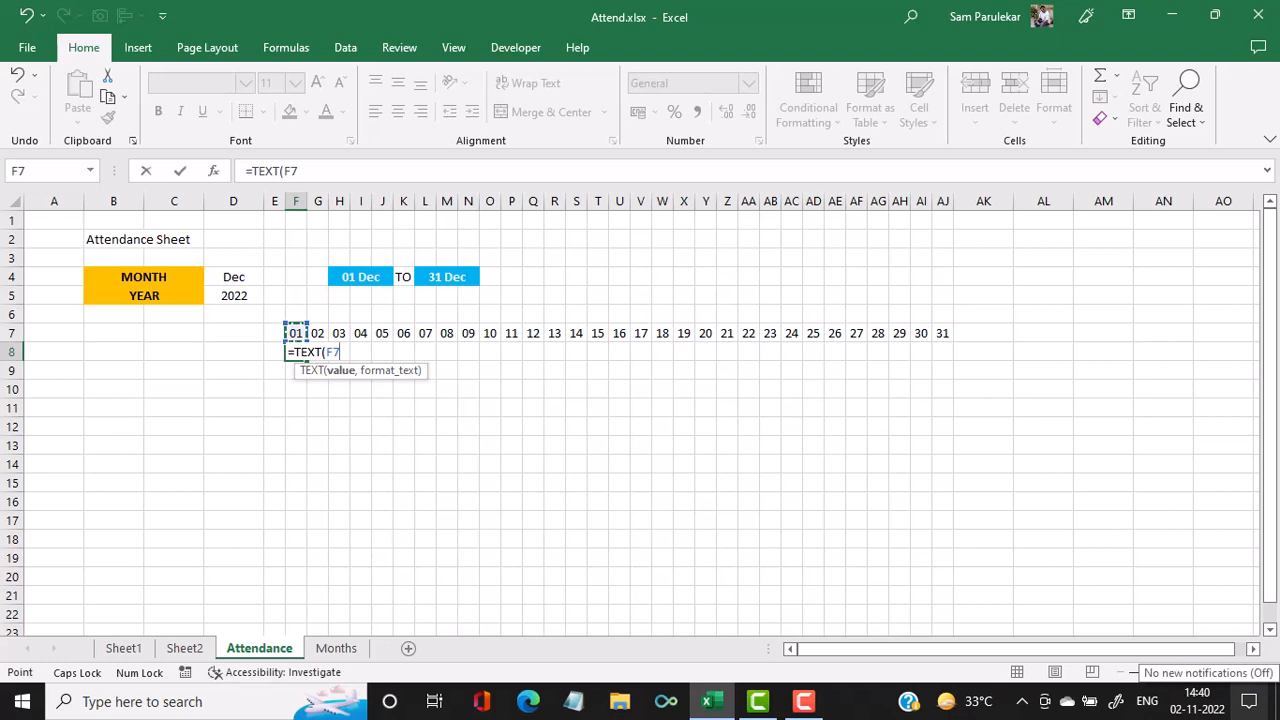
type(",")
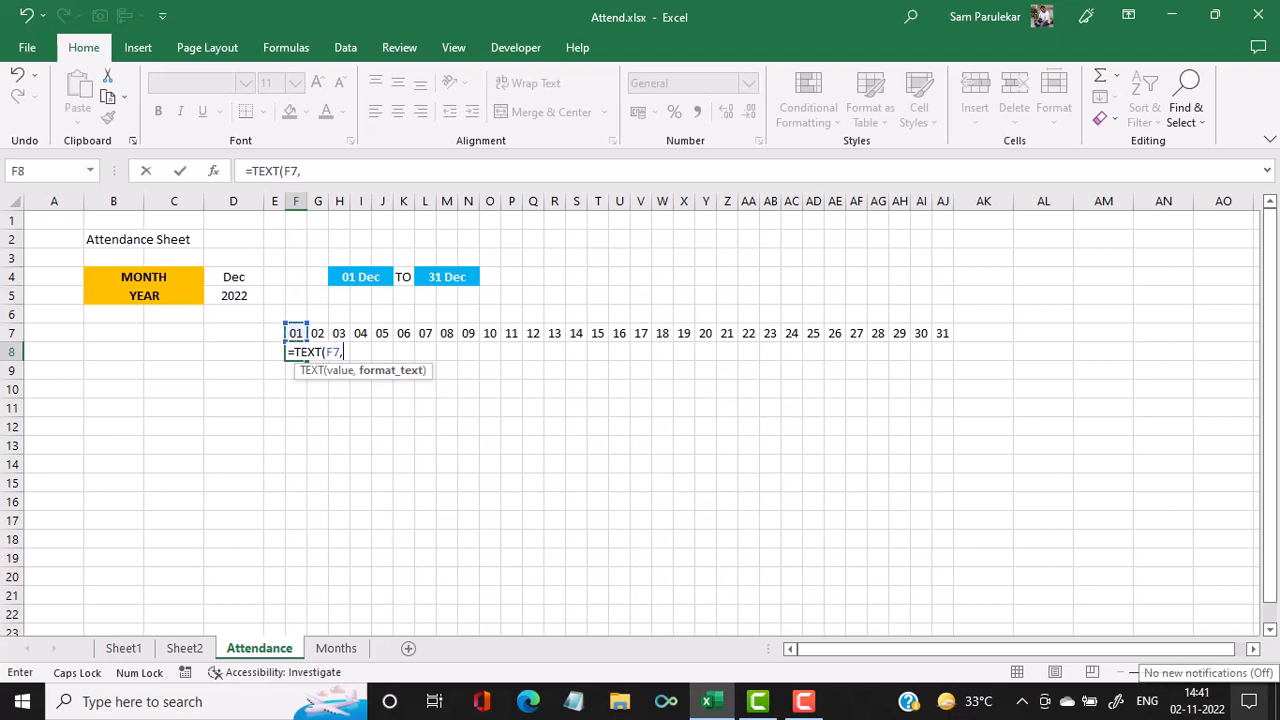
type("\"")
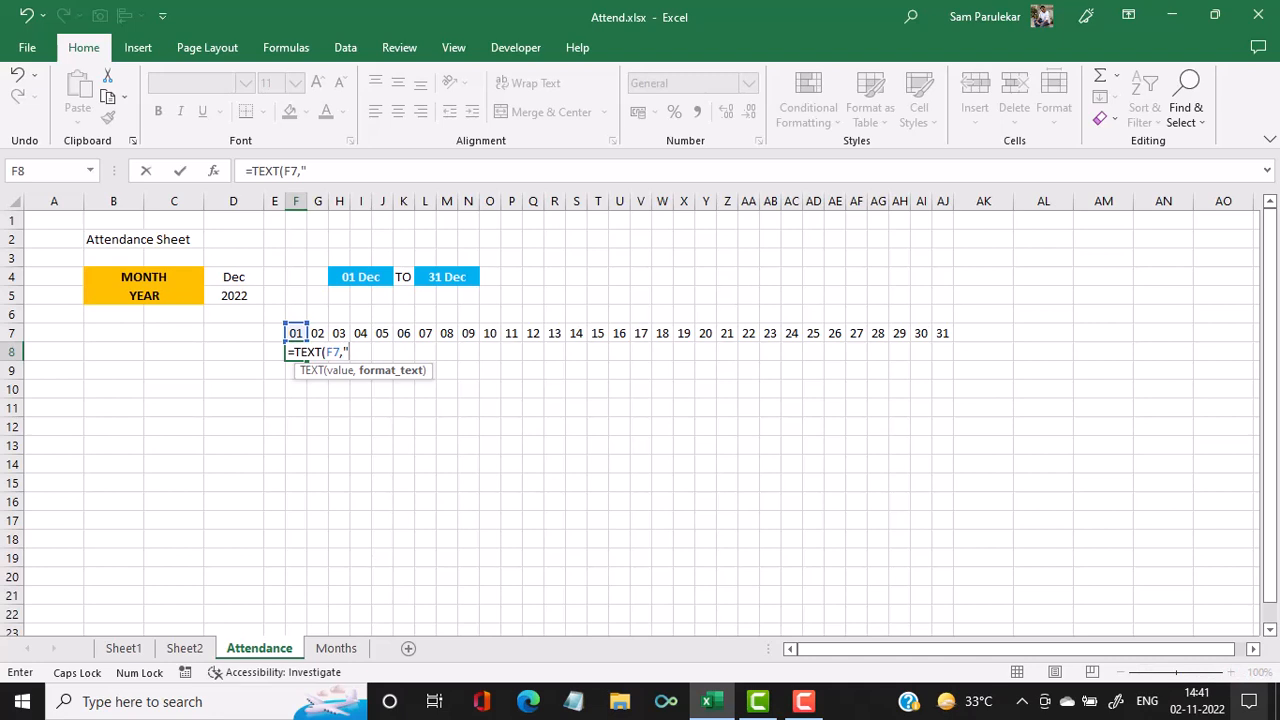
type("DDDD")
key("BackSpace")
type("\")")
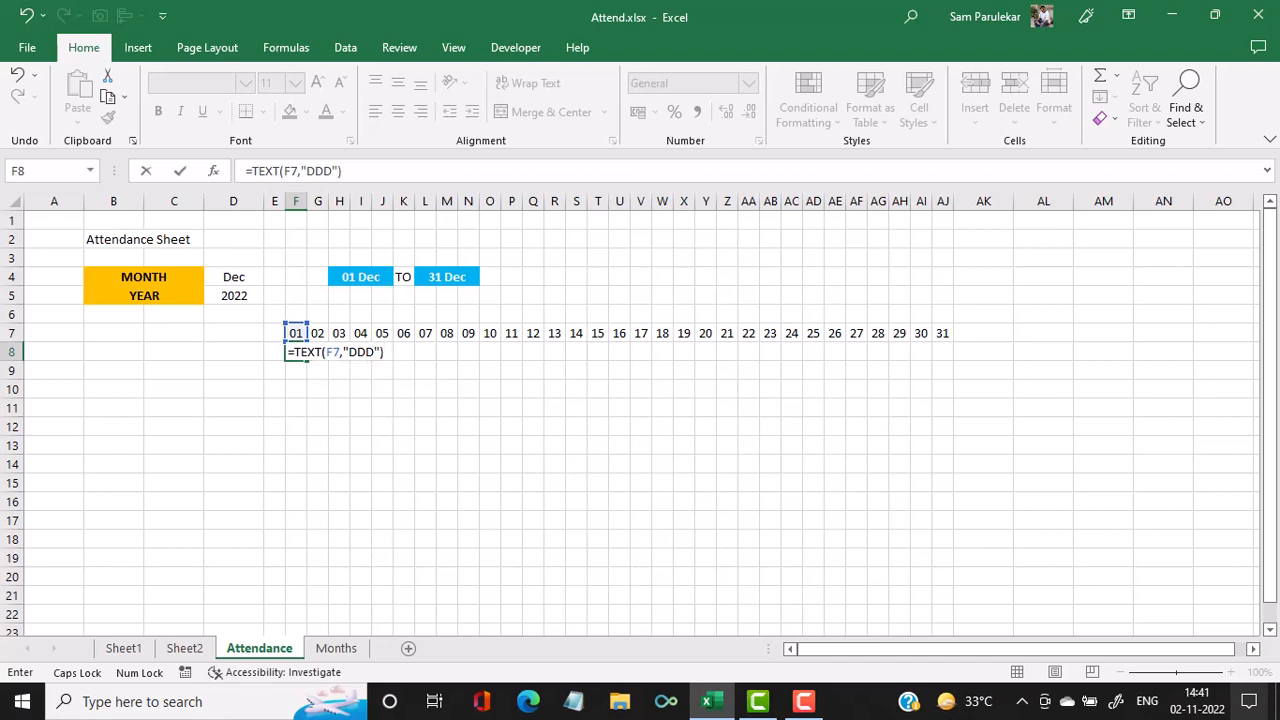
key("Return")
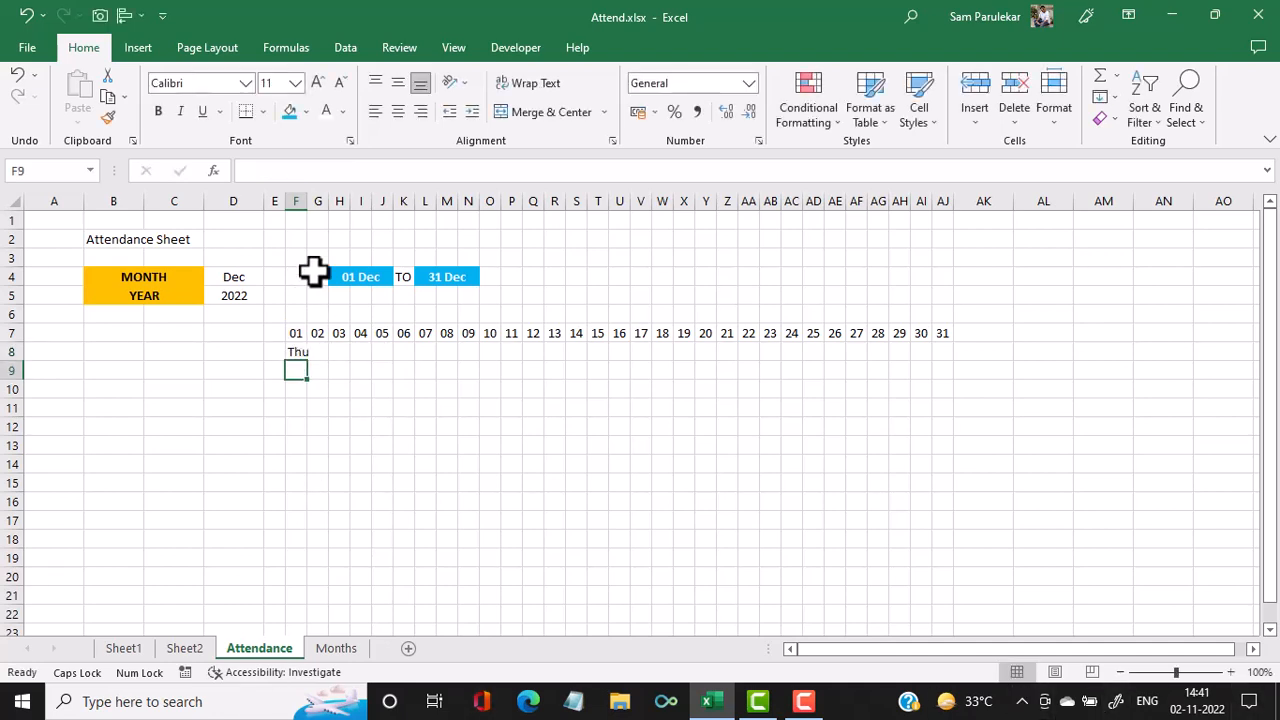
- Widen column F slightly and fill the F8 weekday formula across row 8 to AJ8
left_click_drag(307, 201, 311, 201)
left_click(303, 352)
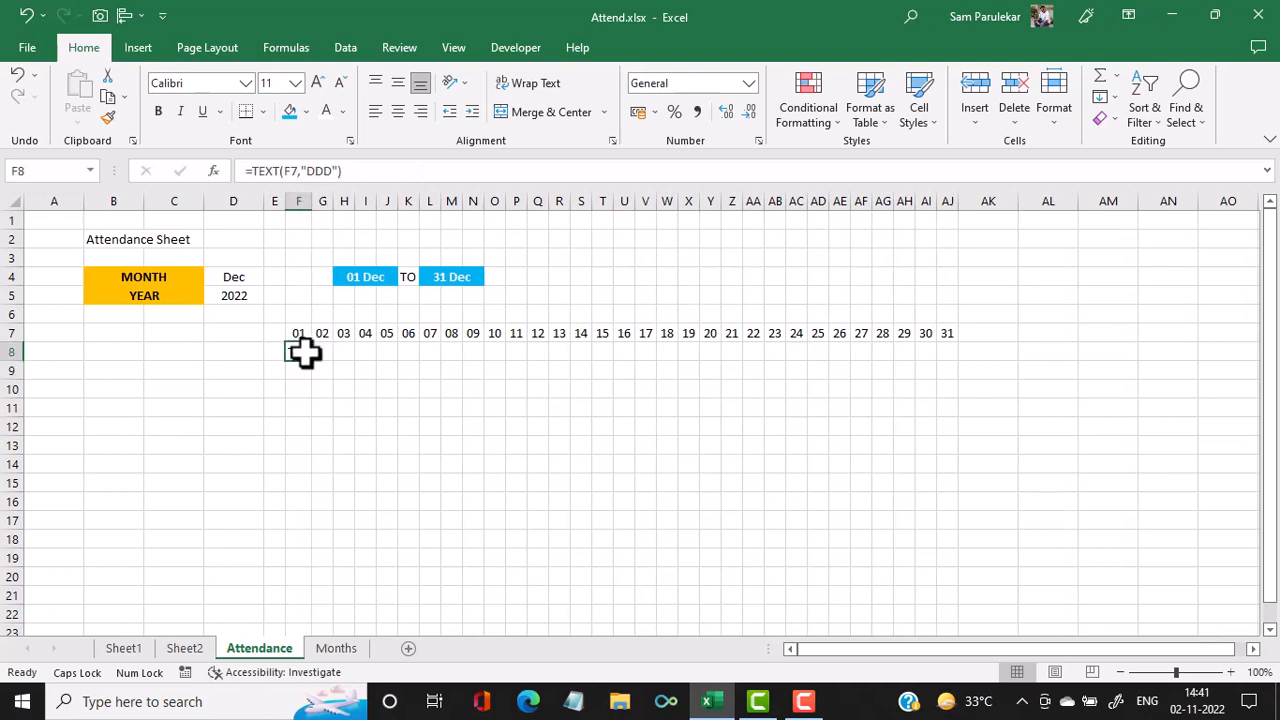
left_click_drag(316, 368, 982, 398)
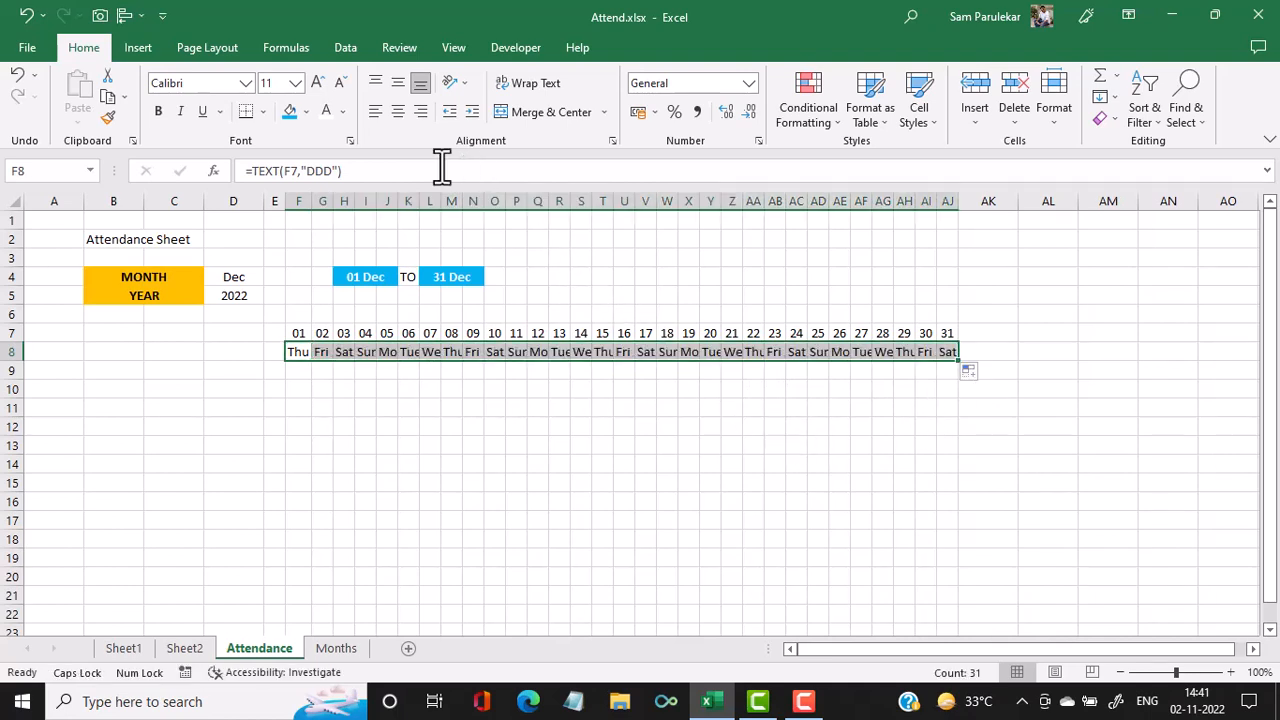
- Widen columns F through AJ equally so the weekday names fit, and centre their contents
left_click_drag(300, 194, 948, 236)
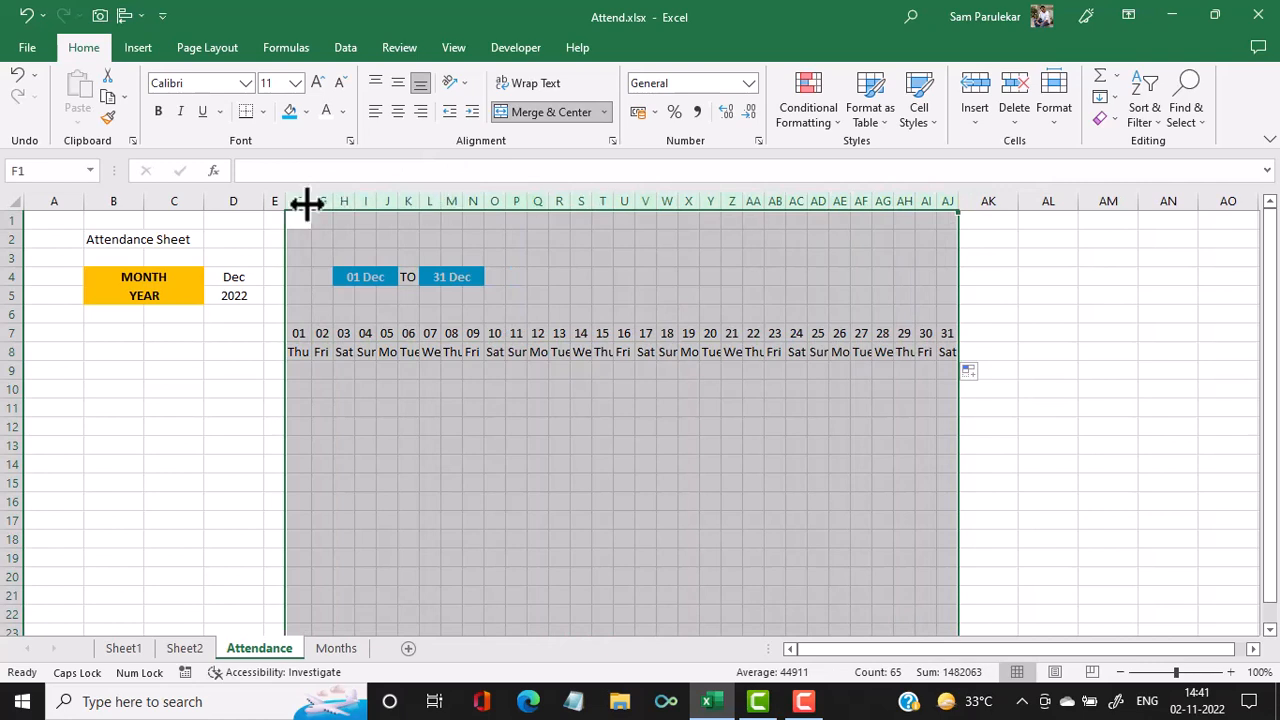
left_click_drag(307, 203, 311, 203)
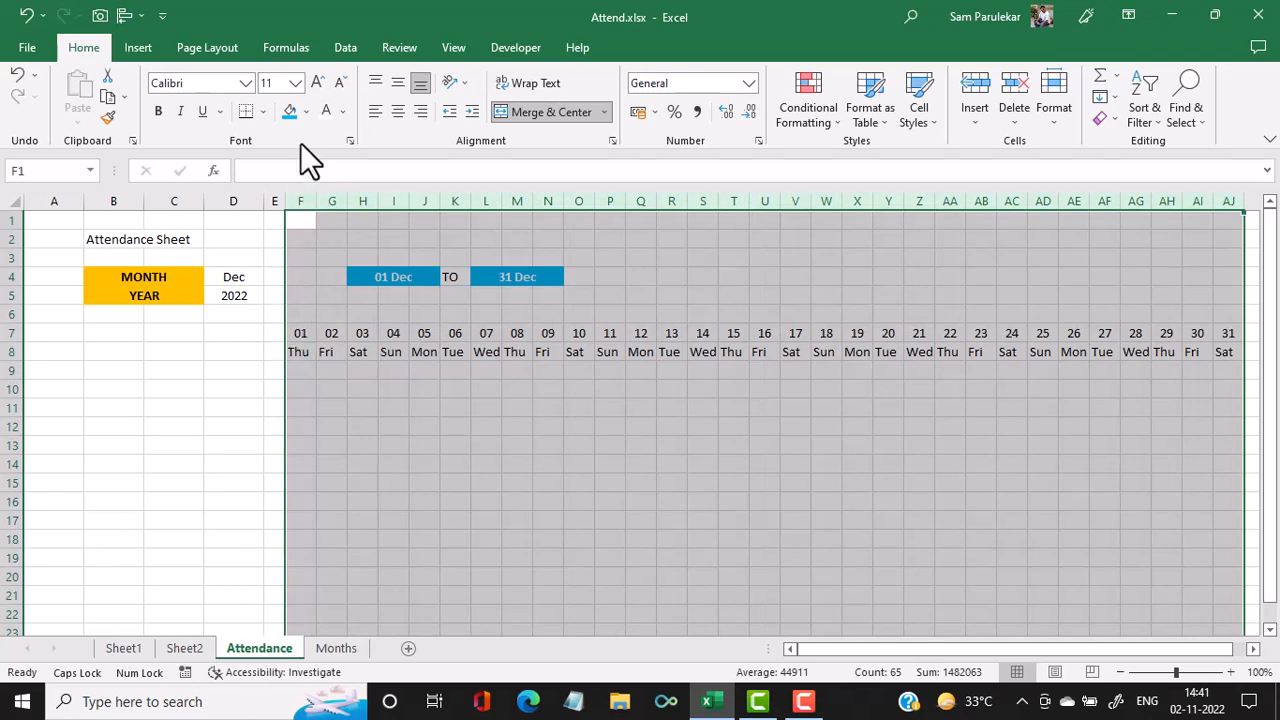
left_click(397, 112)
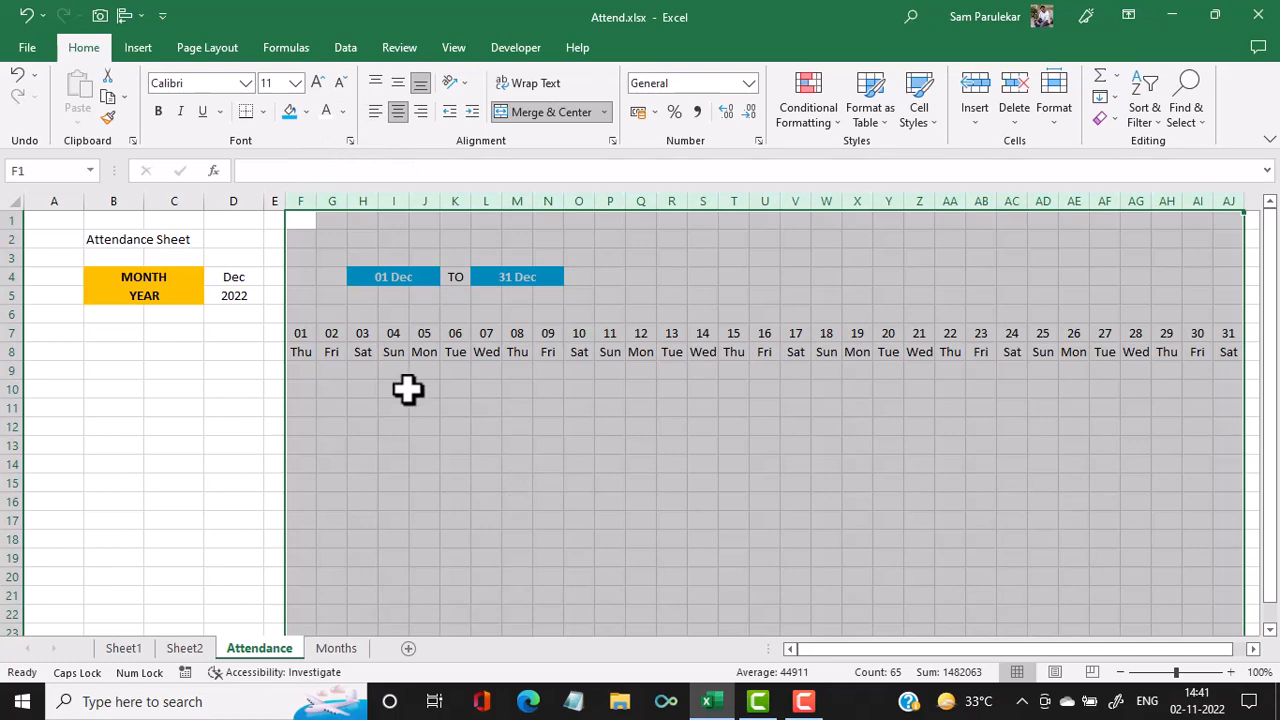
- Check the weekday row on Sheet1, and rotate the weekday names in F8:AJ8 on Attendance to a 90-degree text orientation
left_click(124, 648)
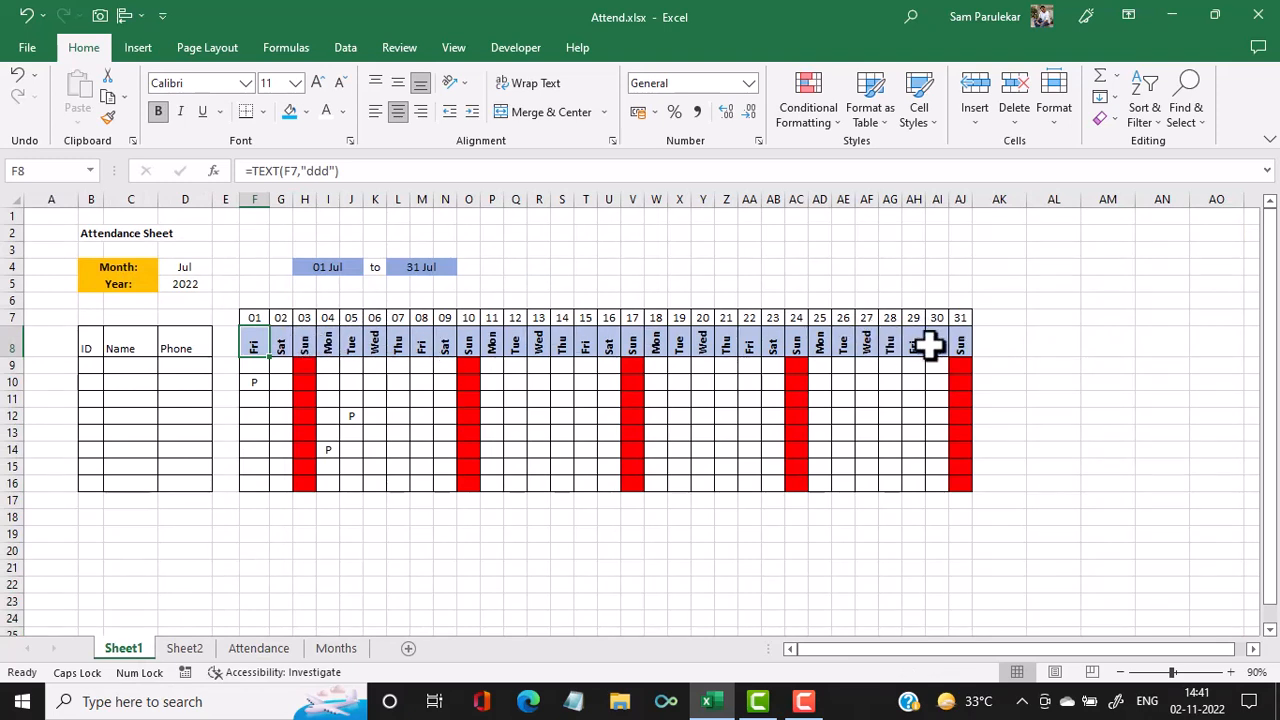
left_click(337, 648)
left_click(290, 648)
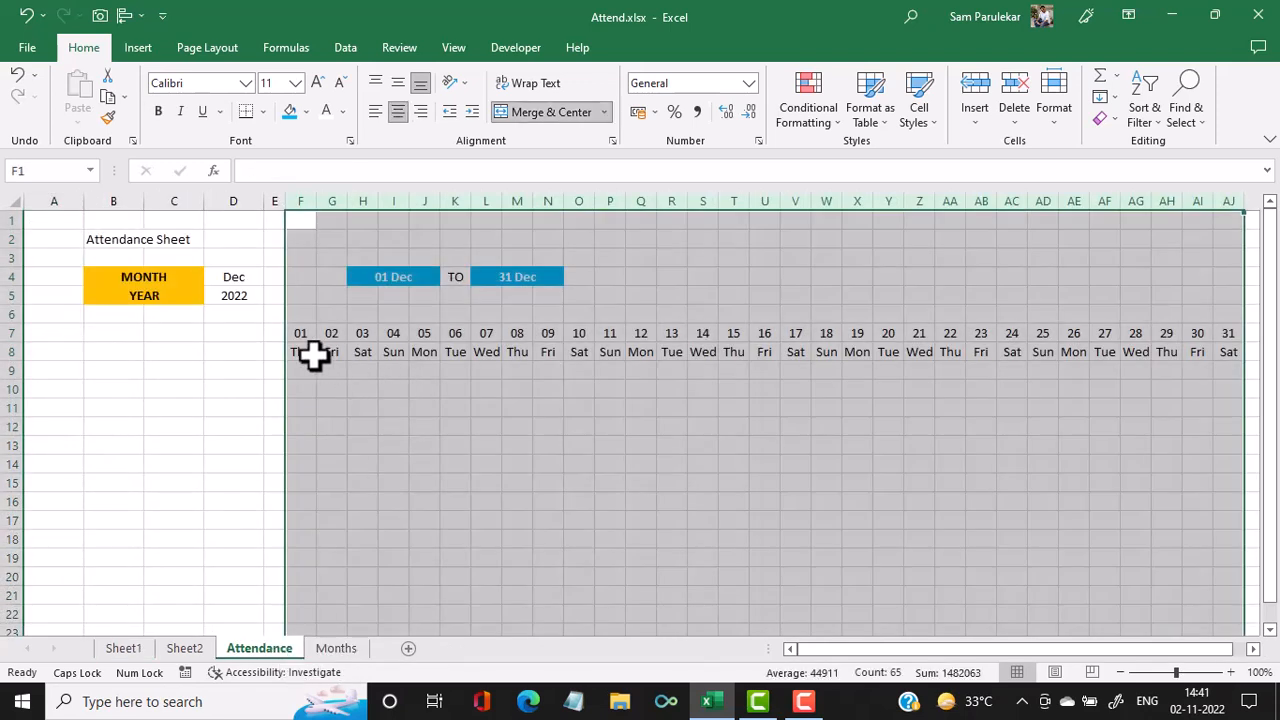
left_click_drag(312, 354, 1237, 354)
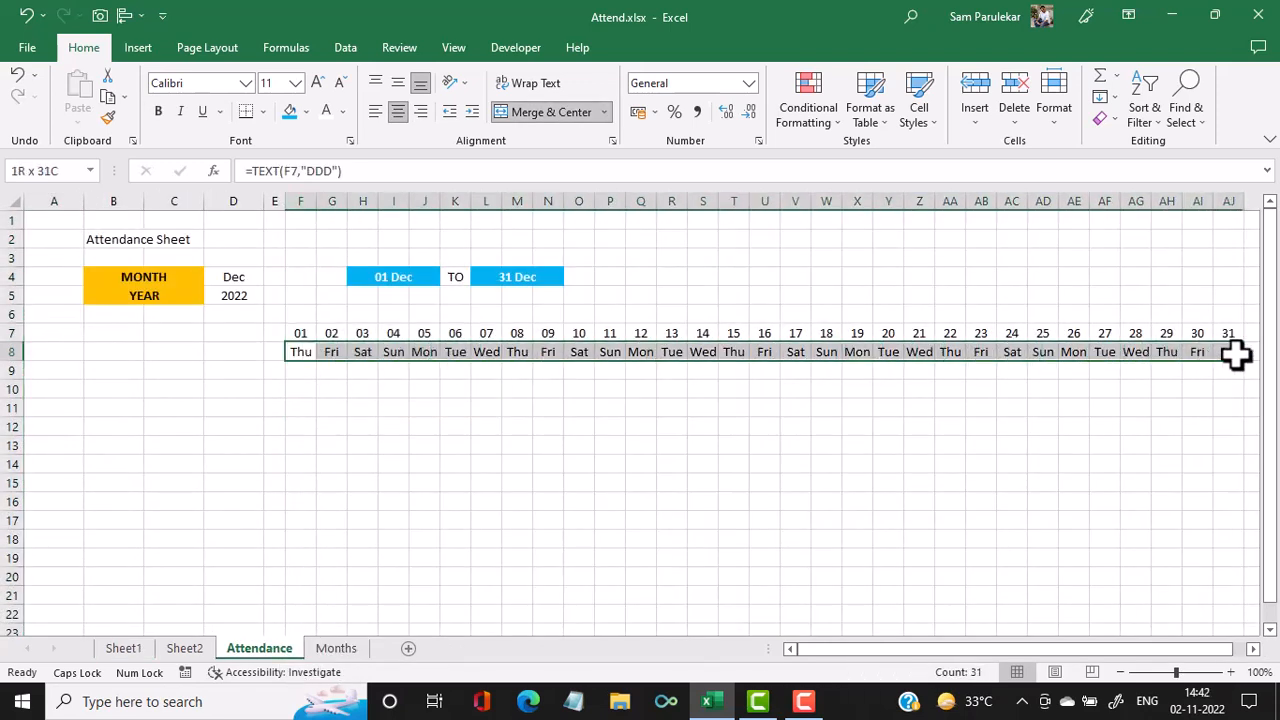
right_click(640, 349)
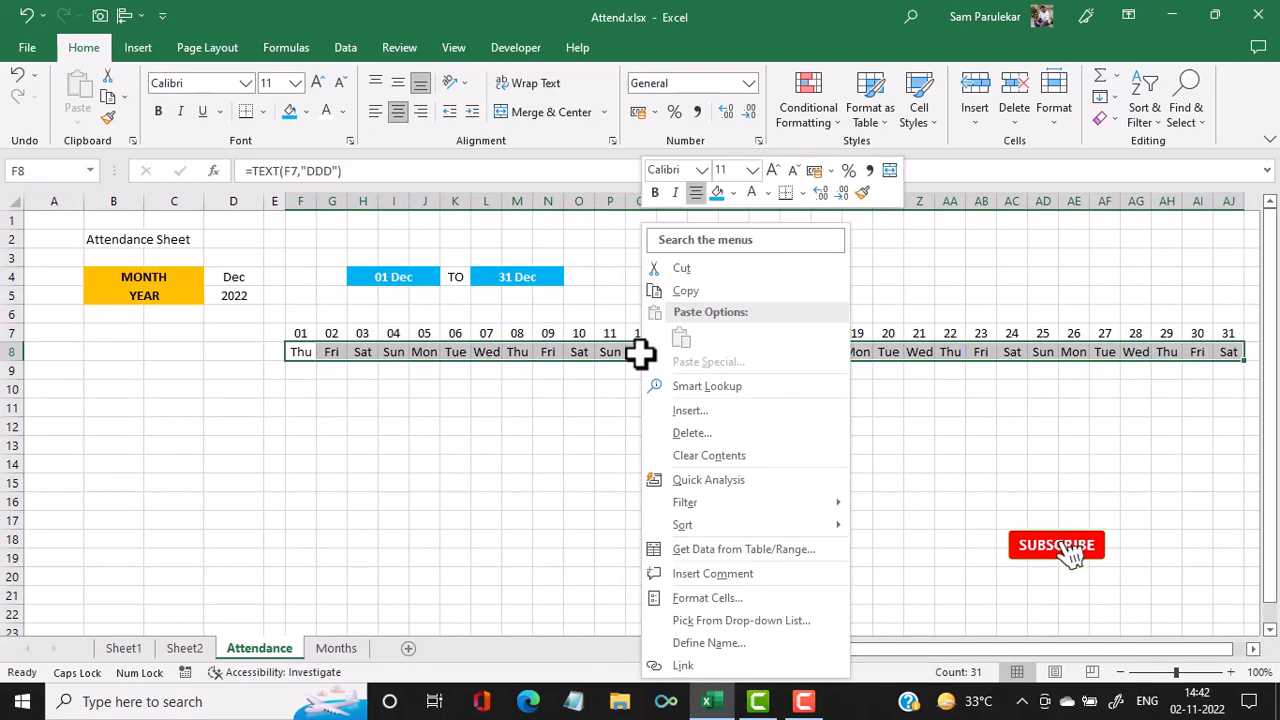
left_click(733, 592)
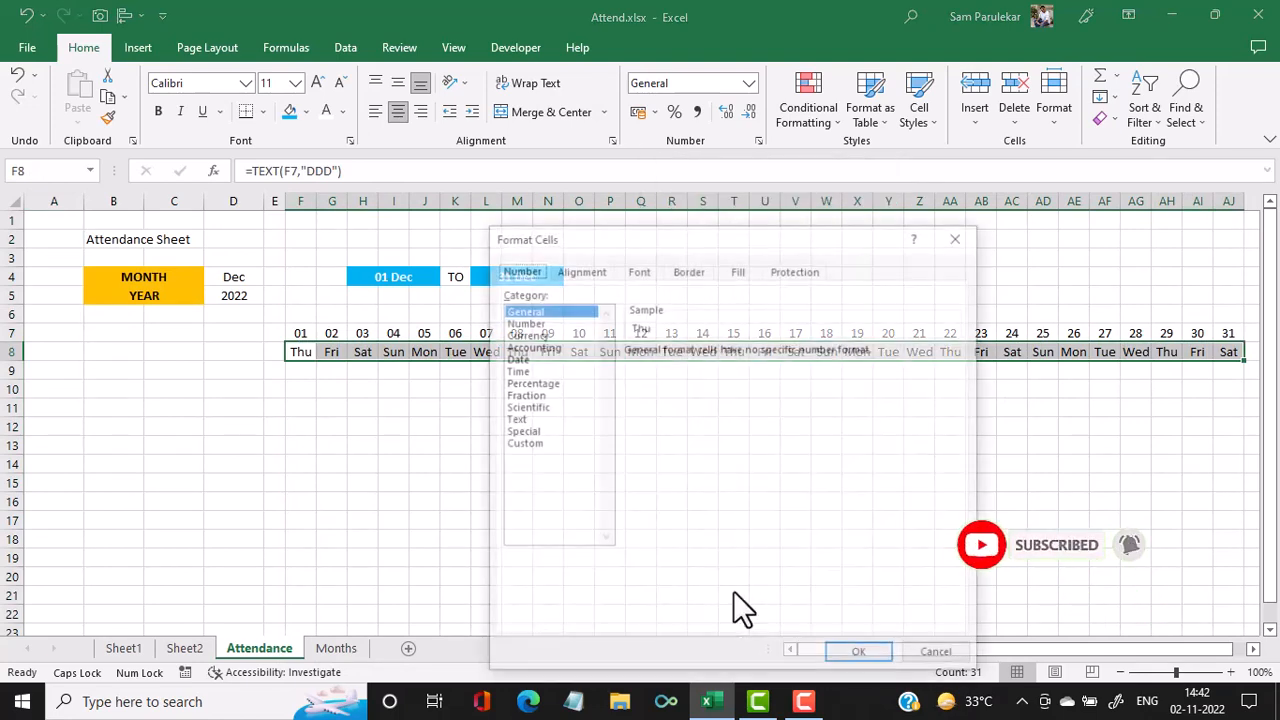
left_click(590, 268)
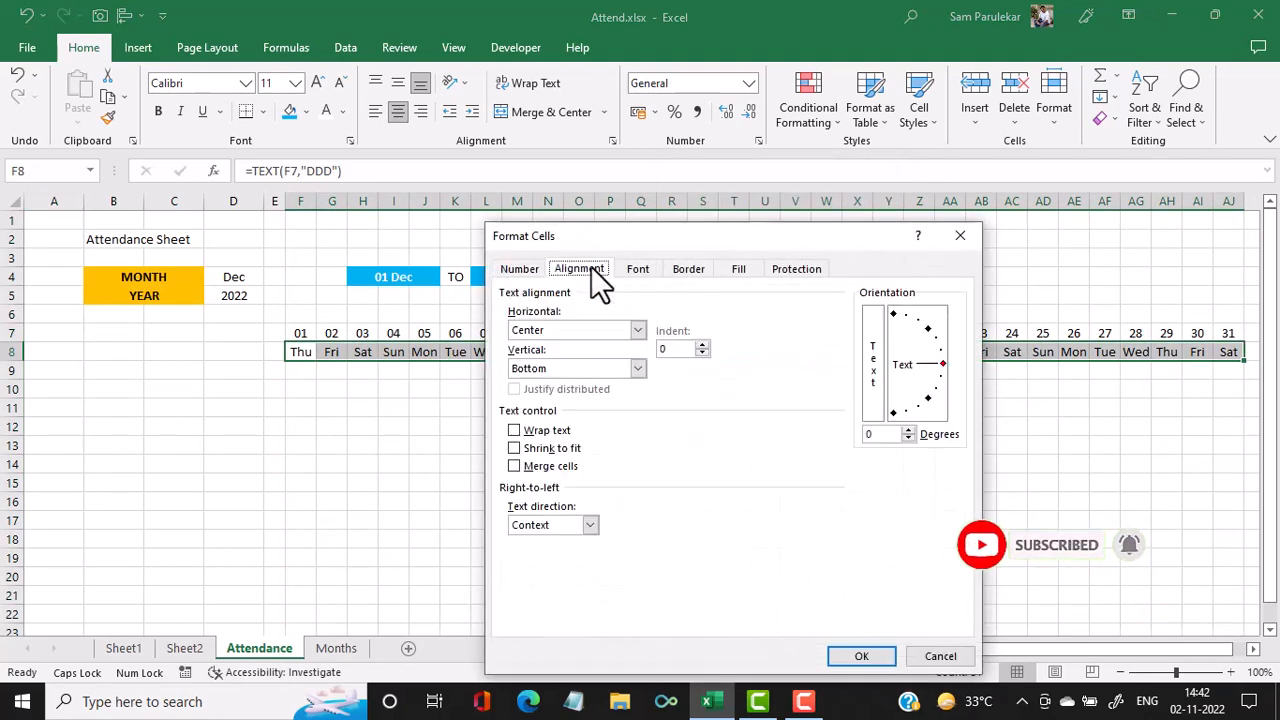
left_click(893, 314)
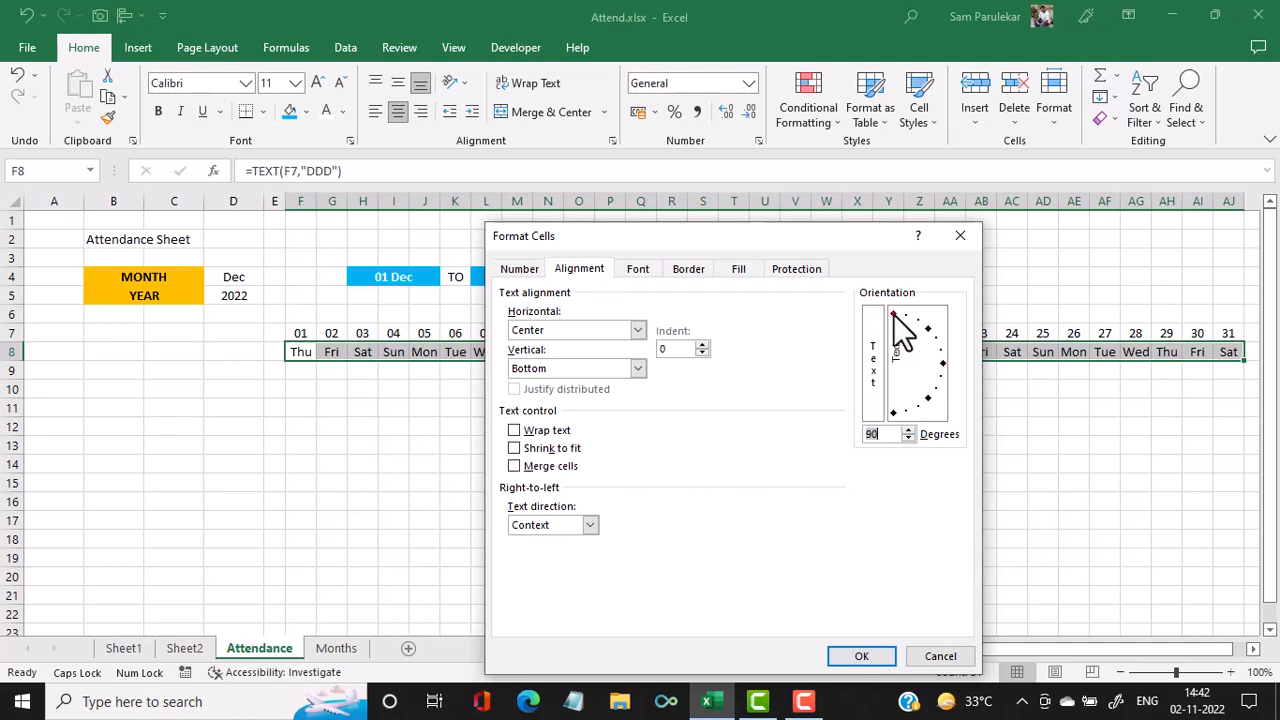
left_click(862, 656)
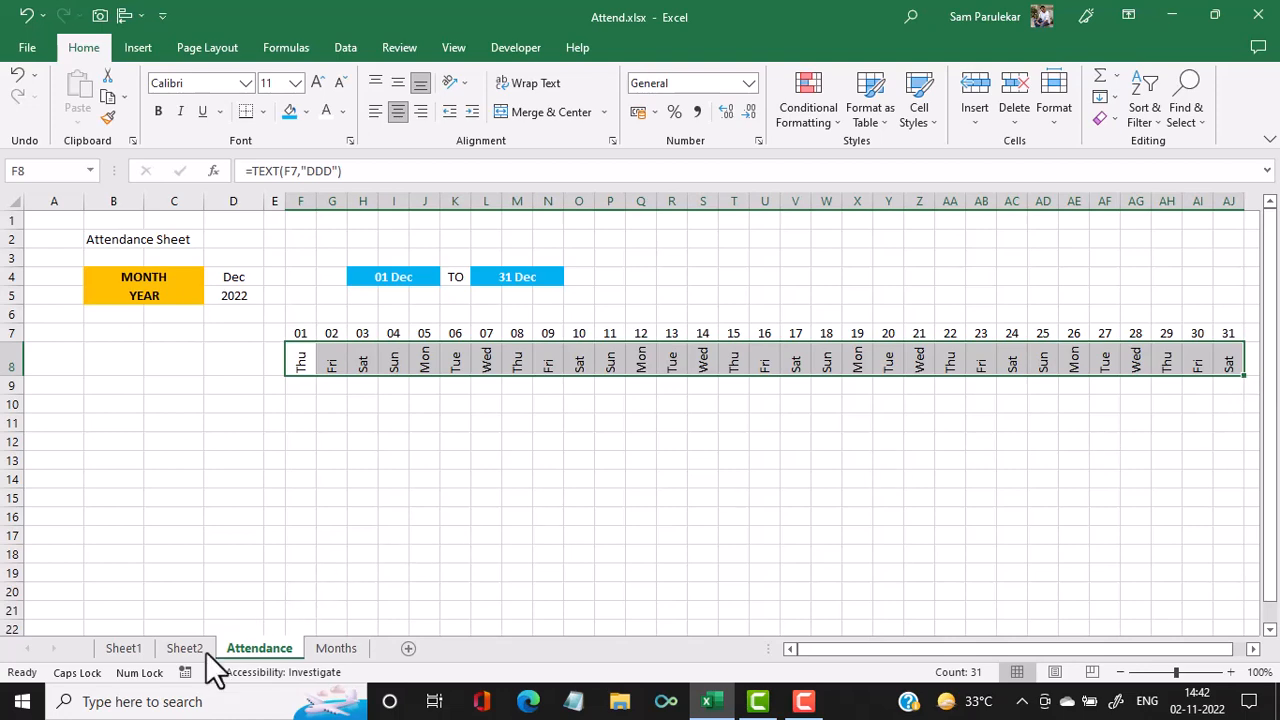
- Apply a light blue fill and all borders to the weekday cells F8:AJ8 on Attendance, using Sheet1 as the reference
left_click(126, 649)
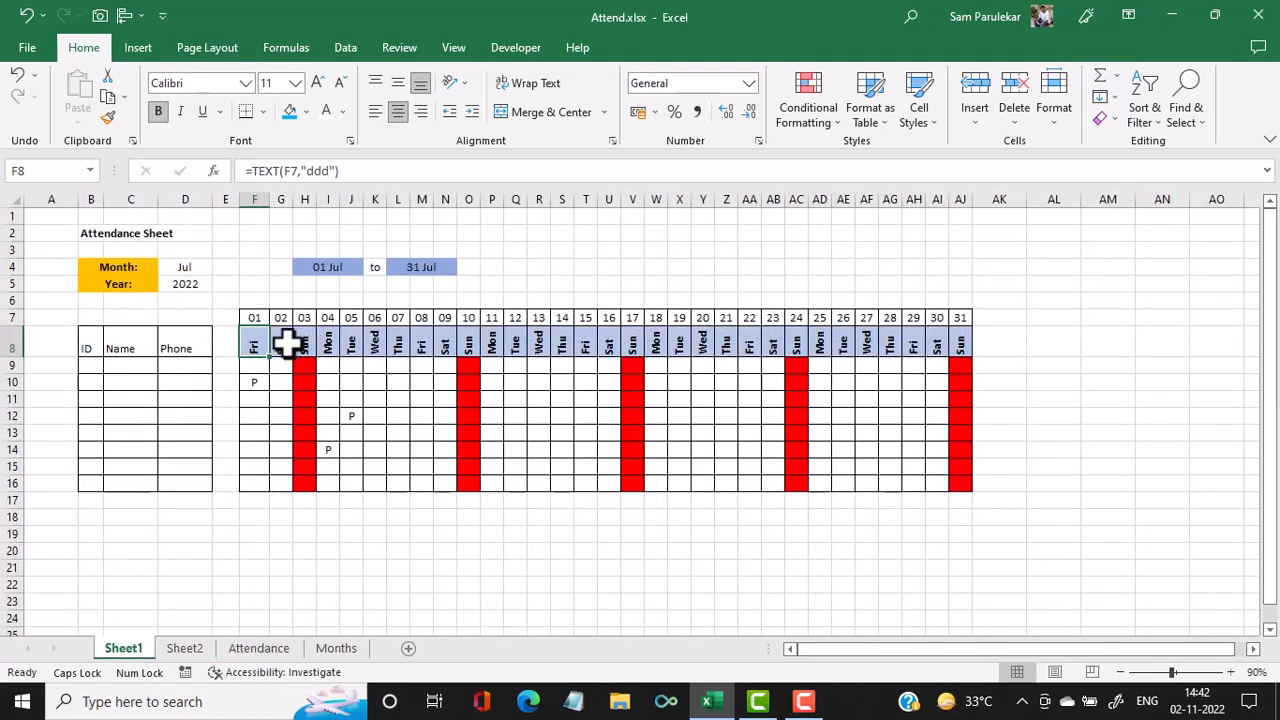
left_click(281, 645)
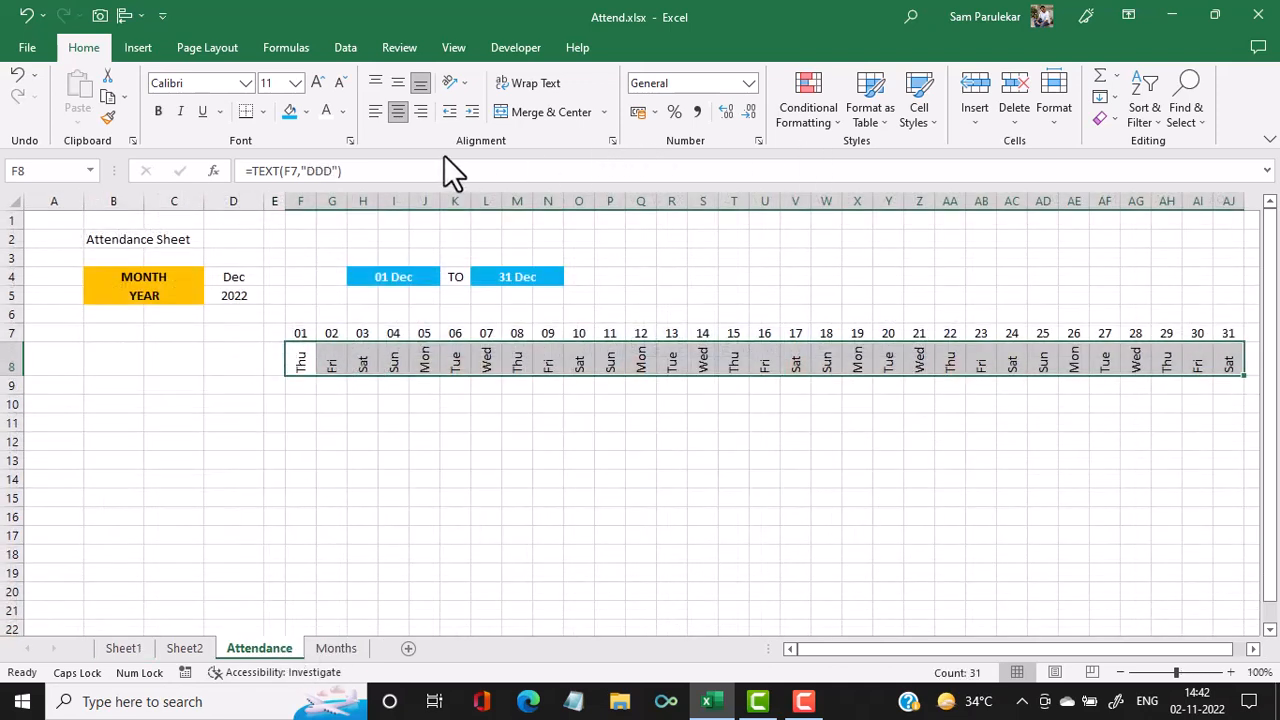
left_click(305, 112)
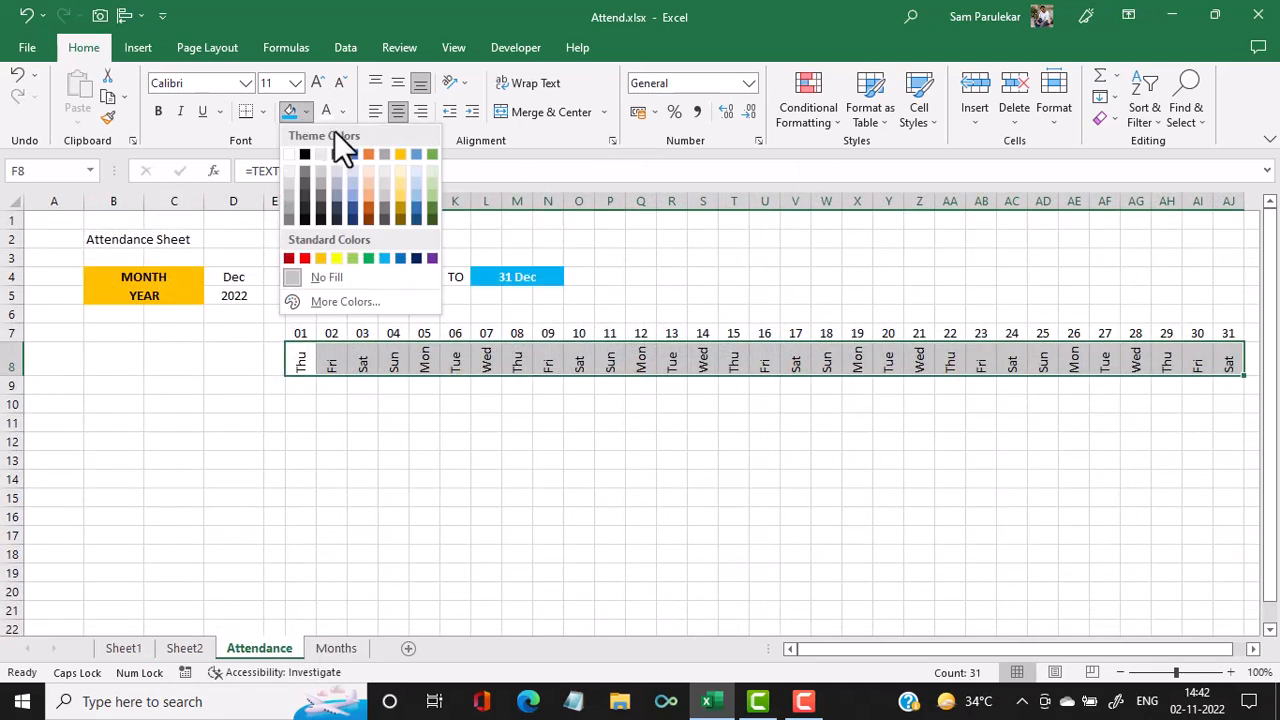
left_click(354, 182)
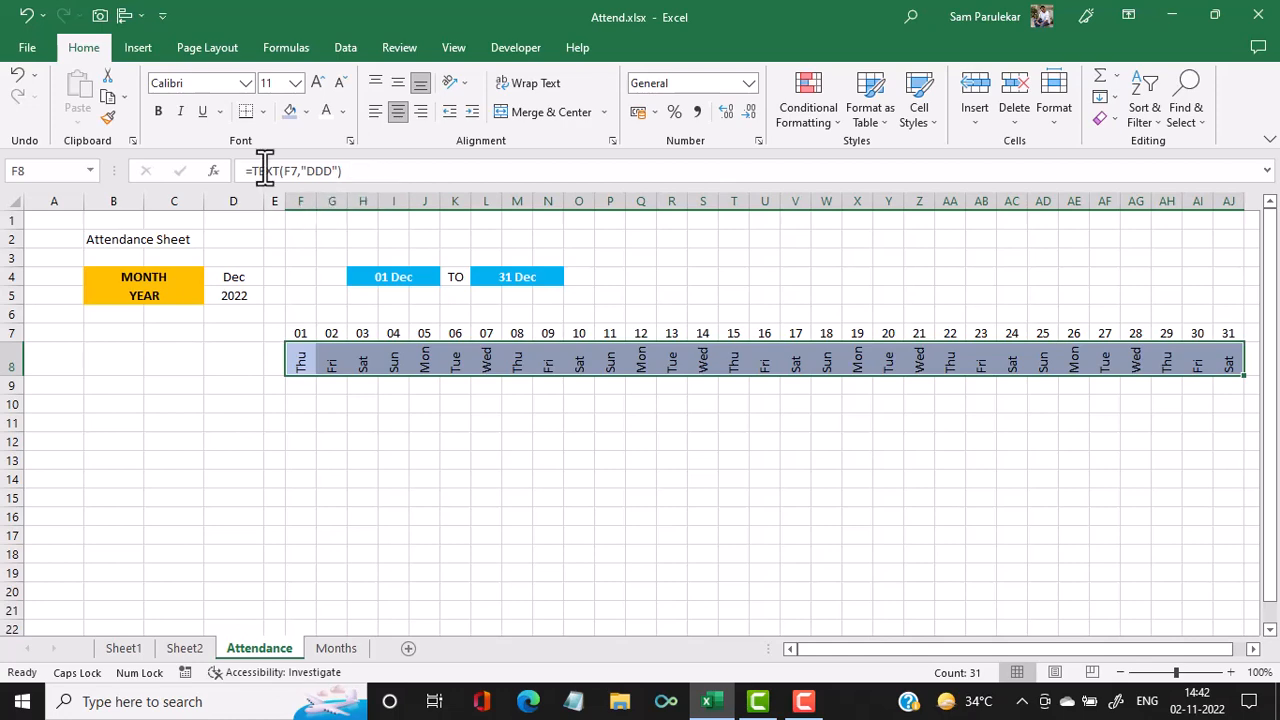
left_click(262, 112)
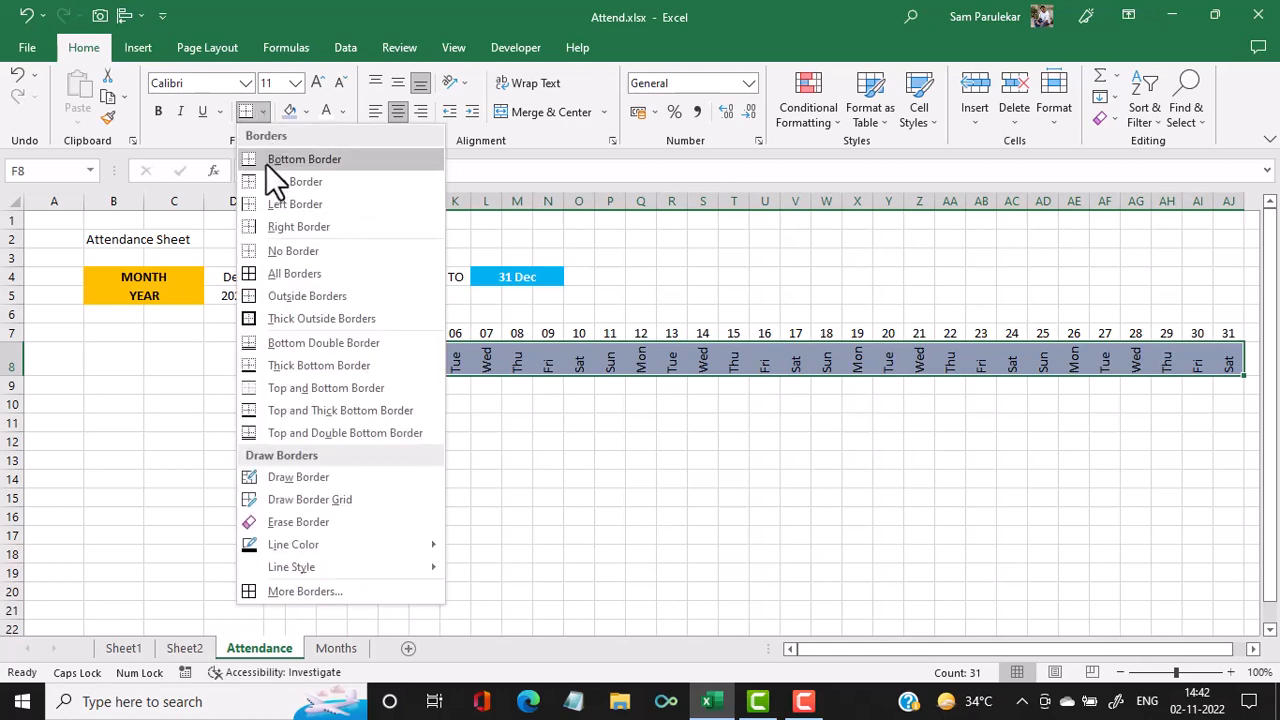
left_click(255, 274)
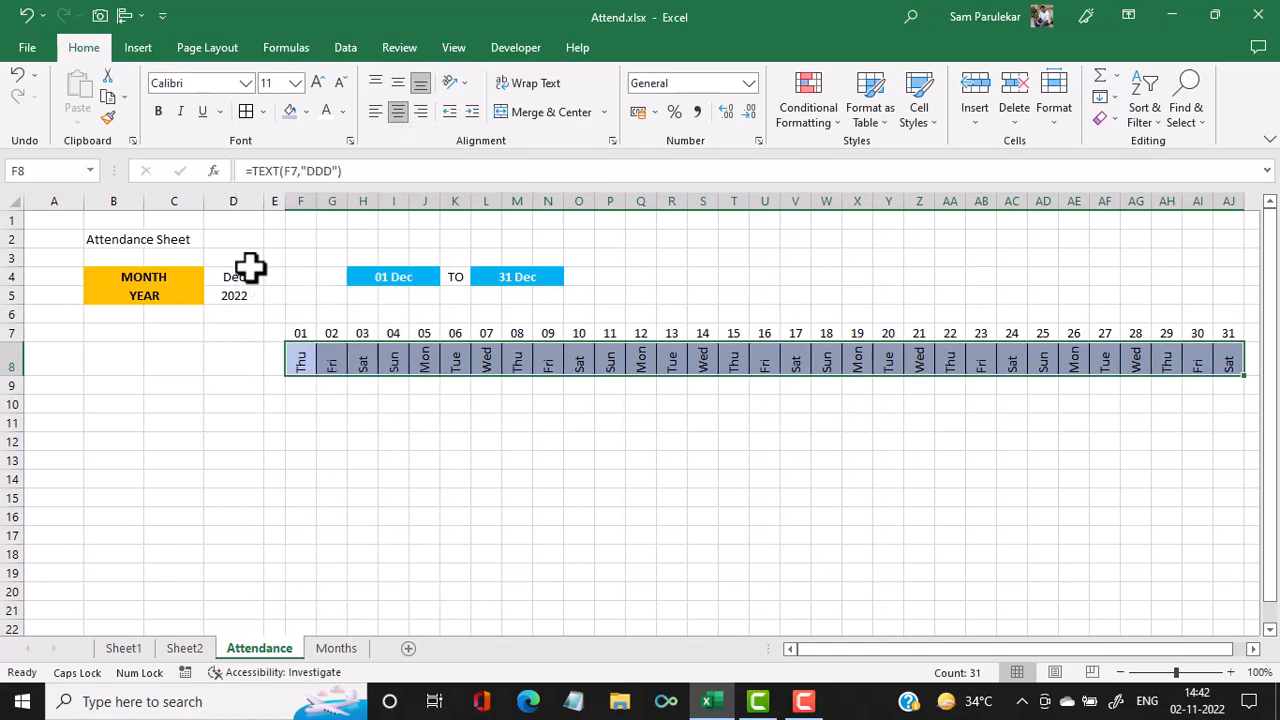
left_click(457, 440)
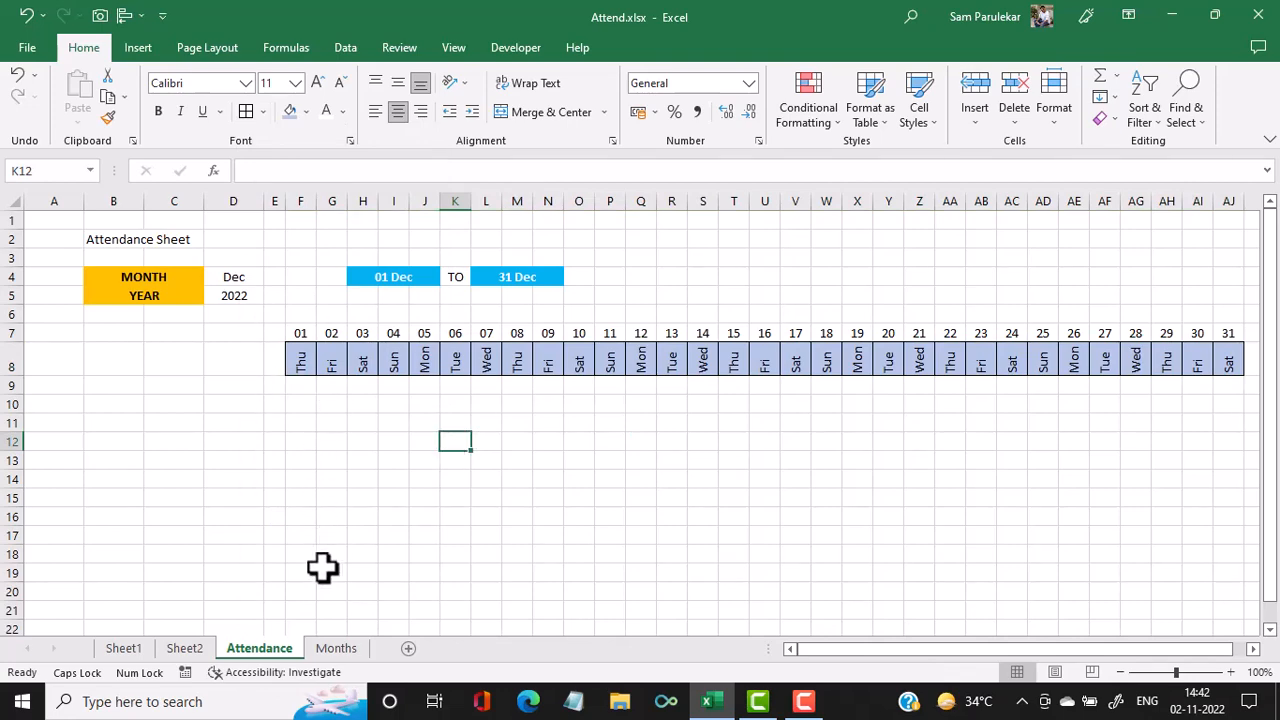
- Check the column headings on Sheet1 and enter the headings Id, Name and Phone in B8:D8 on Attendance
left_click(123, 648)
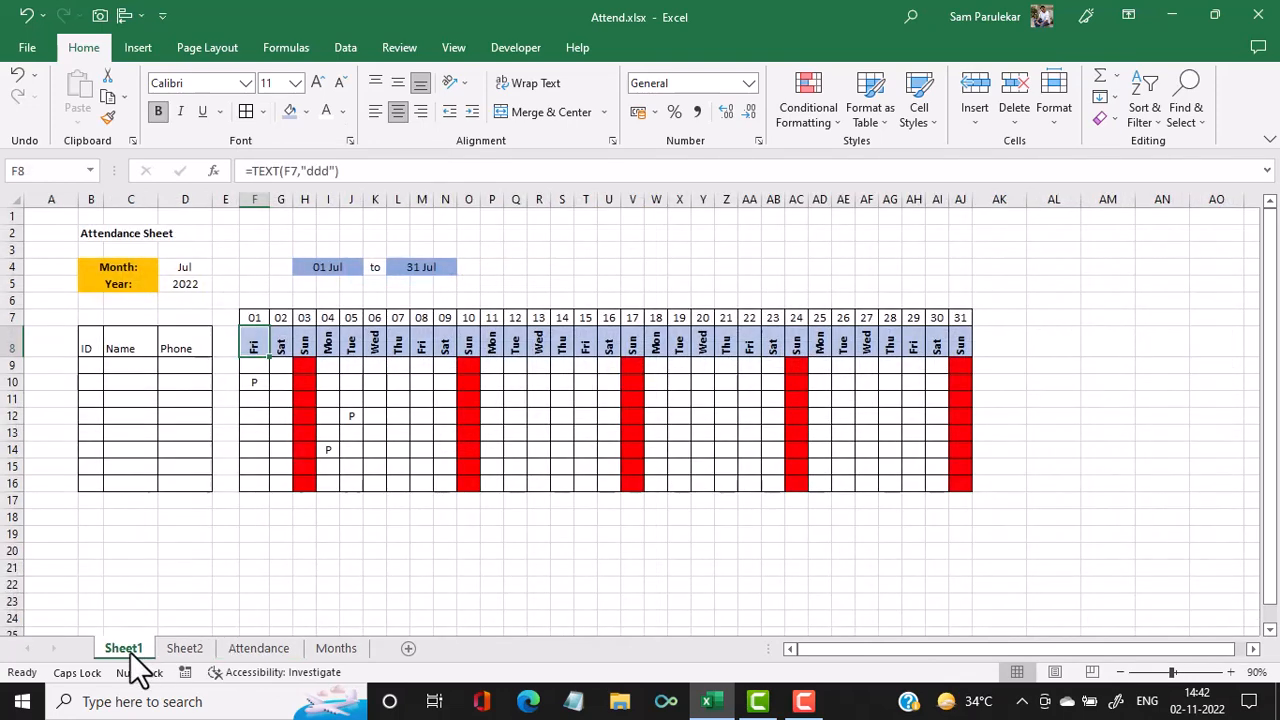
left_click(99, 348)
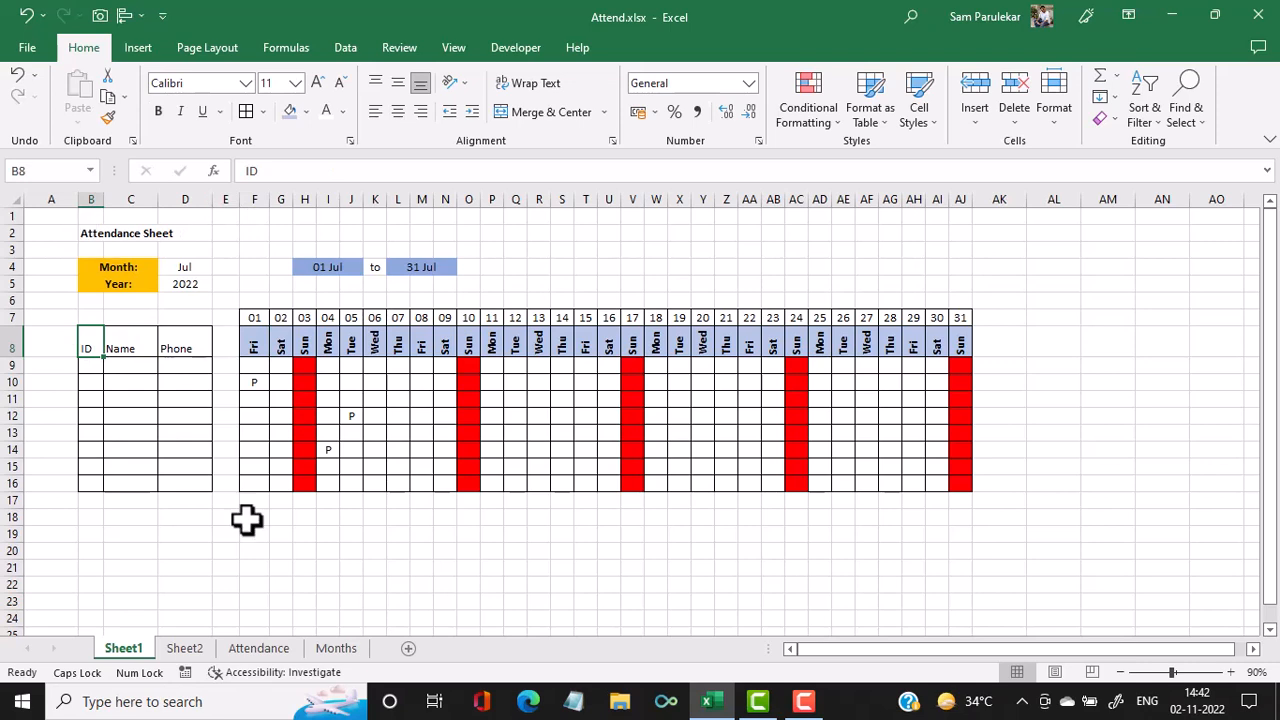
left_click(255, 651)
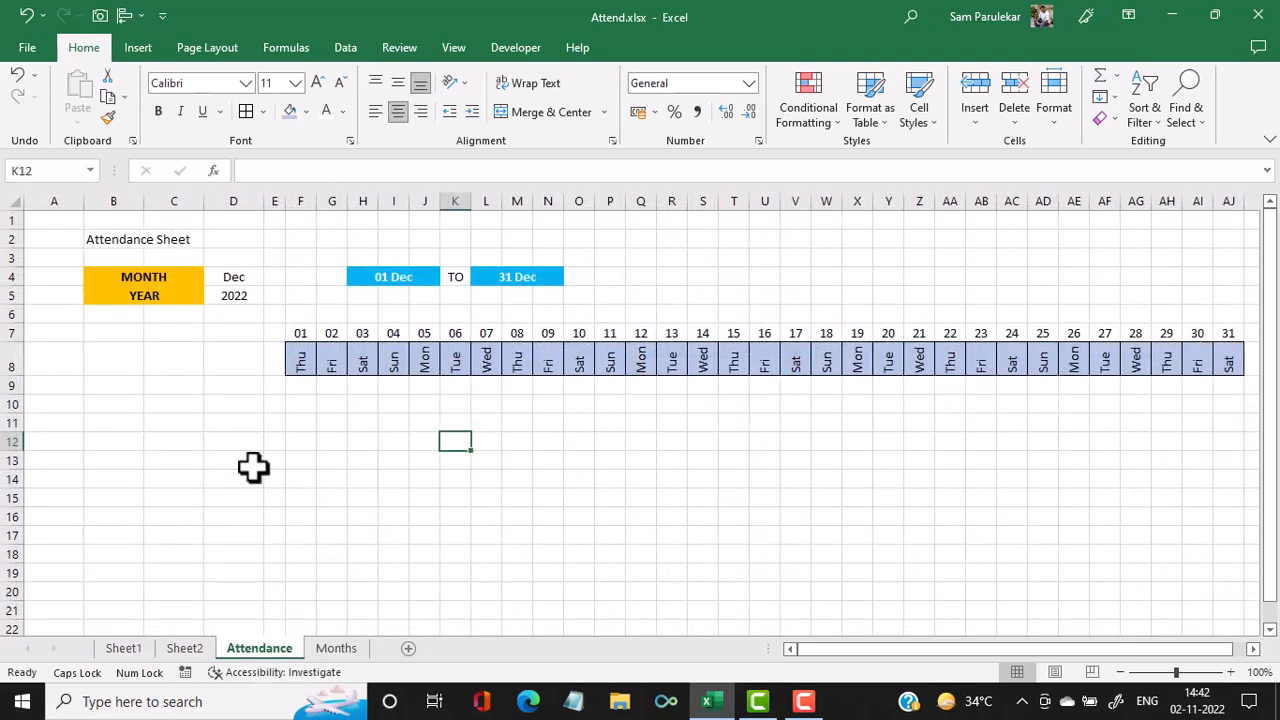
left_click(115, 366)
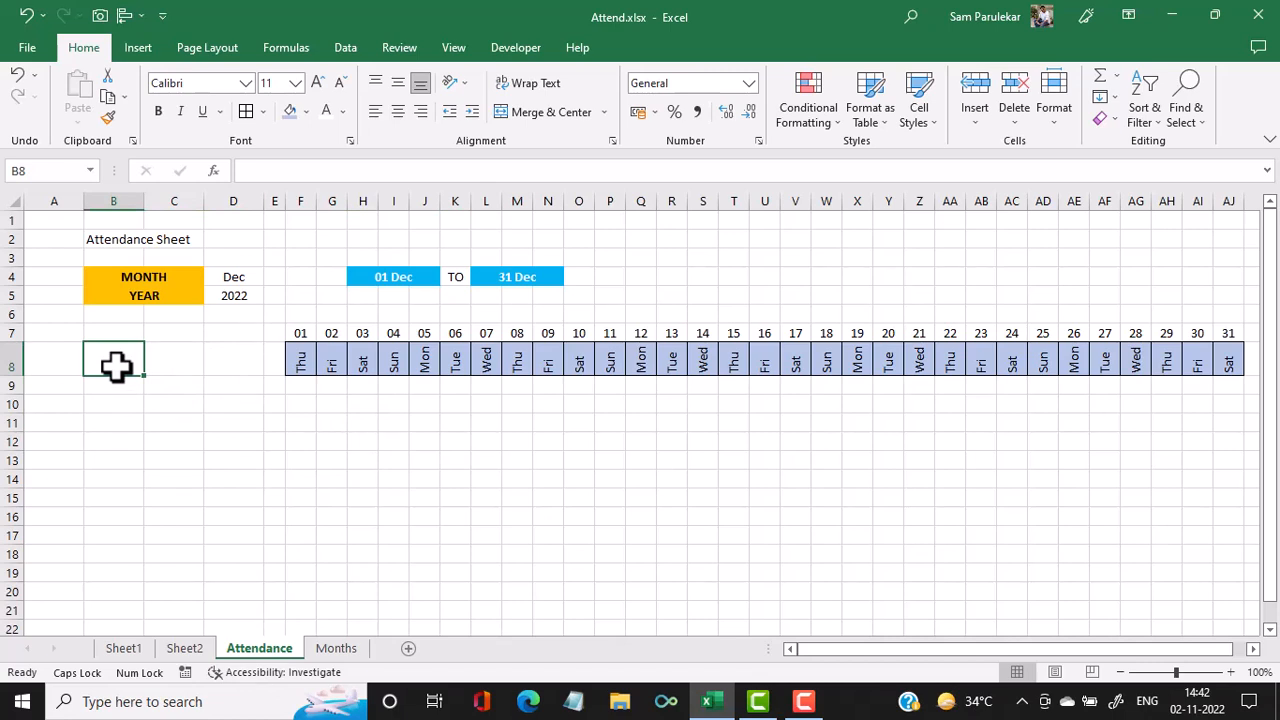
key("Caps_Lock")
type("Id")
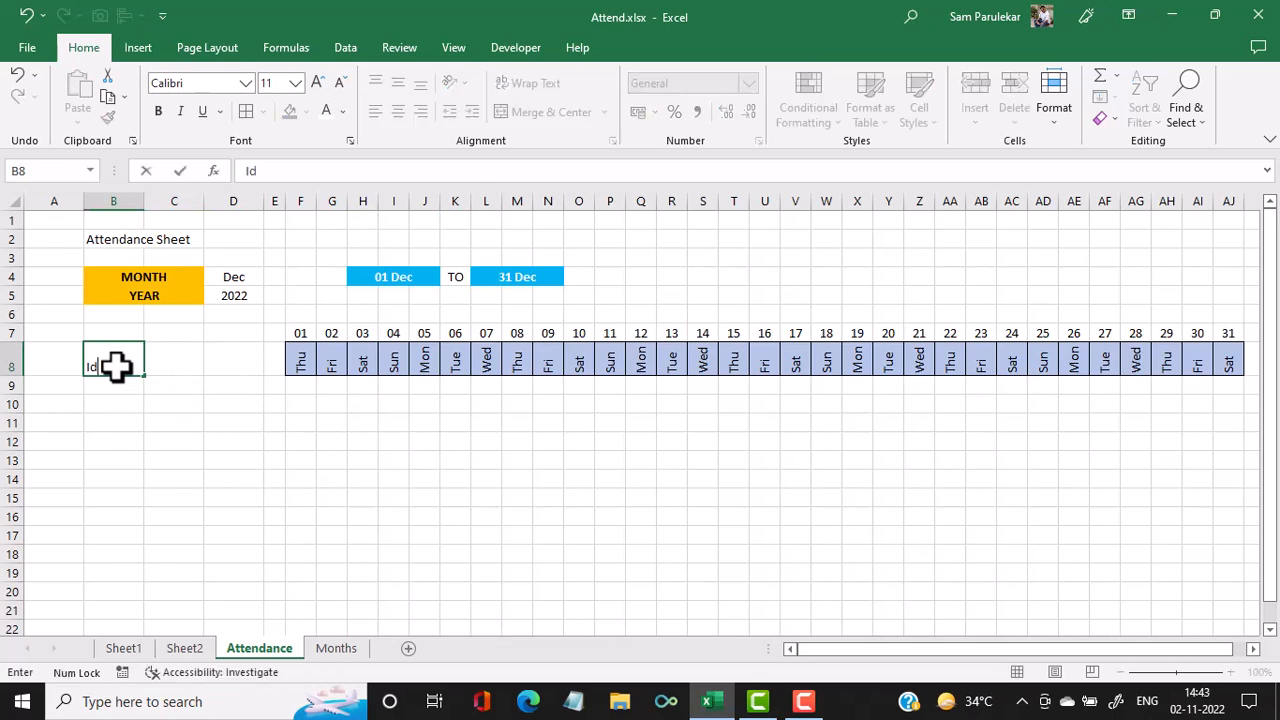
key("Tab")
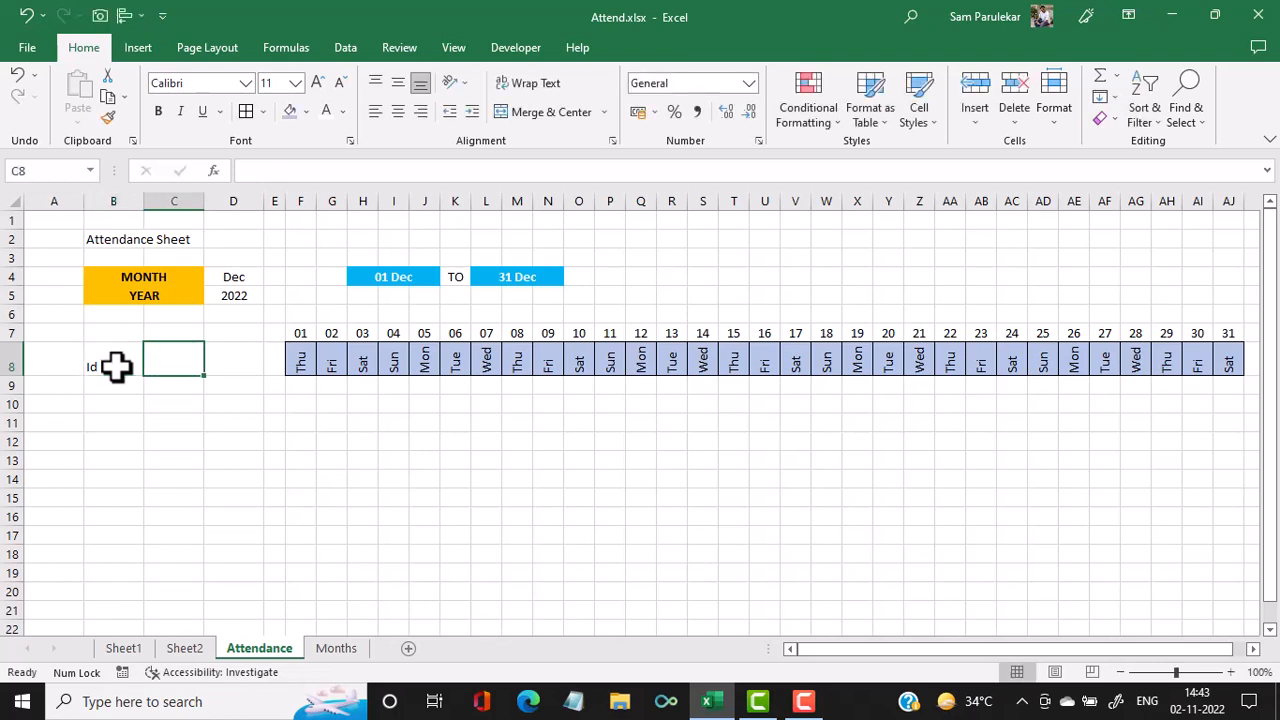
type("Name")
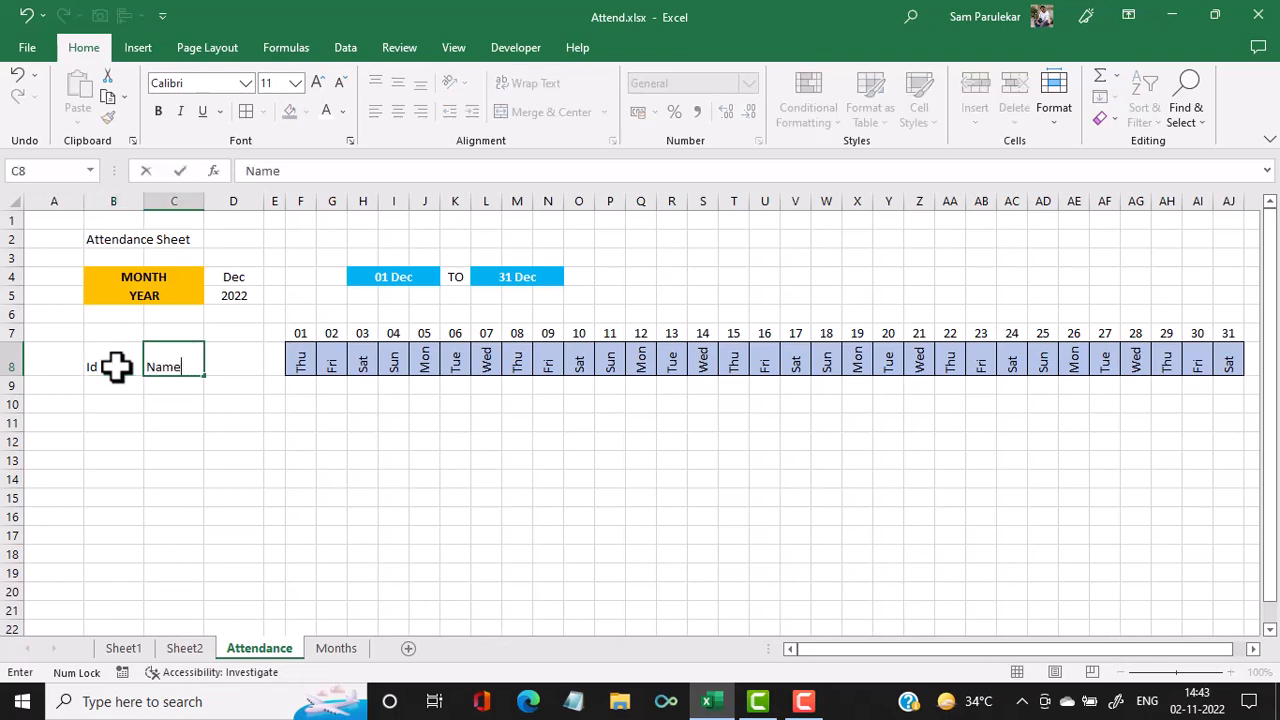
key("Tab")
type("Ph")
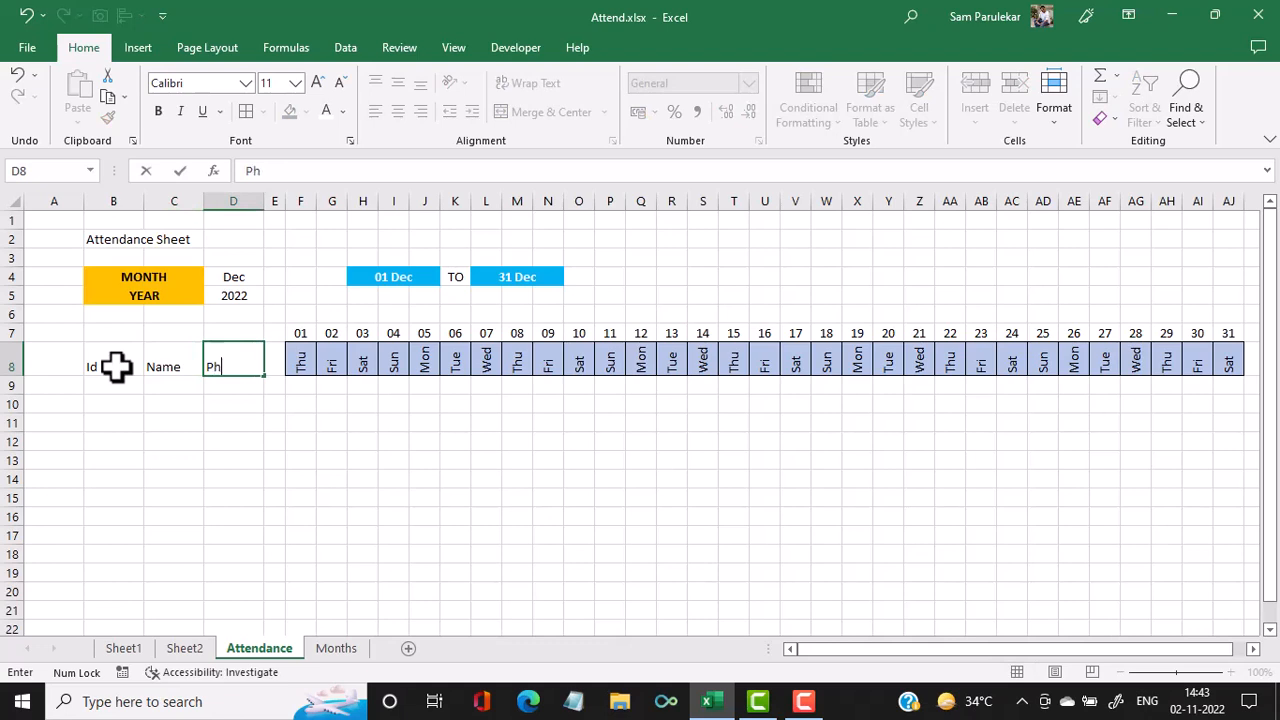
type("one")
key("Return")
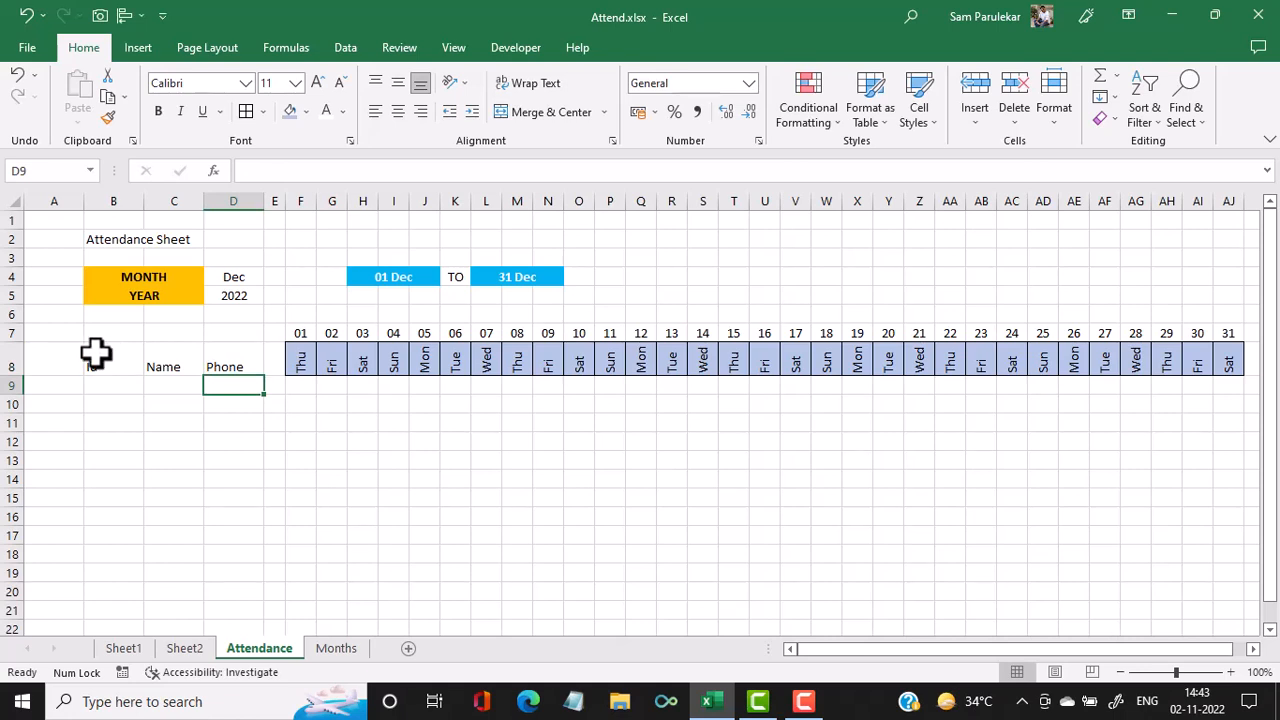
- Apply all borders to the attendance table range B8:AJ20
left_click_drag(86, 351, 1220, 583)
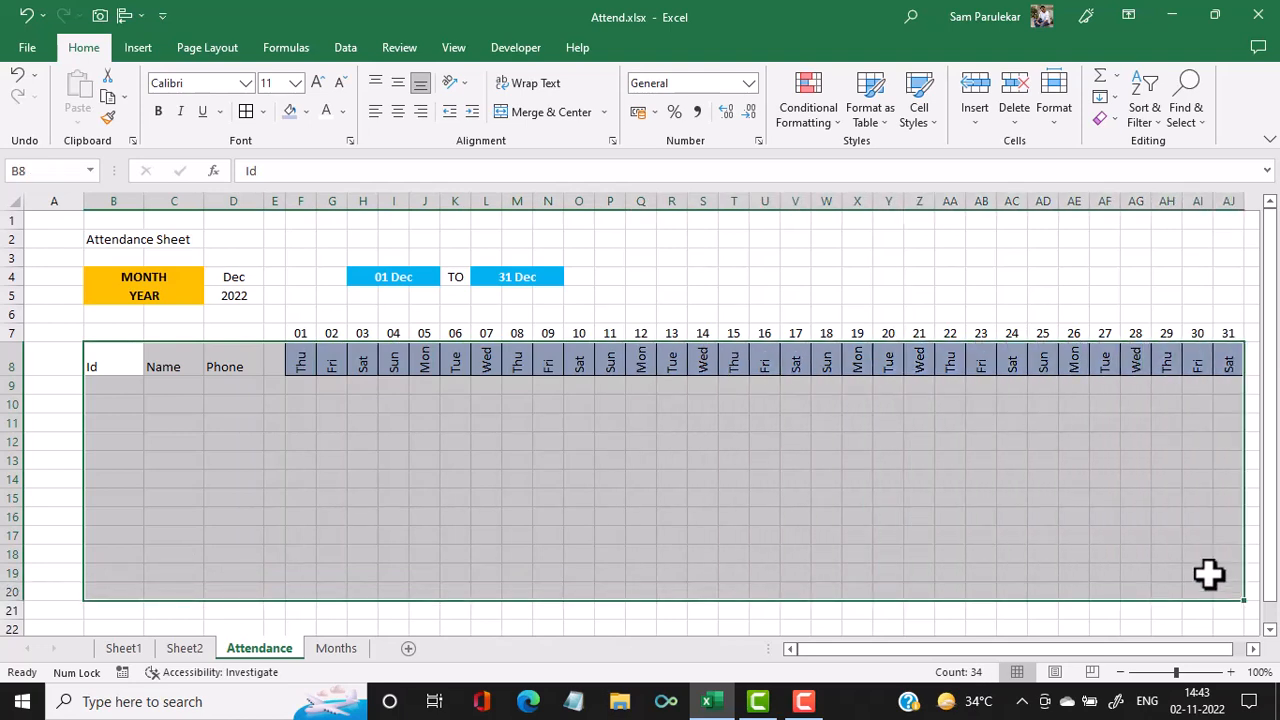
left_click(240, 110)
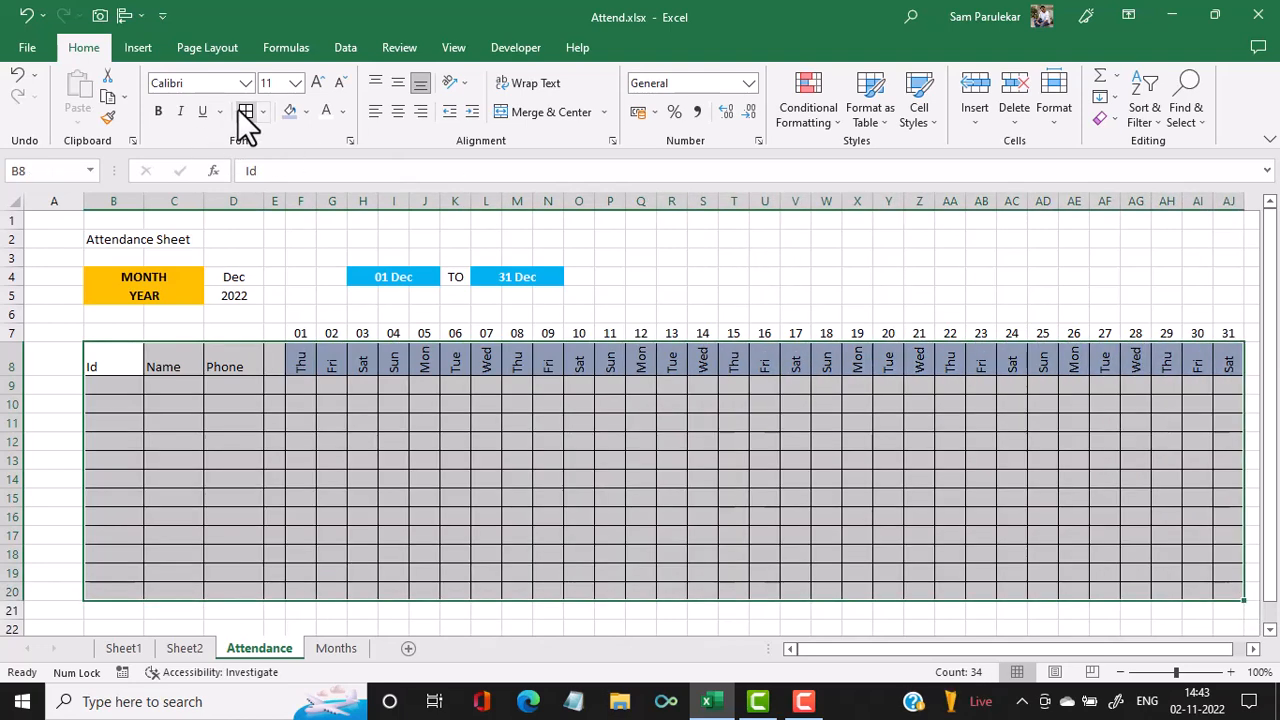
left_click(362, 445)
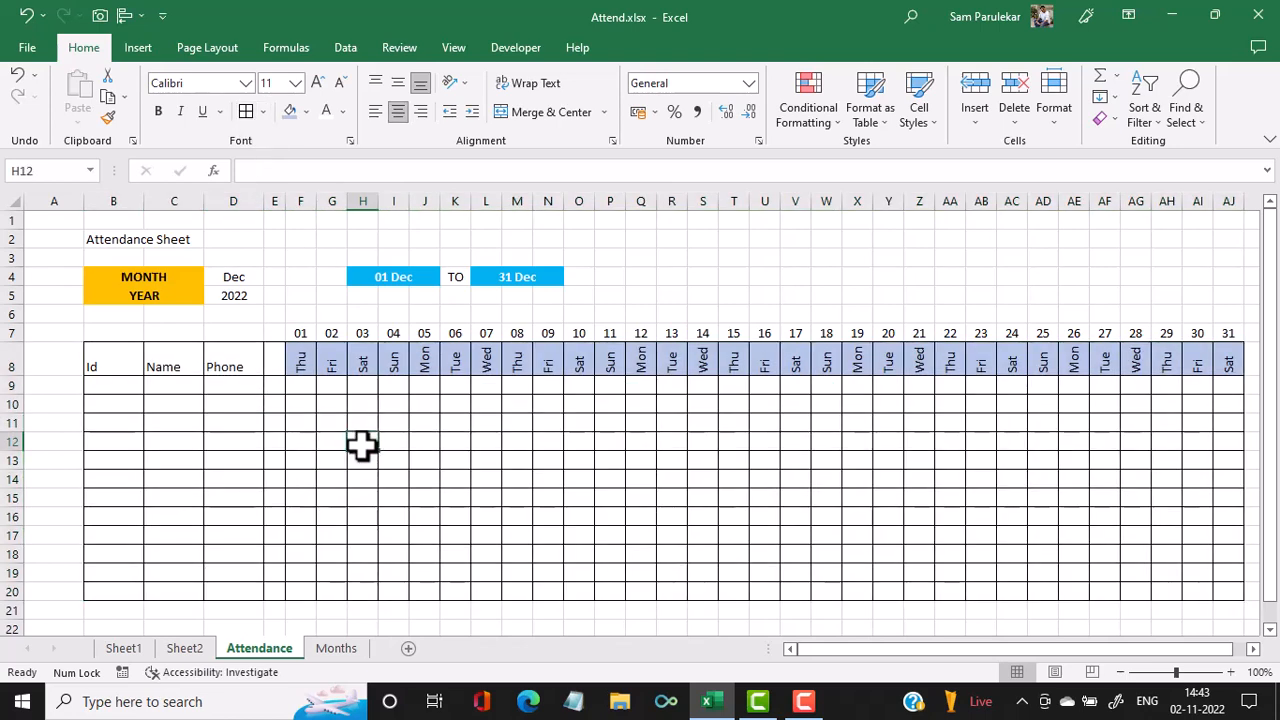
- Examine the conditional formatting rule that colours the Sunday columns in F9:AJ16 on Sheet1
left_click(118, 650)
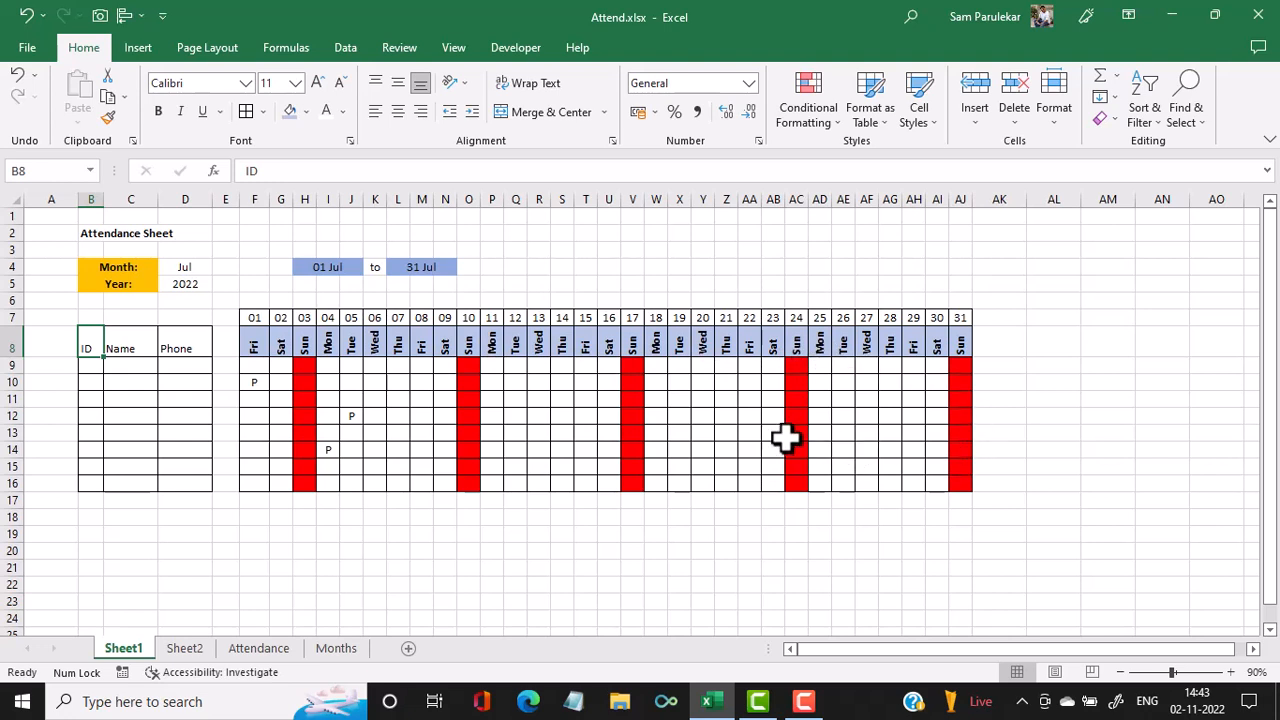
mouse_move(253, 366)
left_mouse_down()
mouse_move(871, 449)
mouse_move(958, 487)
left_mouse_up()
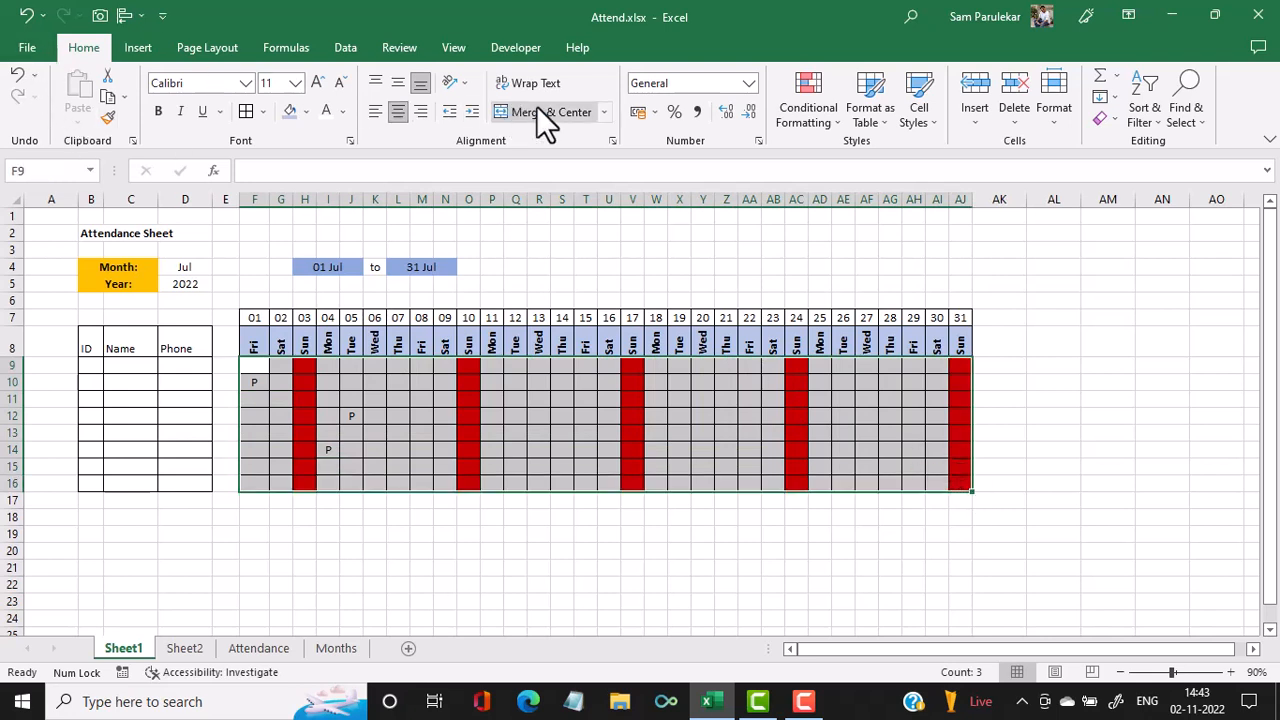
left_click(803, 116)
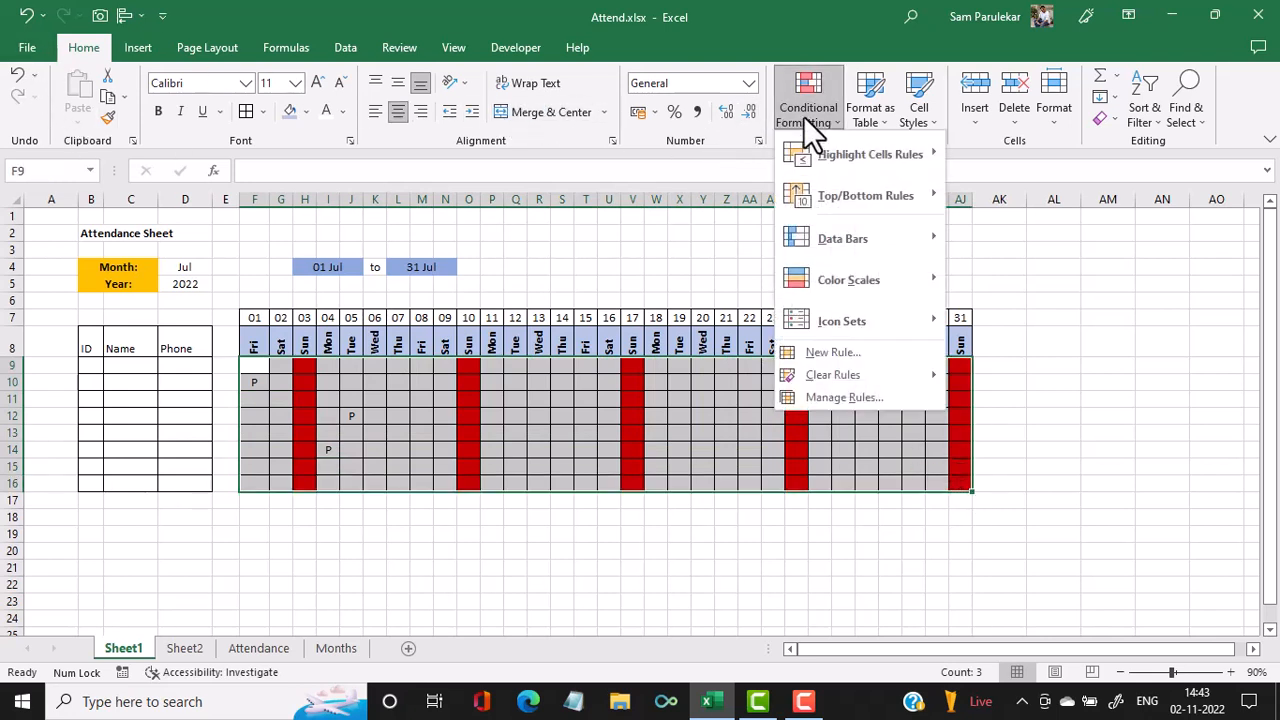
left_click(862, 397)
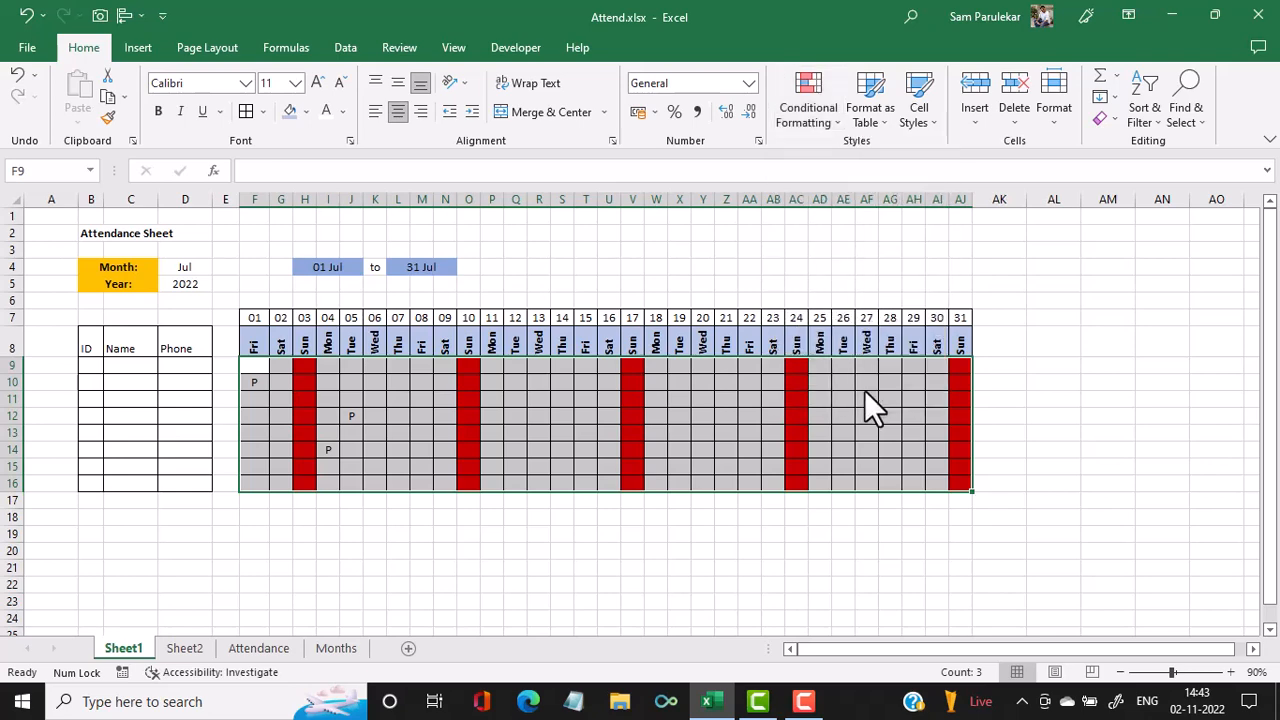
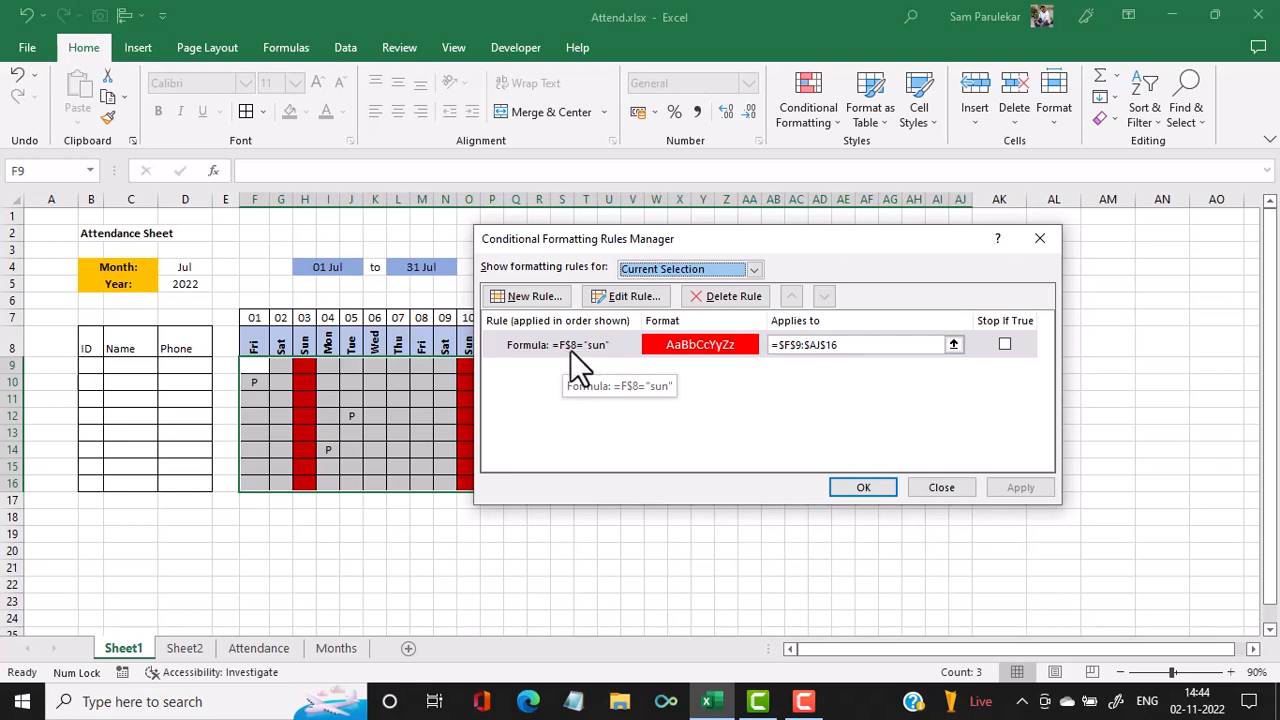
left_click(859, 488)
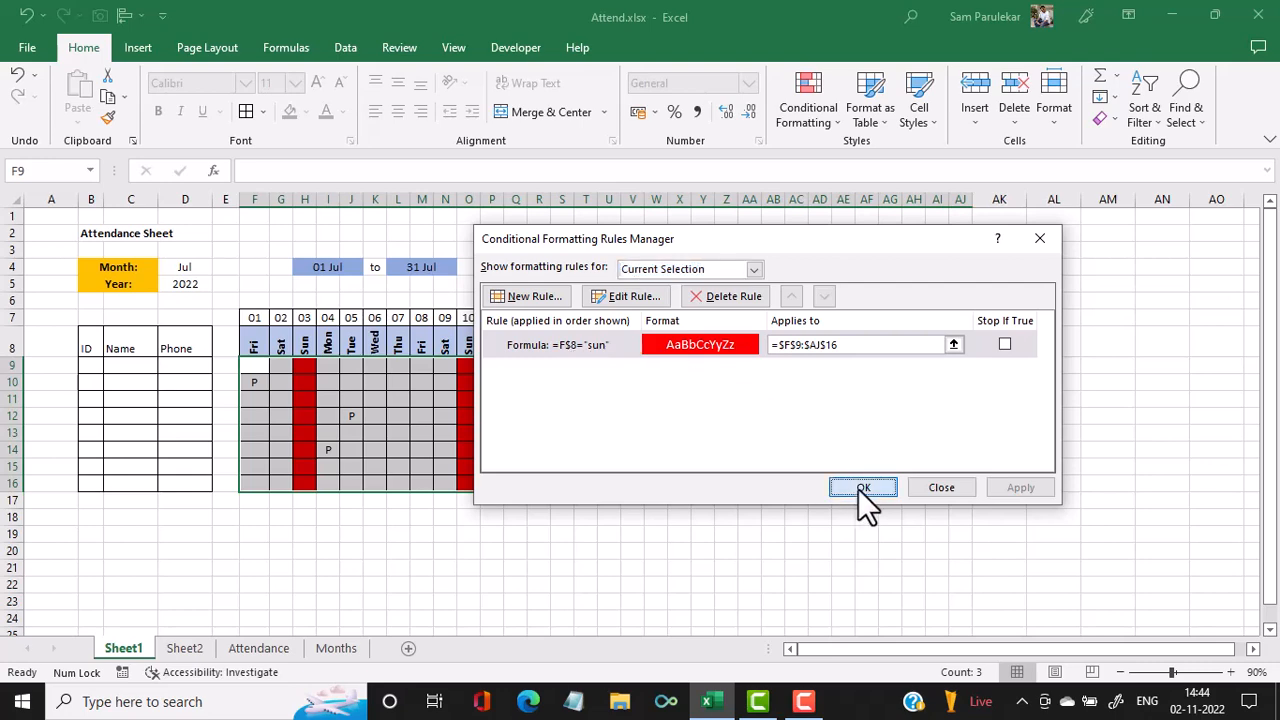
left_click(336, 648)
left_click(261, 648)
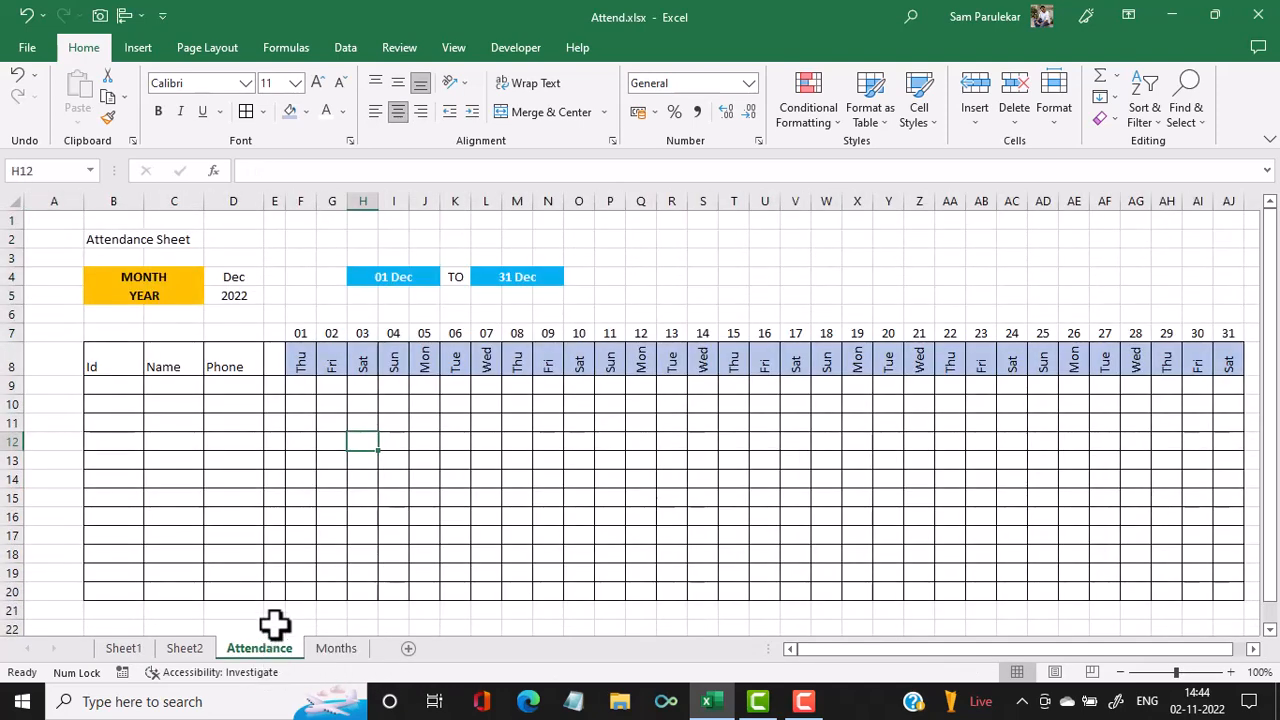
left_click_drag(300, 386, 1222, 595)
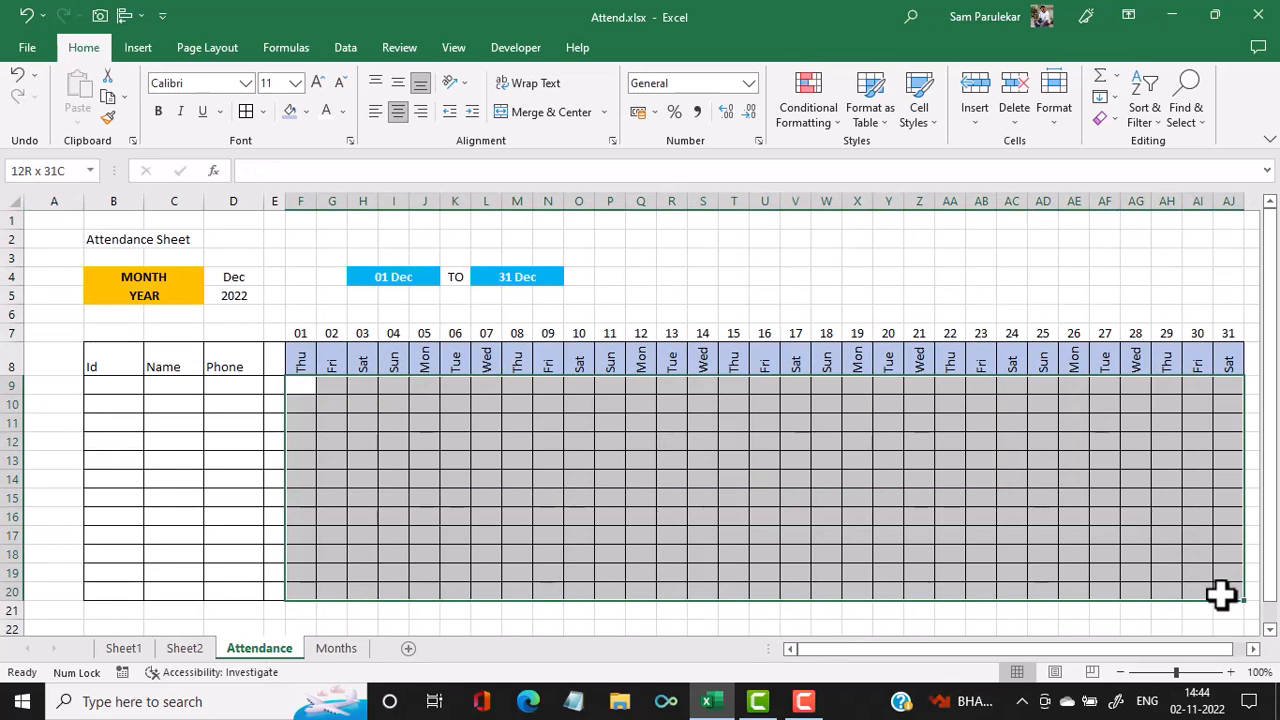
left_click_drag(1222, 595, 1222, 595)
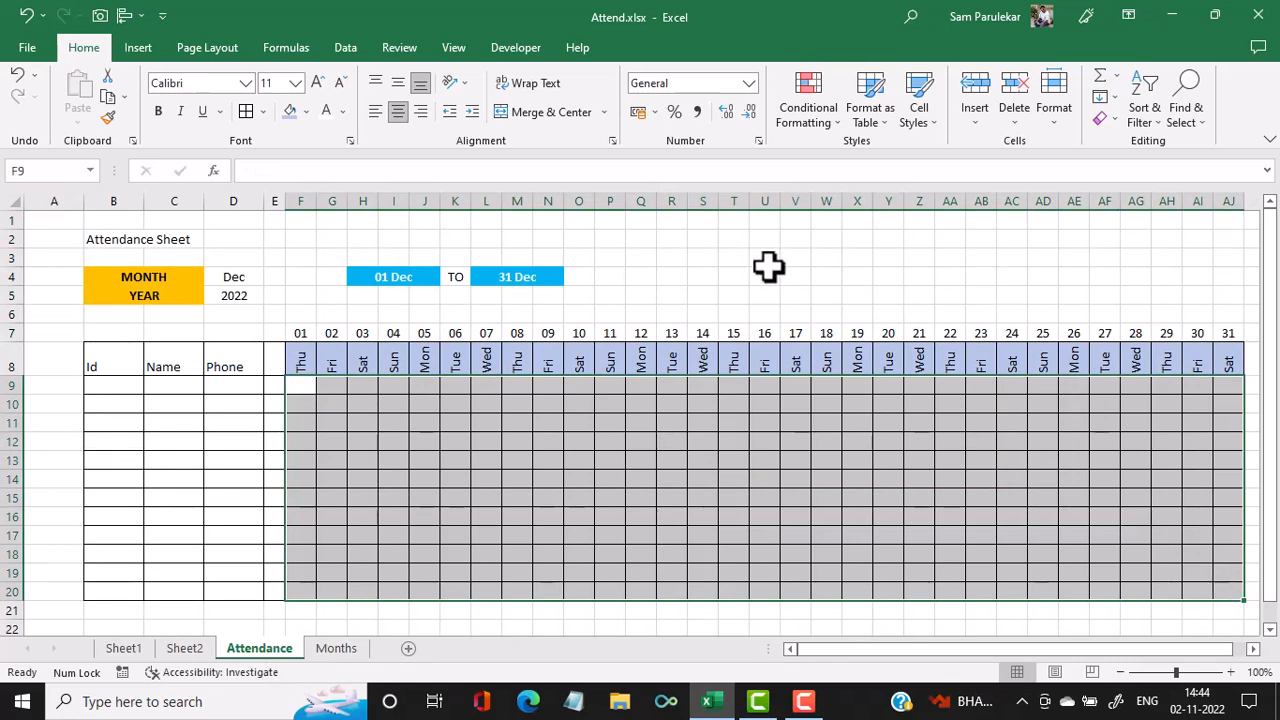
left_click(455, 387)
left_click(302, 388)
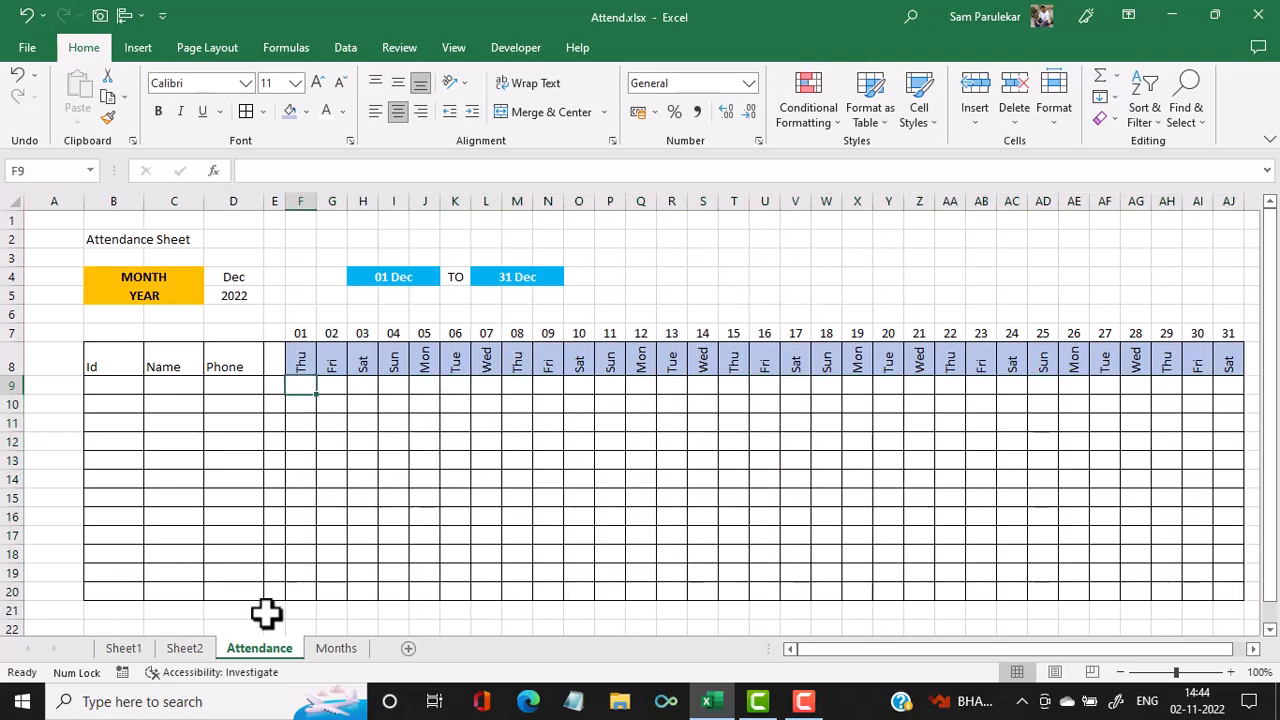
- Enter a "p" attendance mark in F9 on Sheet1, under Friday the 1st
left_click(112, 653)
left_click(252, 364)
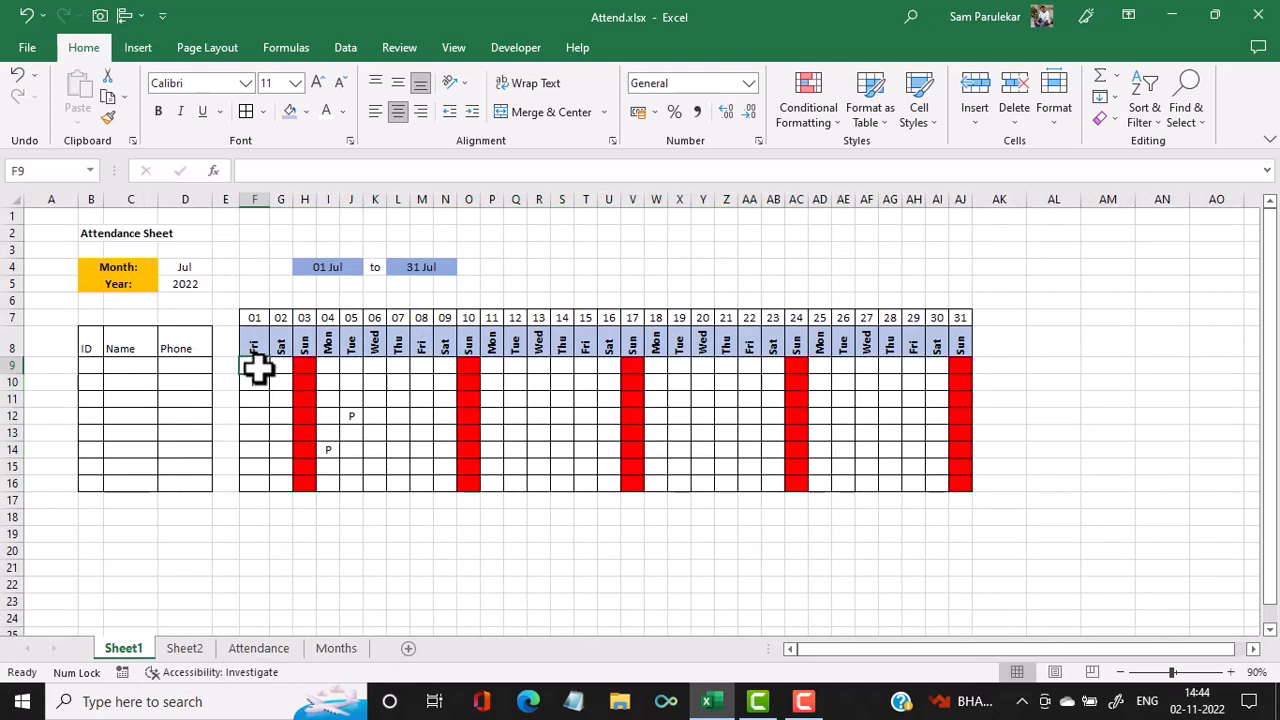
type("p")
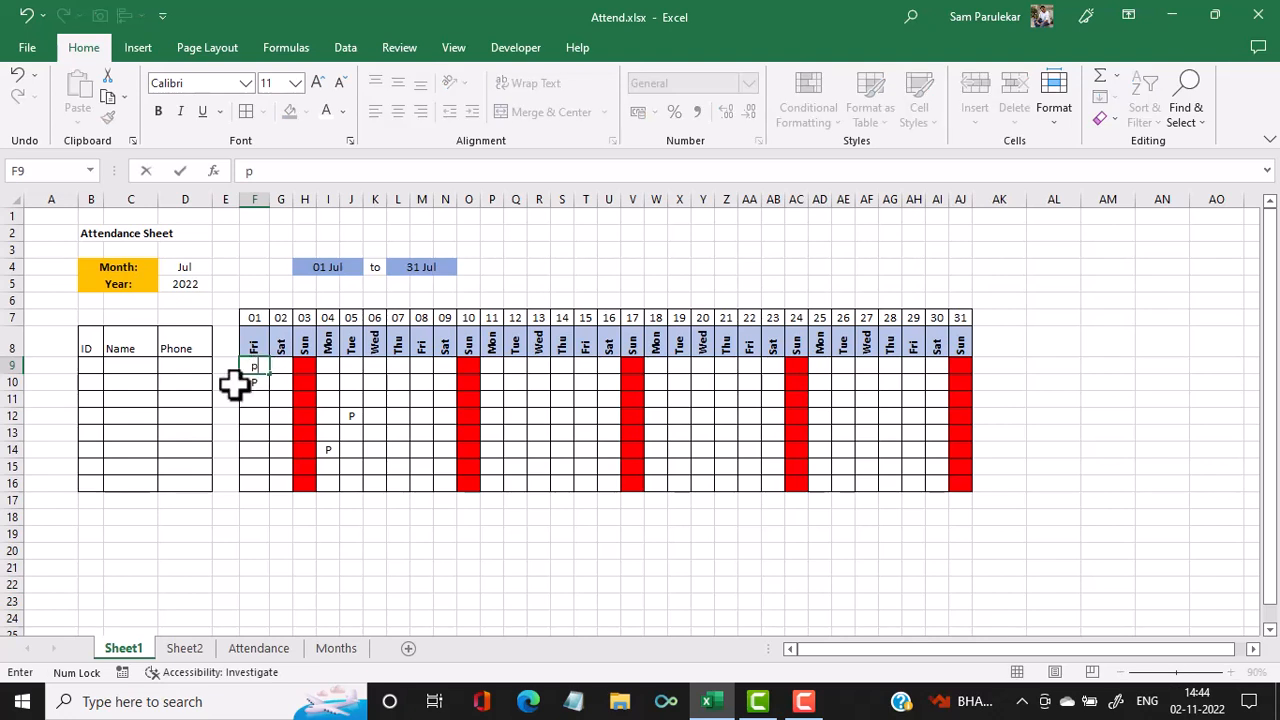
left_click(265, 382)
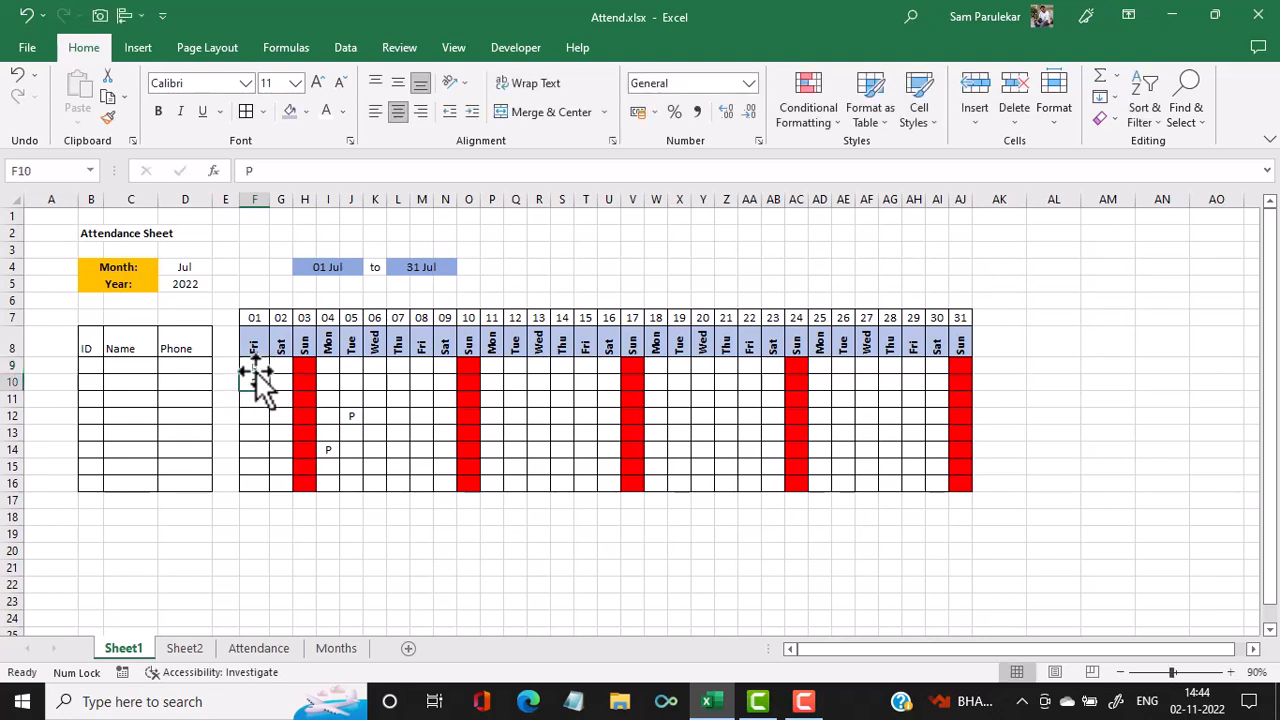
- Review the conditional formatting rule for the attendance cells F9:AI16 on Sheet1 and close the rules list unchanged
left_click_drag(251, 362, 937, 486)
left_click(804, 116)
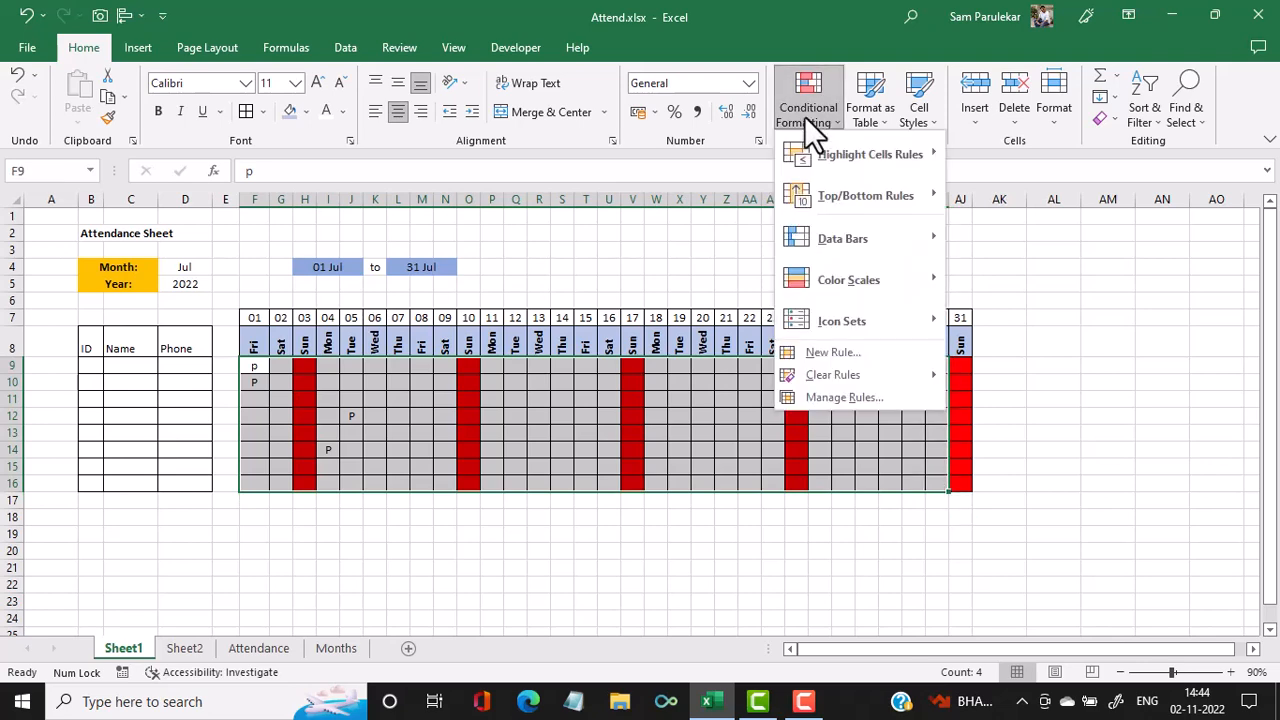
left_click(842, 398)
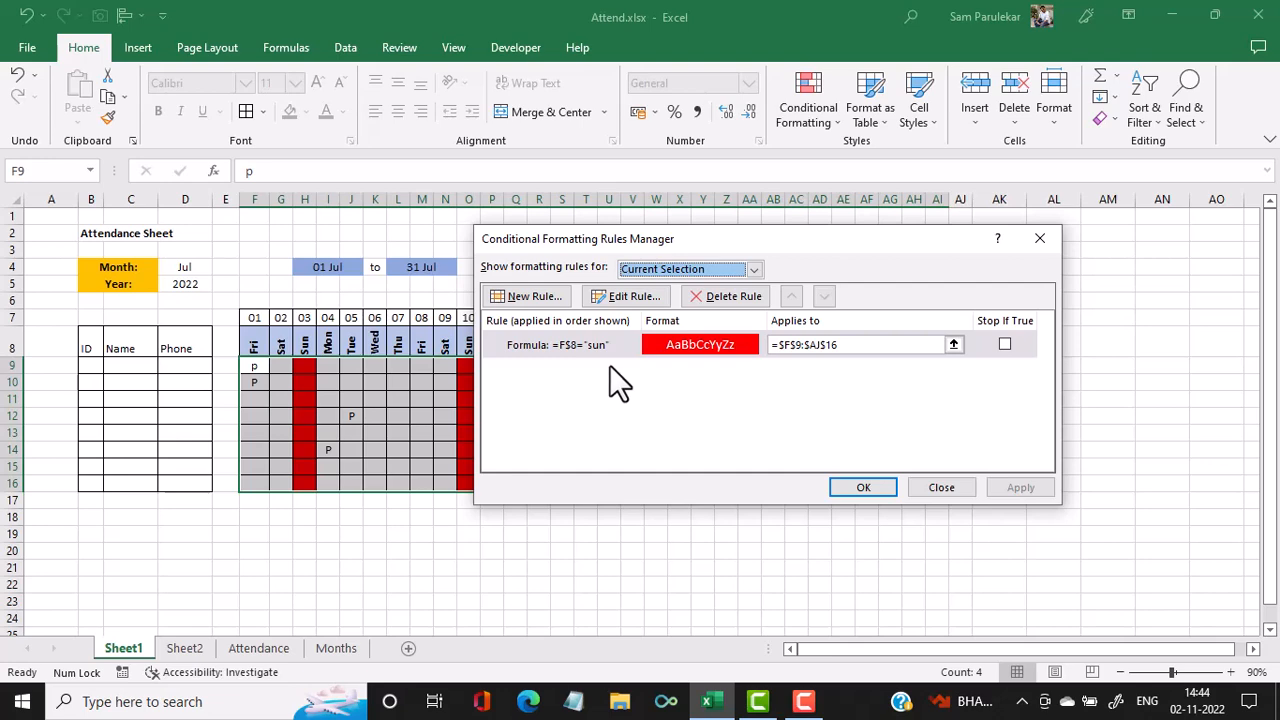
left_click(944, 490)
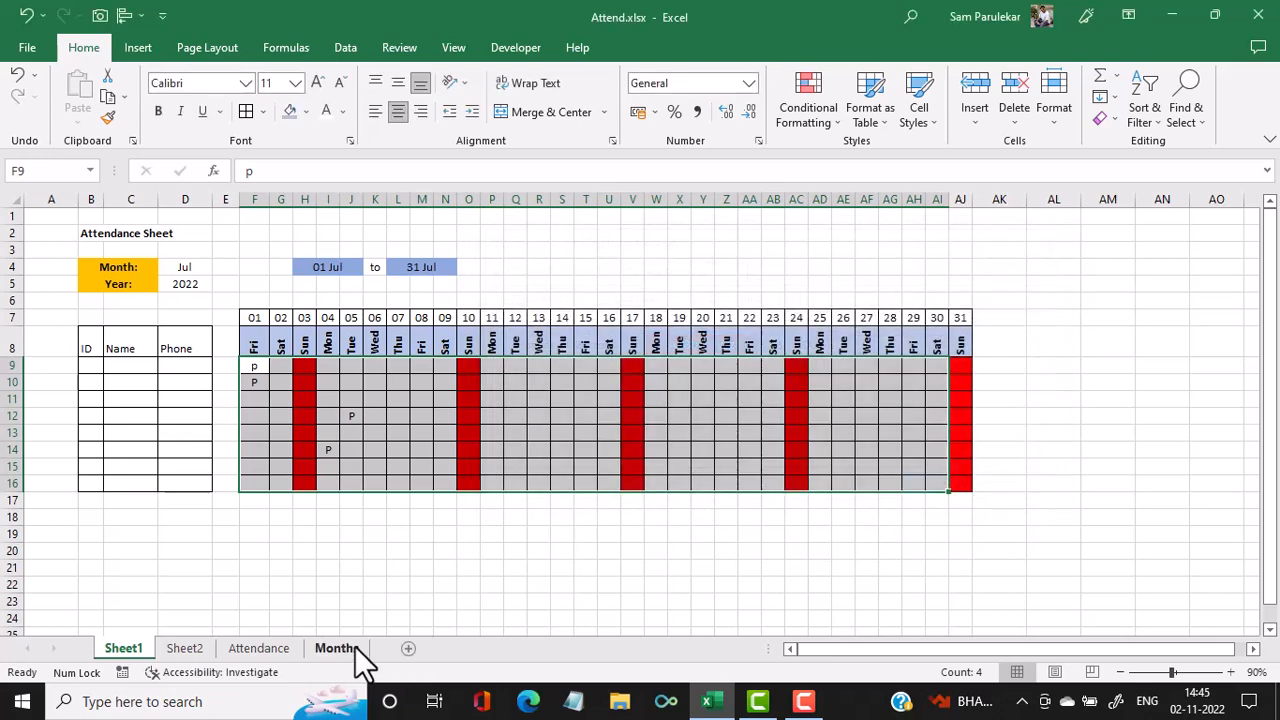
- Set up a formula-based conditional formatting rule for F9:AJ20 on Attendance with the formula =F$8="Sun"
left_click(282, 650)
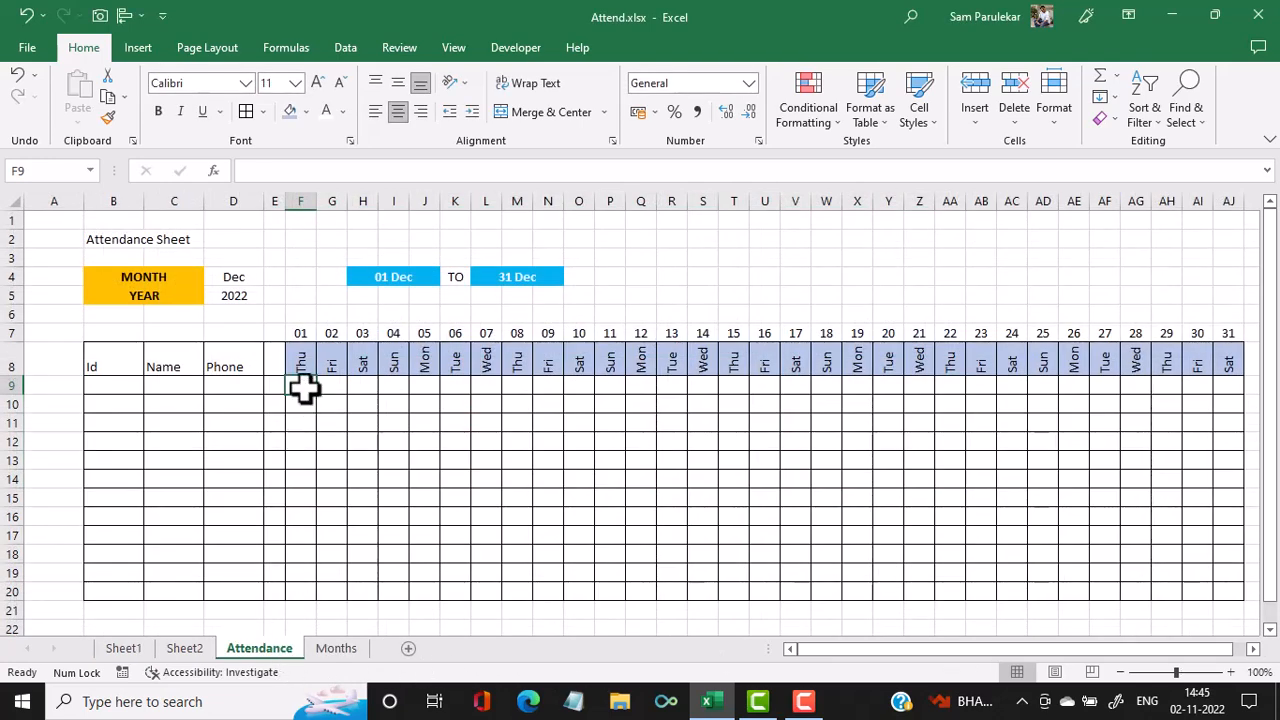
left_click_drag(303, 390, 1216, 589)
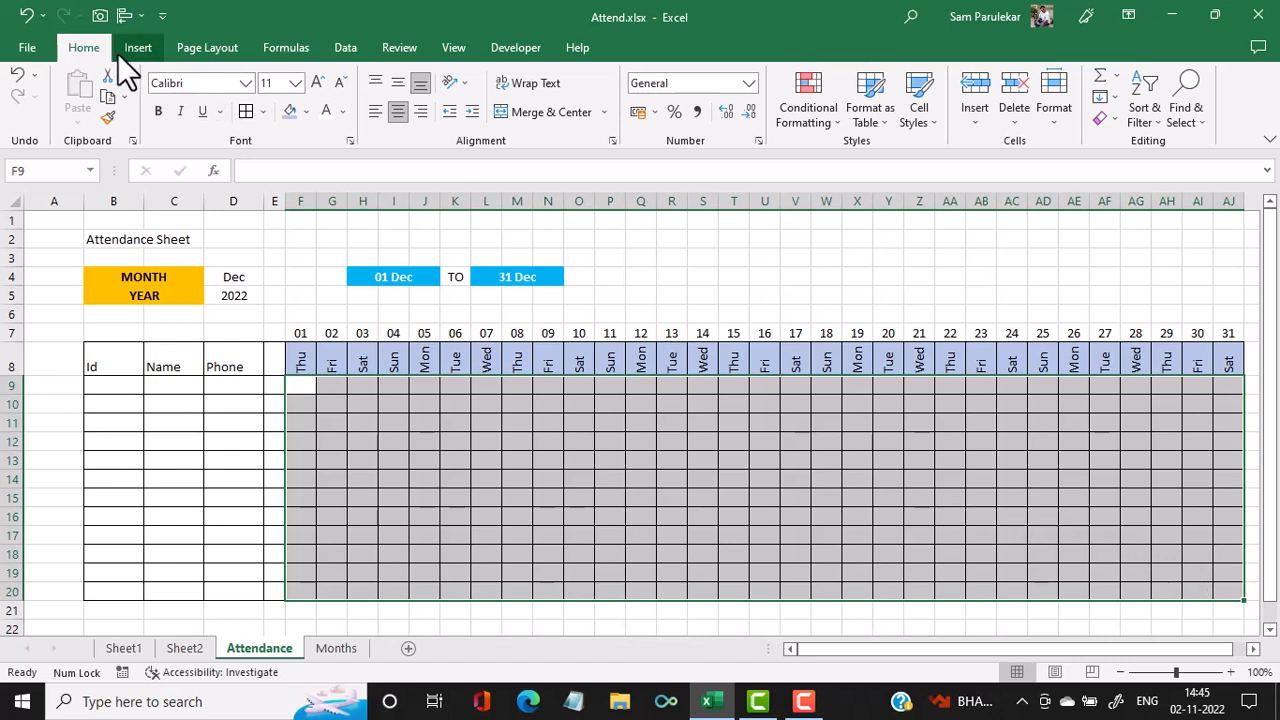
left_click(810, 120)
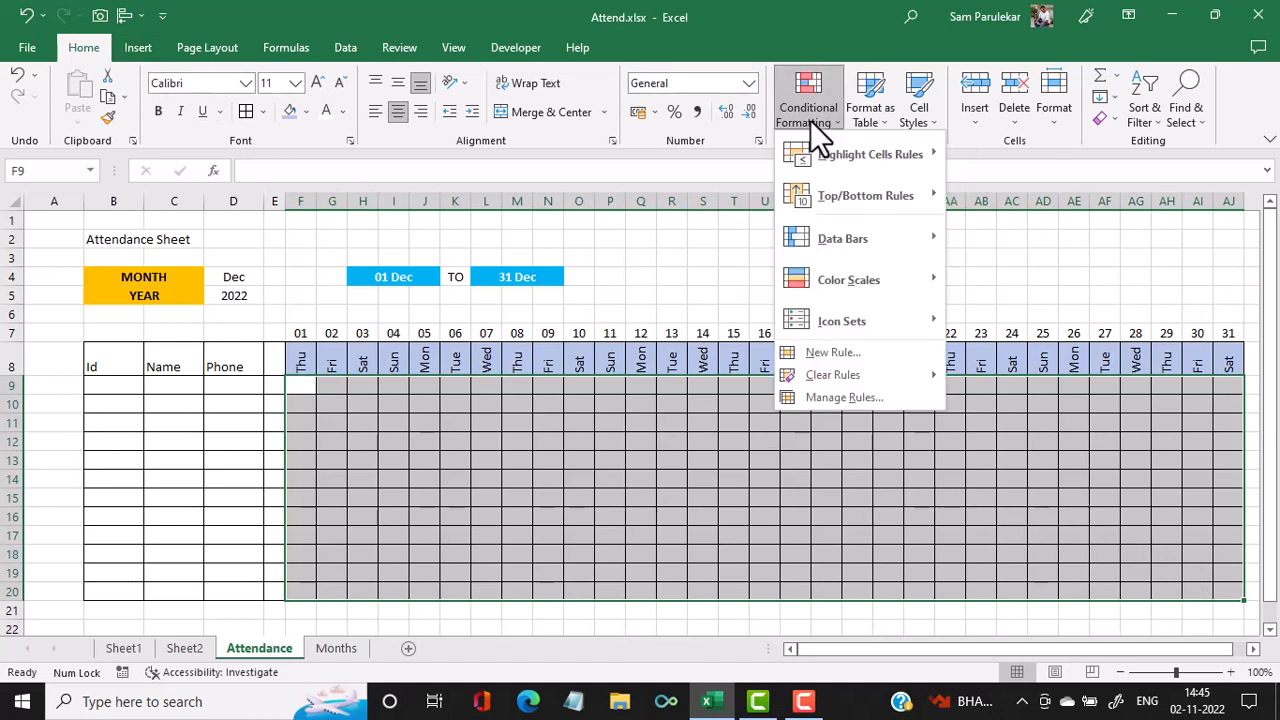
left_click(849, 370)
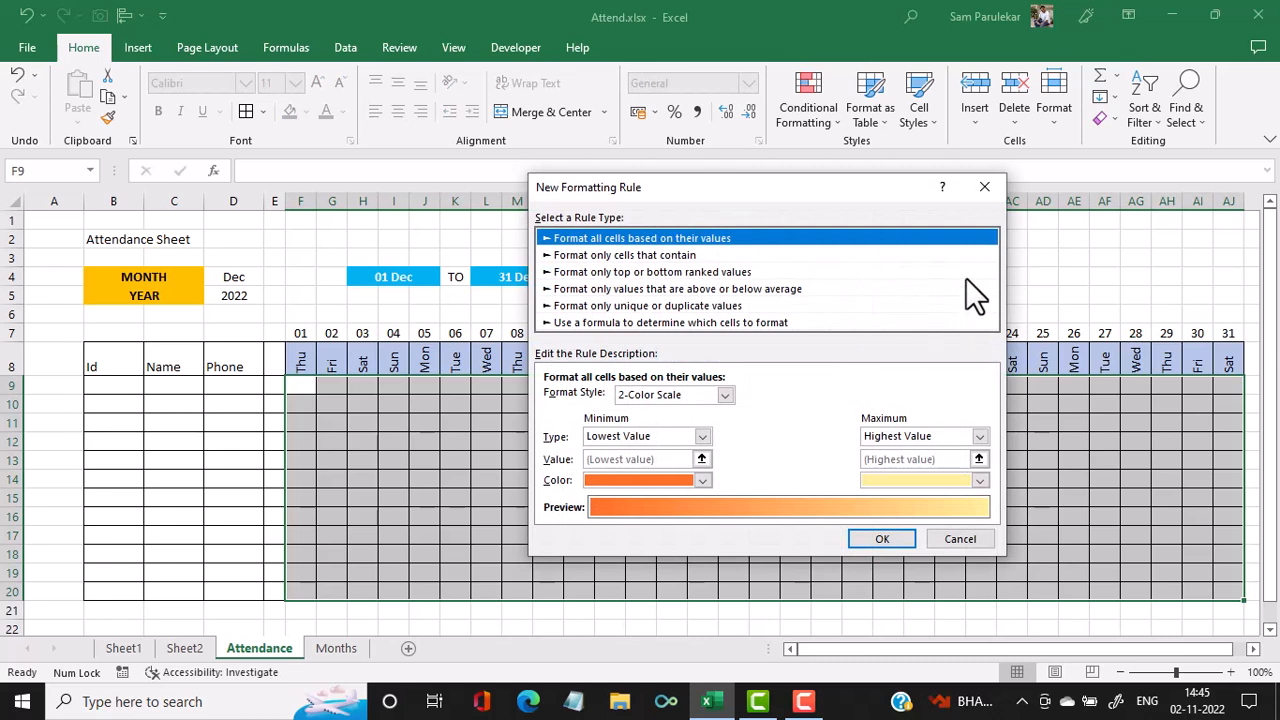
left_click(741, 323)
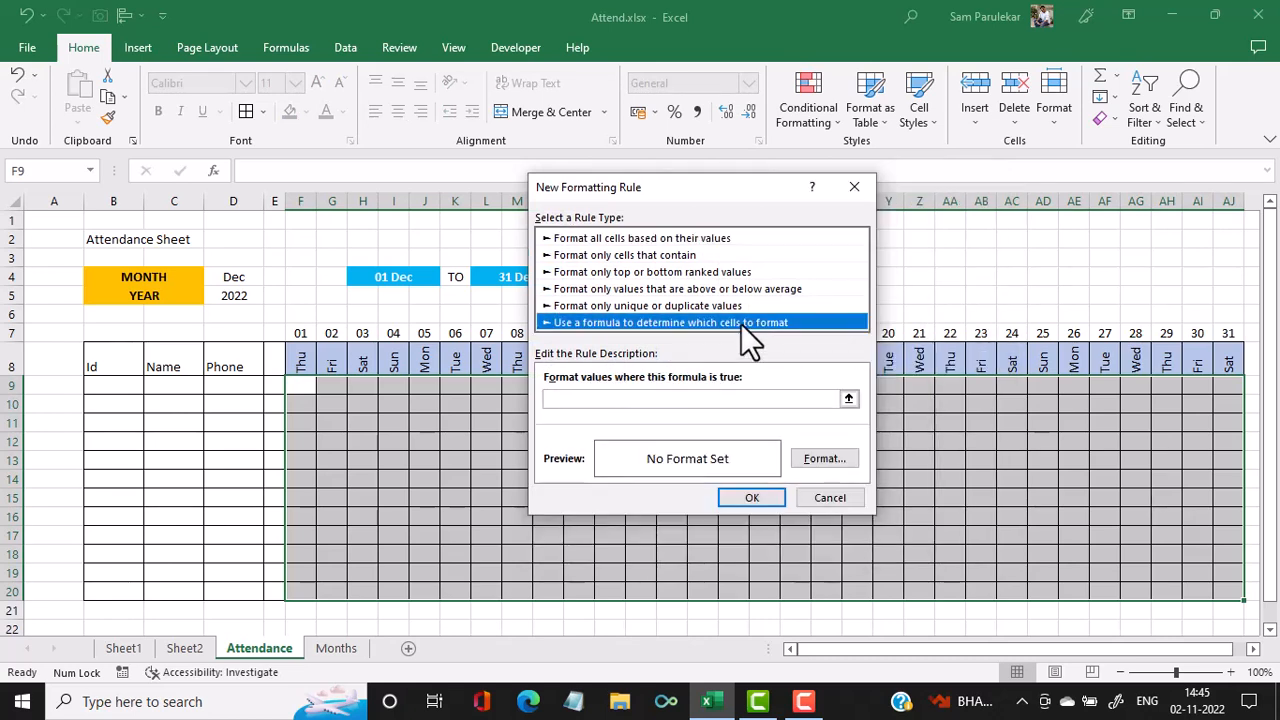
left_click(600, 399)
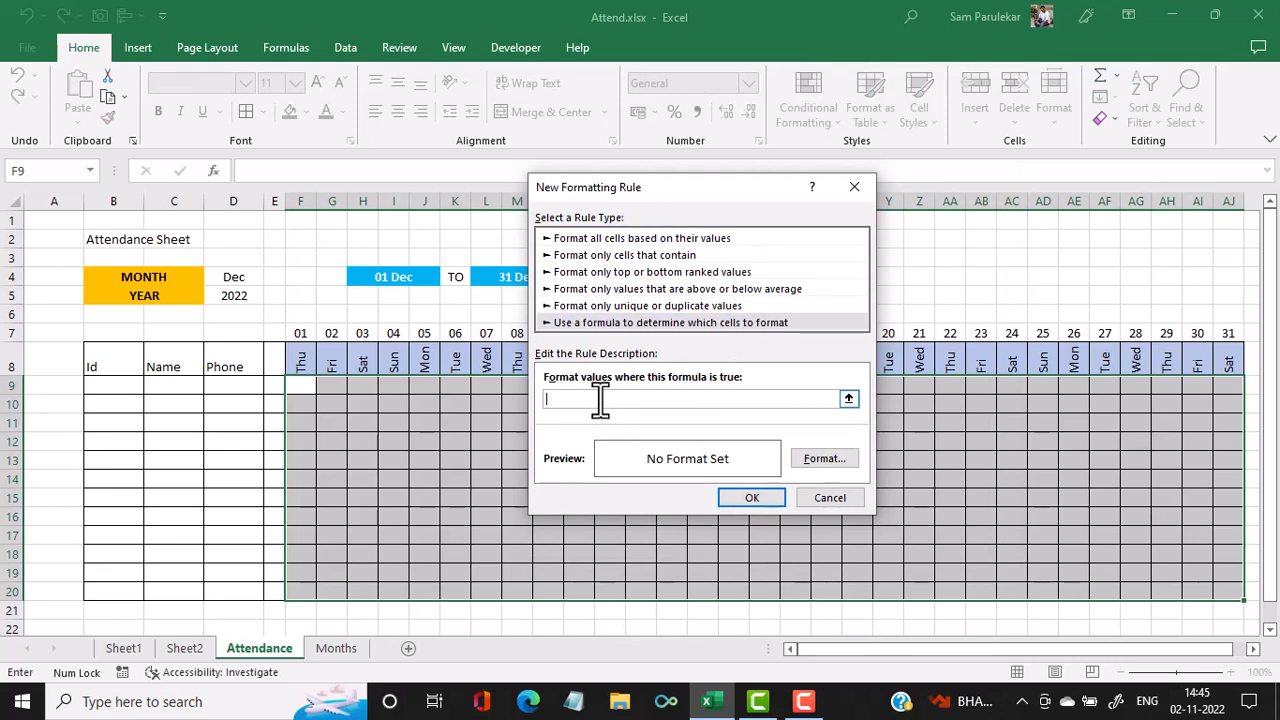
type("=")
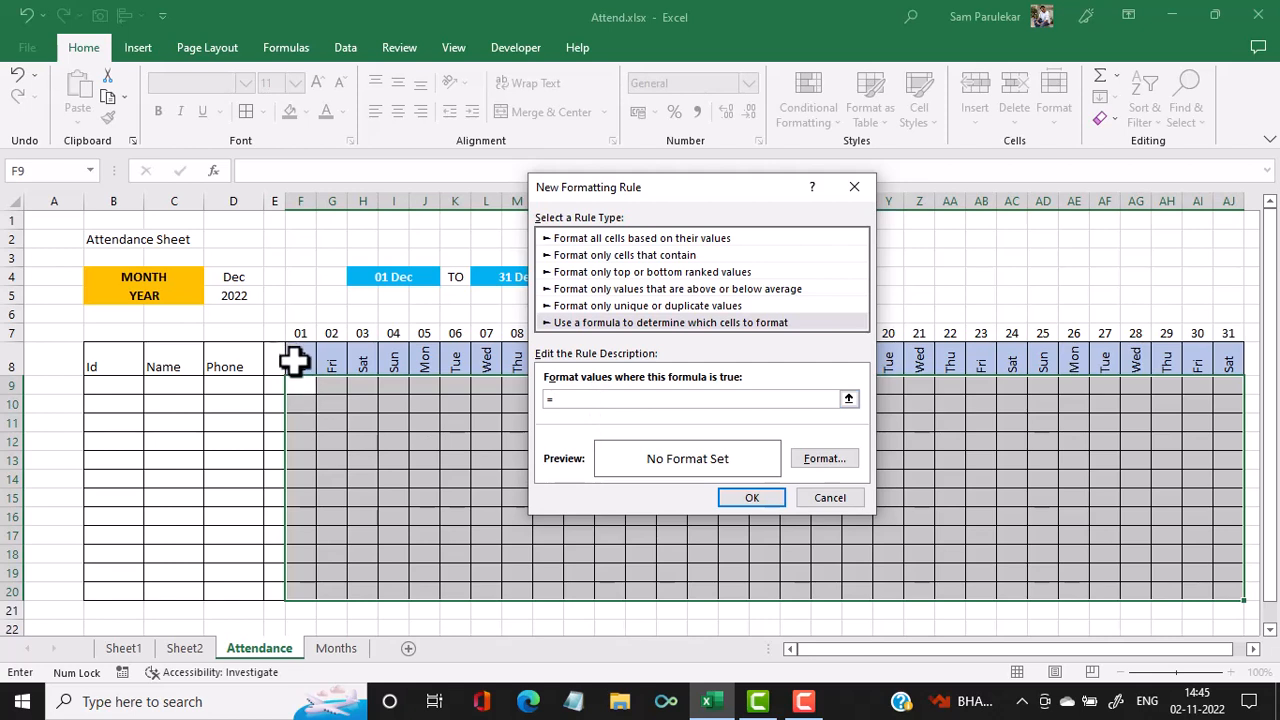
left_click(294, 363)
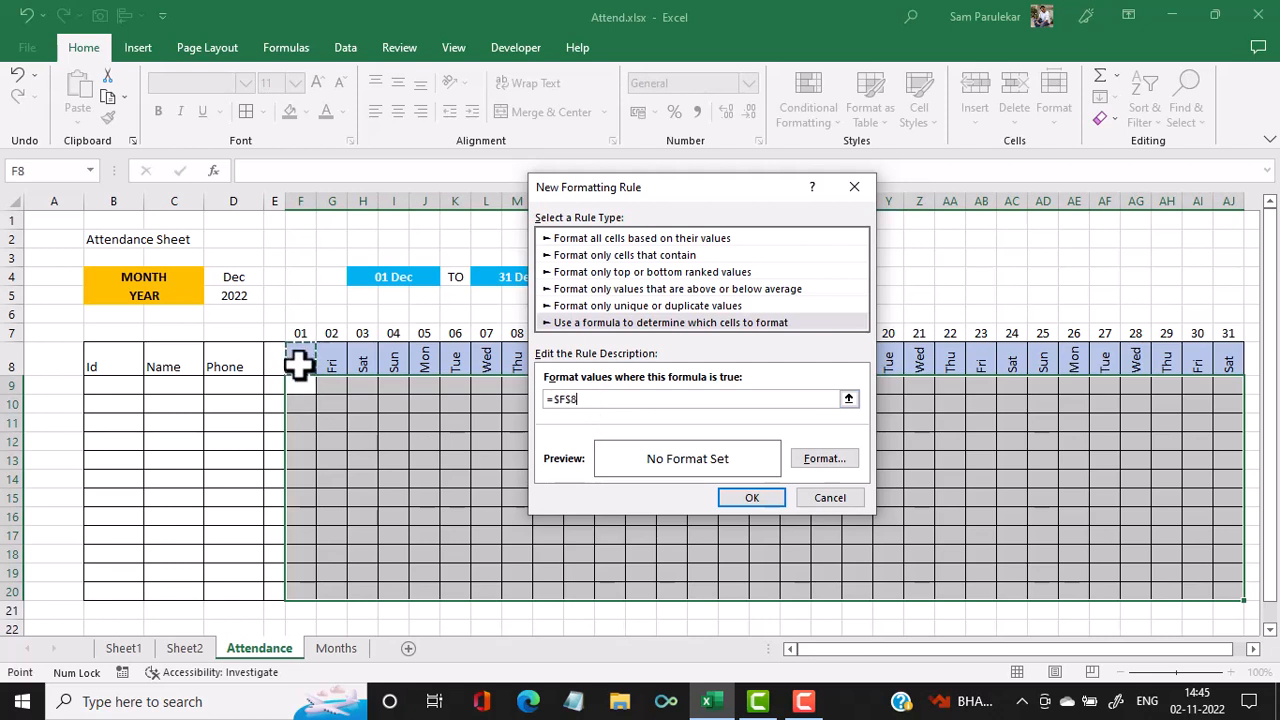
left_click(567, 399)
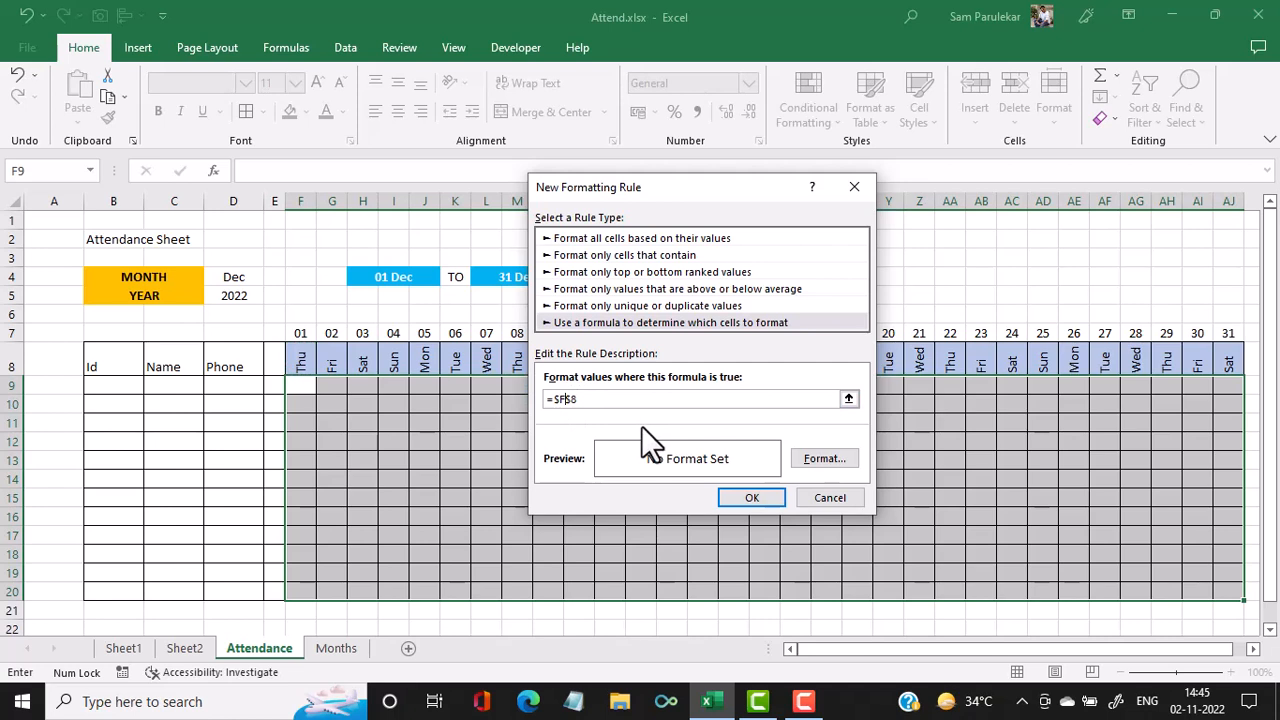
left_click(558, 401)
key("Delete")
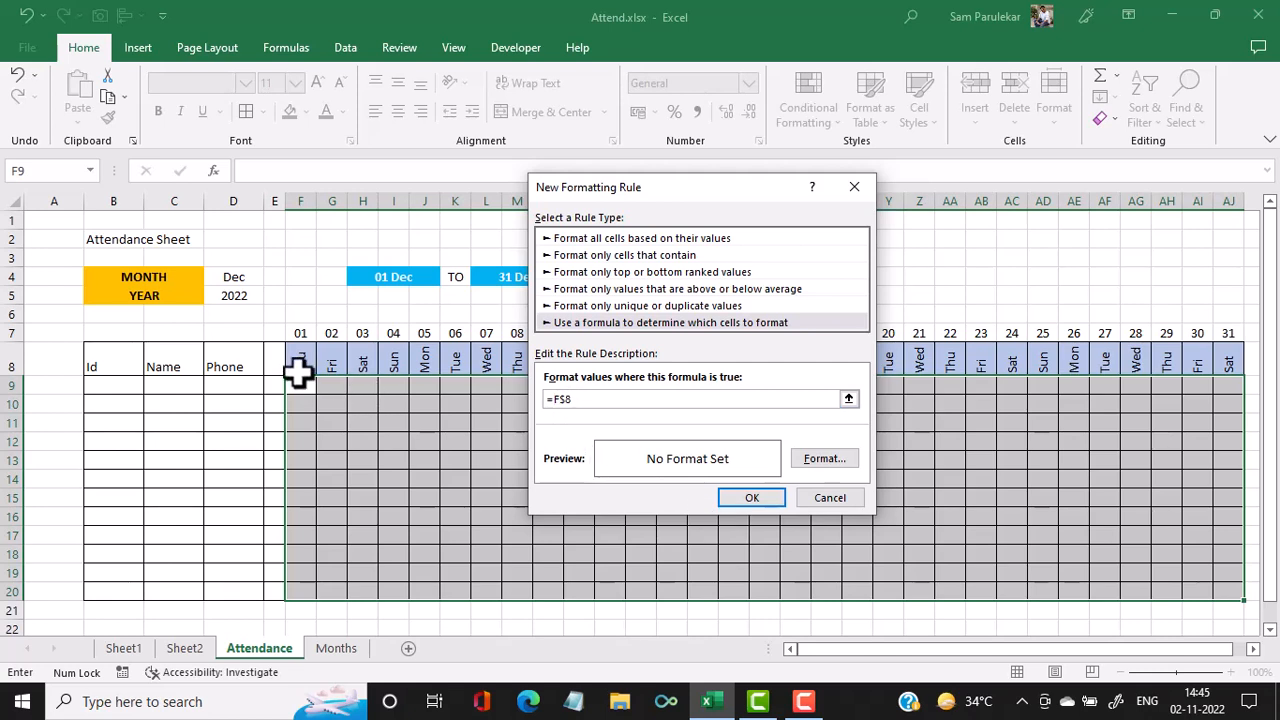
left_click(592, 401)
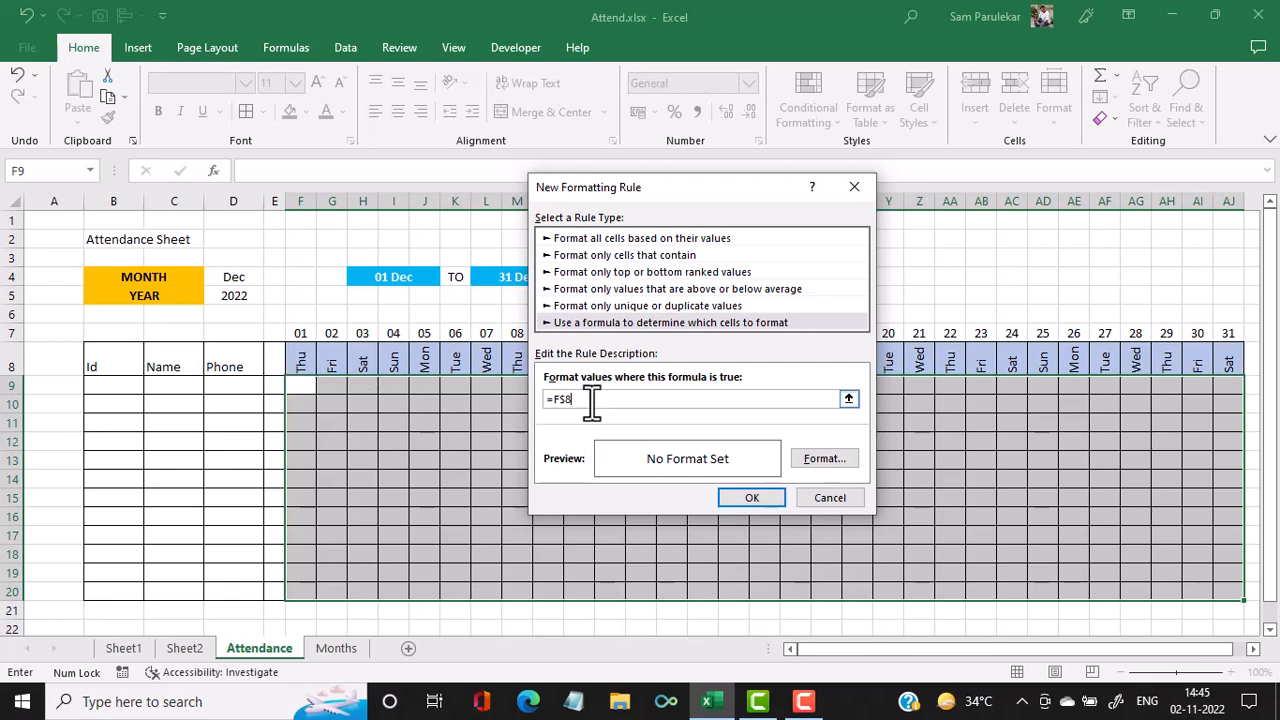
type("=\"Sun")
- Give the Sunday rule a red background fill and apply it to the attendance cells
left_click(820, 455)
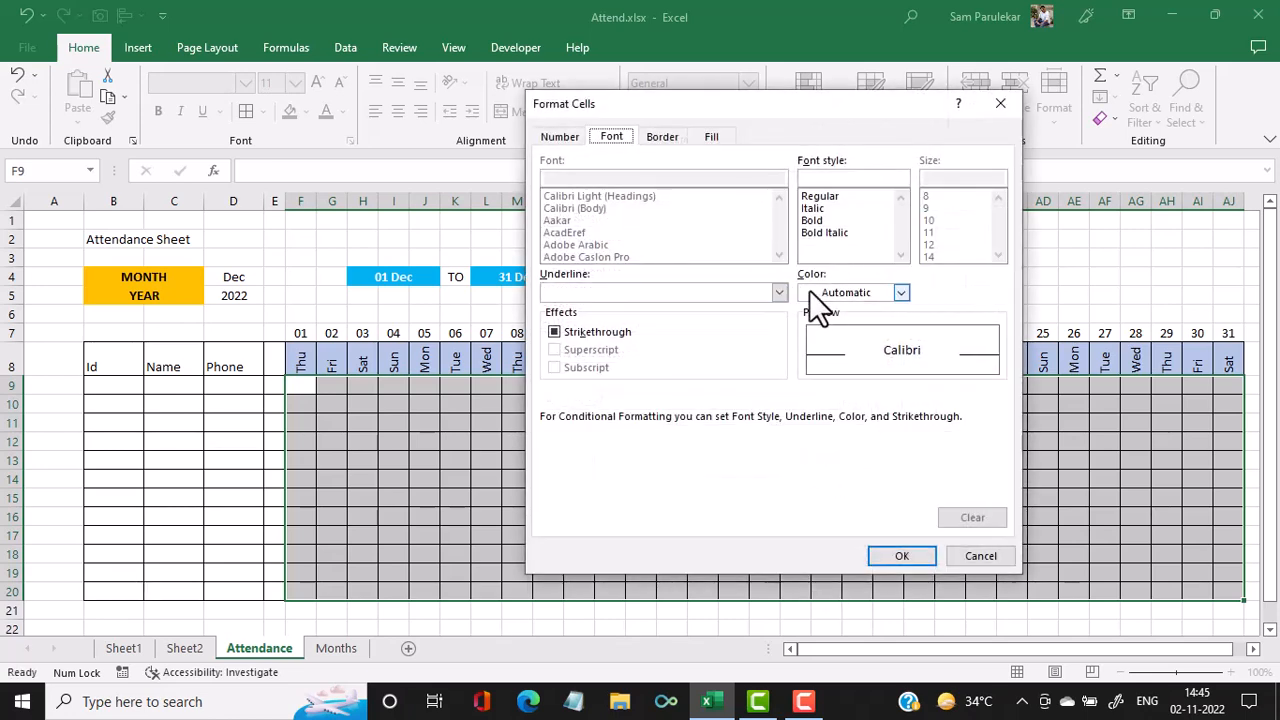
left_click(708, 137)
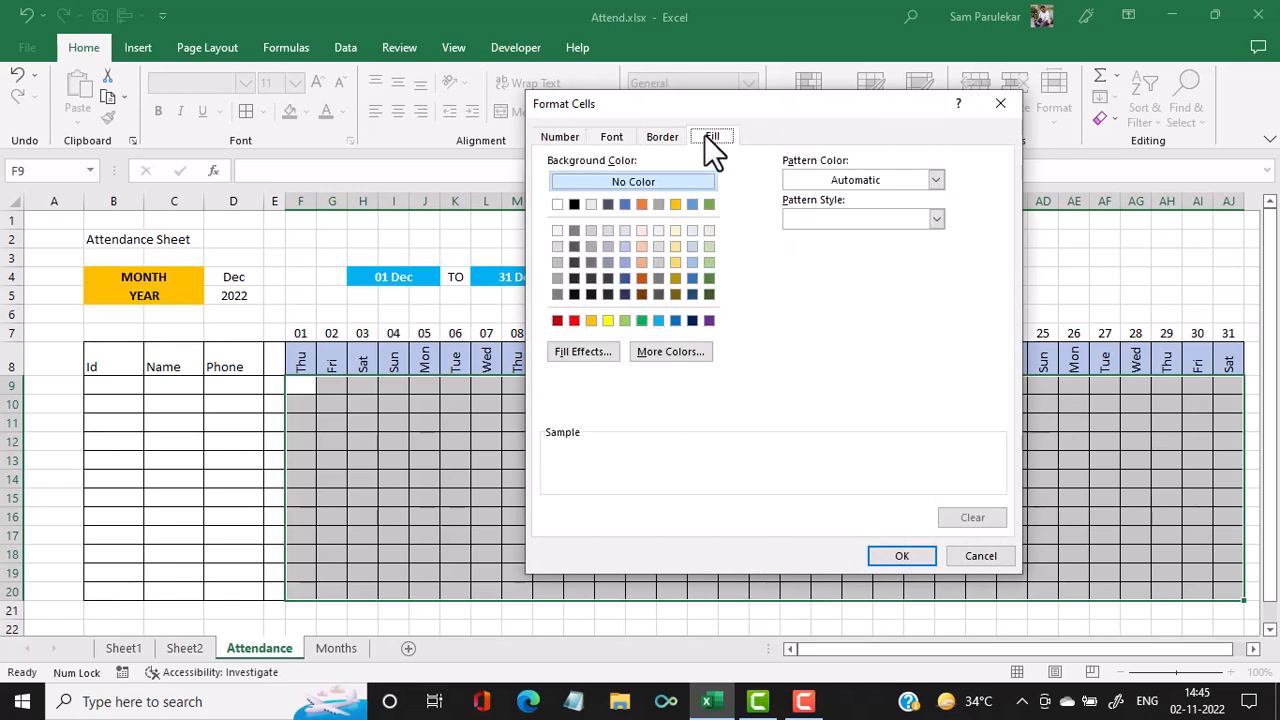
left_click(573, 321)
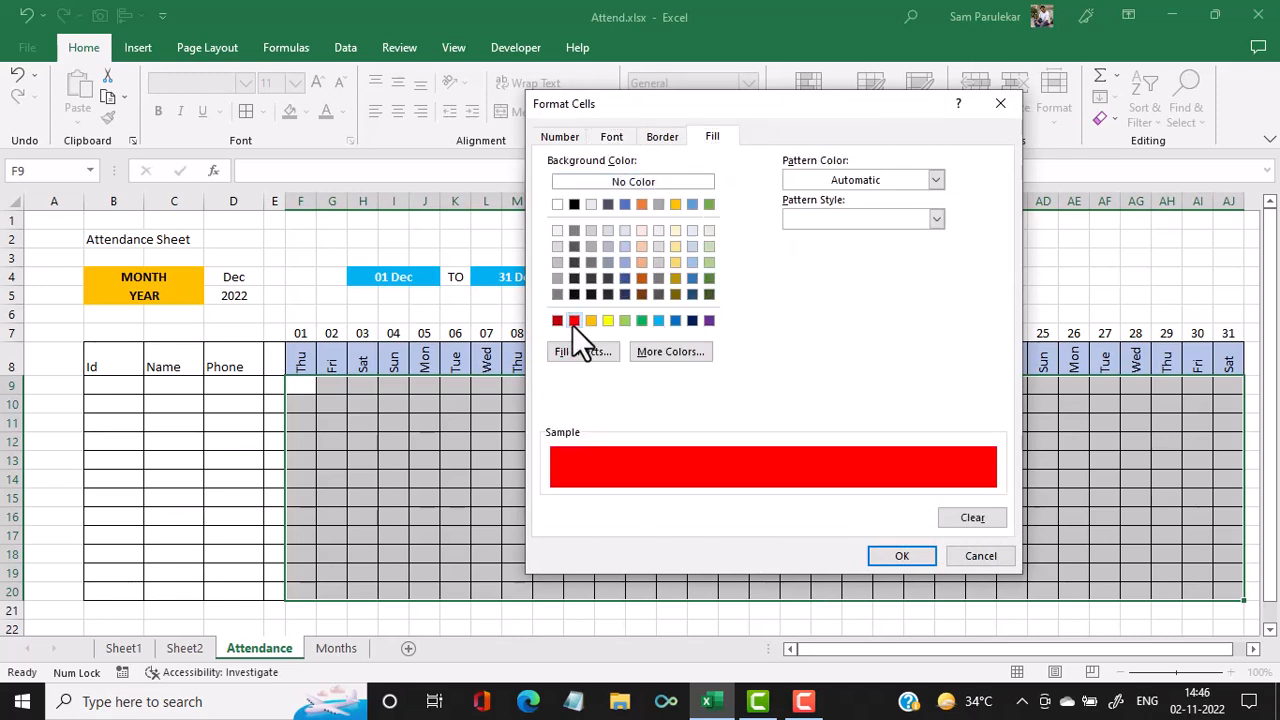
left_click(911, 550)
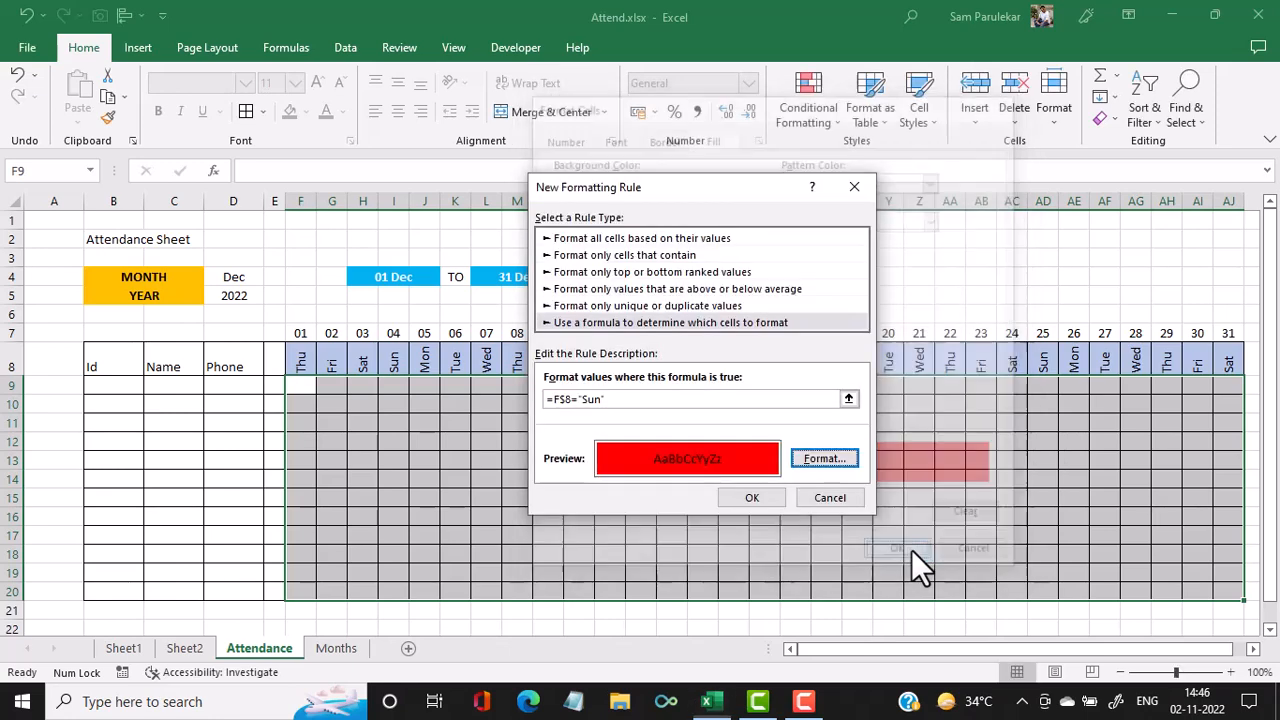
left_click(753, 499)
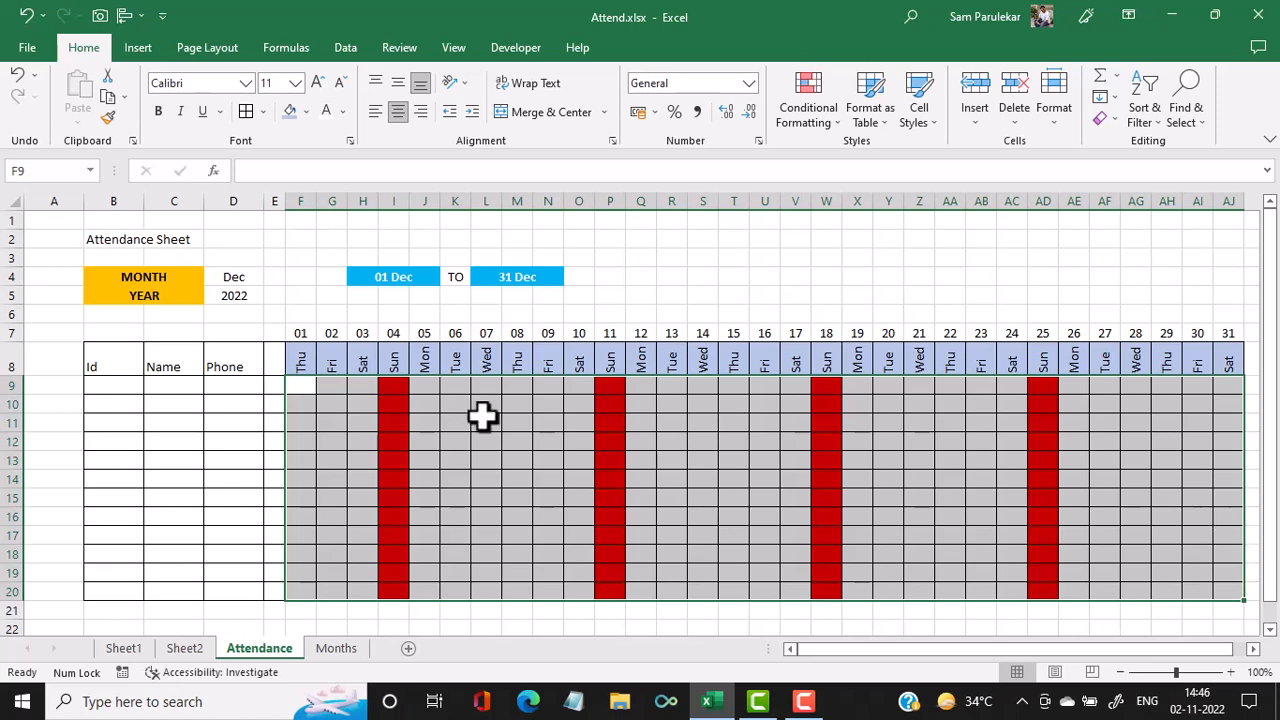
- Test the Sunday colouring by choosing Jan and, after it, Apr as the month in D4
left_click(255, 282)
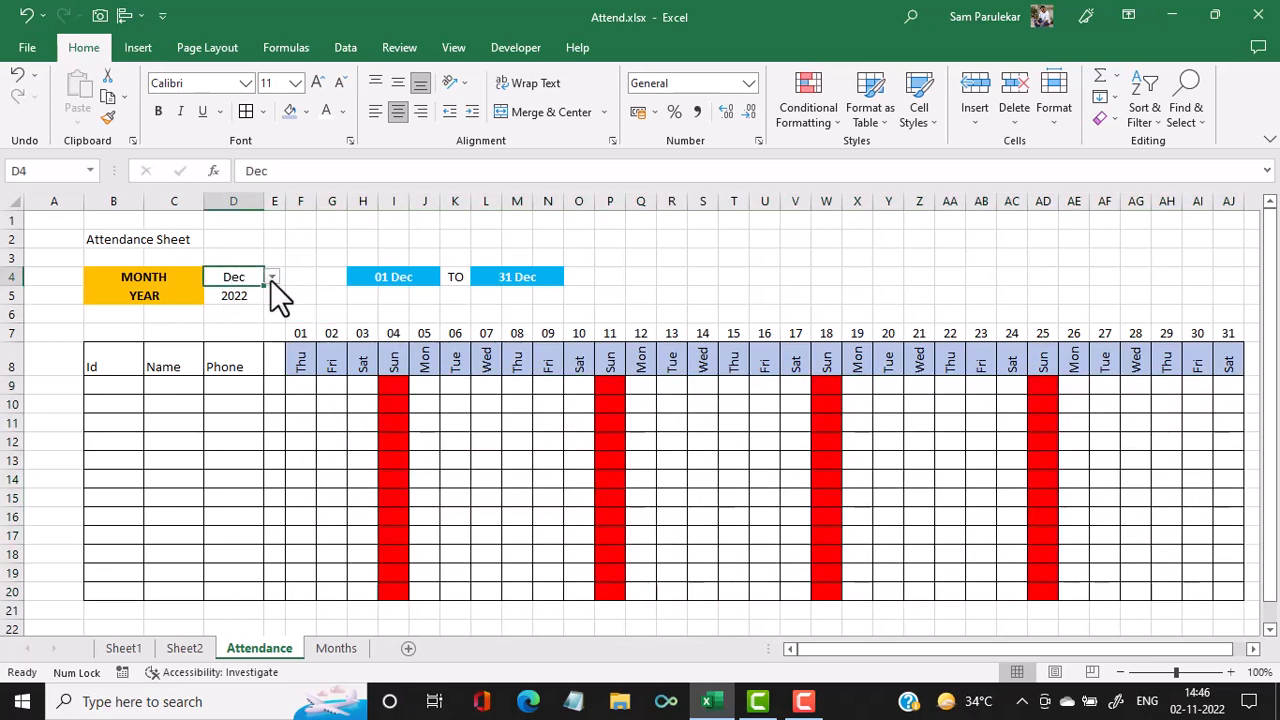
left_click(272, 277)
left_click_drag(265, 338, 272, 290)
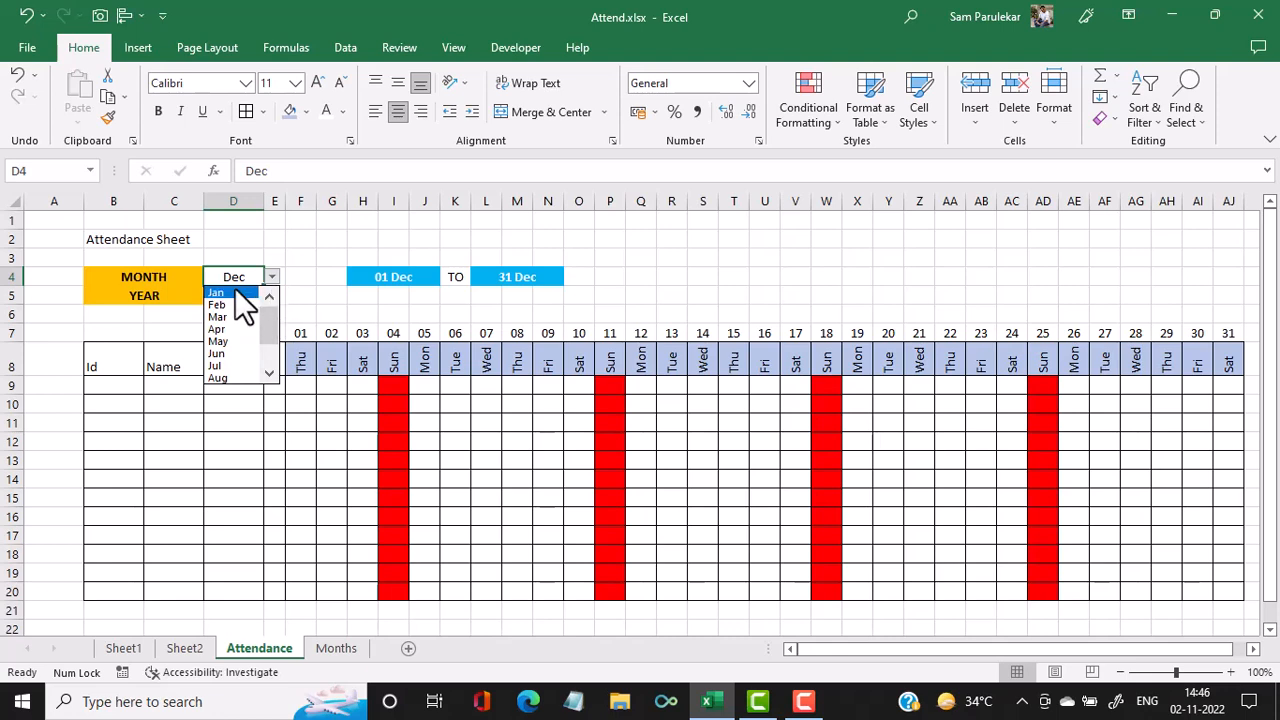
left_click(236, 292)
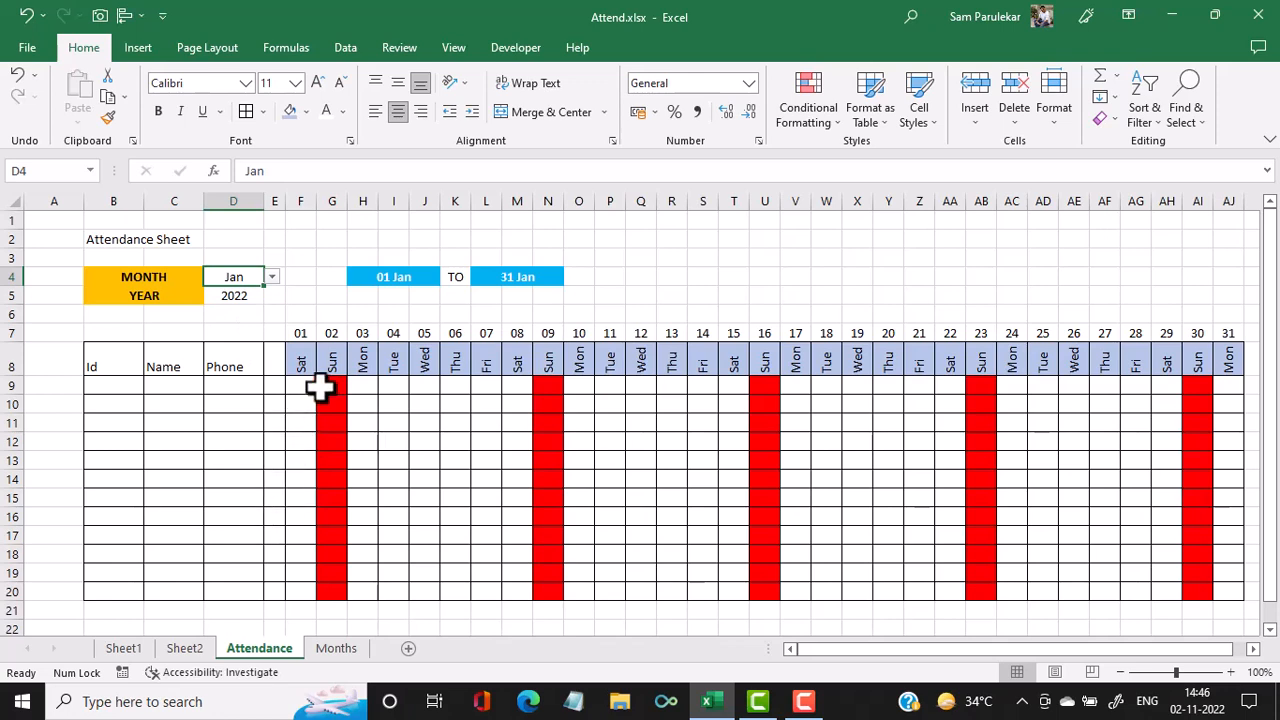
left_click(271, 277)
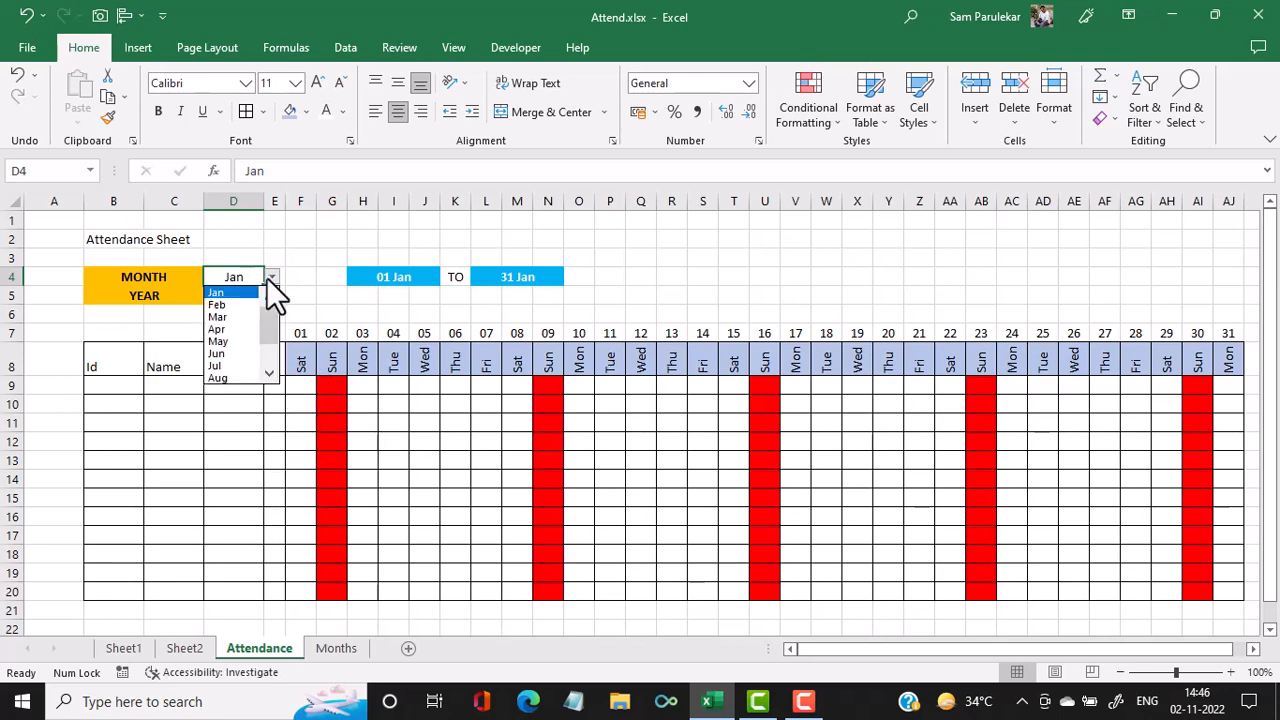
left_click(246, 328)
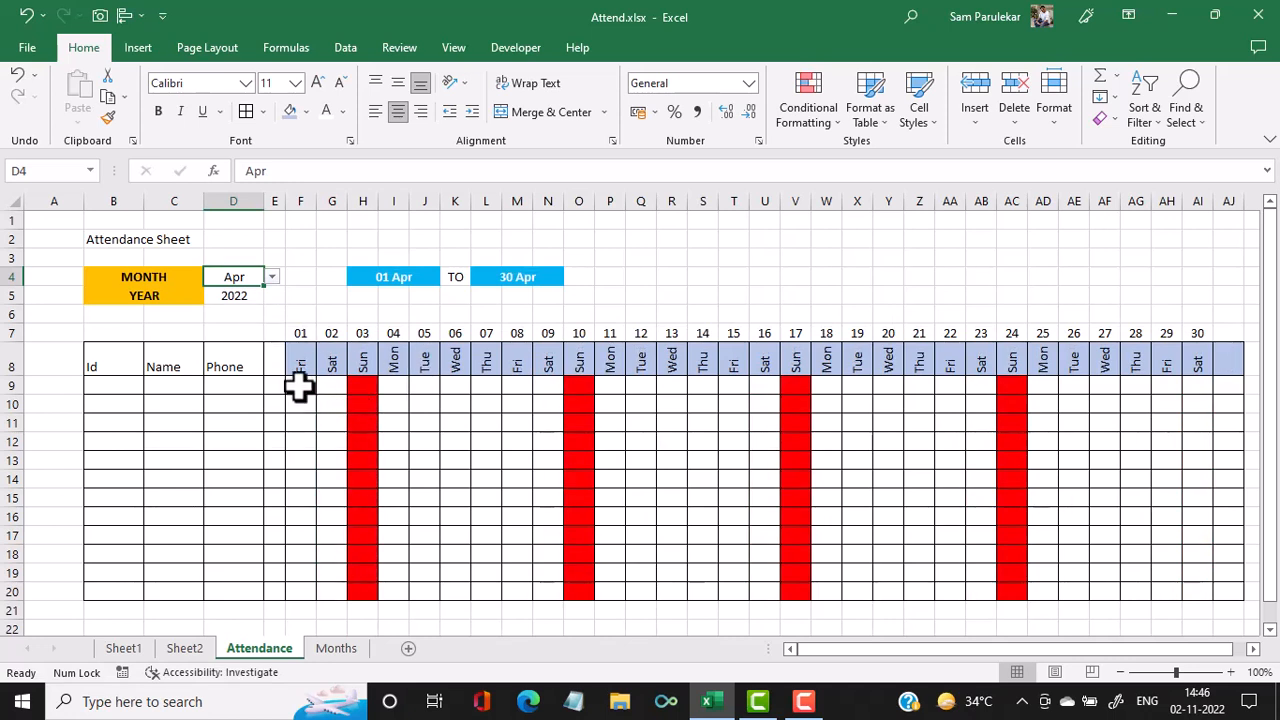
- Inspect the Sunday conditional formatting rule for the full attendance range F9:AJ16 on Sheet1 and close the rules list without changes
left_click(300, 388)
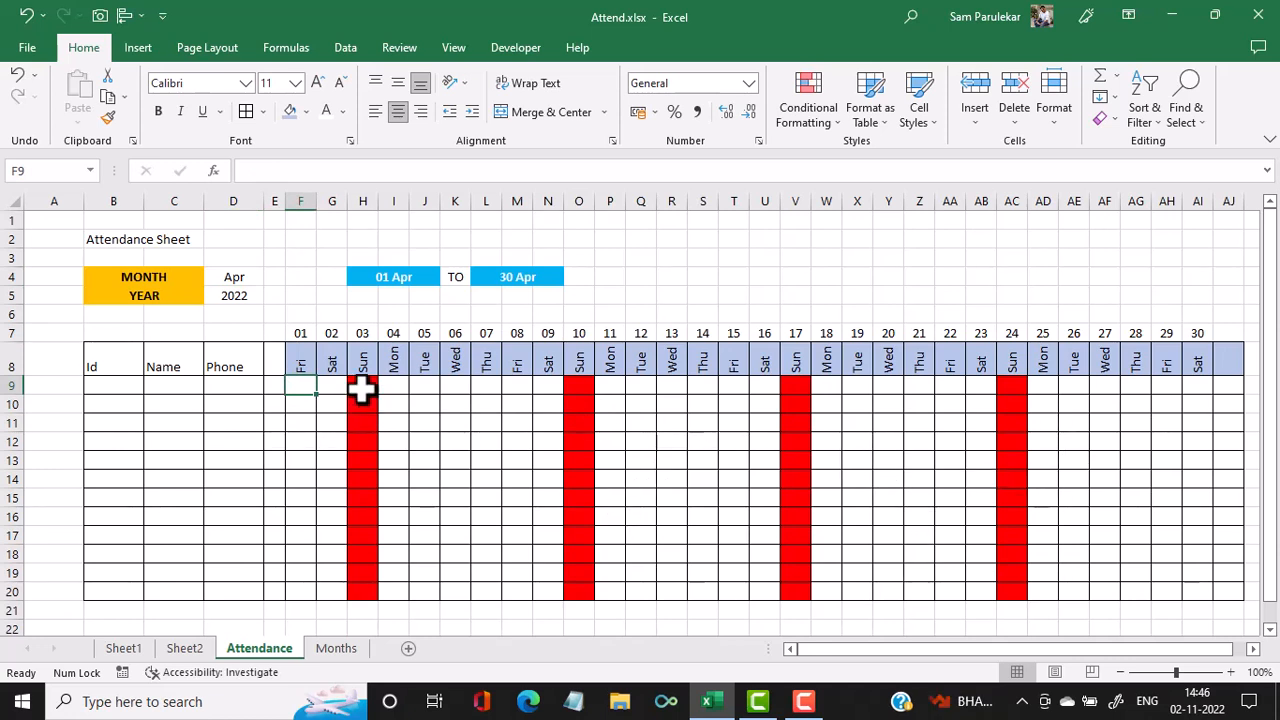
left_click_drag(363, 391, 372, 593)
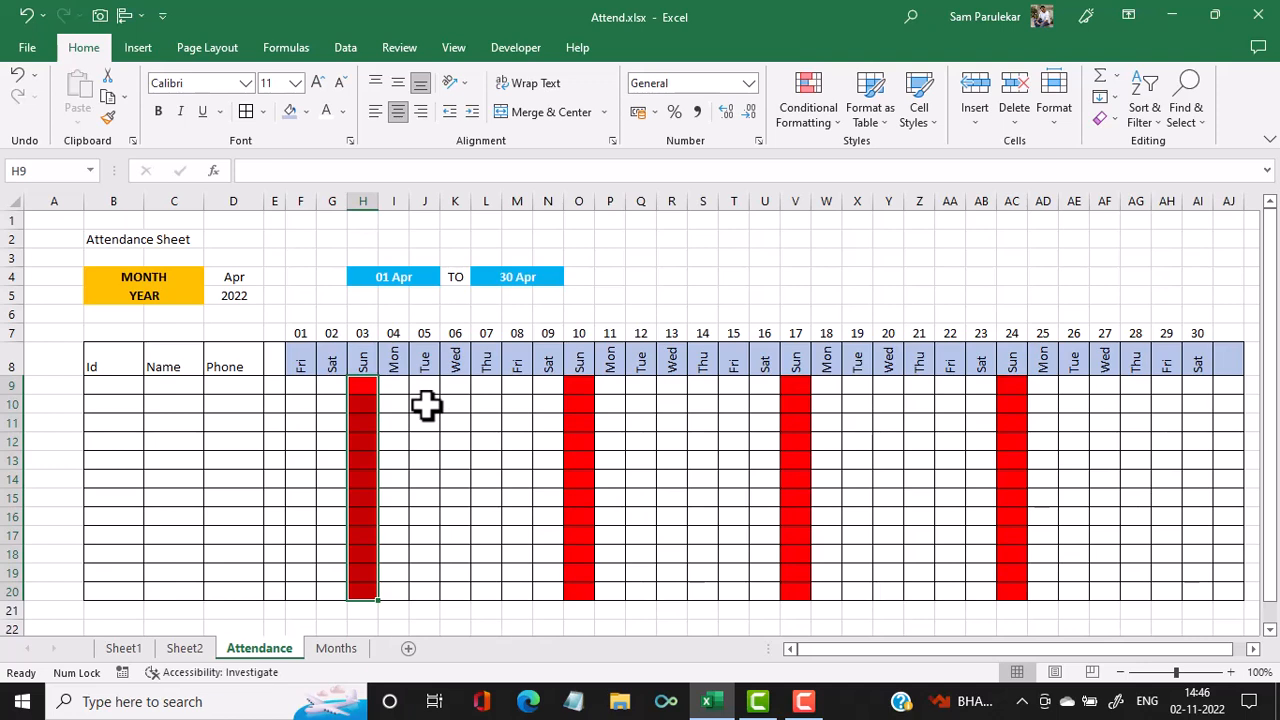
left_click(118, 649)
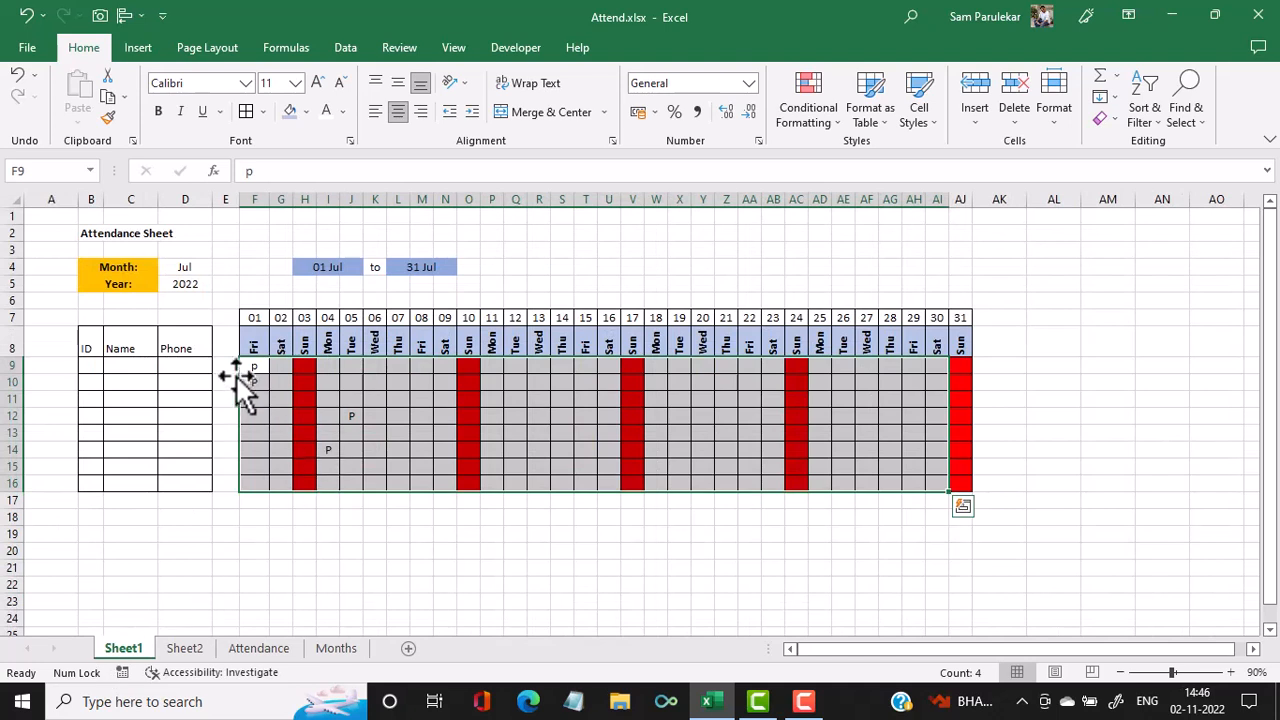
left_click(304, 367)
left_click_drag(255, 368, 955, 484)
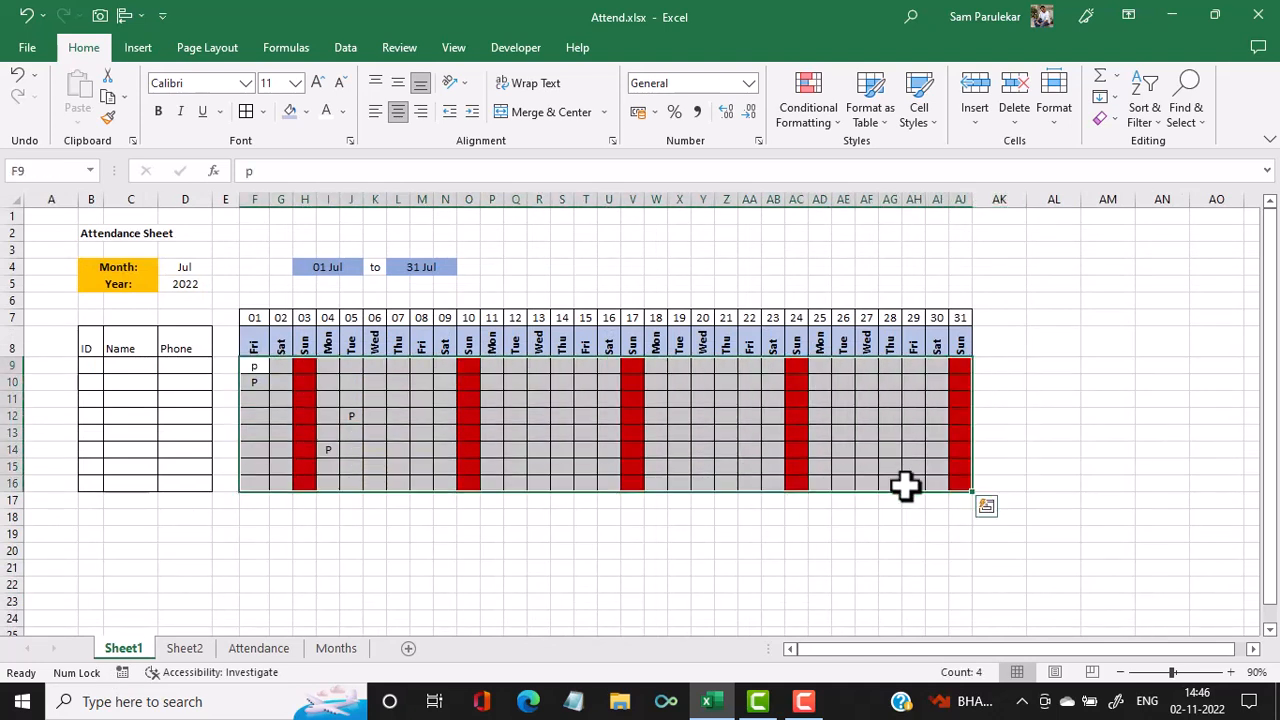
left_click(810, 97)
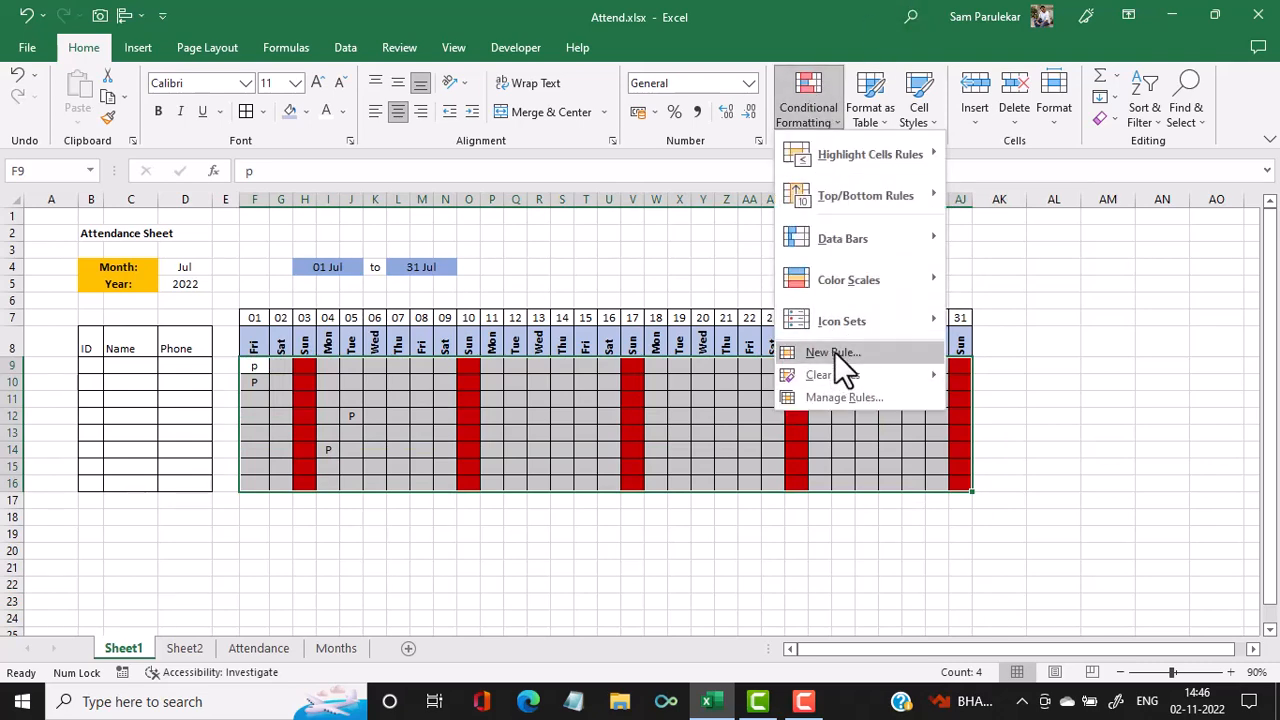
left_click(829, 396)
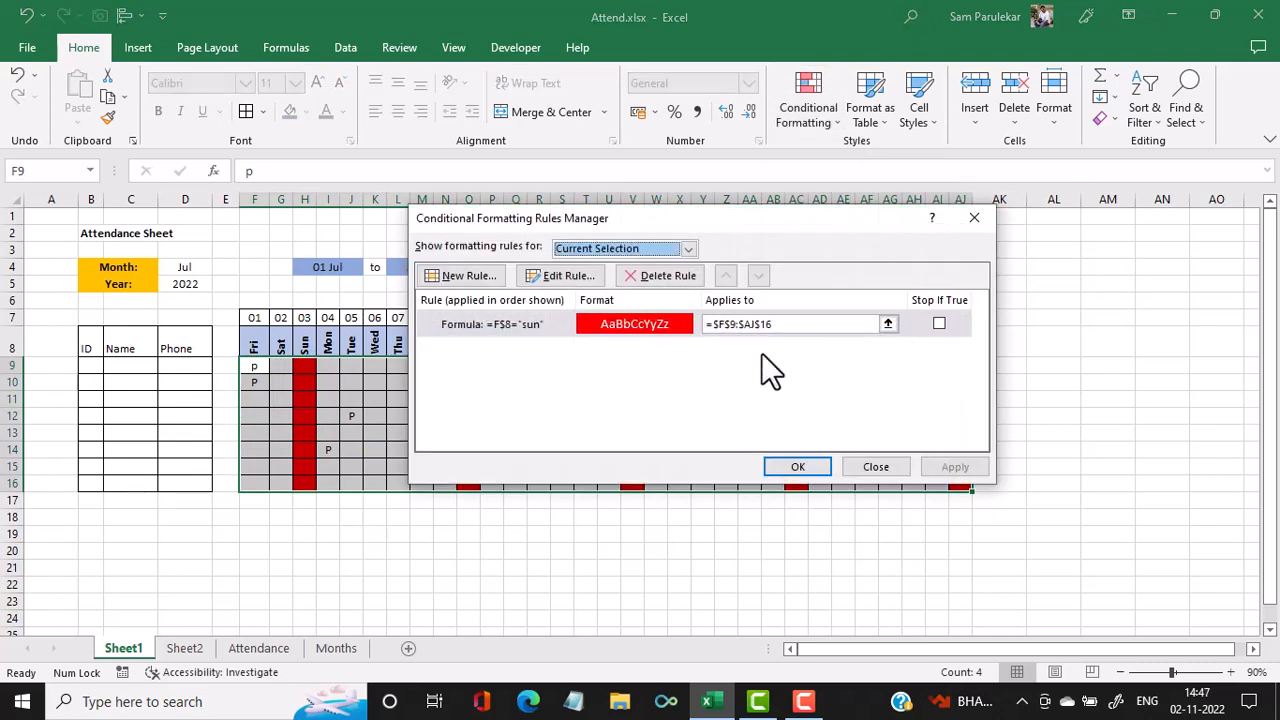
left_click(898, 472)
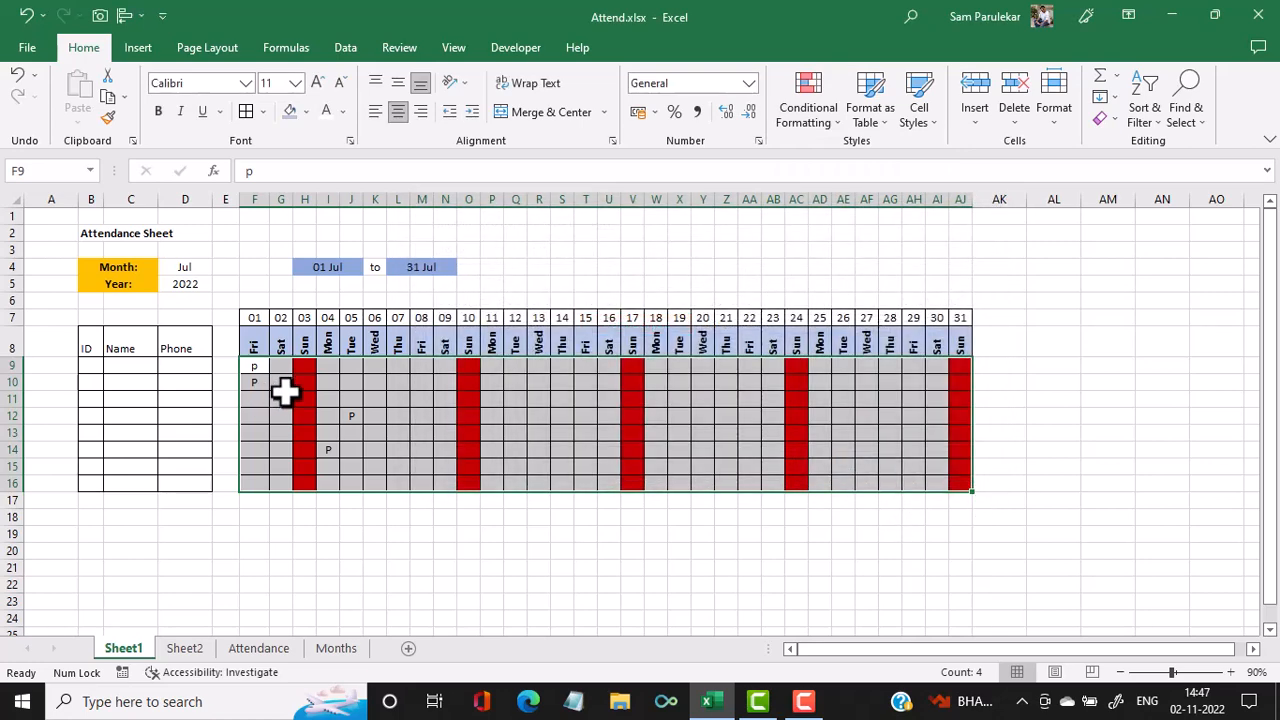
- Review the custom data validation formula on Sheet1's attendance cells F9:AJ16 and leave its settings unchanged
left_click(826, 116)
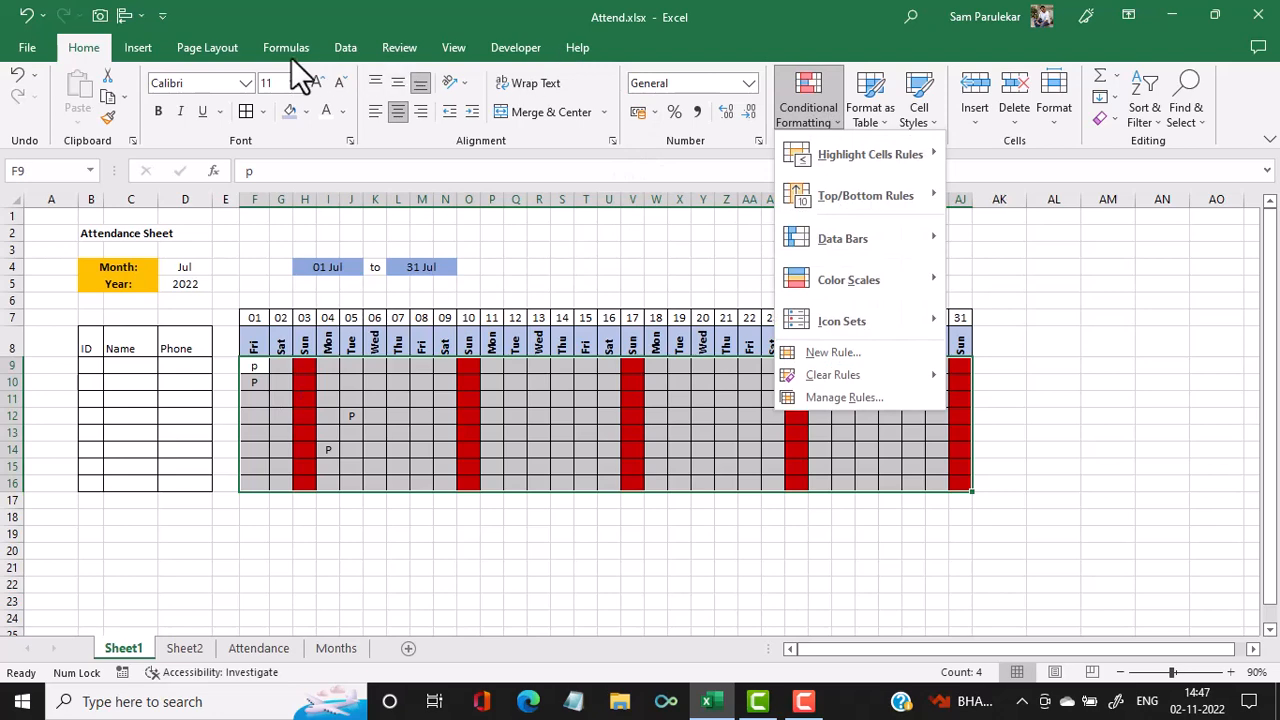
left_click(345, 47)
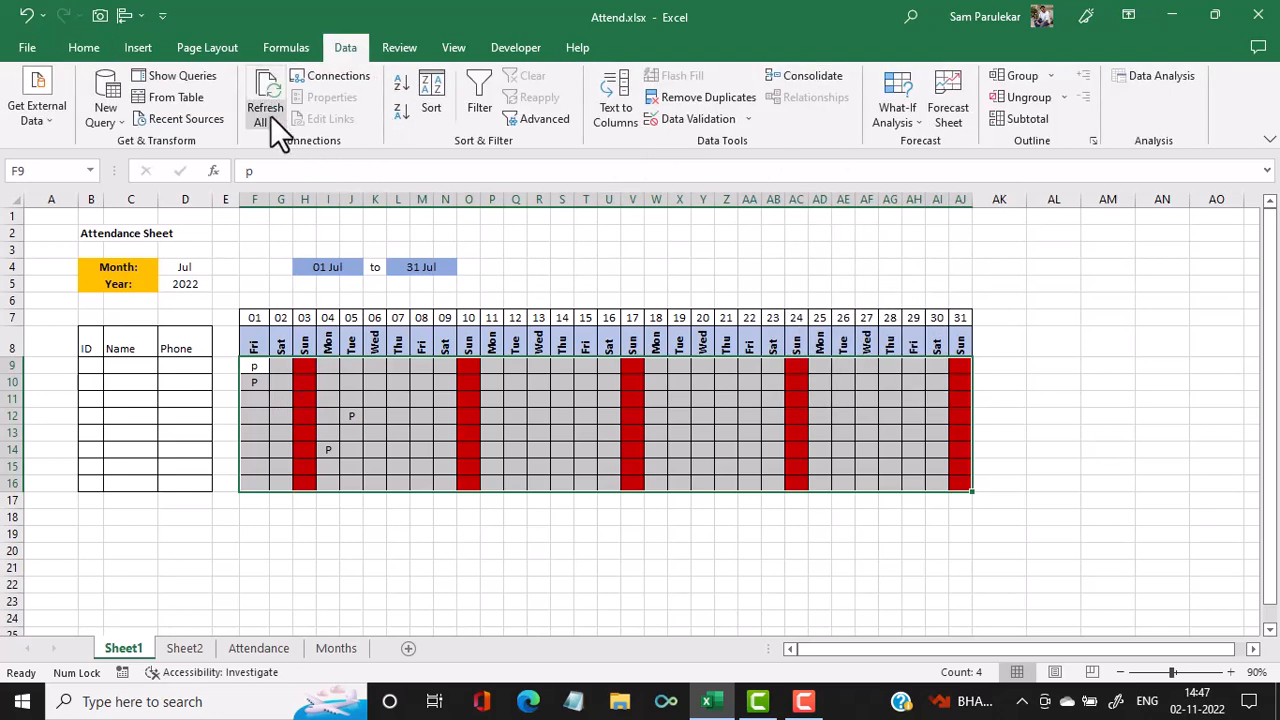
left_click(681, 118)
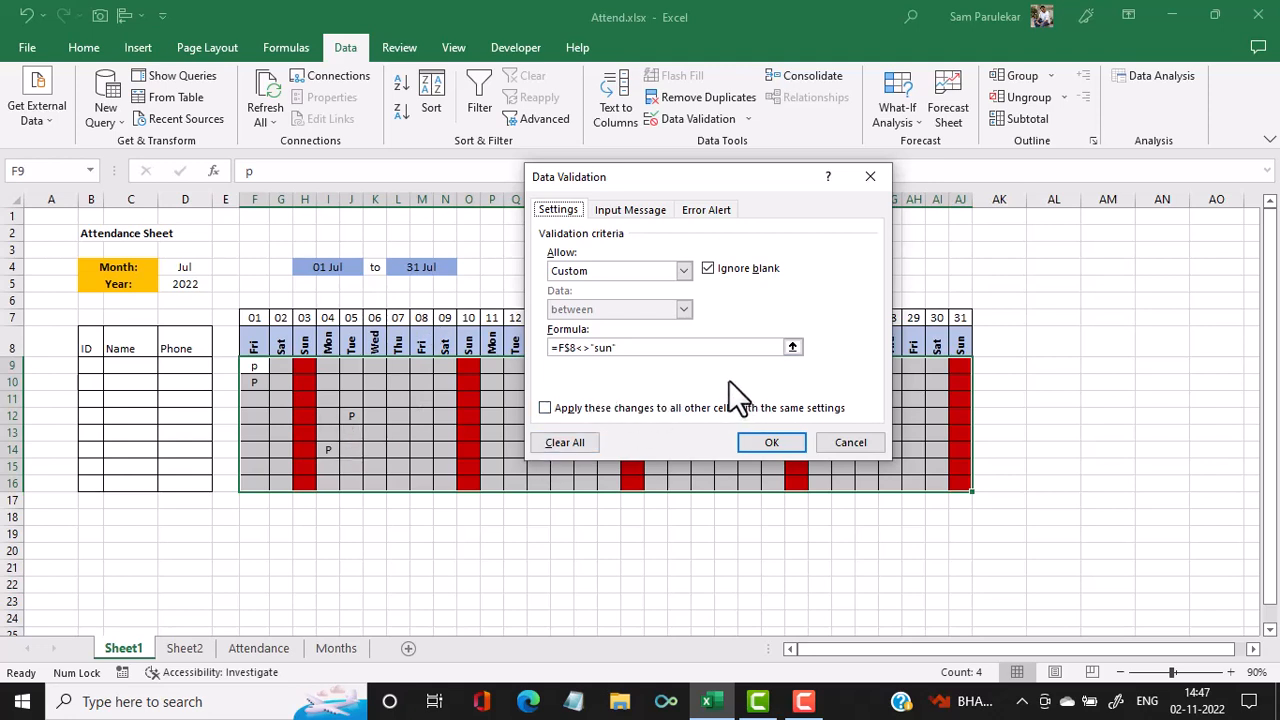
left_click(866, 445)
- Set up a Custom data validation rule for the attendance cells F9:AJ20 on Attendance
left_click(266, 646)
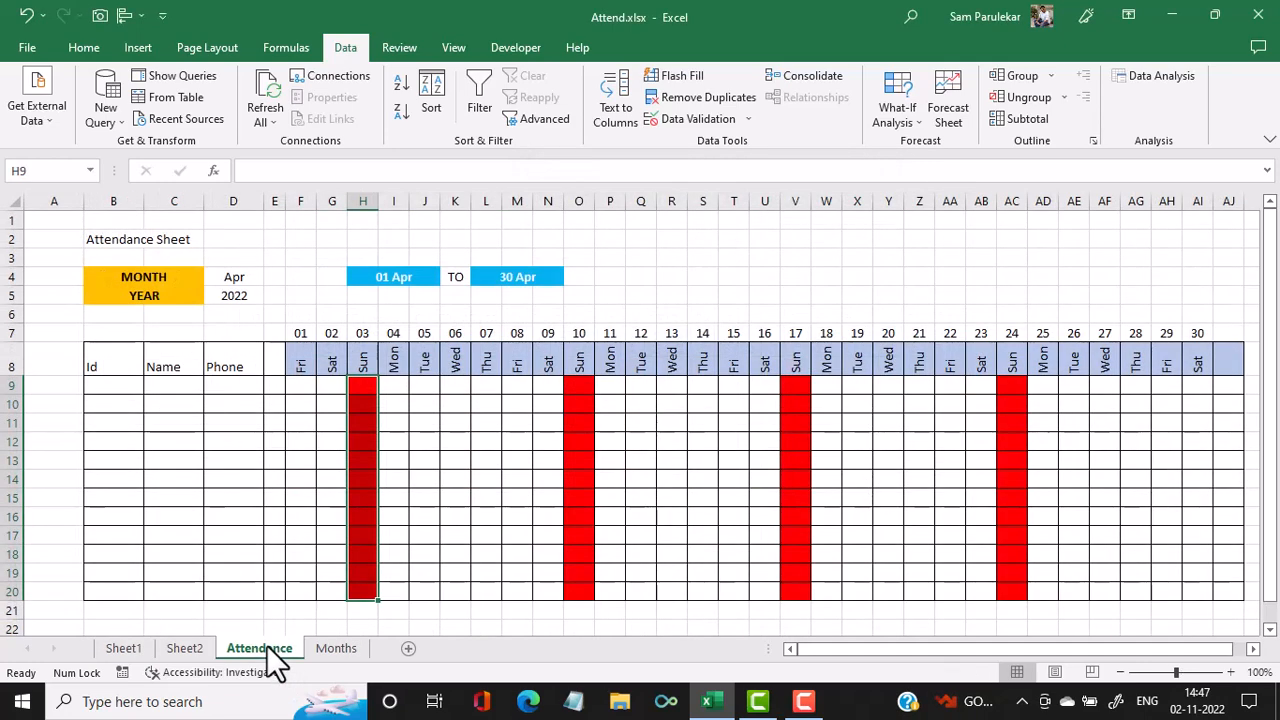
left_click_drag(298, 388, 1216, 588)
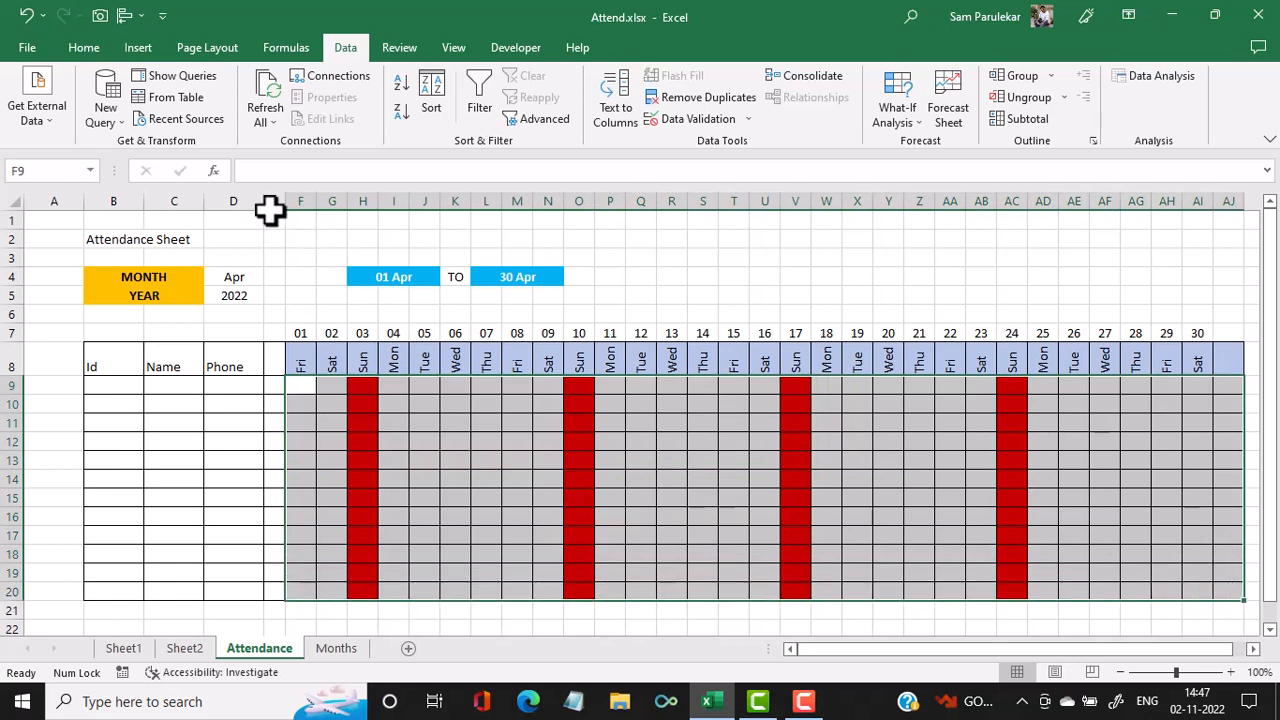
left_click(700, 122)
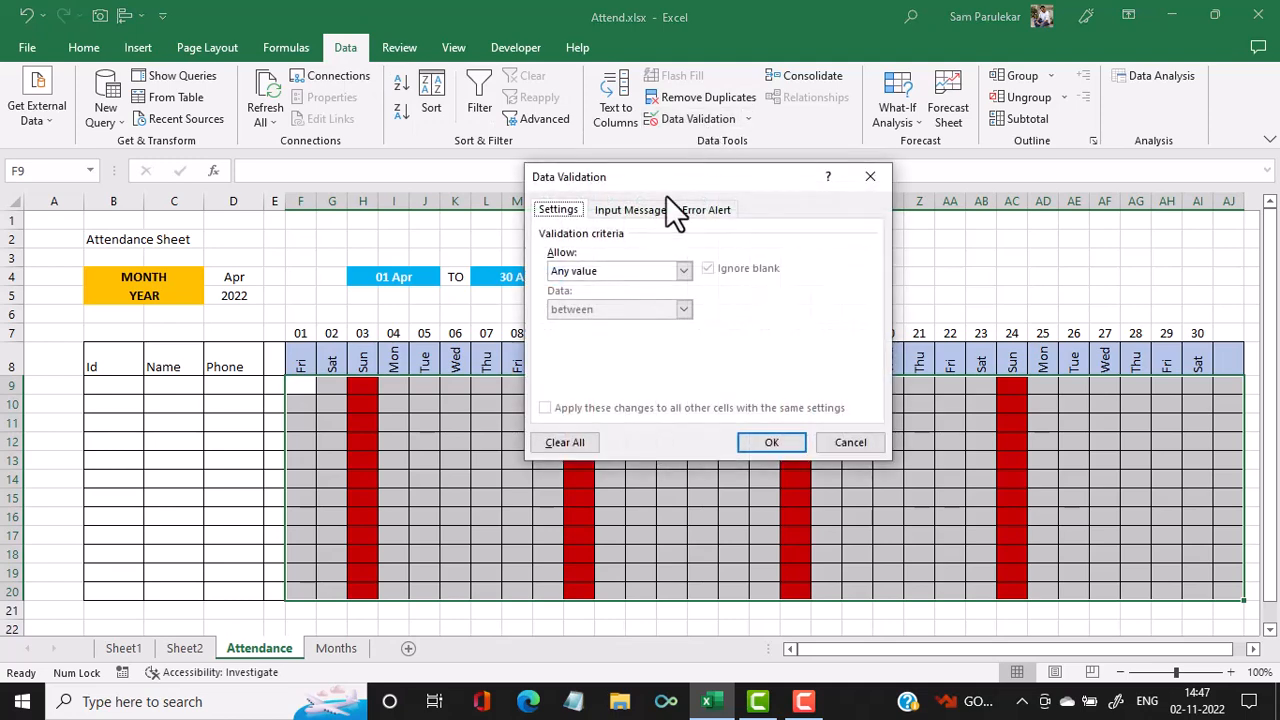
left_click(621, 271)
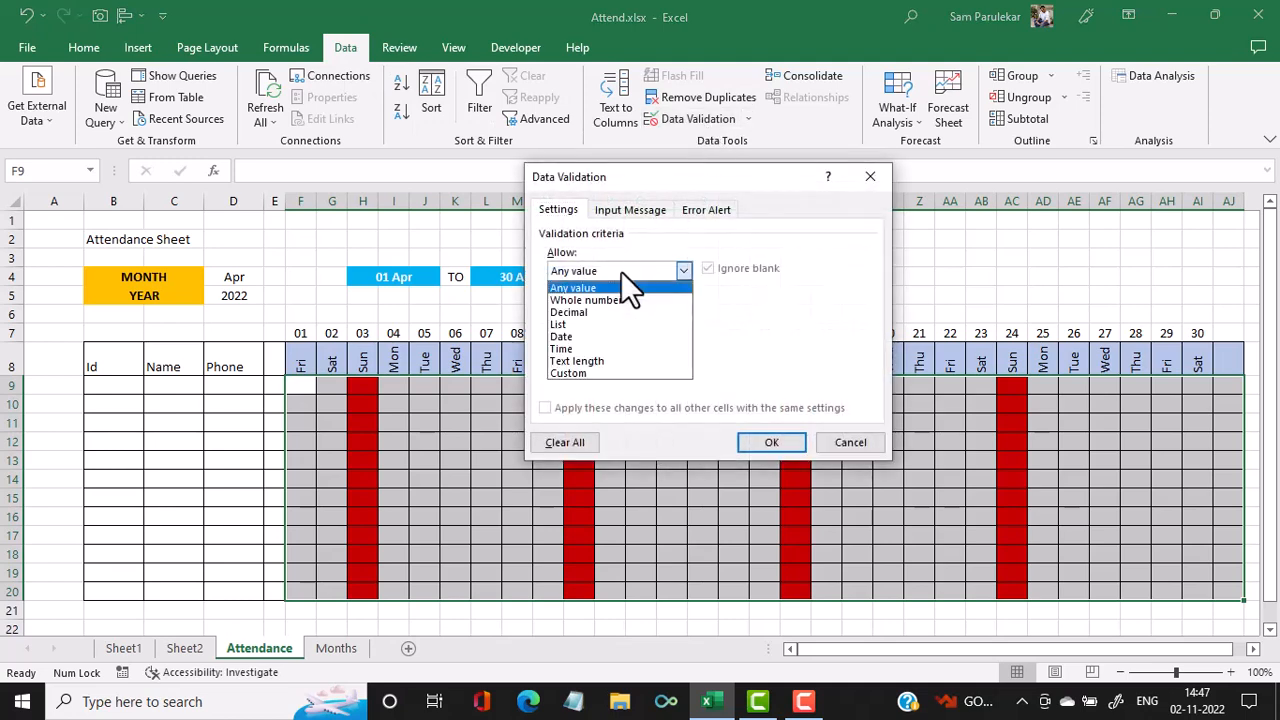
left_click(615, 373)
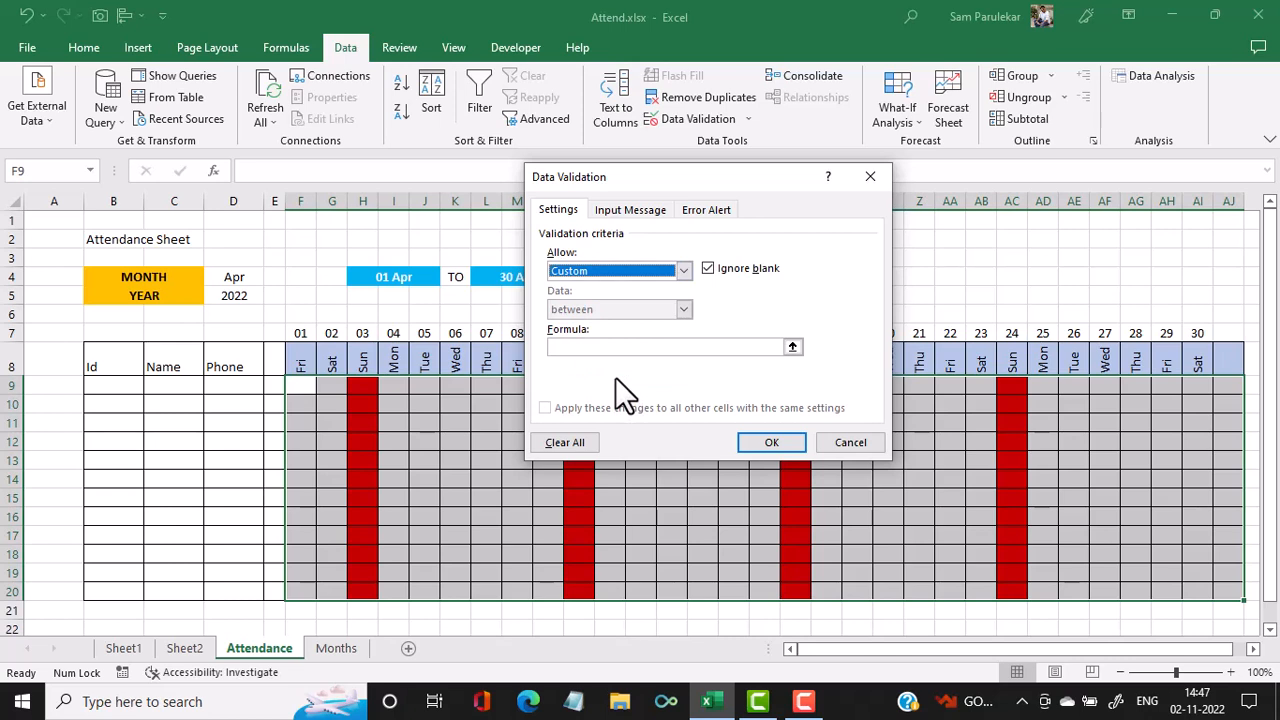
- Begin the validation formula with =F$8, referencing the first weekday cell with only its row locked
left_click(618, 346)
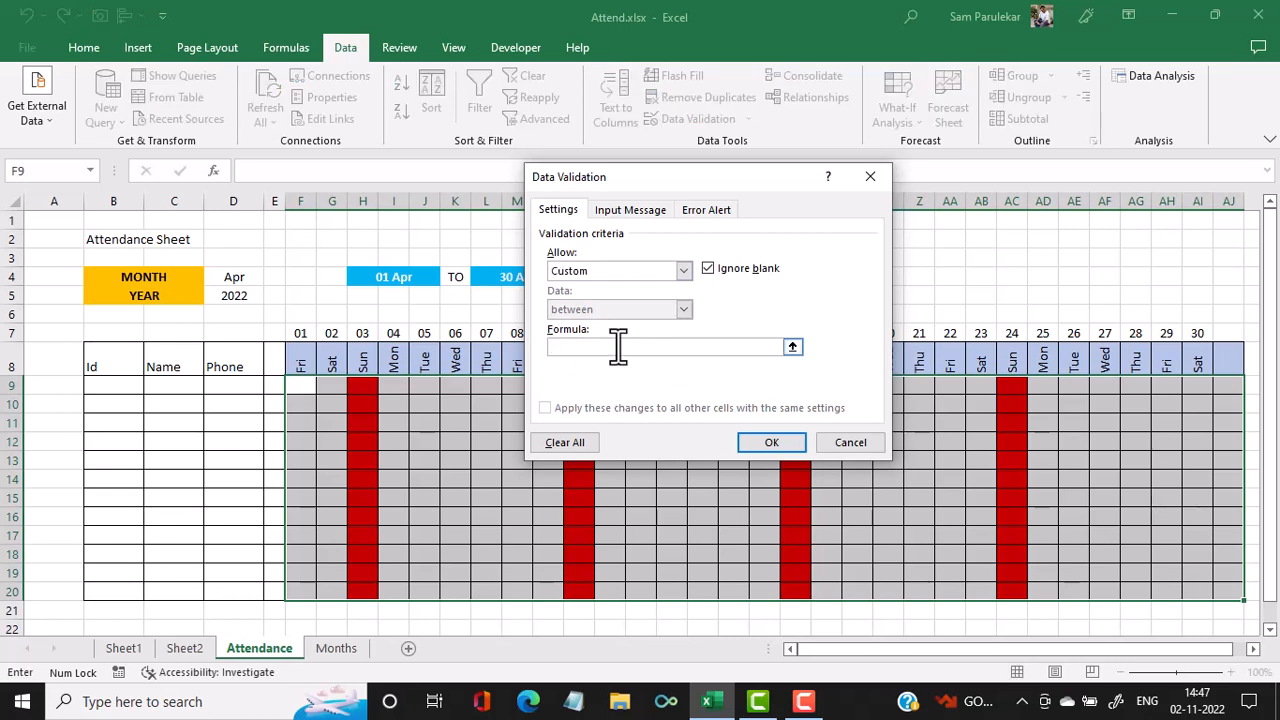
type("=")
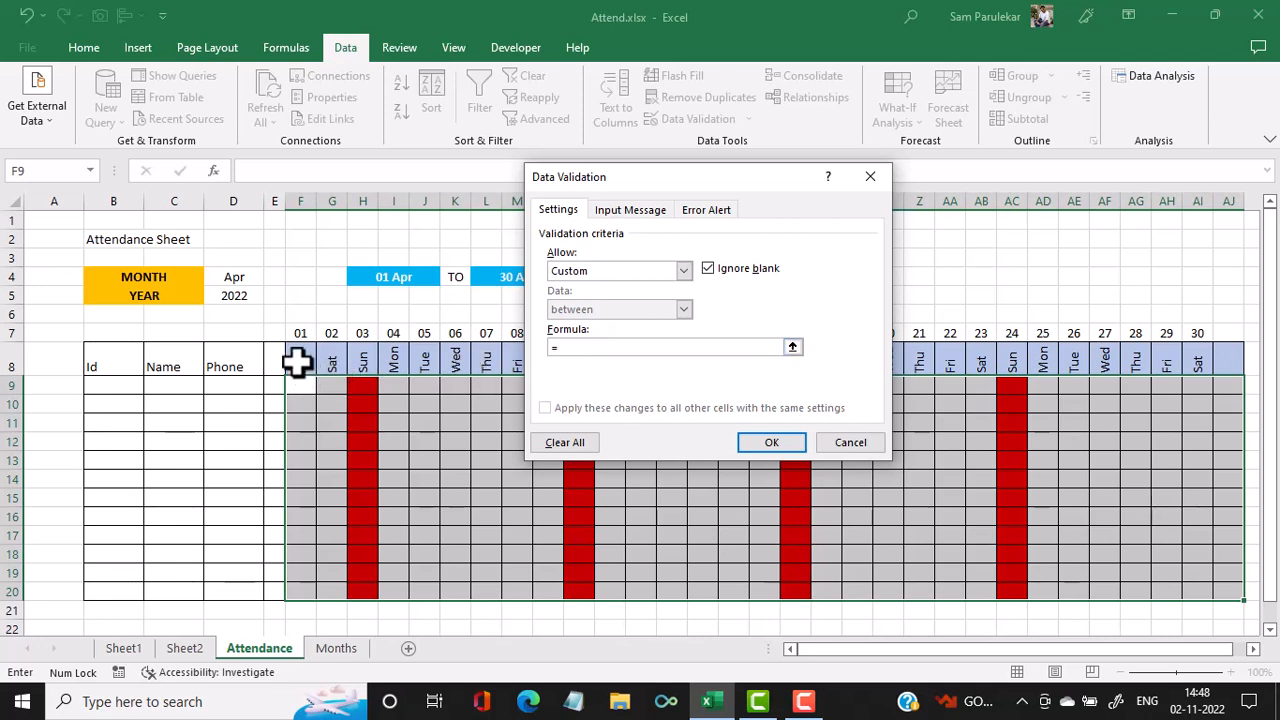
left_click(296, 365)
key("F4")
key("Left")
key("BackSpace")
key("BackSpace")
left_click(297, 363)
key("F4")
left_click(566, 348)
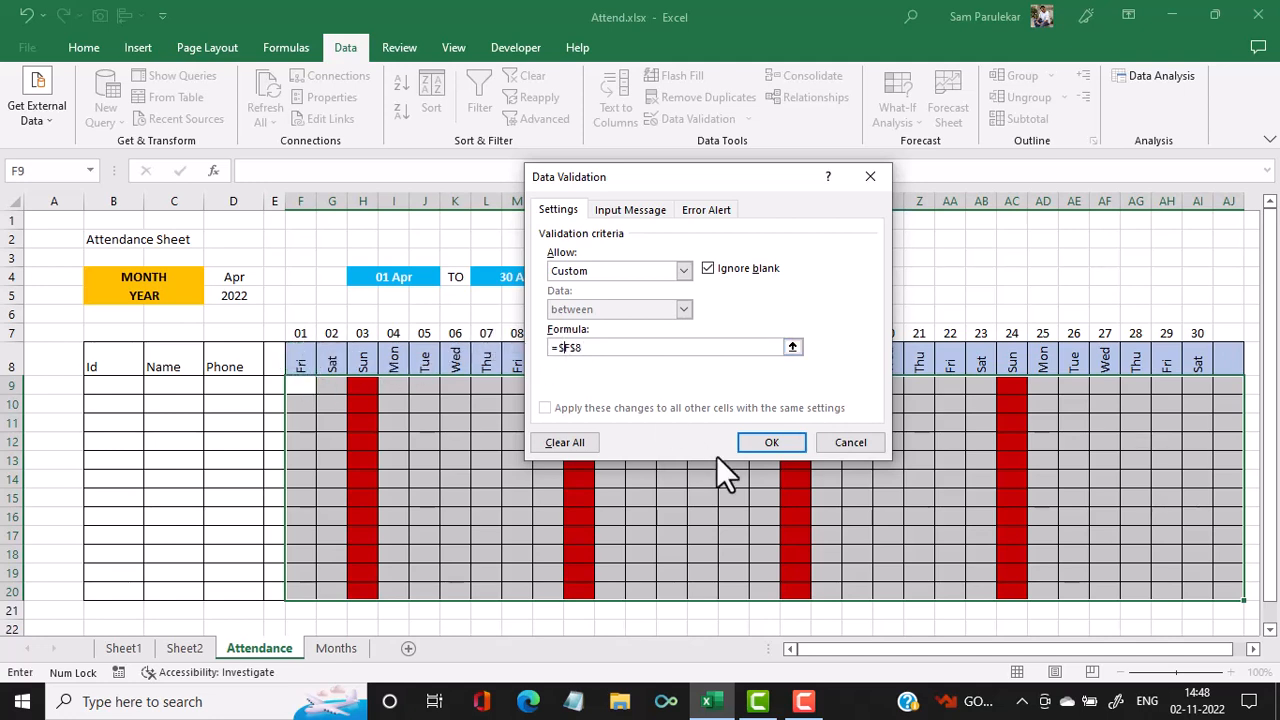
key("BackSpace")
left_click(606, 351)
key("F4")
key("F4")
- Complete the validation formula as =F$8<>"sun" and apply the rule to the attendance cells
type("<>\"")
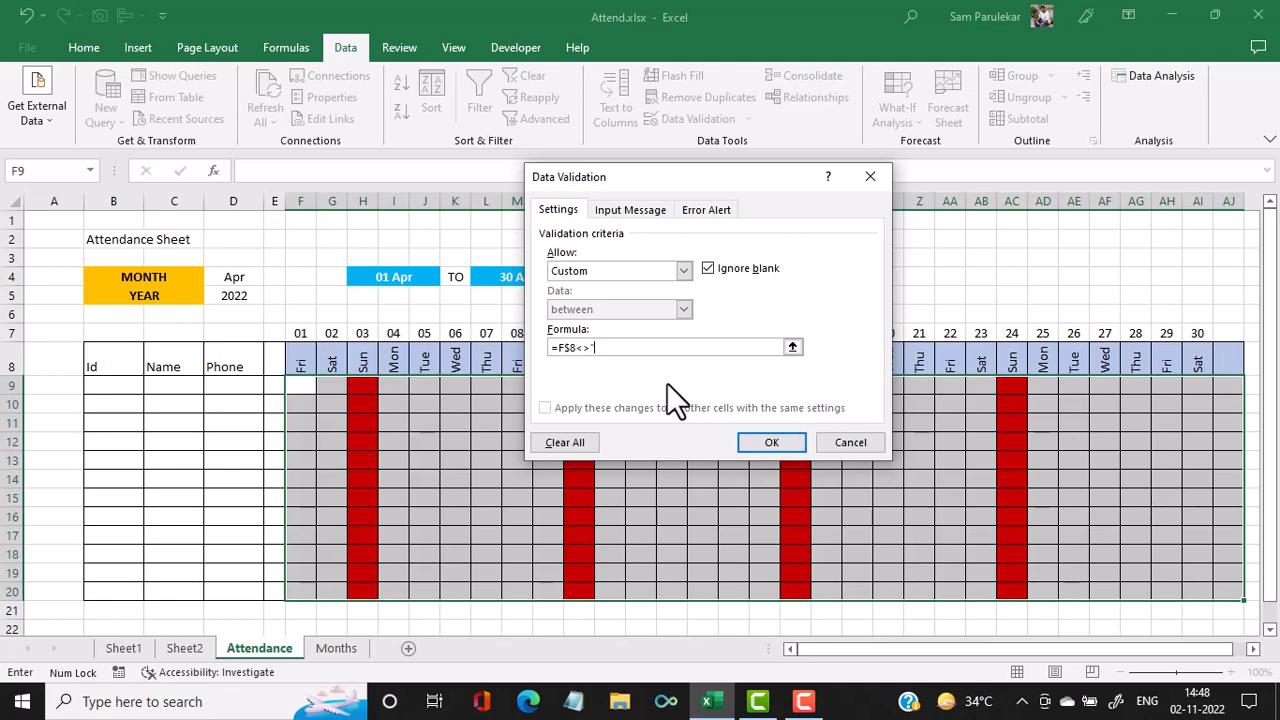
key("BackSpace")
type("sun\"")
left_click(783, 445)
- Mark attendance with a capital P in F9 and G9, the first two days of April
left_click(320, 402)
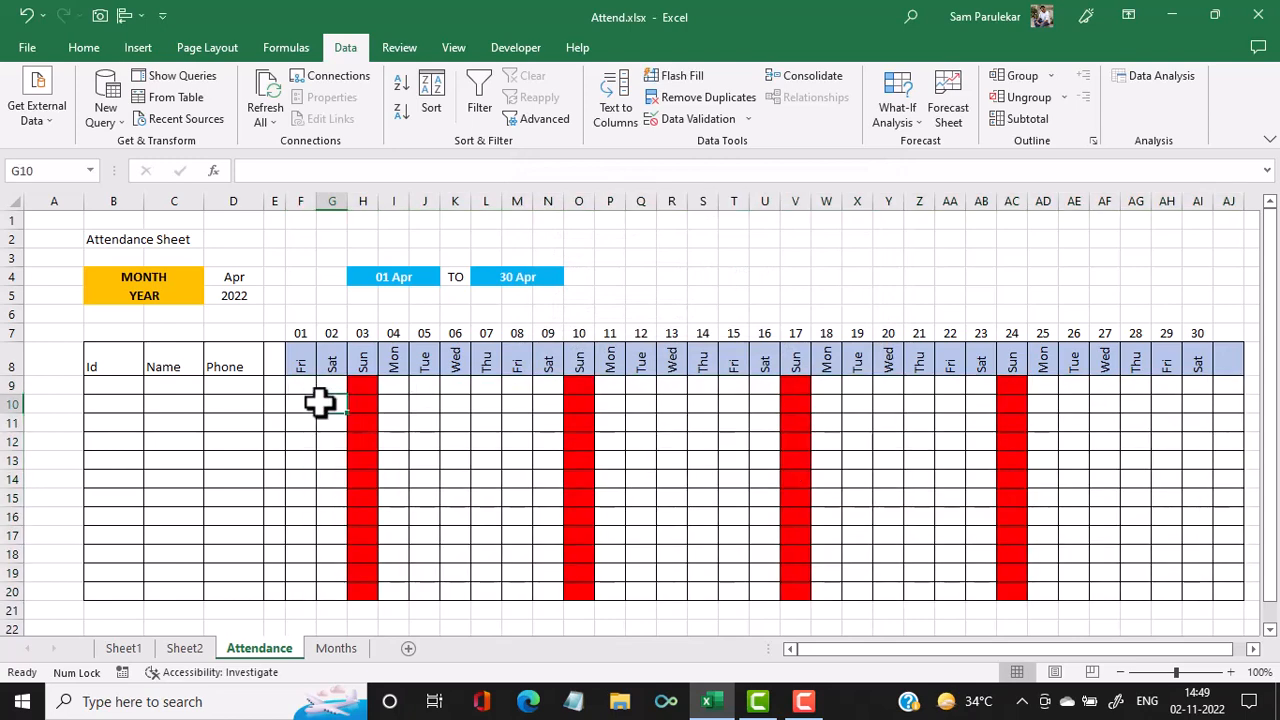
key("Up")
key("Left")
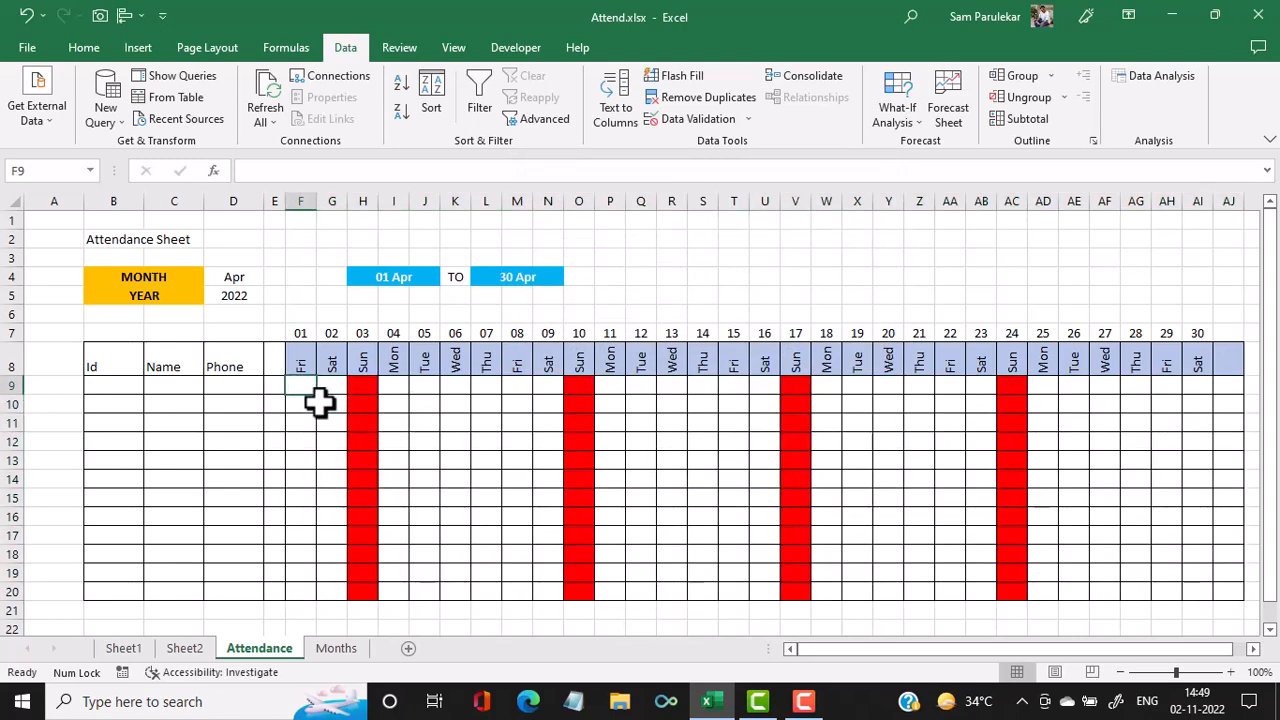
key("Caps_Lock")
type("P")
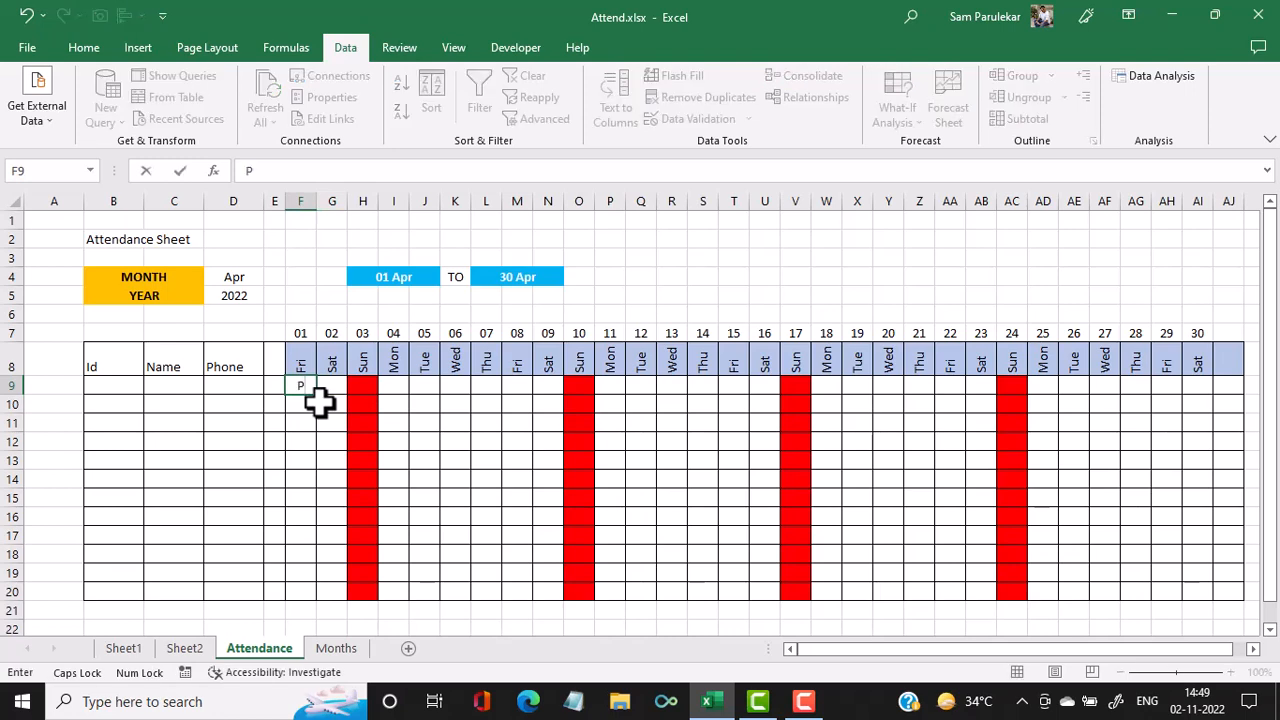
key("Right")
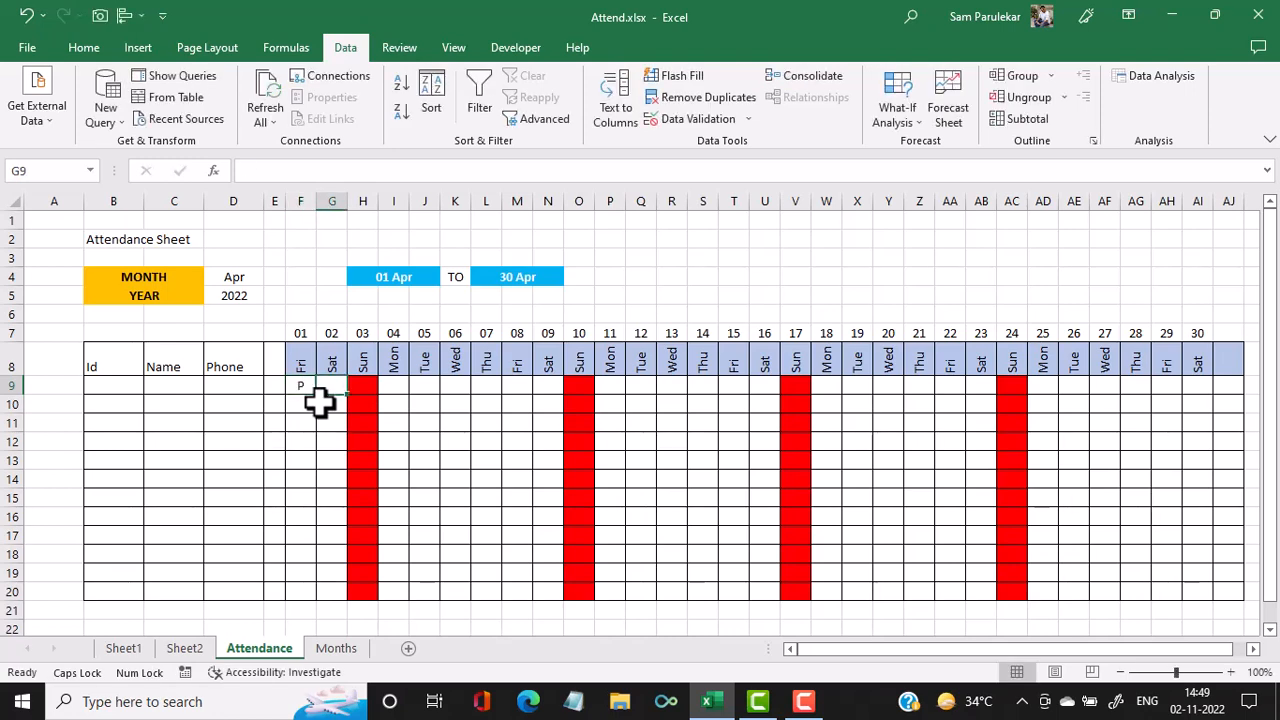
type("P")
key("Right")
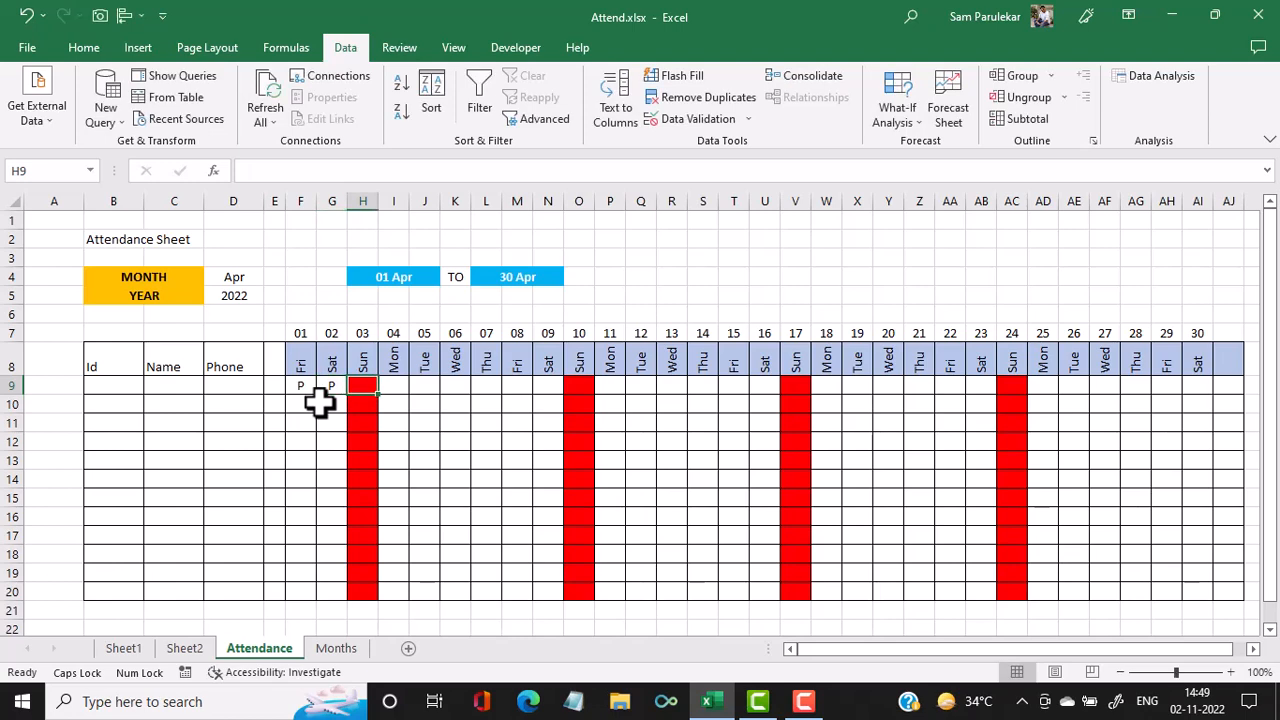
- Test the Sunday restriction by trying to enter P in H9, and cancel the entry
type("P")
key("Right")
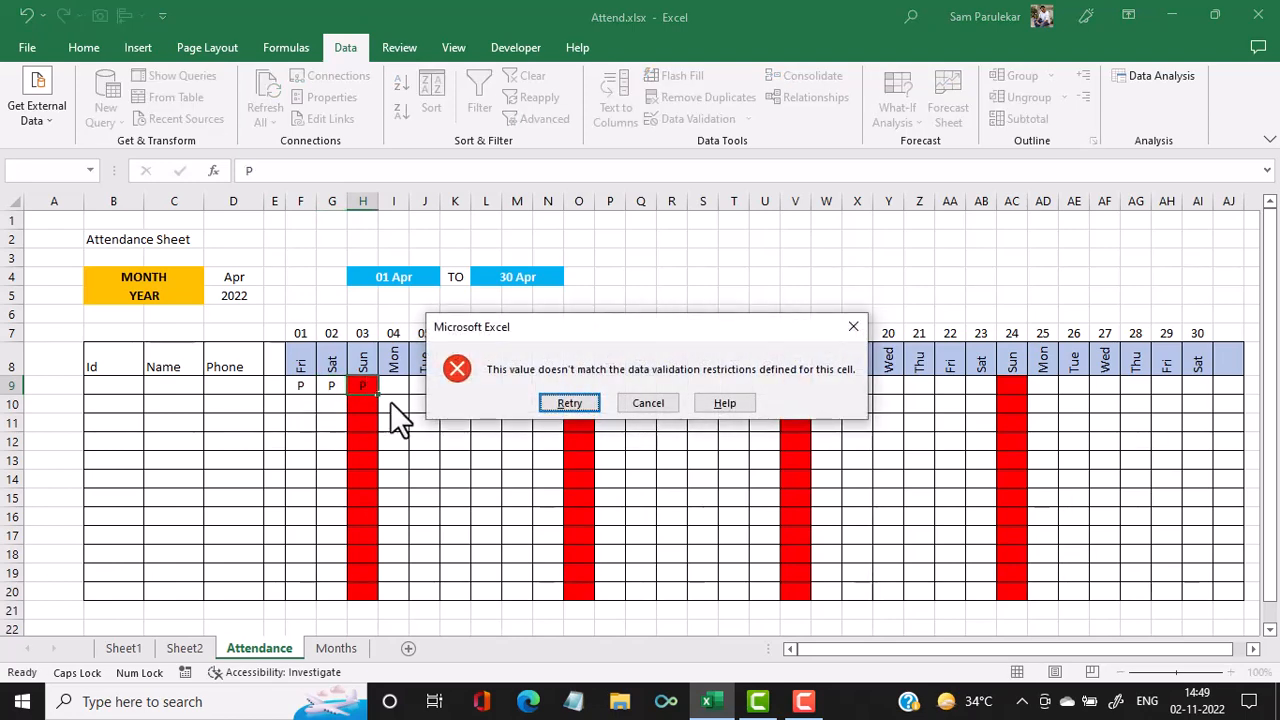
left_click(648, 404)
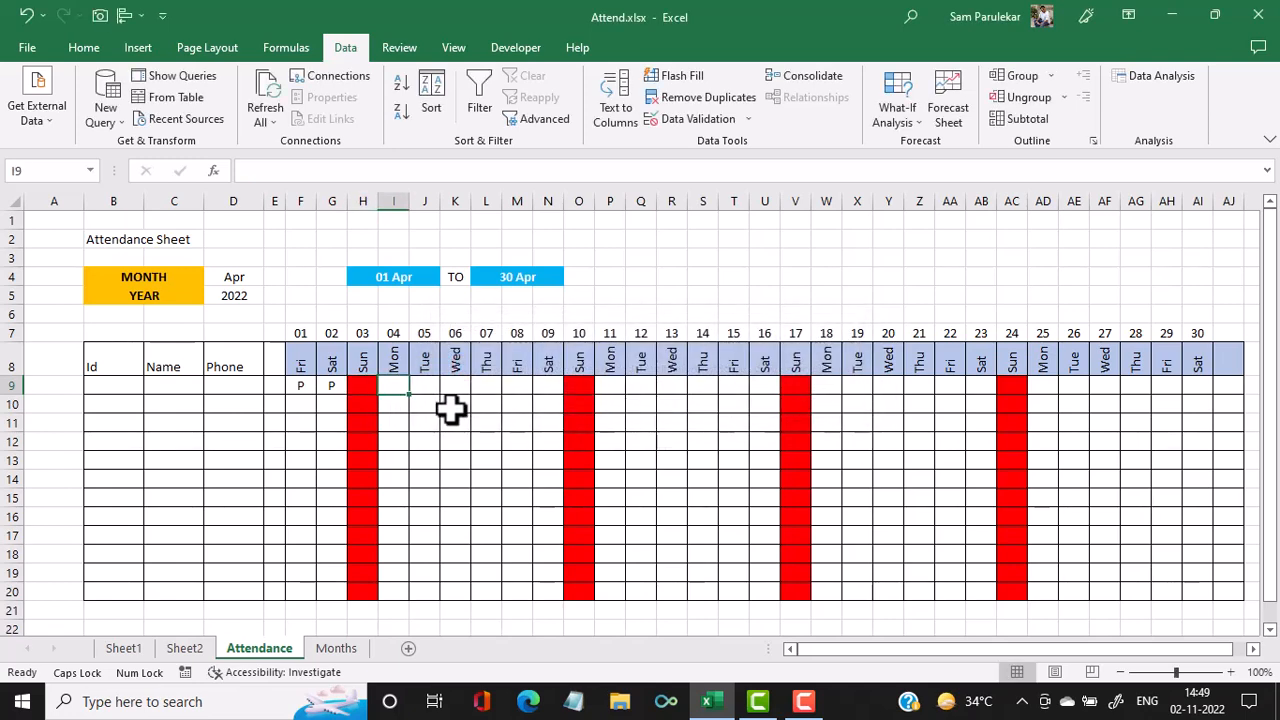
- Mark attendance with P in I9 and J9 for 04 and 05 April
type("P")
key("Right")
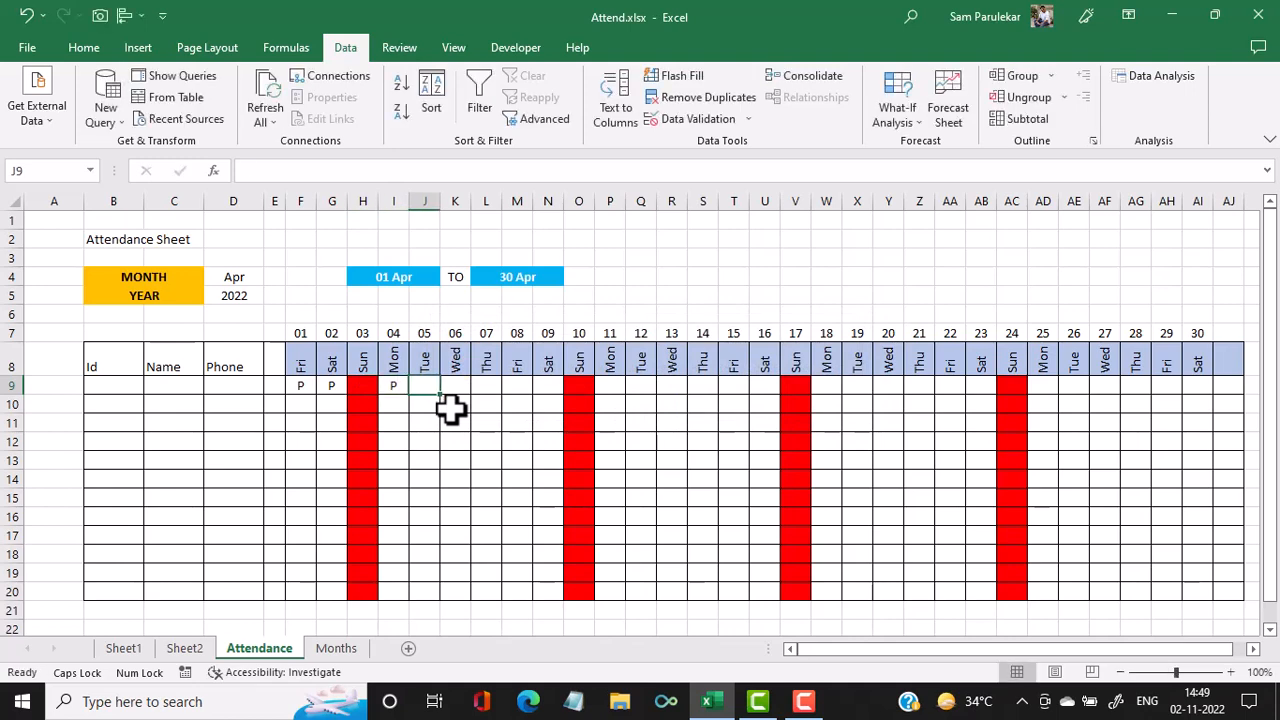
type("P")
key("Right")
- Try to enter P in O9, the Sunday cell for 10 April, and cancel the entry
key("Right")
key("Right")
key("Right")
key("Right")
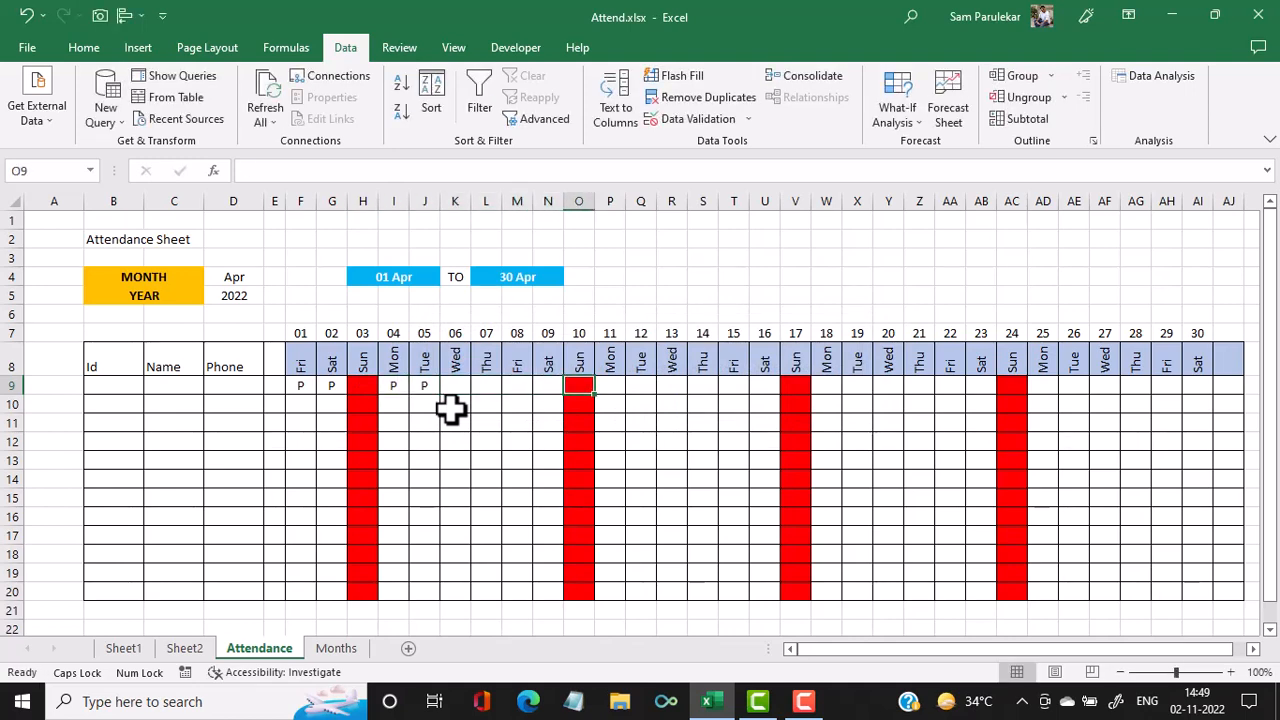
type("P")
key("Right")
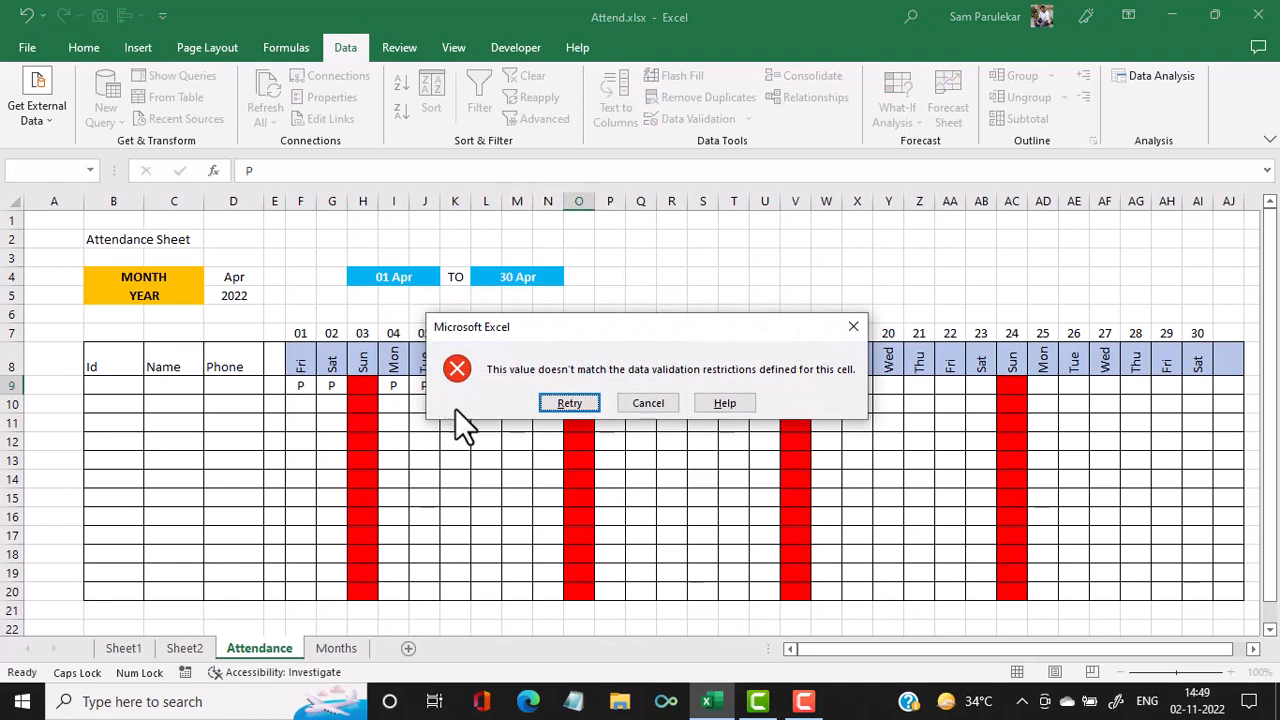
left_click(658, 402)
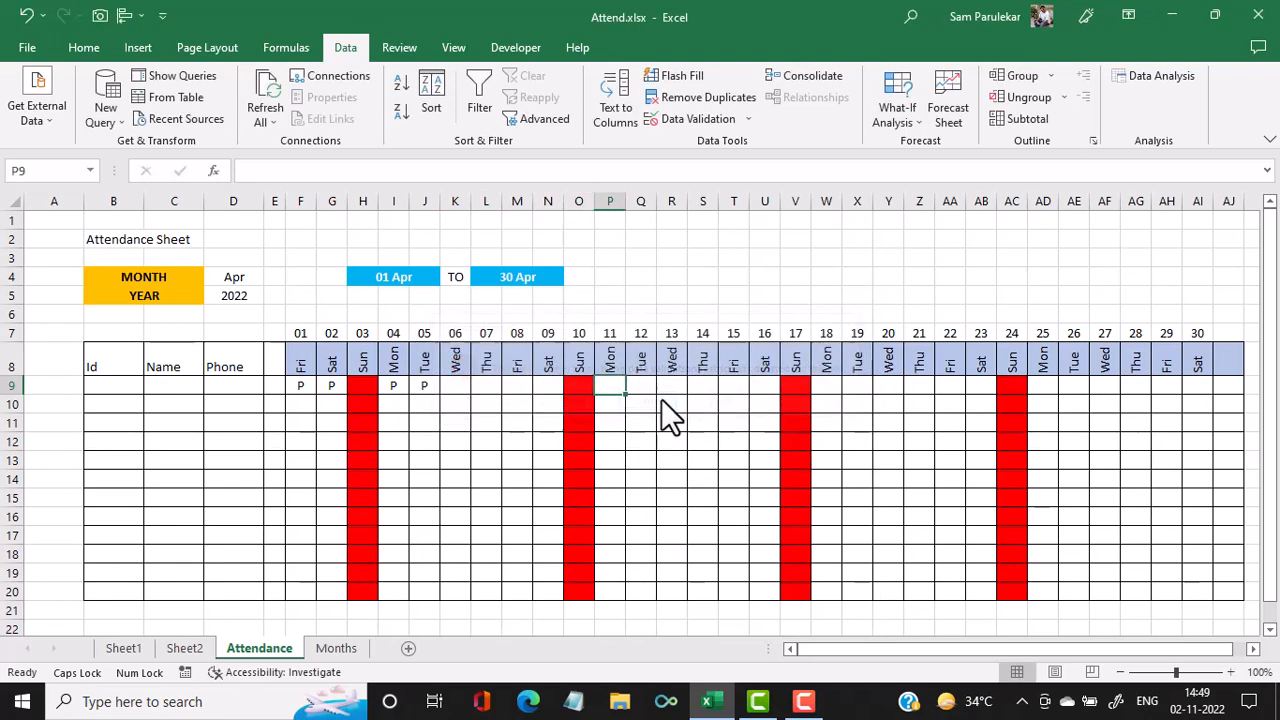
- Choose Sep as the month in D4 and delete the P from the Sunday cell I9
left_click(230, 278)
left_click(271, 277)
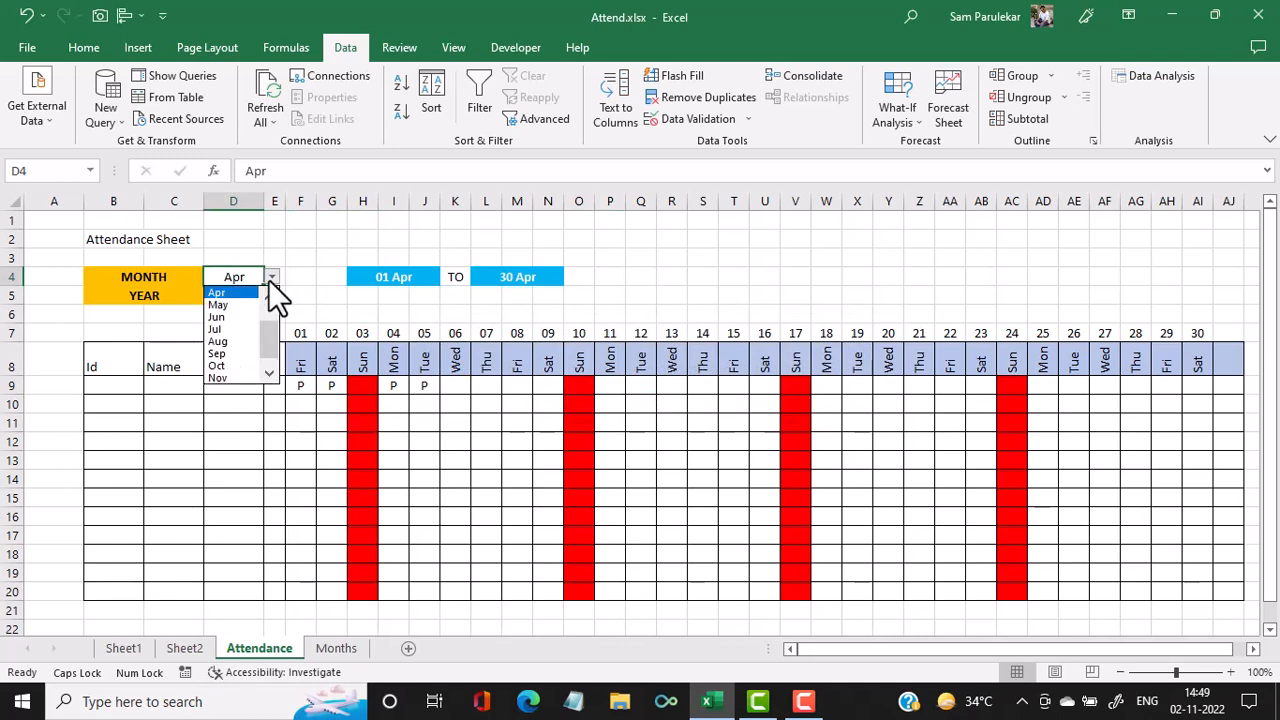
left_click(247, 356)
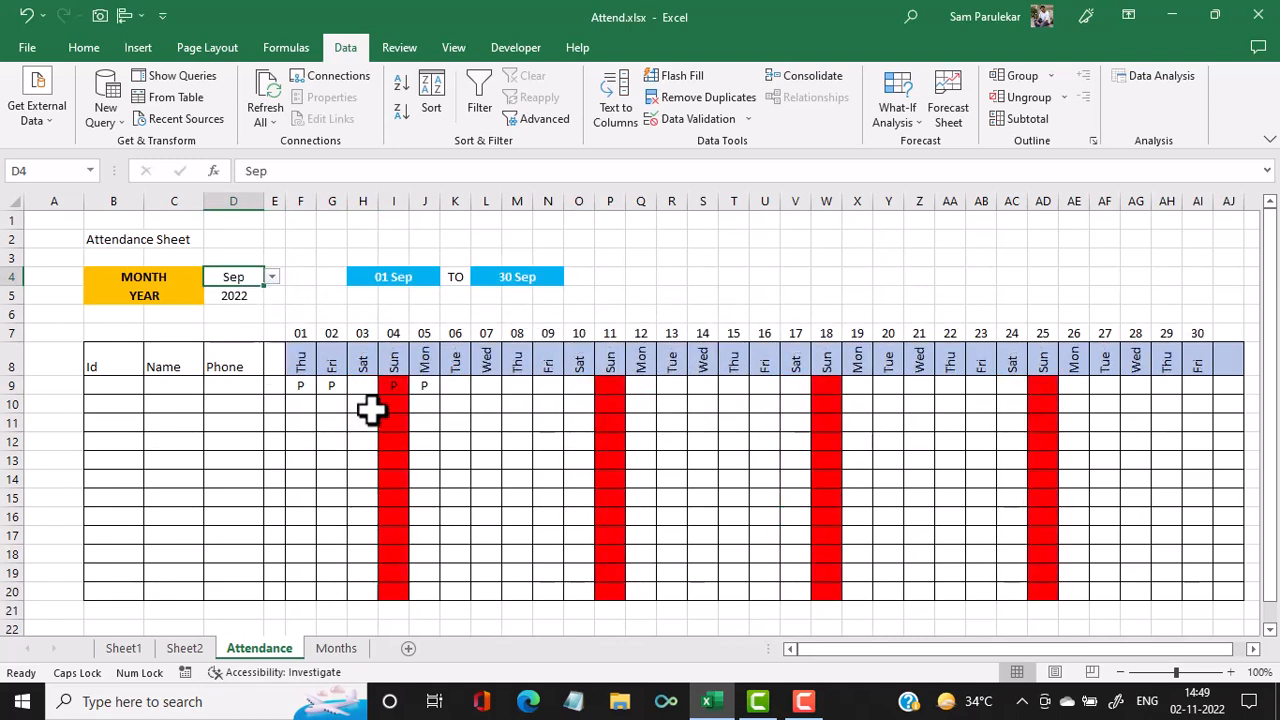
left_click(396, 389)
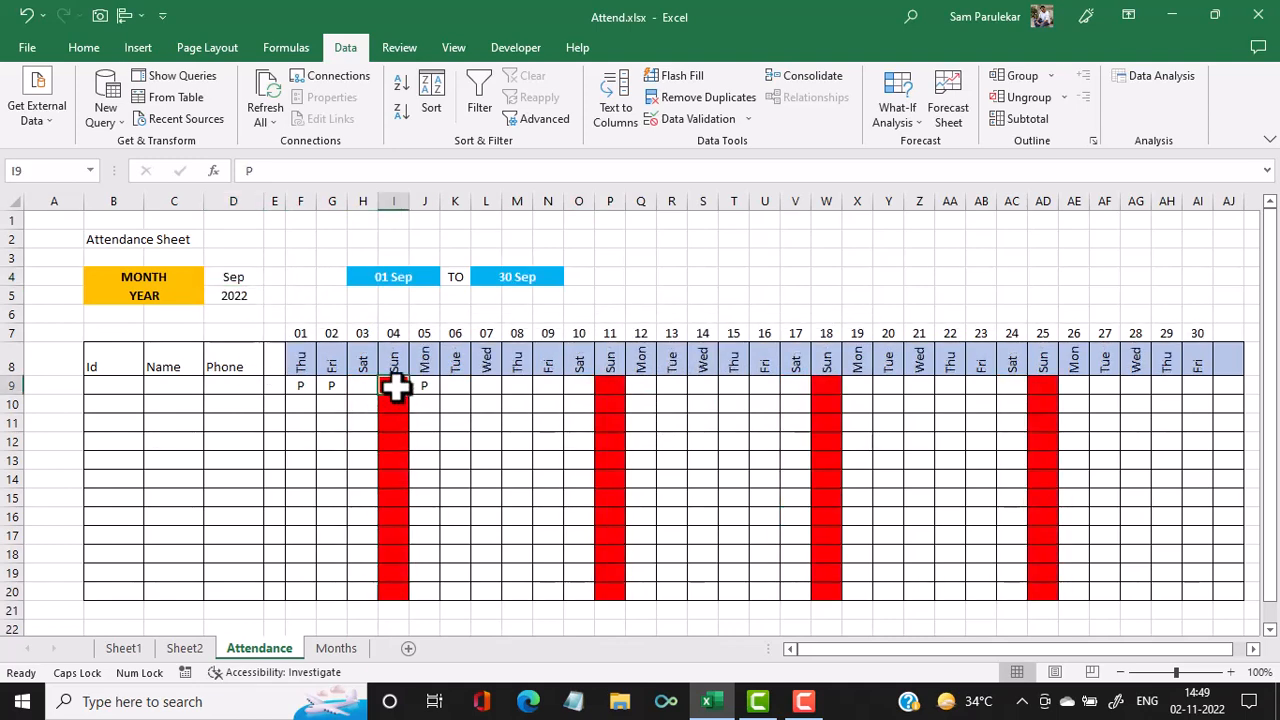
key("Delete")
- Mark attendance with P in H12, the Saturday cell for 03 September
left_click(364, 436)
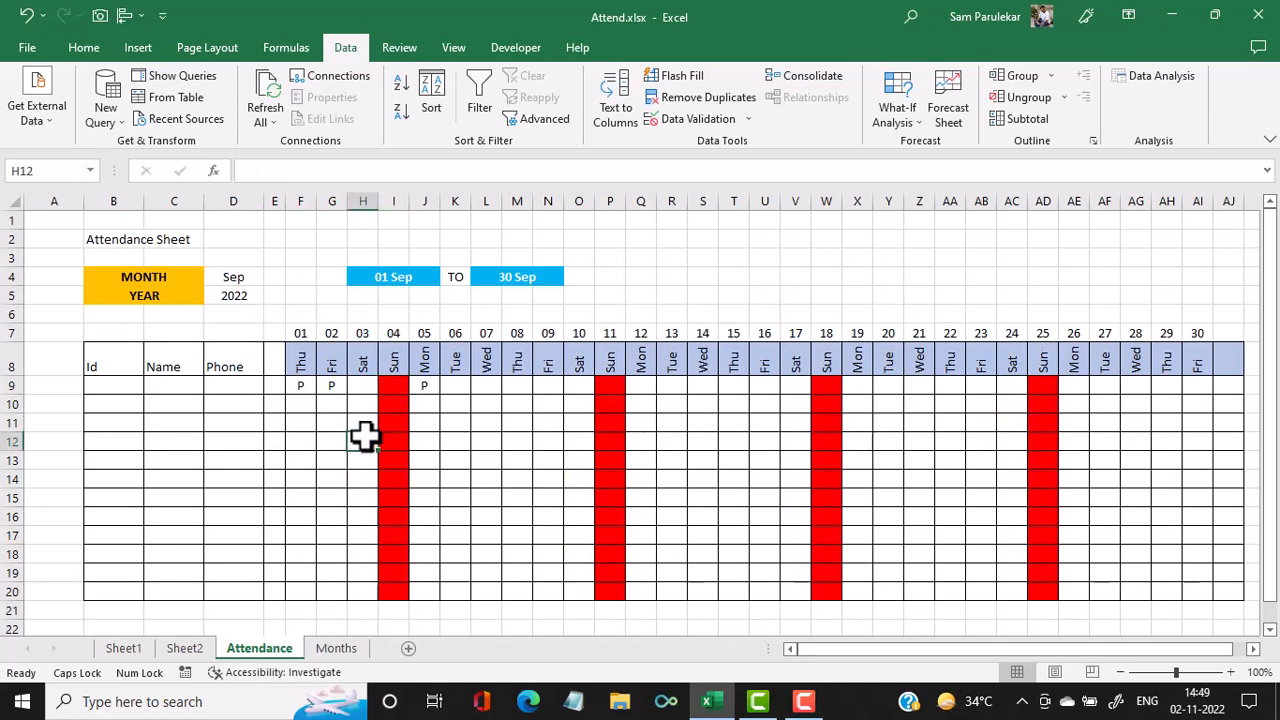
type("P")
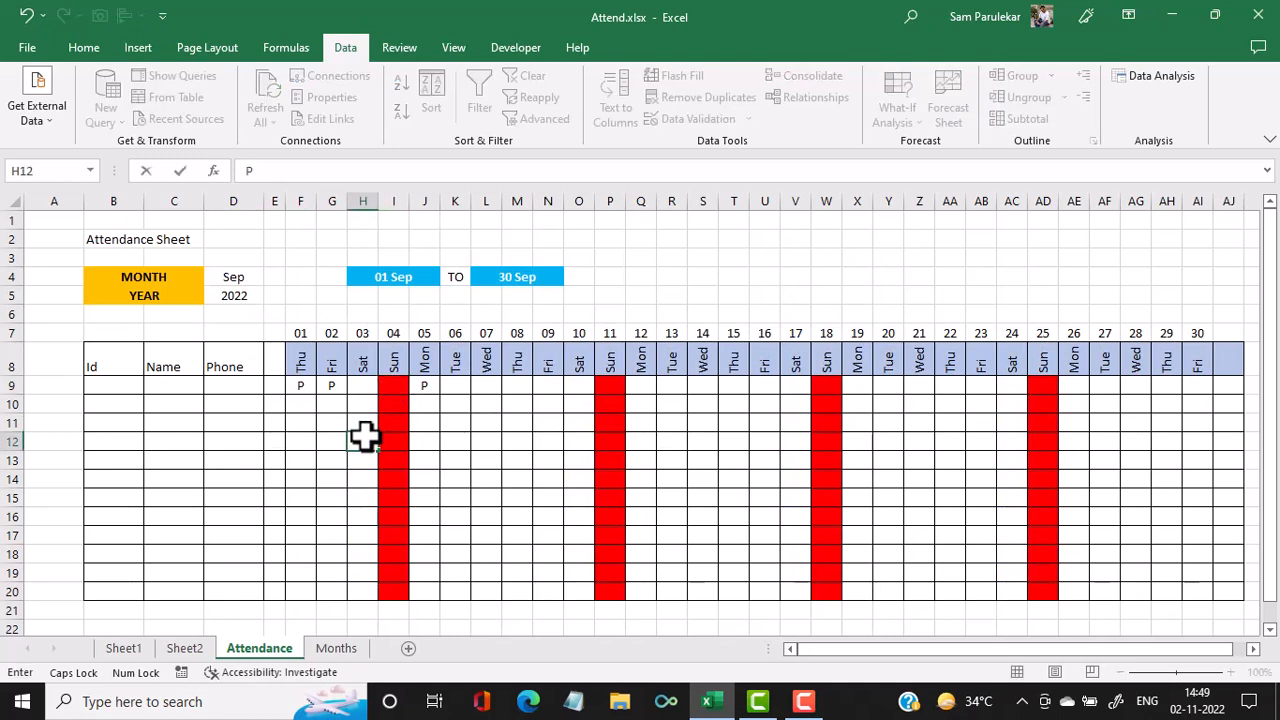
key("Right")
- Try to enter P in I12, the Sunday cell for 04 September, and cancel the entry
type("P")
key("Return")
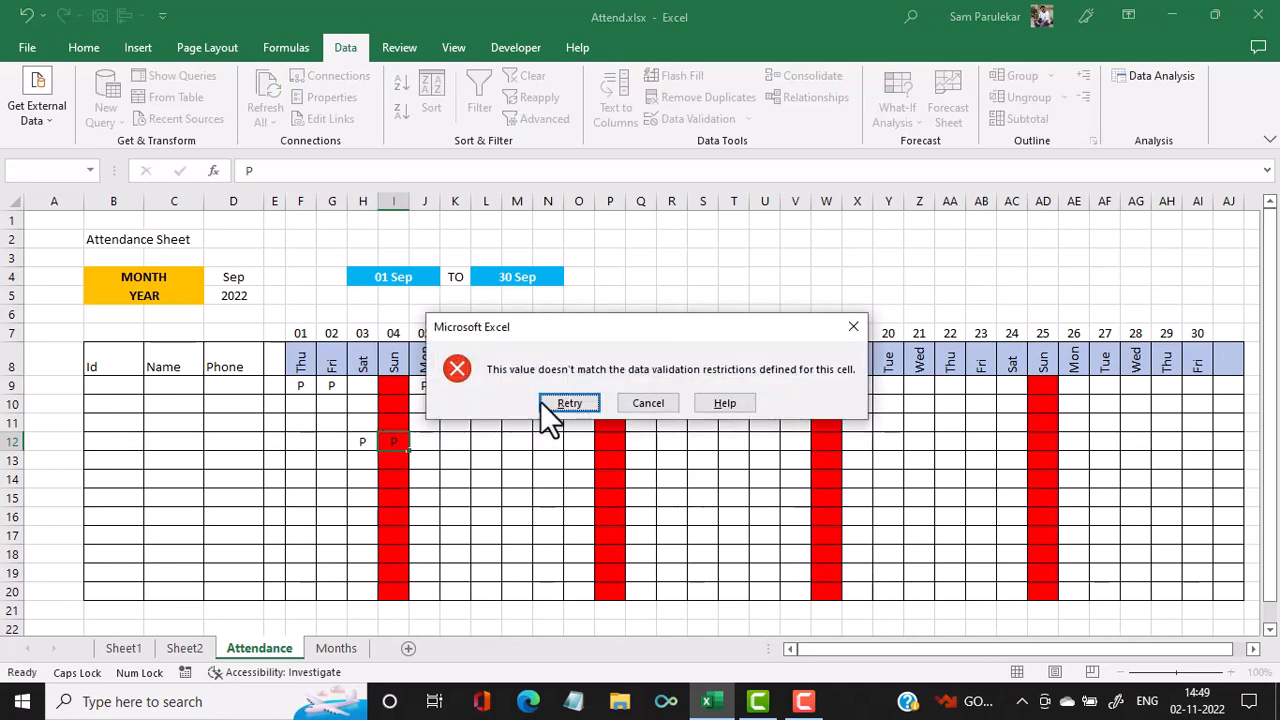
left_click(646, 405)
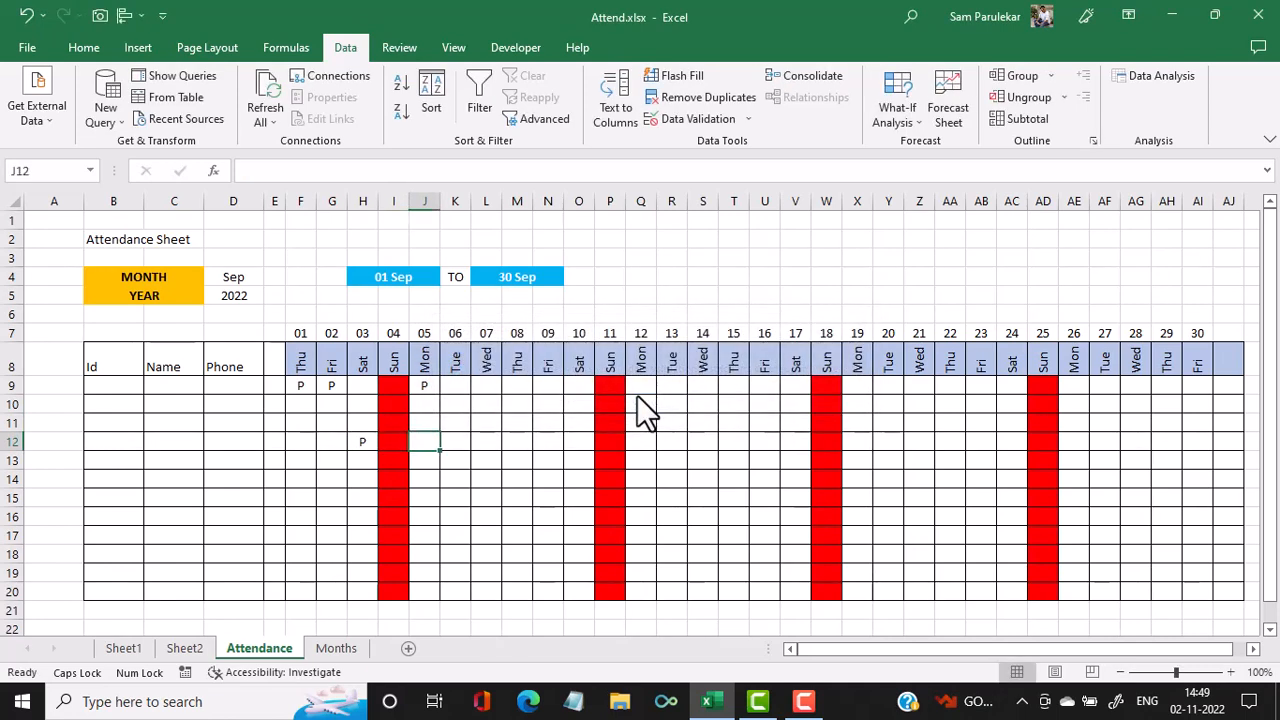